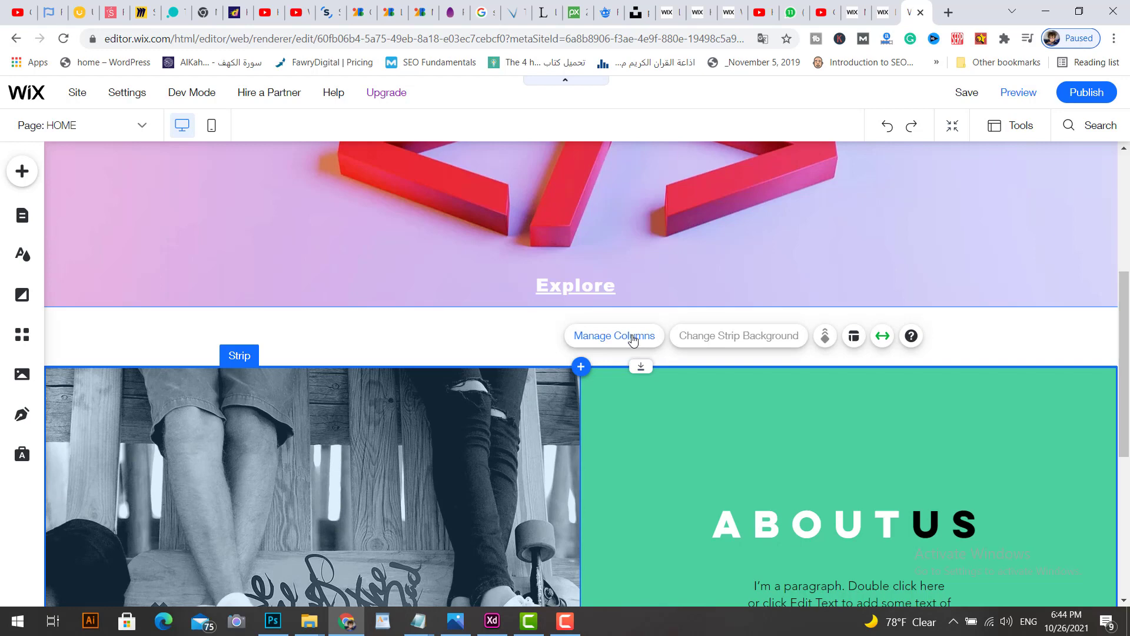
Step: Add two more columns to the About Us strip
{"action": "left_click", "coordinate": [631, 341]}
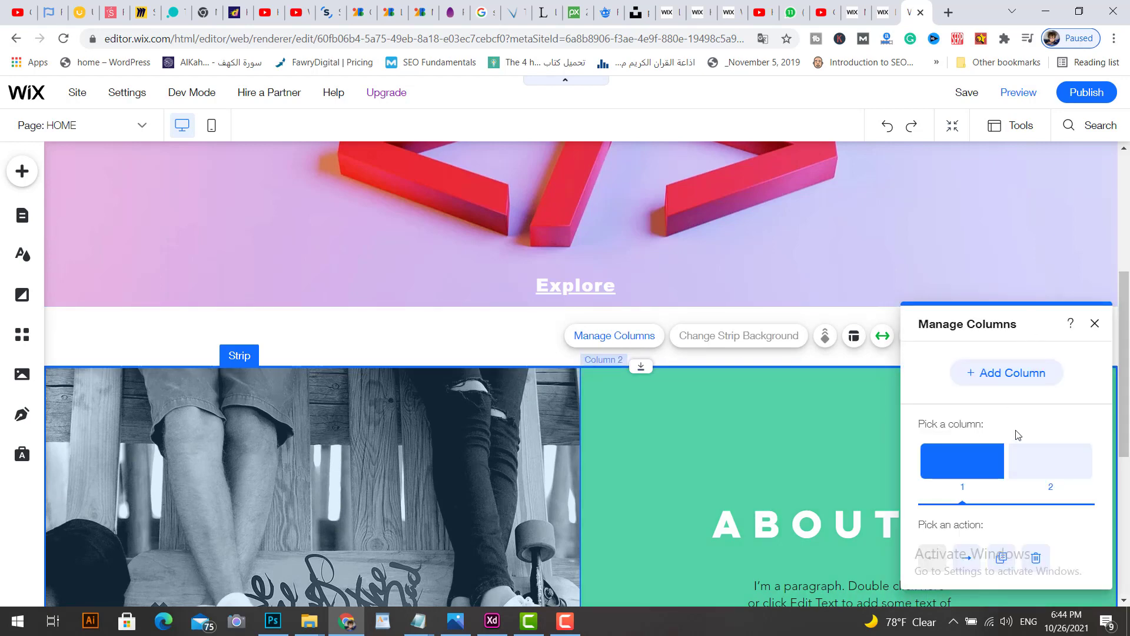
{"action": "left_click", "coordinate": [1009, 377]}
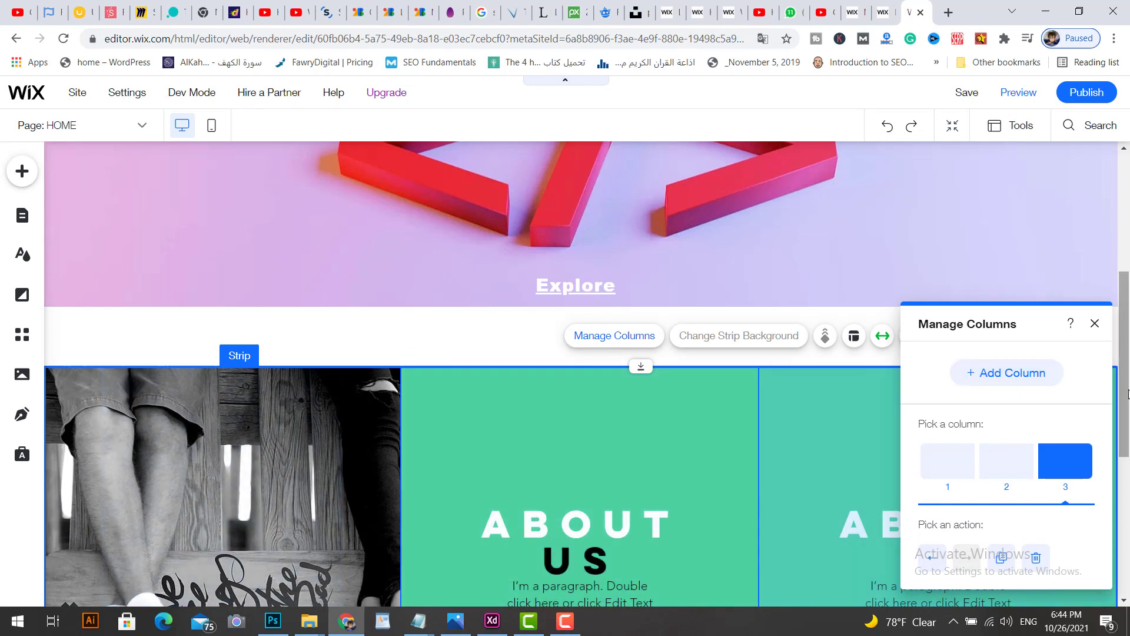
{"action": "scroll", "coordinate": [614, 393], "scroll_direction": "down", "scroll_amount": 3}
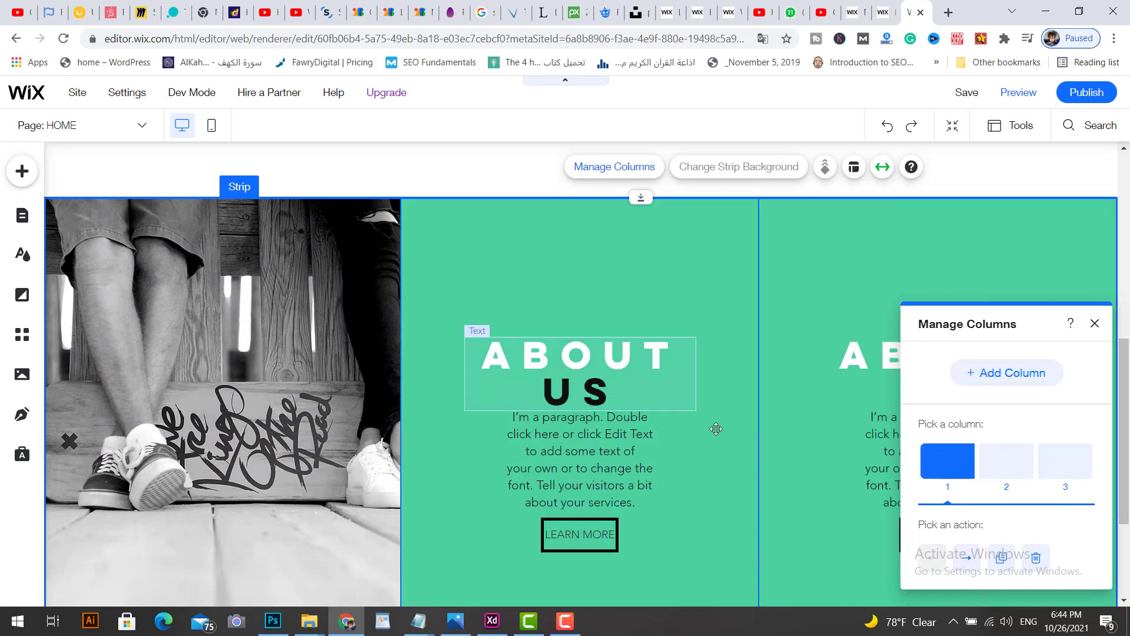
{"action": "left_click", "coordinate": [1009, 374]}
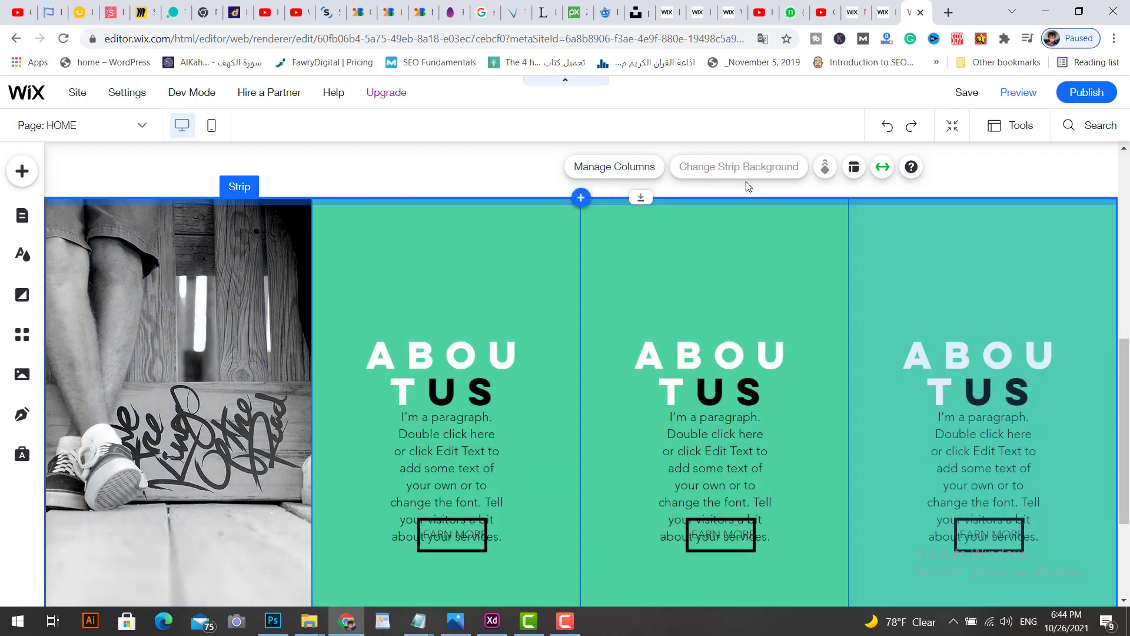
Step: Delete column 2 from the four-column About Us strip
{"action": "left_click", "coordinate": [629, 168]}
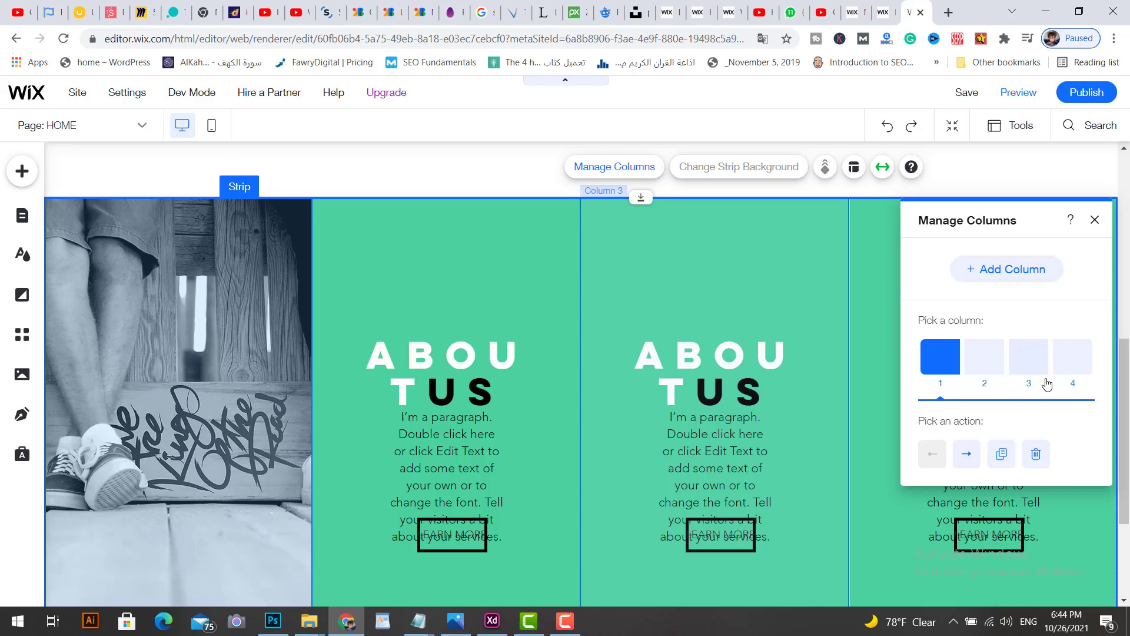
{"action": "left_click", "coordinate": [986, 366]}
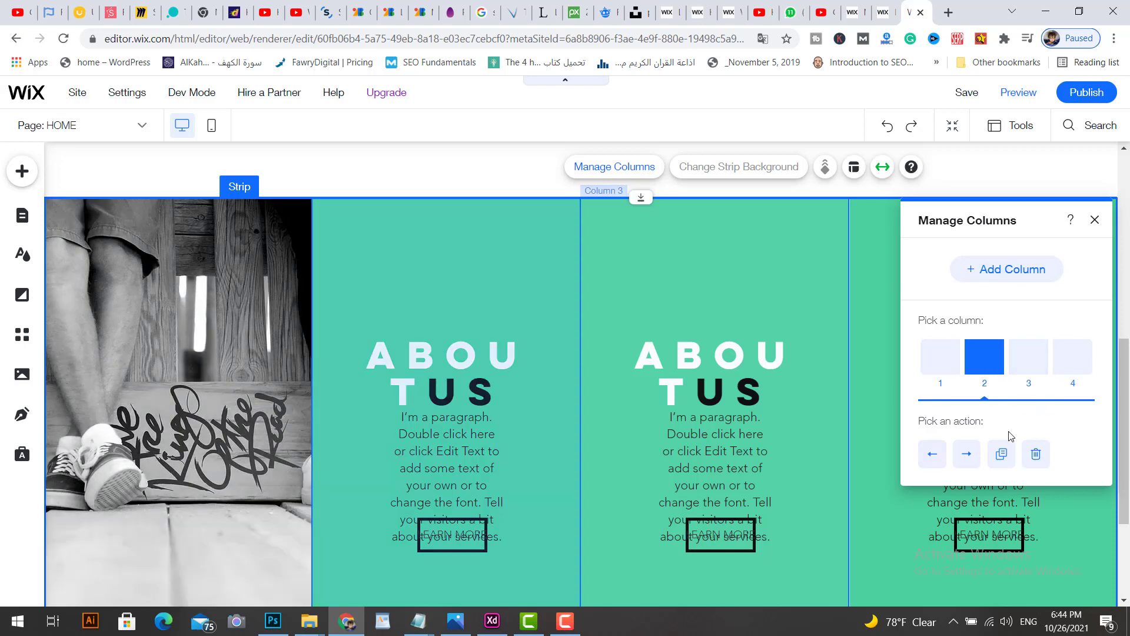
{"action": "left_click", "coordinate": [1036, 453]}
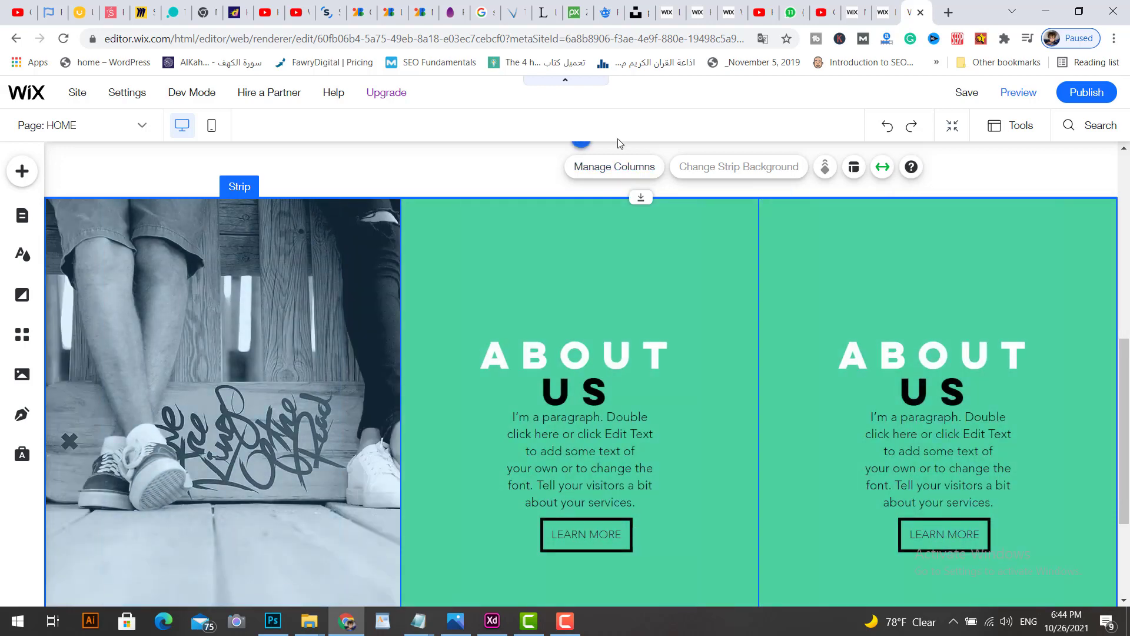
Step: Duplicate column 2 of the About Us strip and delete the duplicate
{"action": "left_click", "coordinate": [602, 167]}
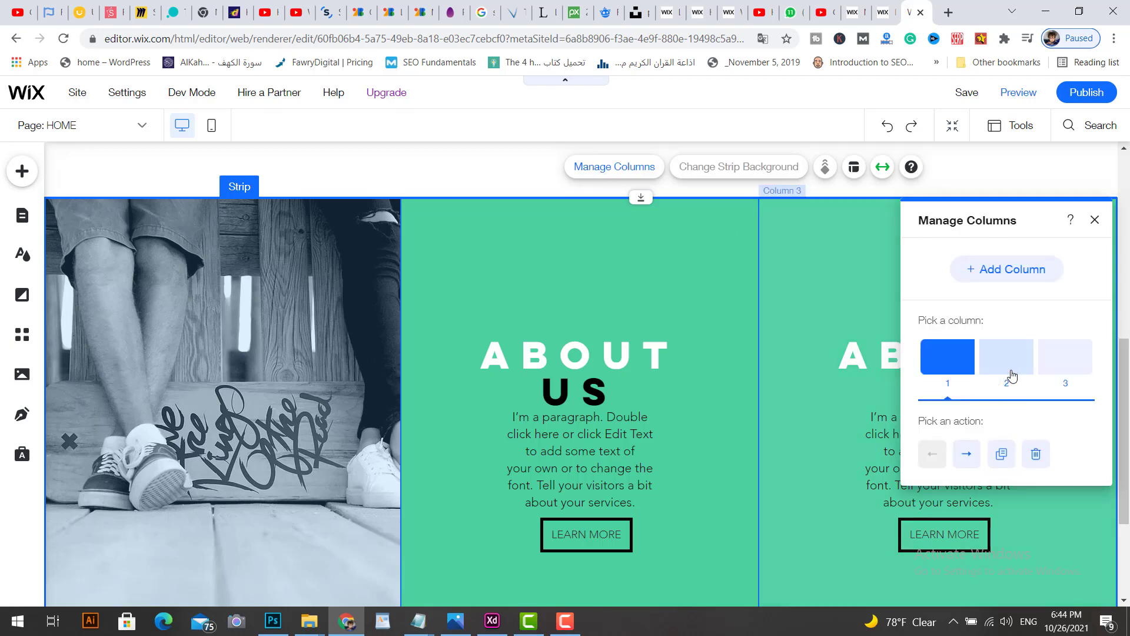
{"action": "left_click", "coordinate": [1011, 369]}
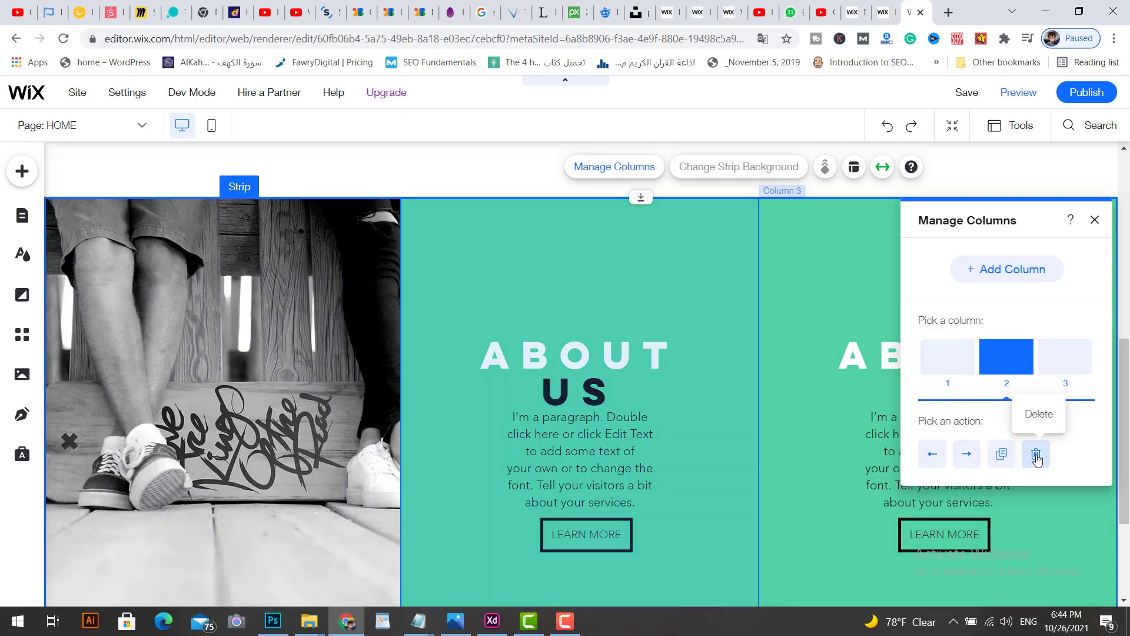
{"action": "left_click", "coordinate": [1002, 454]}
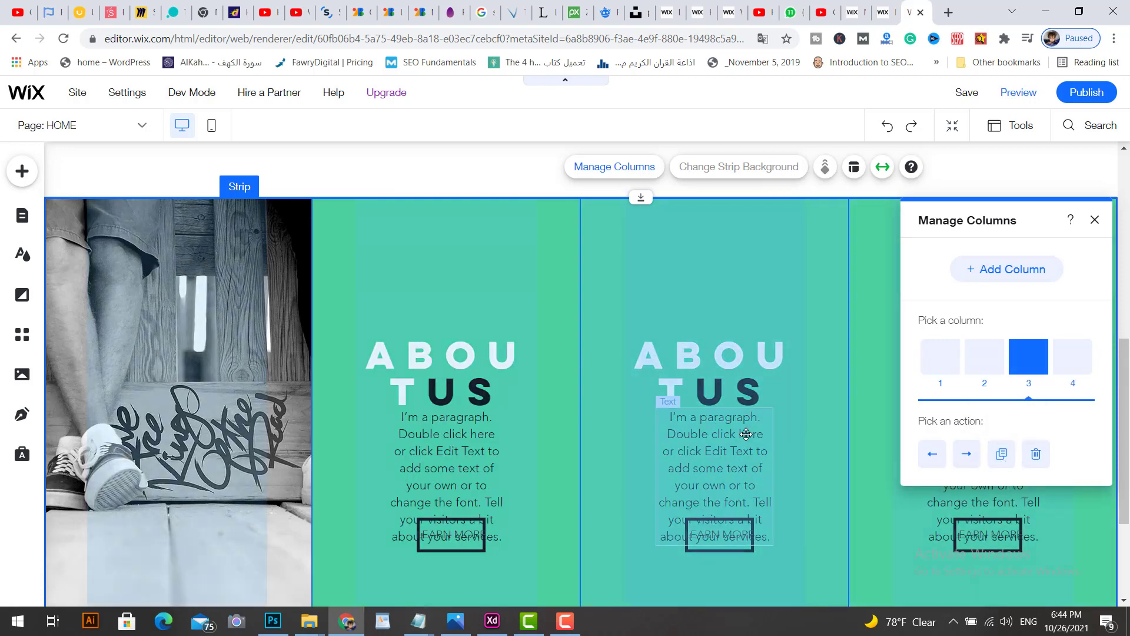
{"action": "left_click", "coordinate": [1035, 453]}
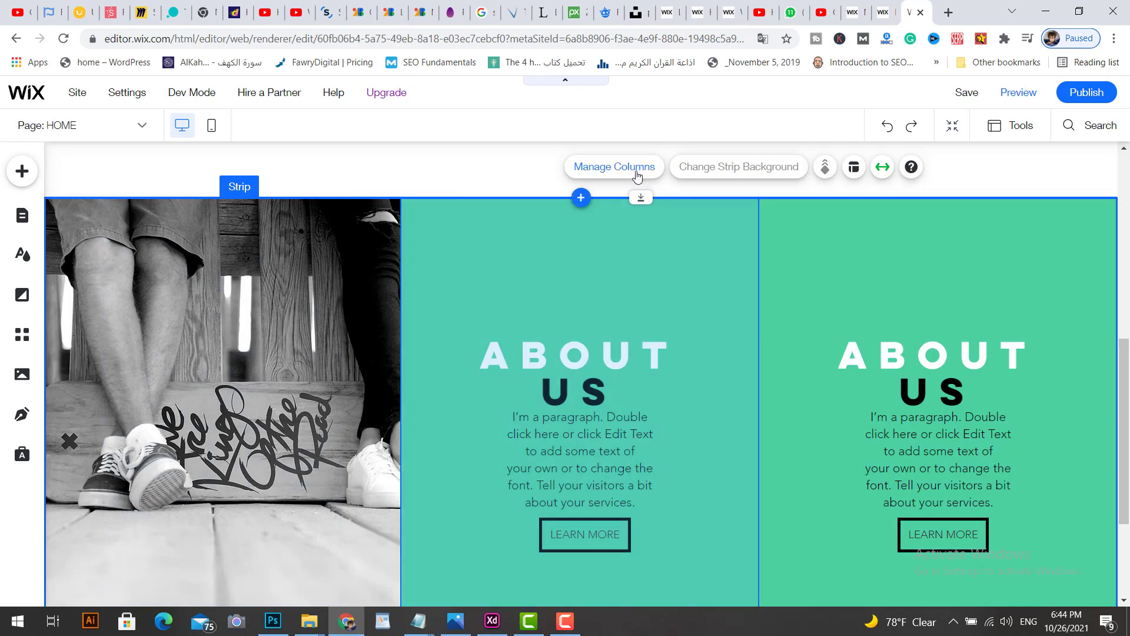
Step: Reorder the About Us strip by moving column 2 to third place, and shift the photo column to second place and back to first
{"action": "left_click", "coordinate": [614, 166]}
{"action": "left_click", "coordinate": [1006, 368]}
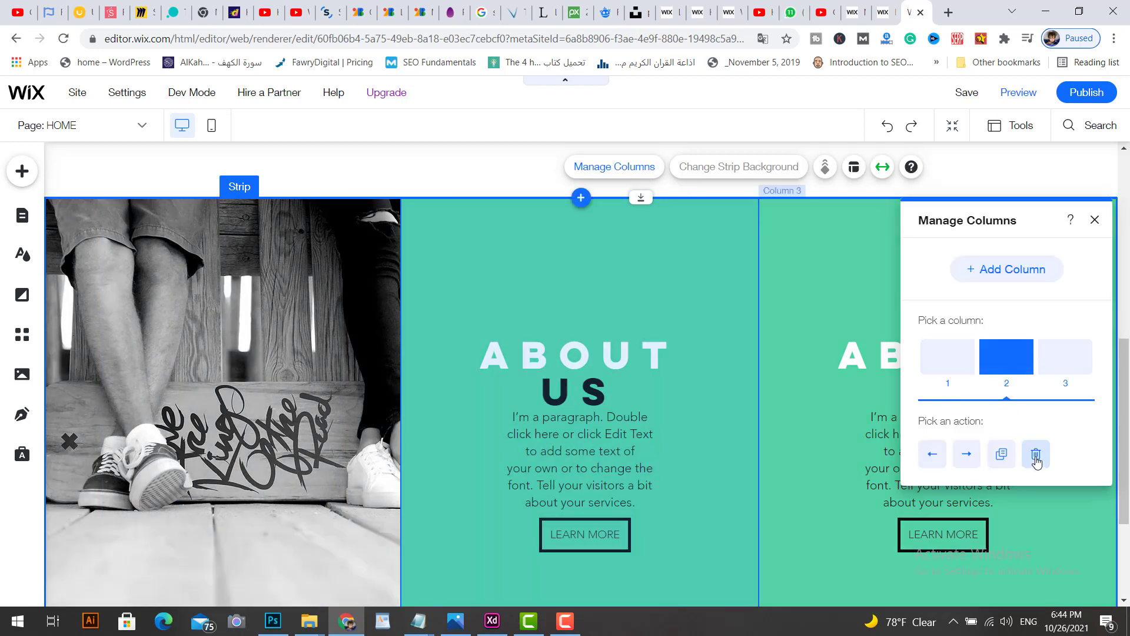
{"action": "left_click", "coordinate": [967, 455]}
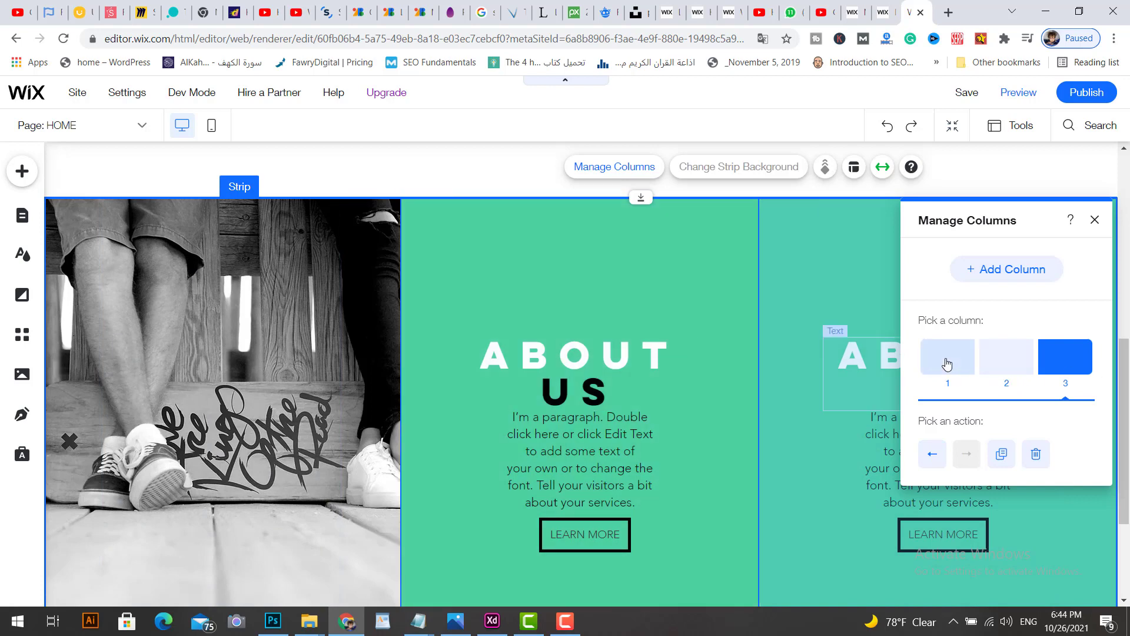
{"action": "left_click", "coordinate": [946, 364]}
{"action": "left_click", "coordinate": [966, 453]}
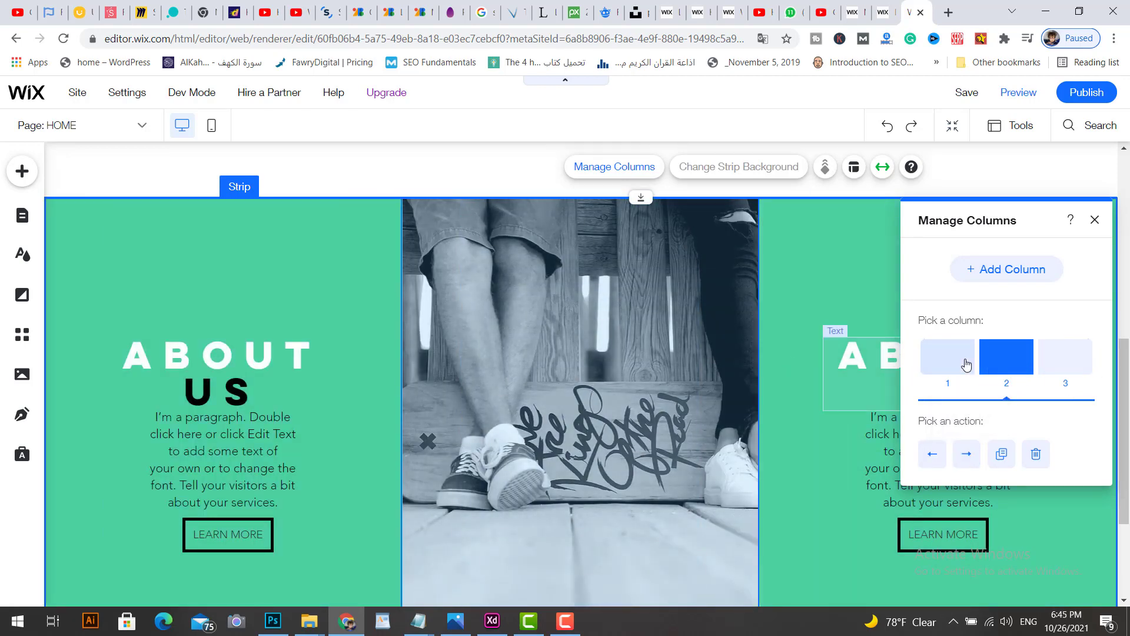
{"action": "left_click", "coordinate": [932, 454]}
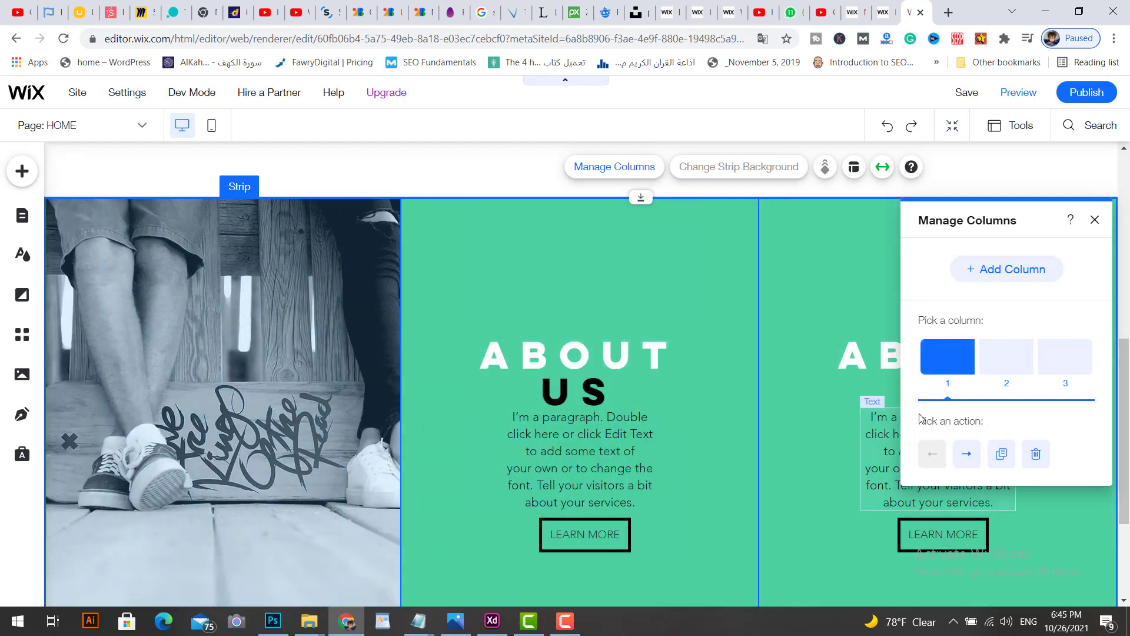
Step: Delete the middle About Us column so only the photo column and one text column remain
{"action": "left_click", "coordinate": [1014, 368]}
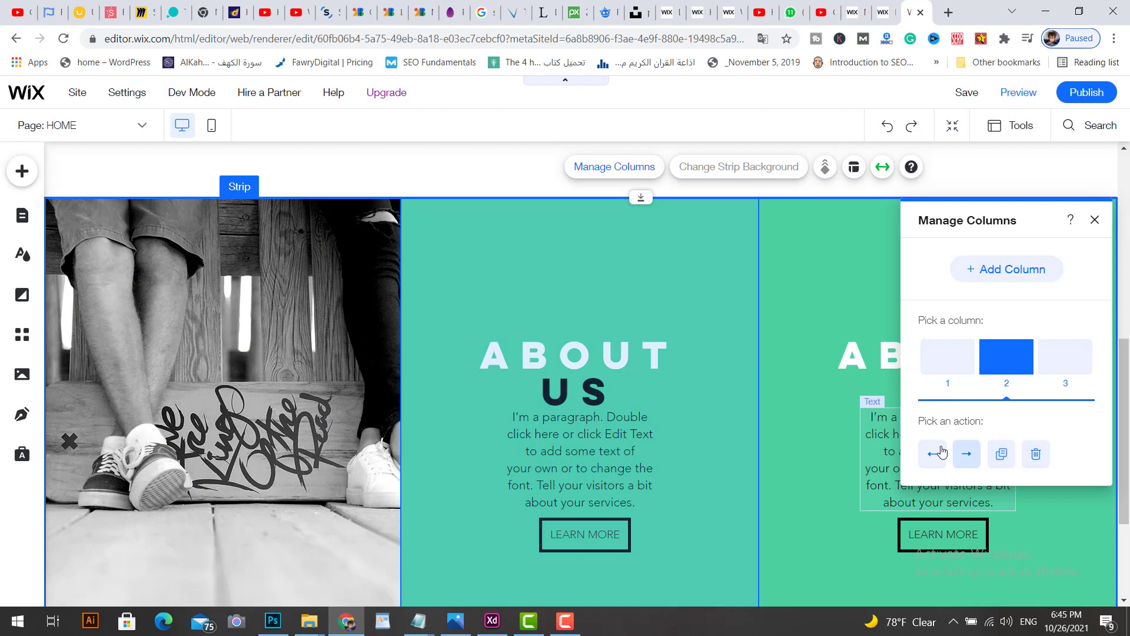
{"action": "left_click", "coordinate": [1036, 456]}
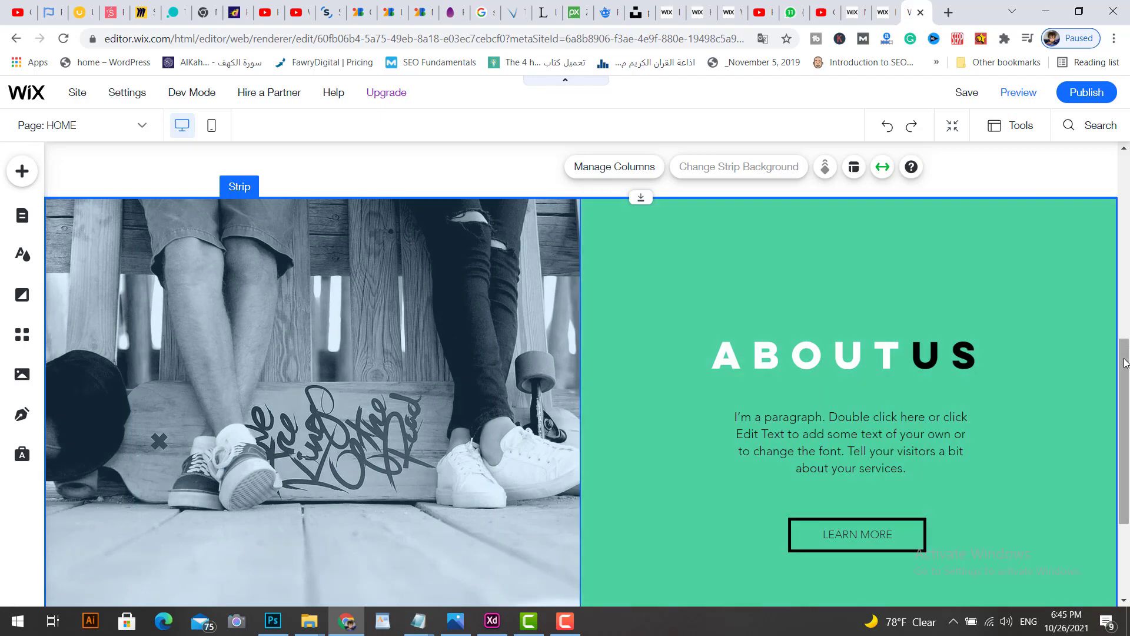
Step: Add the blank white Classic strip below the About Us strip and move it down slightly to leave a gap
{"action": "left_click_drag", "start_coordinate": [1125, 362], "coordinate": [1125, 432]}
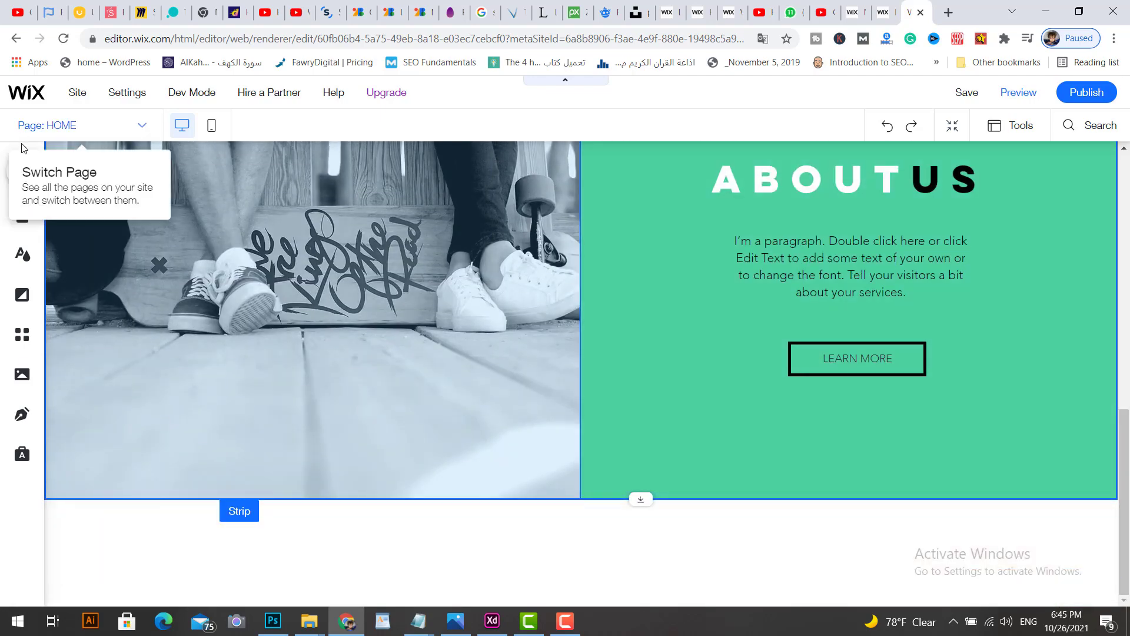
{"action": "left_click", "coordinate": [65, 181]}
{"action": "left_click", "coordinate": [177, 218]}
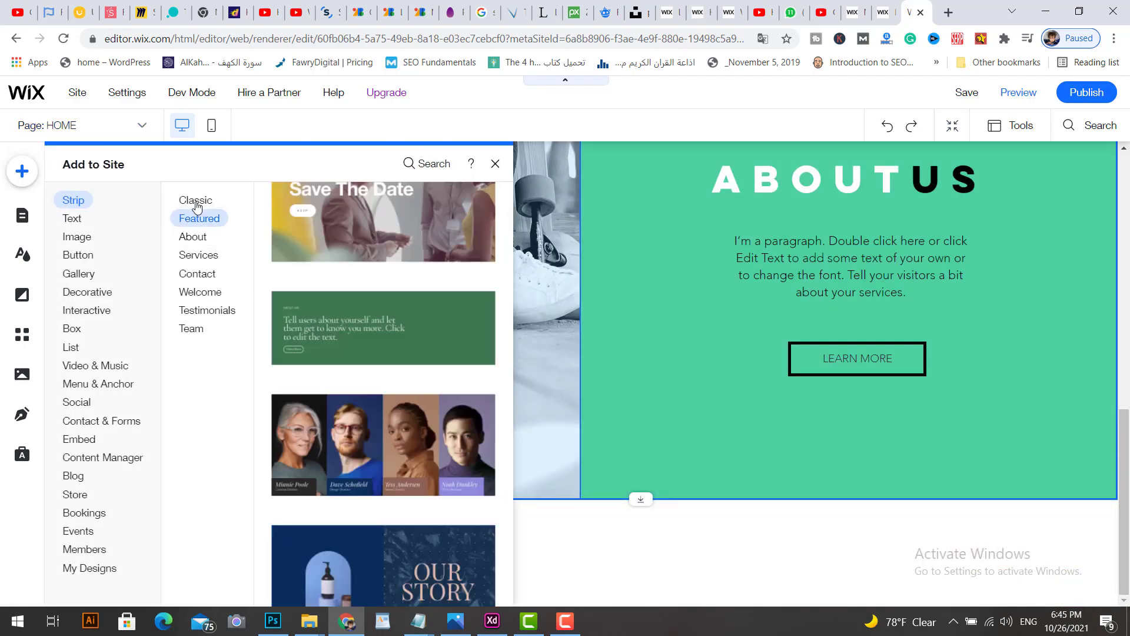
{"action": "left_click", "coordinate": [198, 201]}
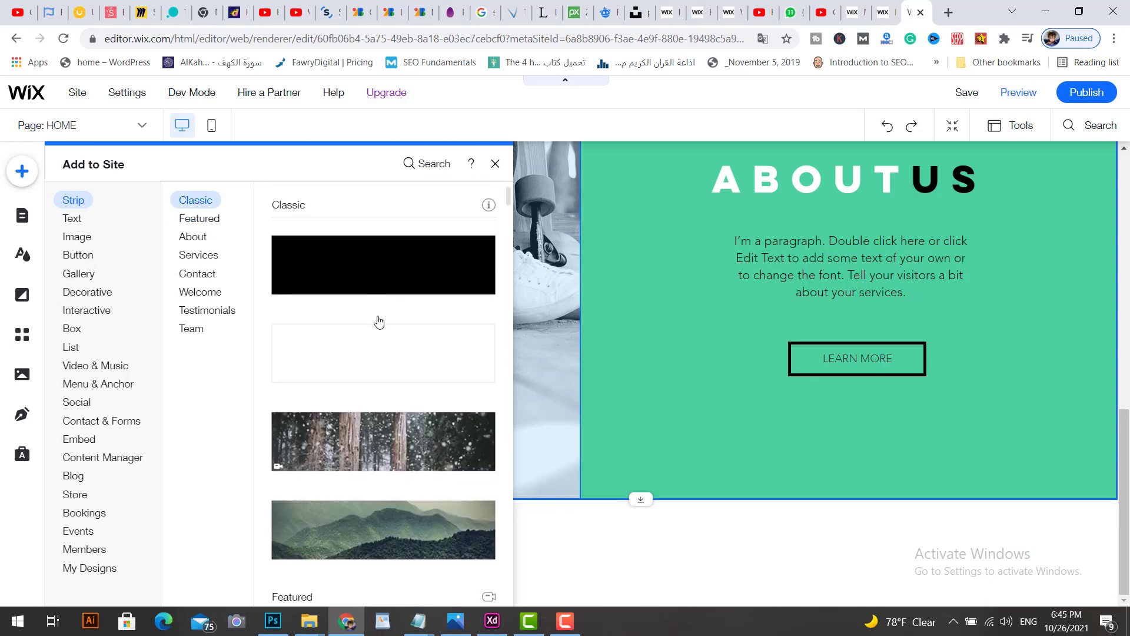
{"action": "left_click", "coordinate": [387, 358]}
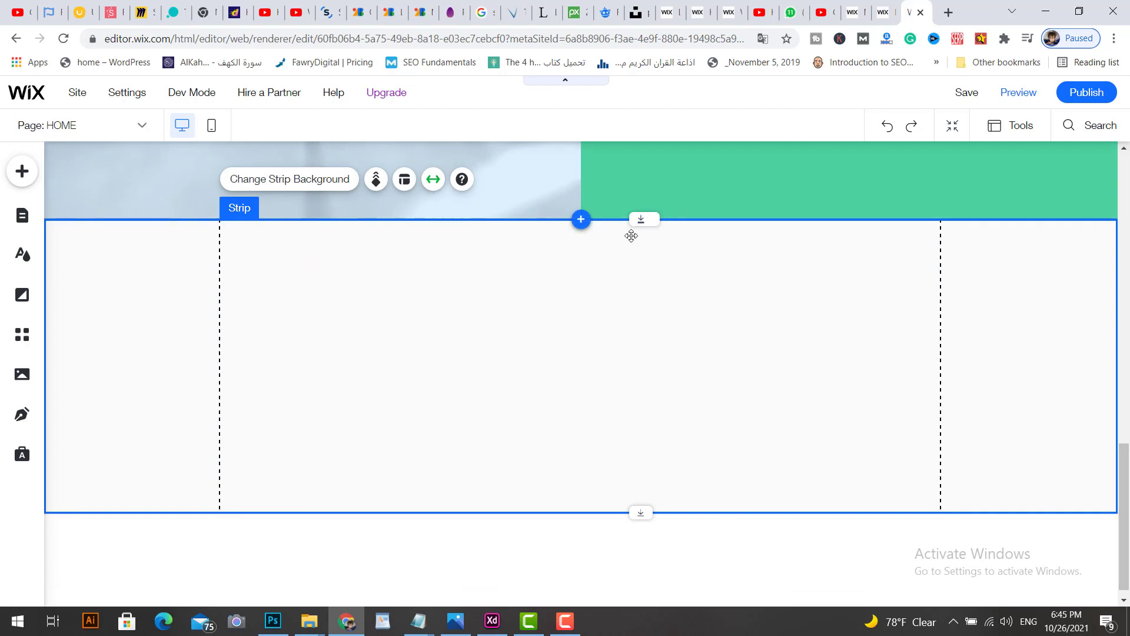
{"action": "left_click_drag", "start_coordinate": [646, 238], "coordinate": [691, 305]}
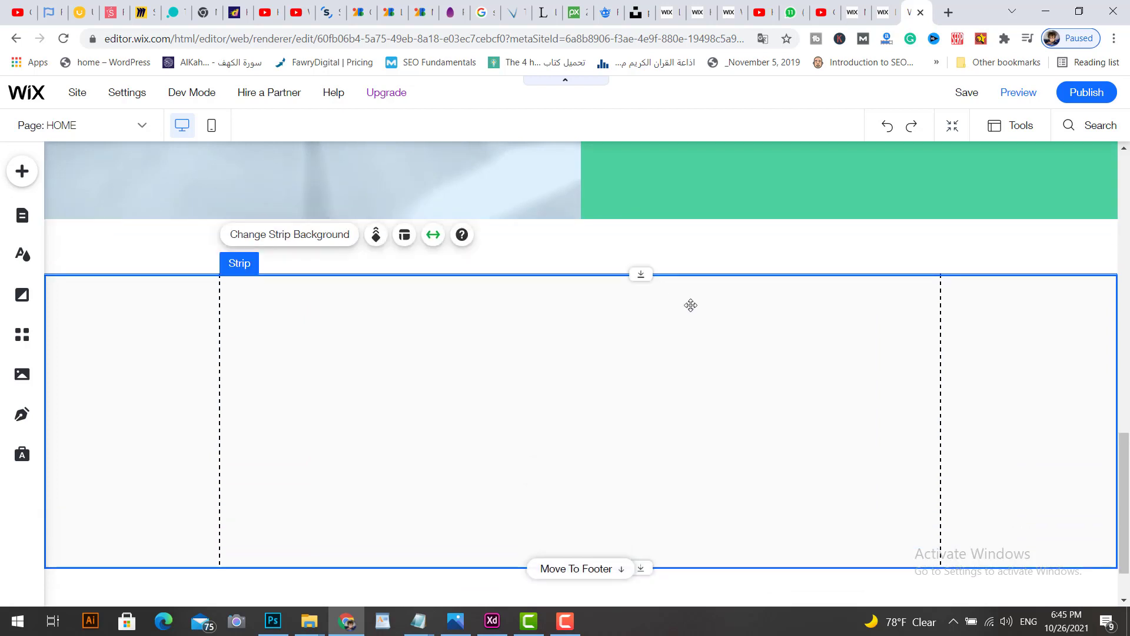
Step: Add a second column to the blank strip and set column 1's background to the white keyboard, mouse and plant photo
{"action": "left_click", "coordinate": [404, 235]}
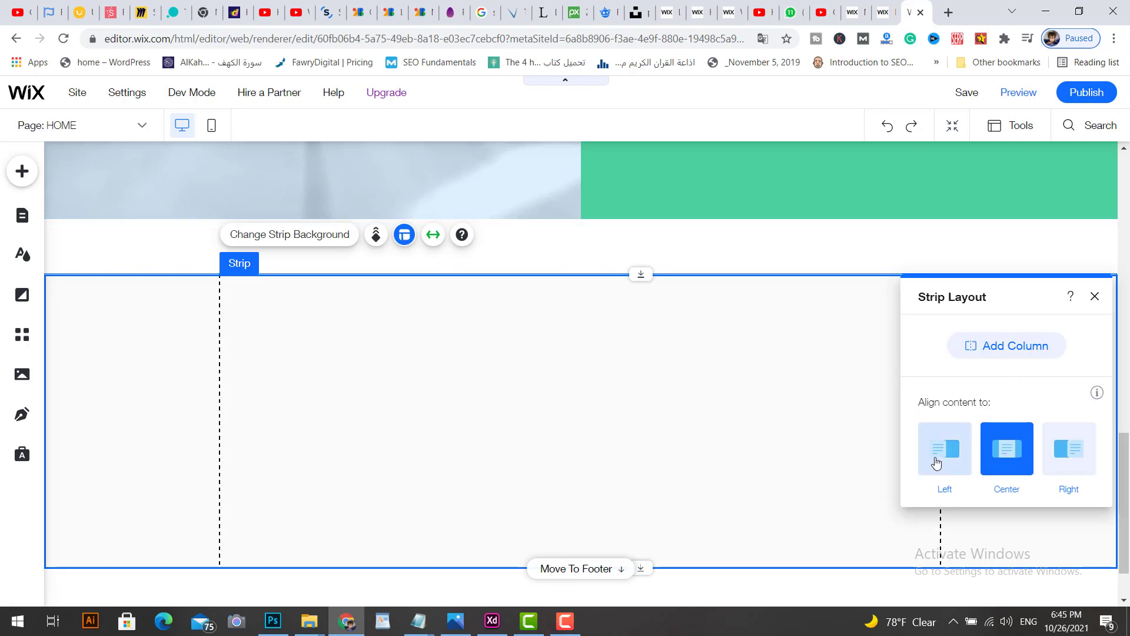
{"action": "left_click", "coordinate": [1021, 354]}
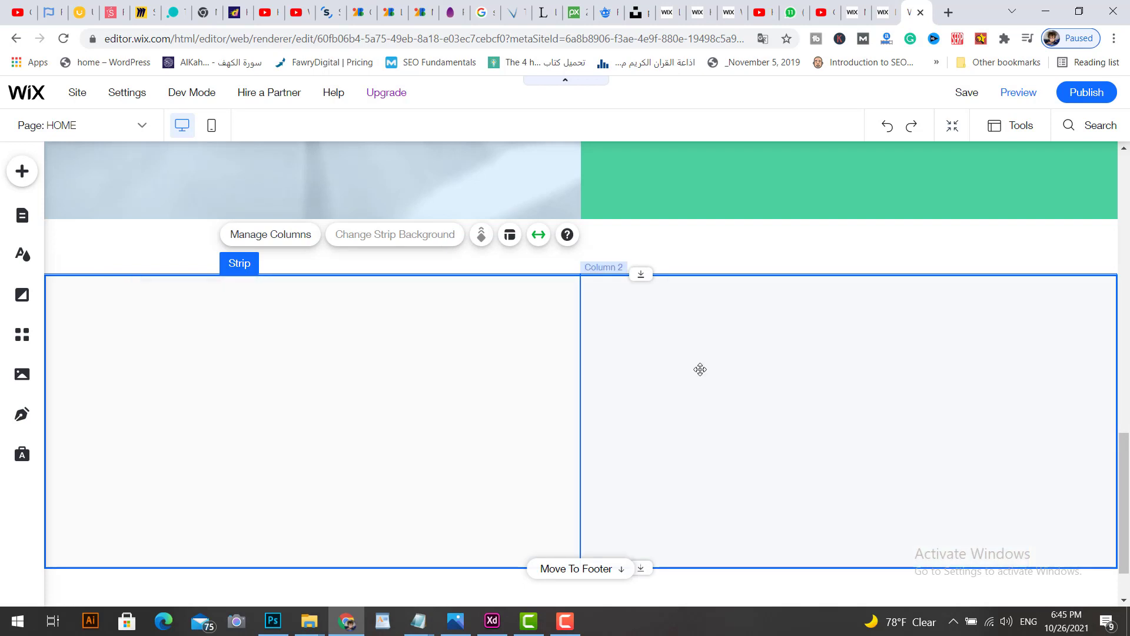
{"action": "left_click", "coordinate": [366, 378]}
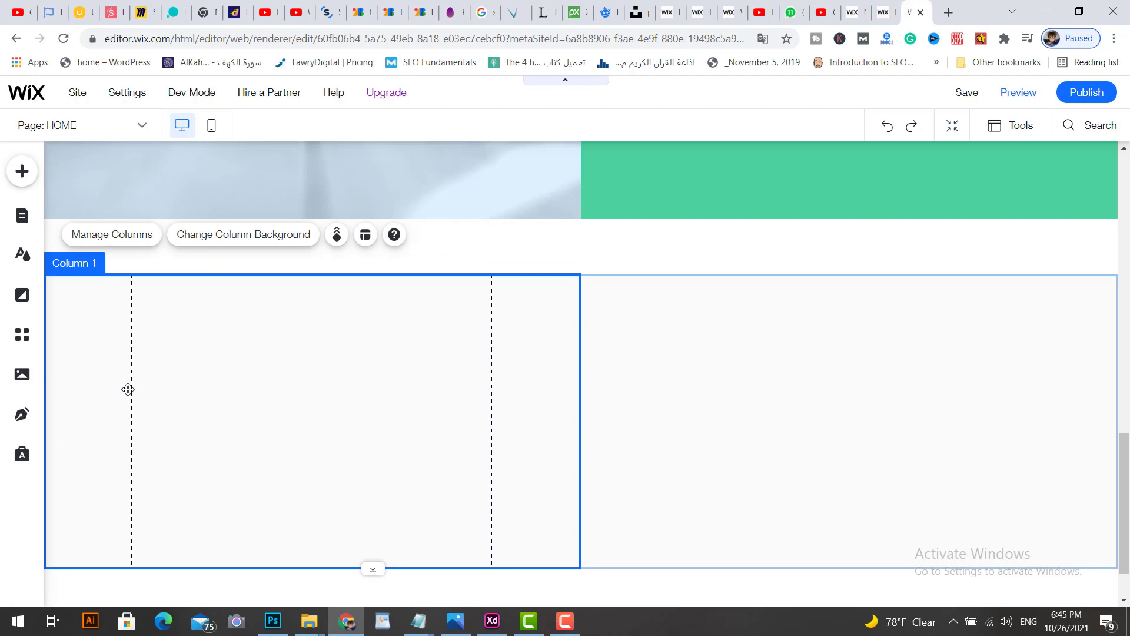
{"action": "left_click", "coordinate": [251, 239]}
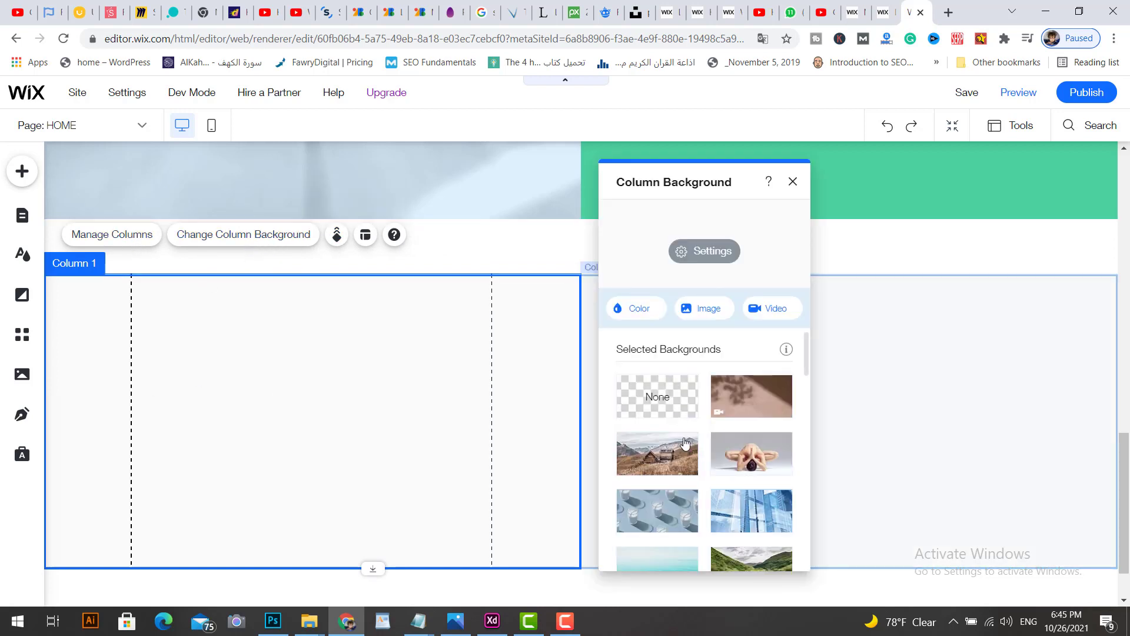
{"action": "left_click_drag", "start_coordinate": [807, 365], "coordinate": [807, 407]}
{"action": "left_click", "coordinate": [750, 411]}
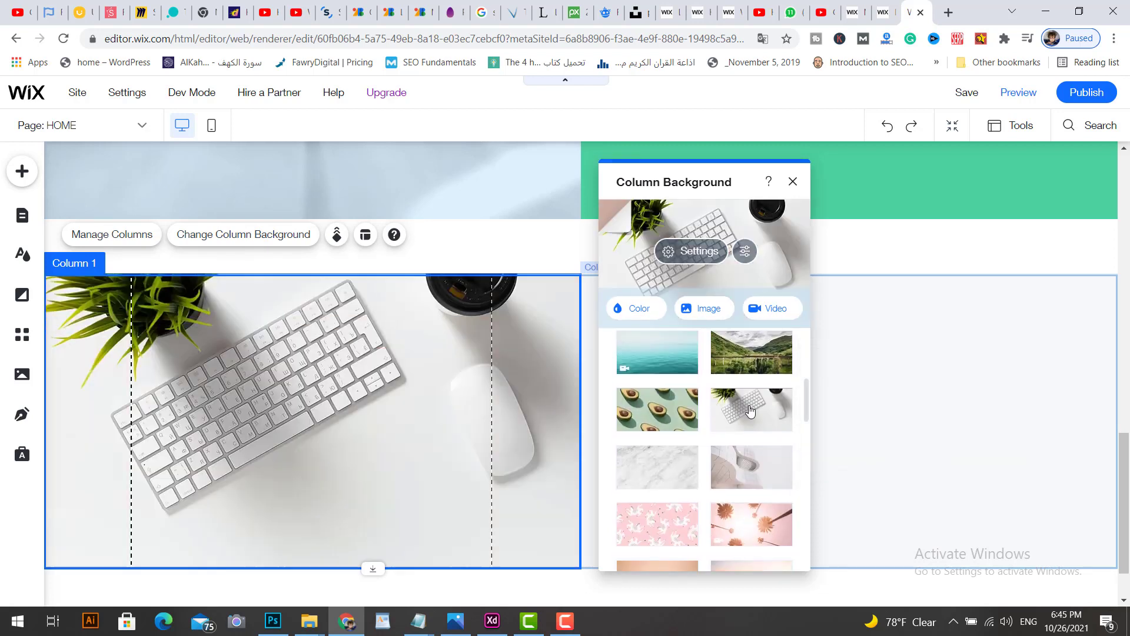
Step: Place a Big Title text element in the upper part of the new strip's empty column 2
{"action": "left_click", "coordinate": [915, 354]}
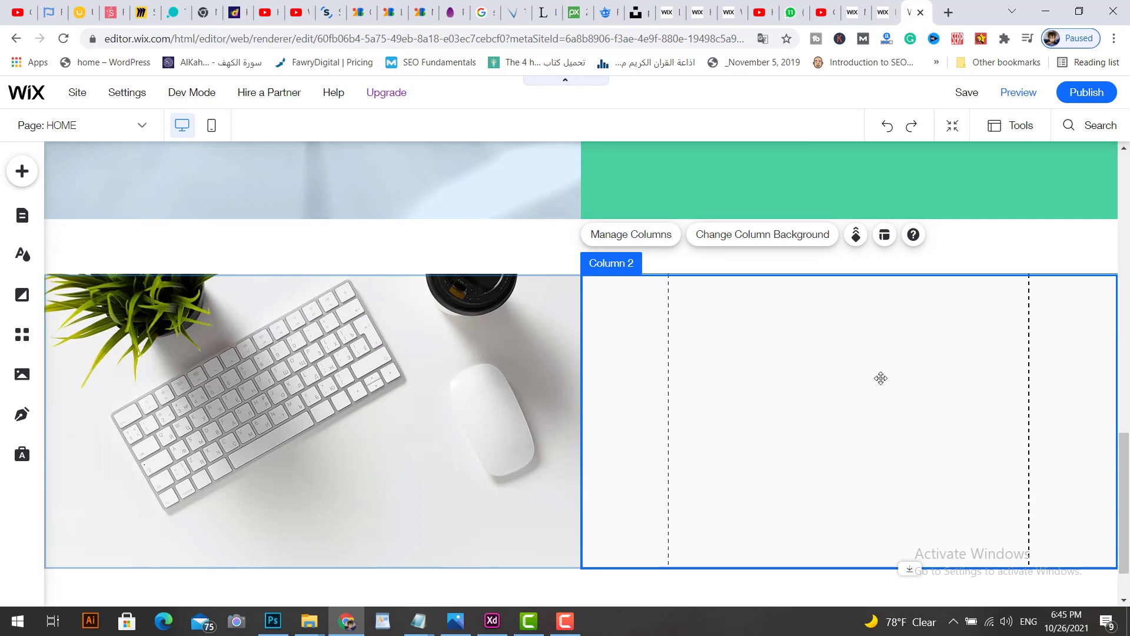
{"action": "left_click", "coordinate": [21, 171]}
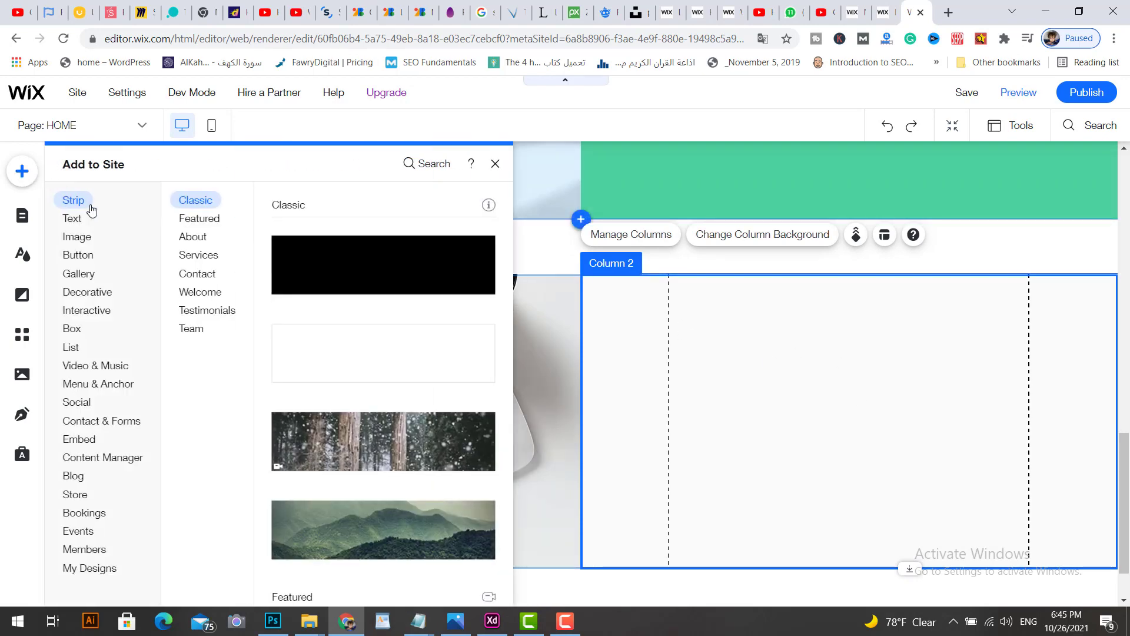
{"action": "left_click", "coordinate": [90, 242]}
{"action": "left_click", "coordinate": [73, 219]}
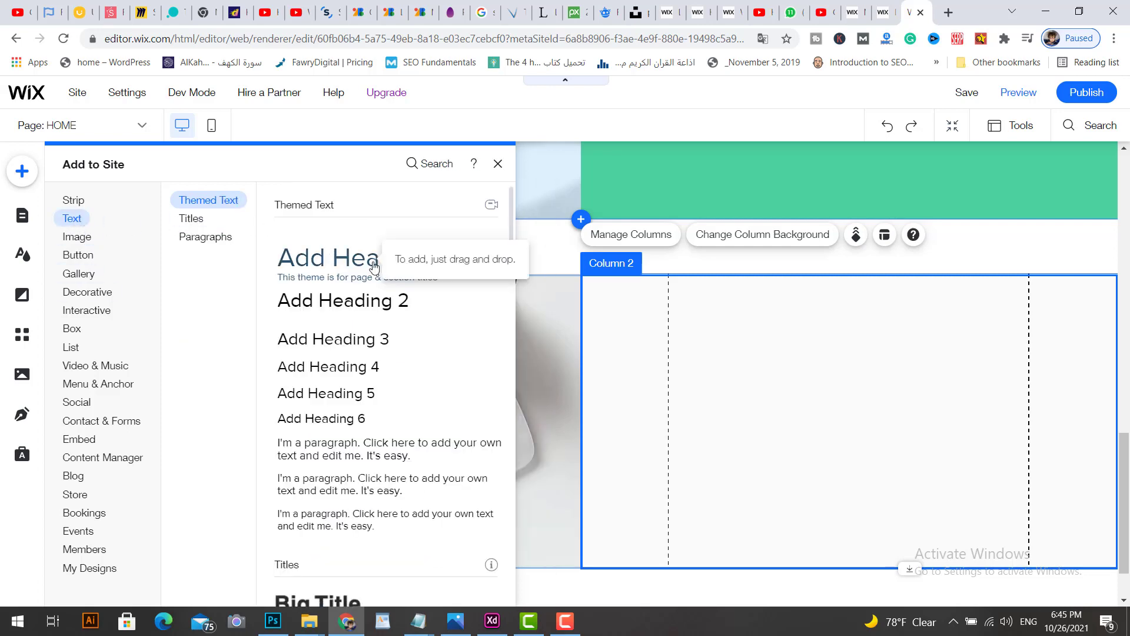
{"action": "left_click", "coordinate": [193, 219]}
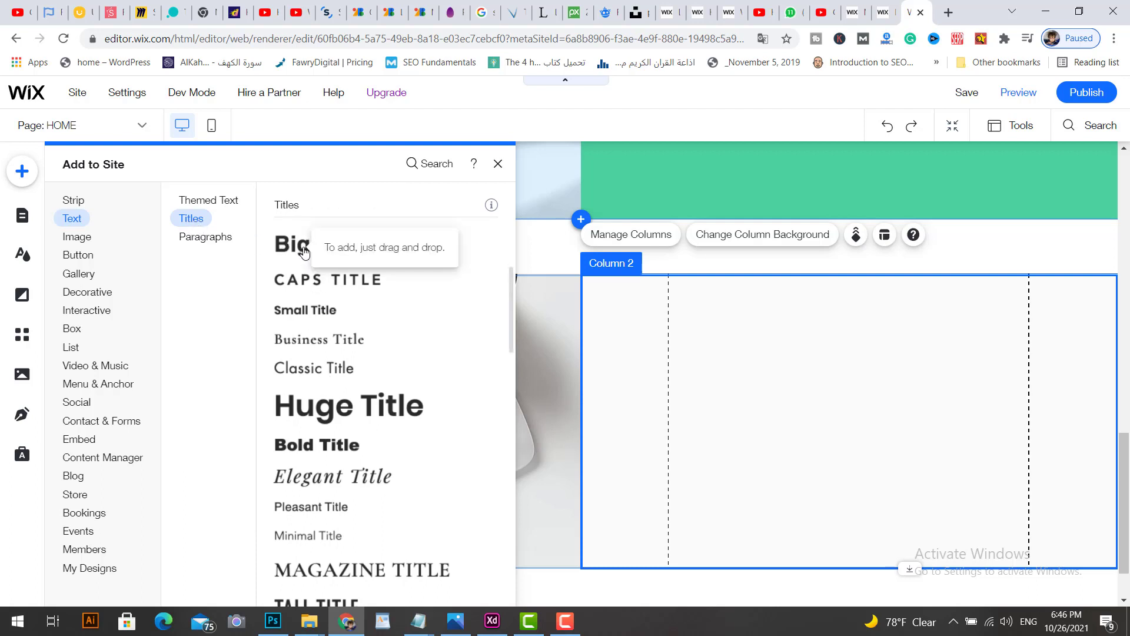
{"action": "left_click_drag", "start_coordinate": [301, 251], "coordinate": [758, 354]}
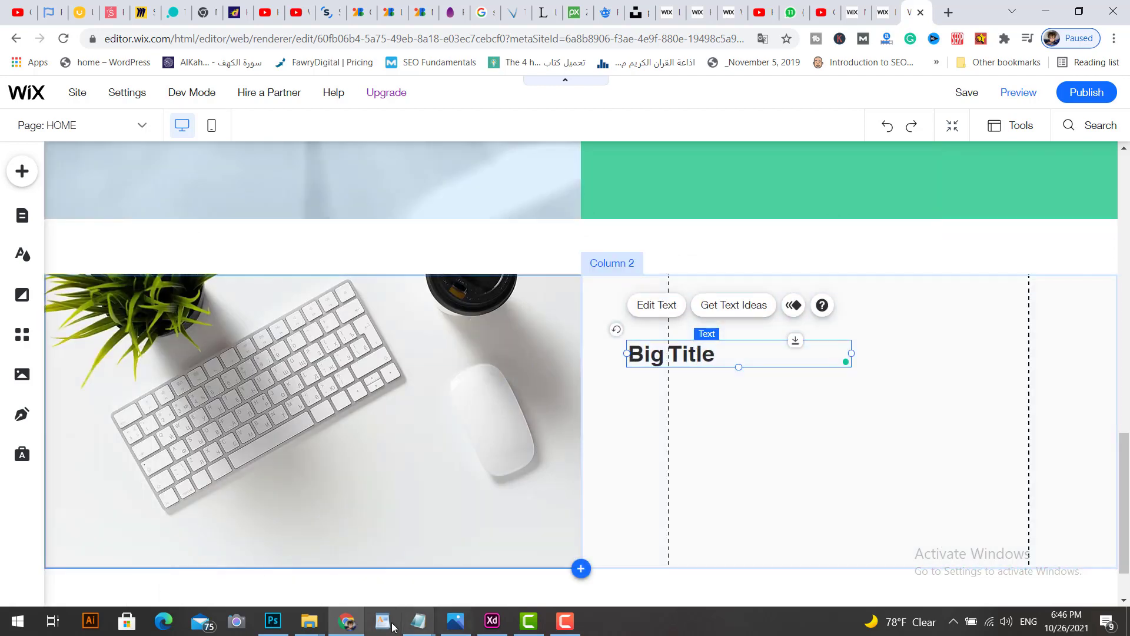
Step: Close the three unneeded Notepad files and switch to "wix 2021 new website step by step.txt"
{"action": "mouse_move", "coordinate": [418, 621]}
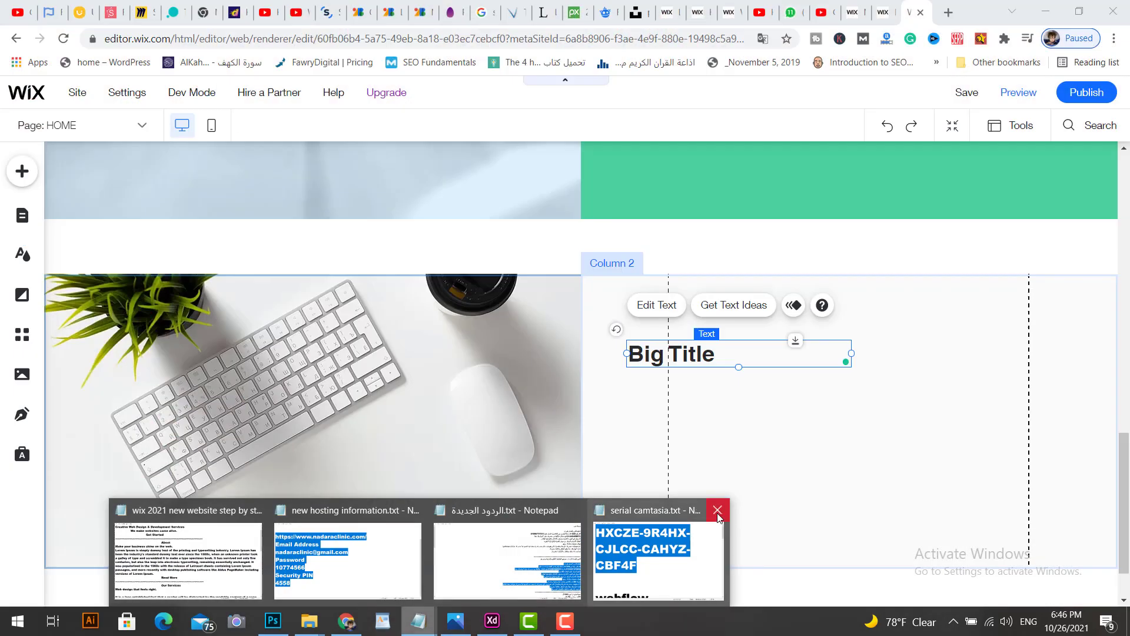
{"action": "left_click", "coordinate": [717, 510]}
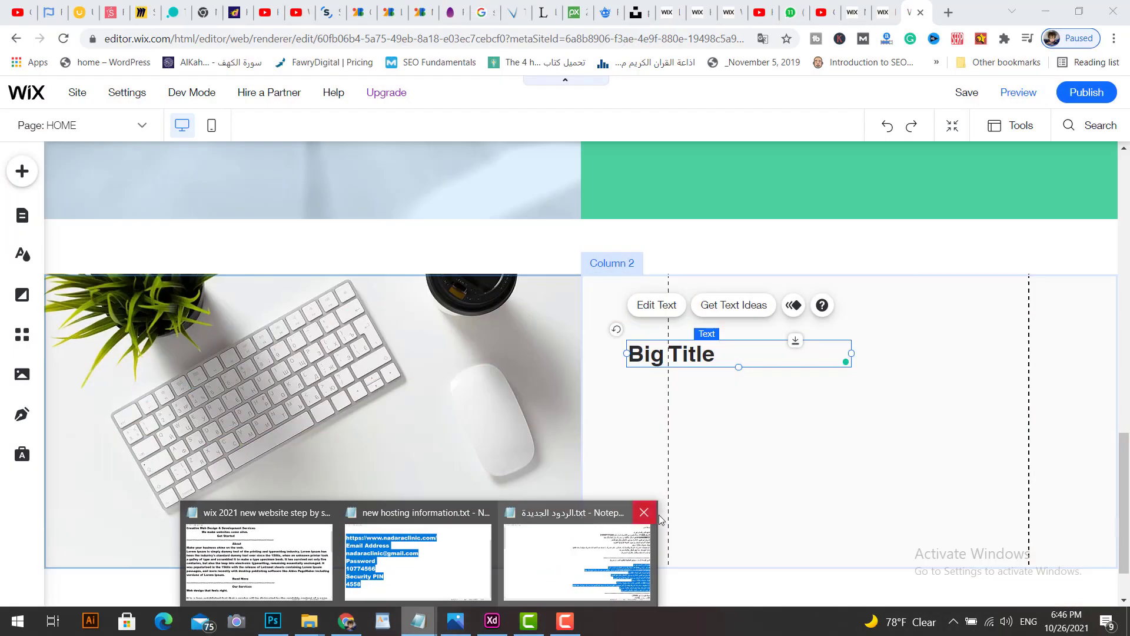
{"action": "left_click", "coordinate": [646, 511]}
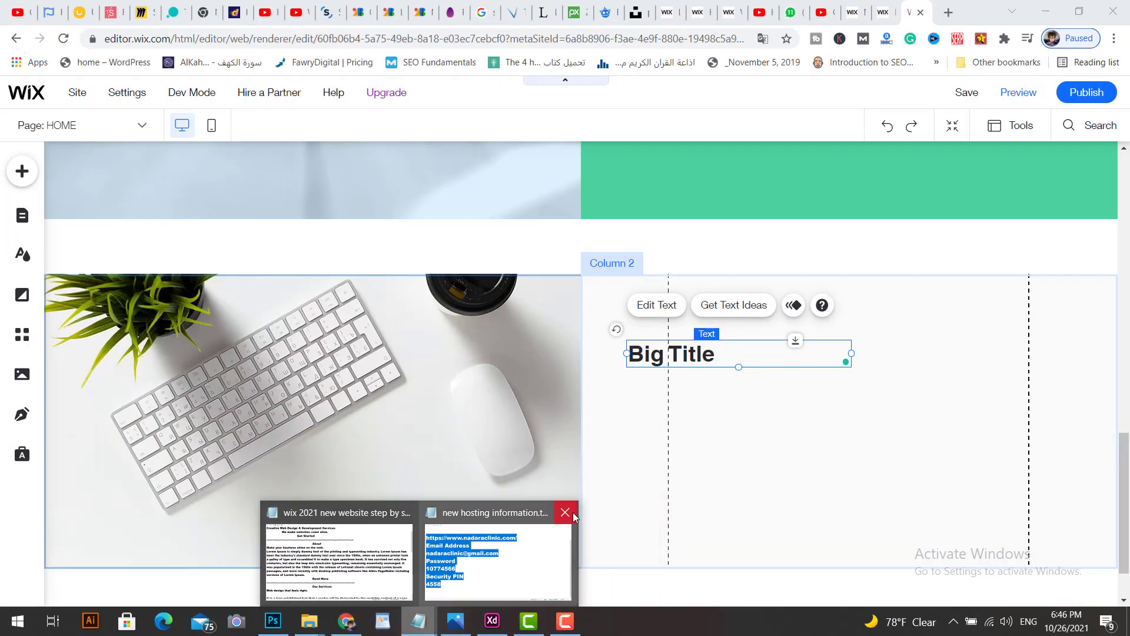
{"action": "left_click", "coordinate": [567, 517]}
{"action": "left_click", "coordinate": [499, 526]}
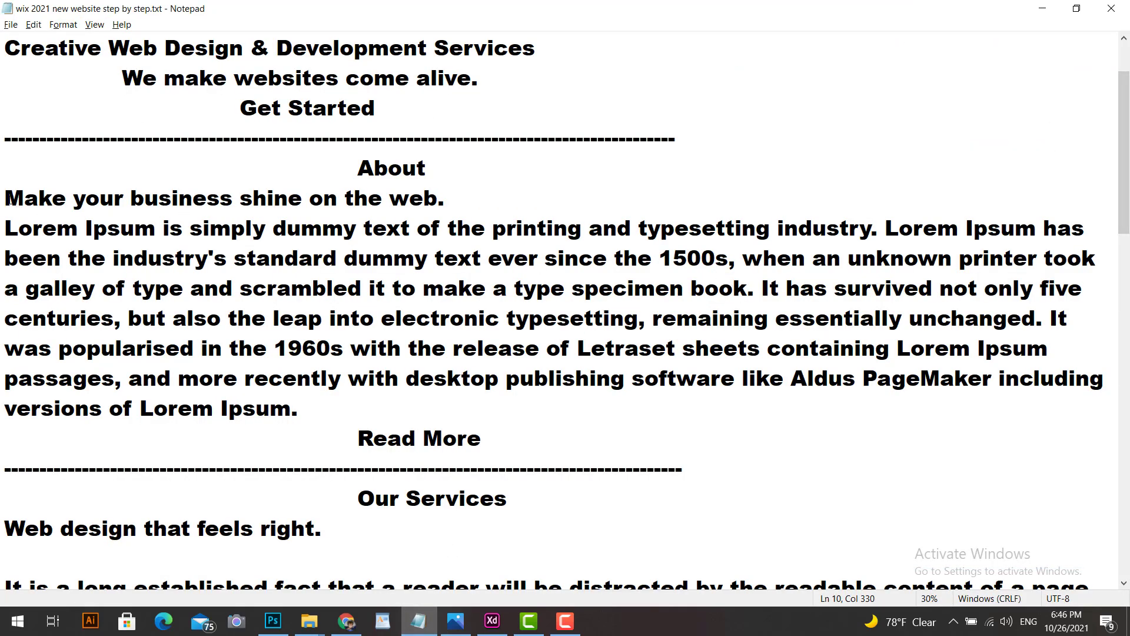
Step: Copy "Make your business shine on the web" from the notes and replace column 2's Big Title text with it in the Wix editor
{"action": "left_click_drag", "start_coordinate": [11, 200], "coordinate": [439, 202]}
{"action": "key", "text": "ctrl+c"}
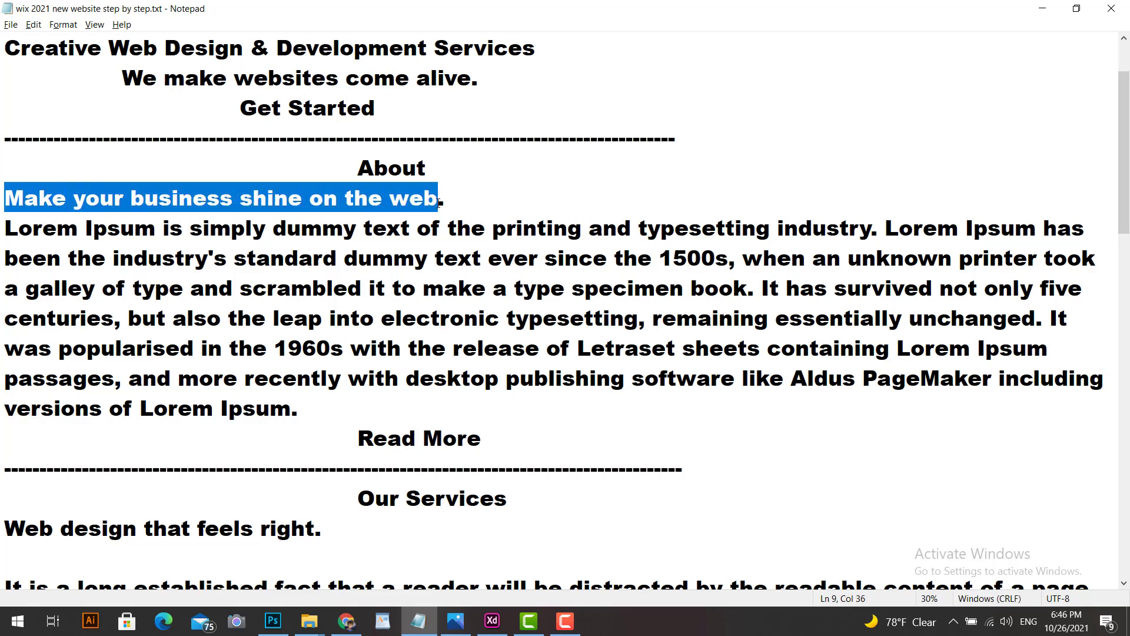
{"action": "key", "text": "alt+Tab"}
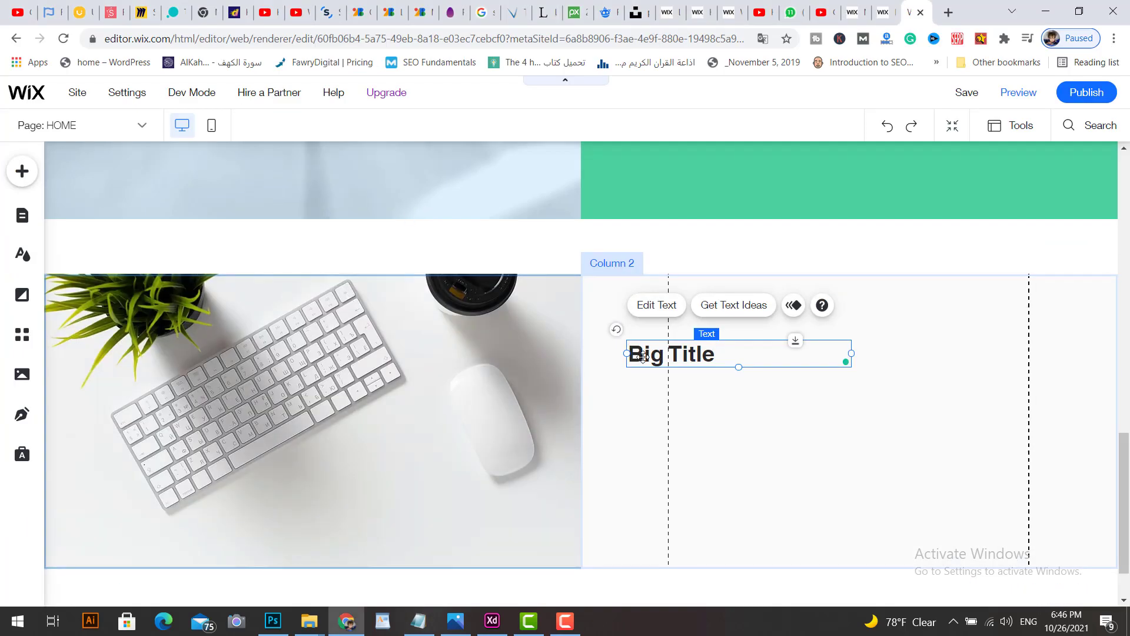
{"action": "double_click", "coordinate": [684, 356]}
{"action": "key", "text": "ctrl+v"}
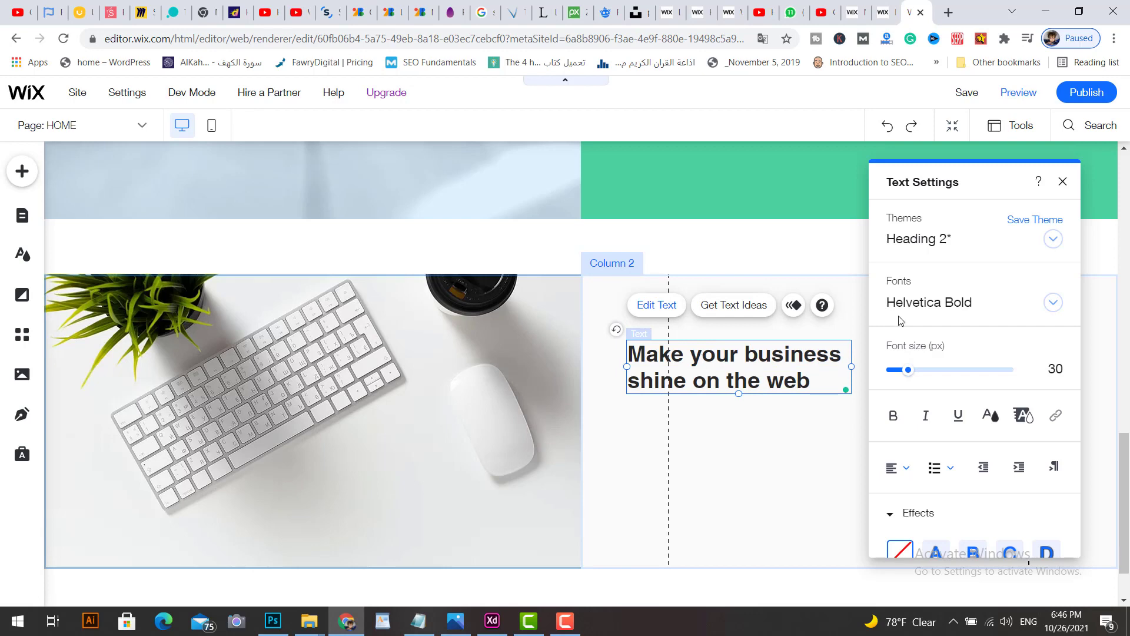
{"action": "left_click", "coordinate": [1062, 182]}
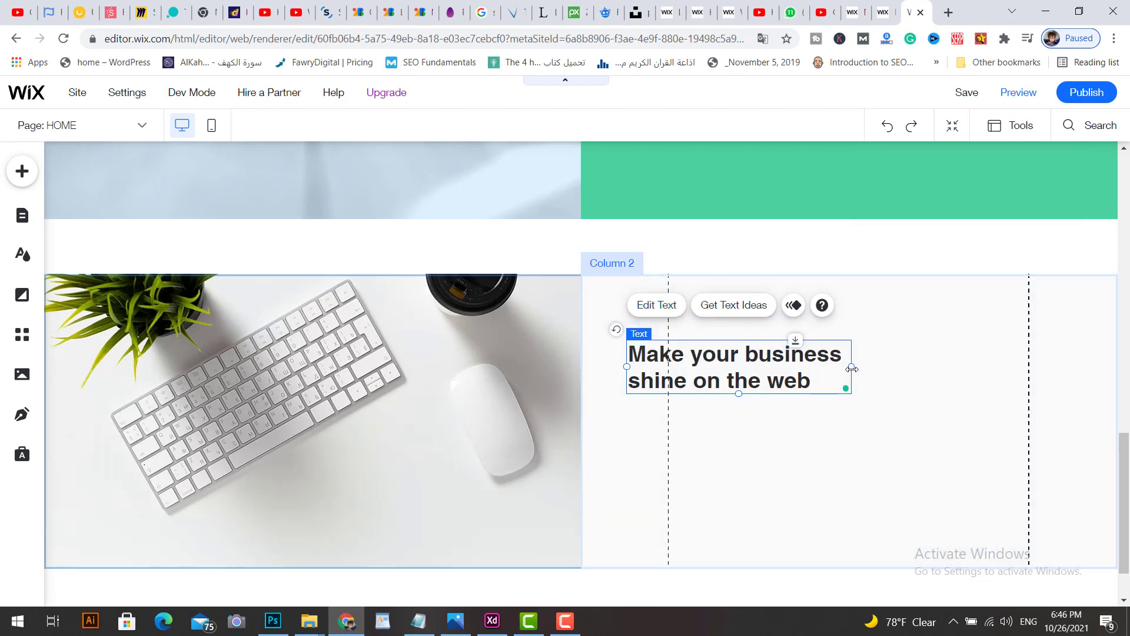
Step: Fit the heading's box around its two lines and place it near the top of column 2, just inside the inner gridline
{"action": "left_click", "coordinate": [871, 366]}
{"action": "left_click", "coordinate": [853, 366]}
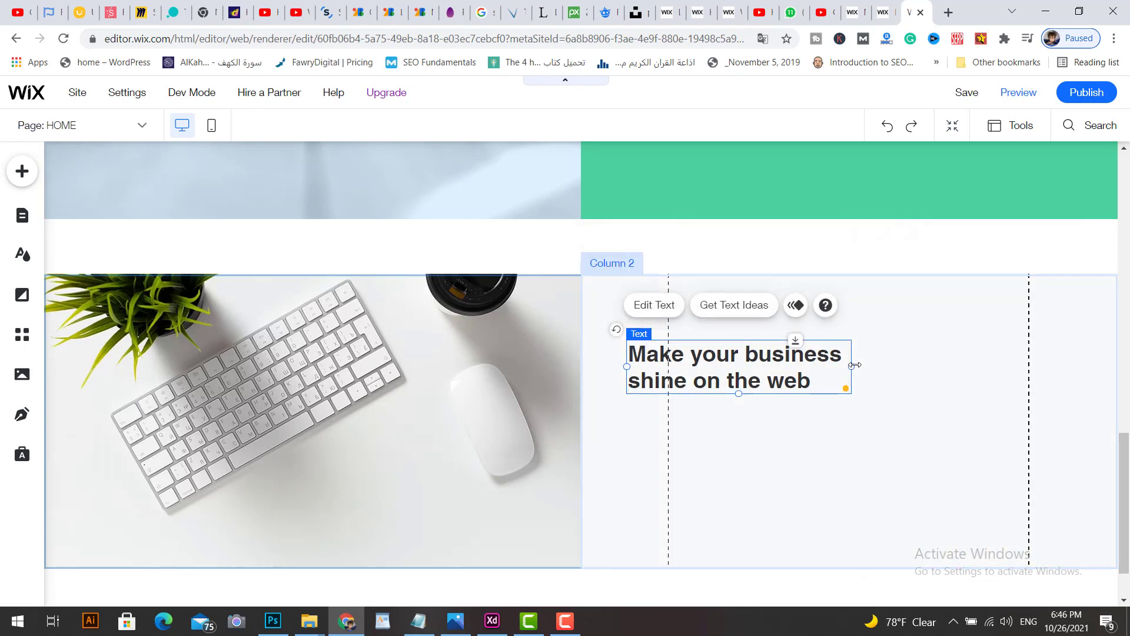
{"action": "left_click_drag", "start_coordinate": [853, 366], "coordinate": [1029, 357]}
{"action": "left_click_drag", "start_coordinate": [807, 356], "coordinate": [803, 324]}
{"action": "left_click_drag", "start_coordinate": [1026, 337], "coordinate": [859, 335]}
{"action": "left_click_drag", "start_coordinate": [765, 325], "coordinate": [825, 327]}
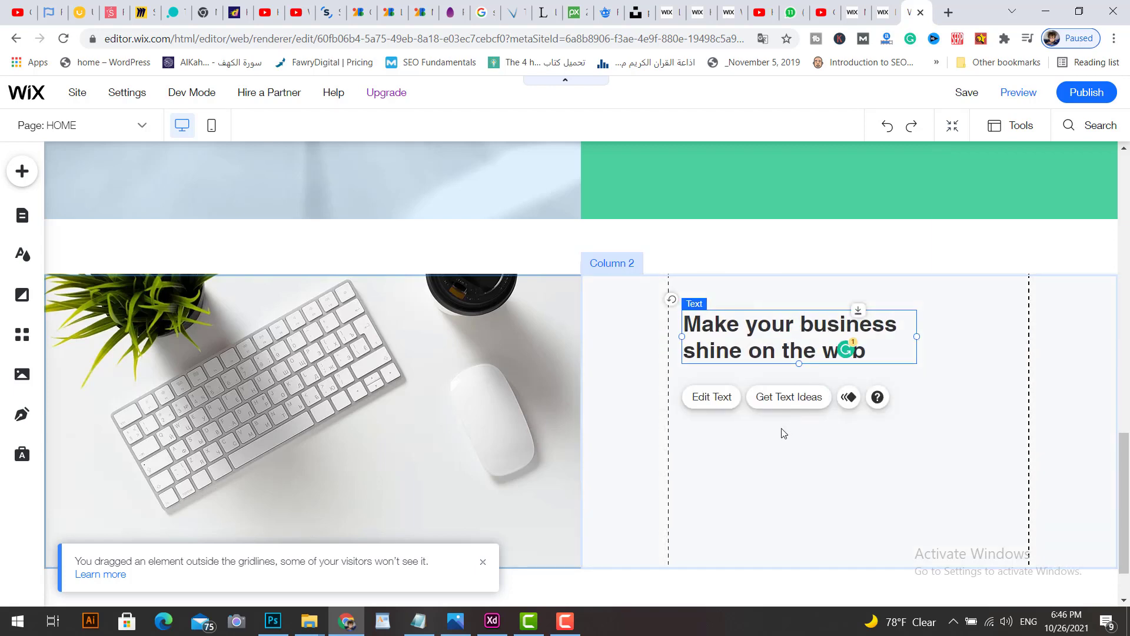
Step: Add the Futura Light paragraph element and place it below the heading in column 2, aligned with the heading's starting edge
{"action": "left_click", "coordinate": [22, 172]}
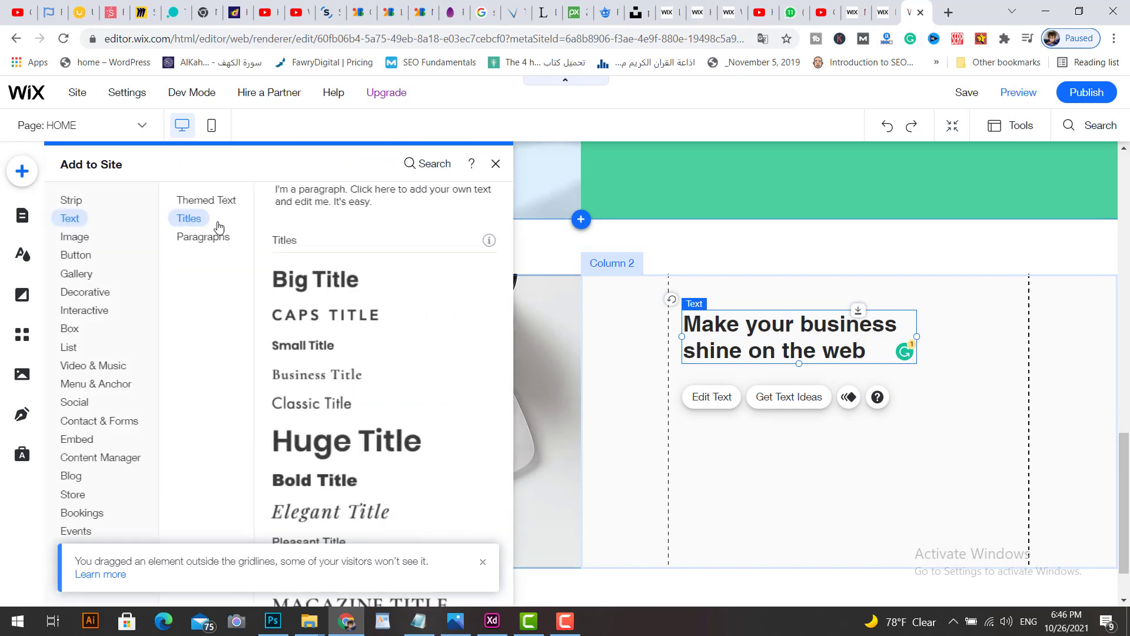
{"action": "left_click", "coordinate": [200, 238]}
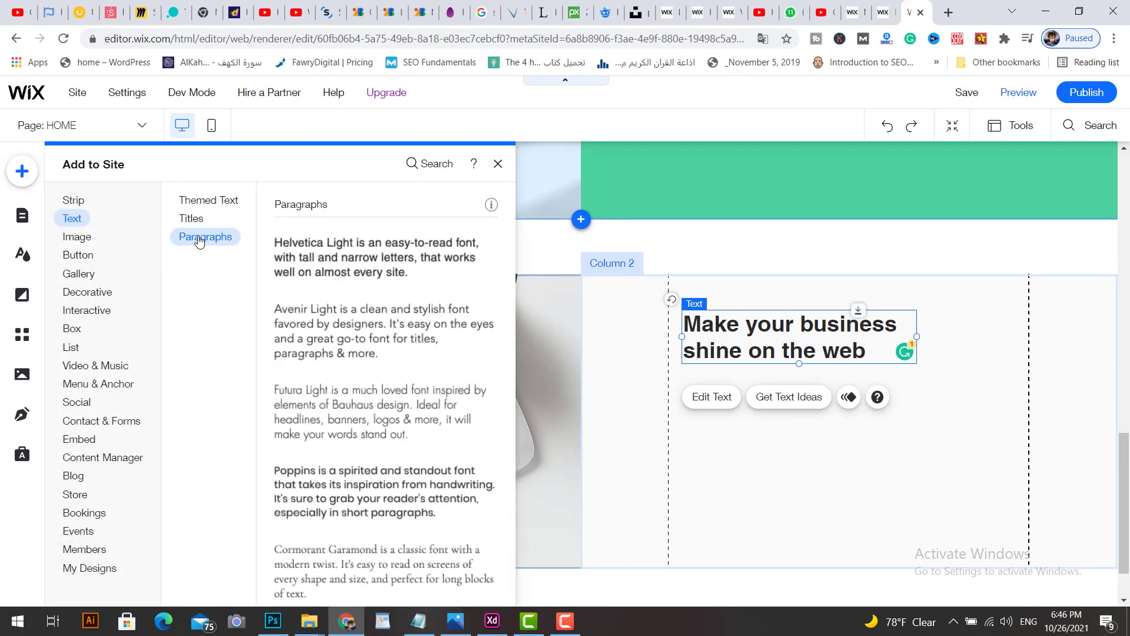
{"action": "left_click", "coordinate": [346, 418]}
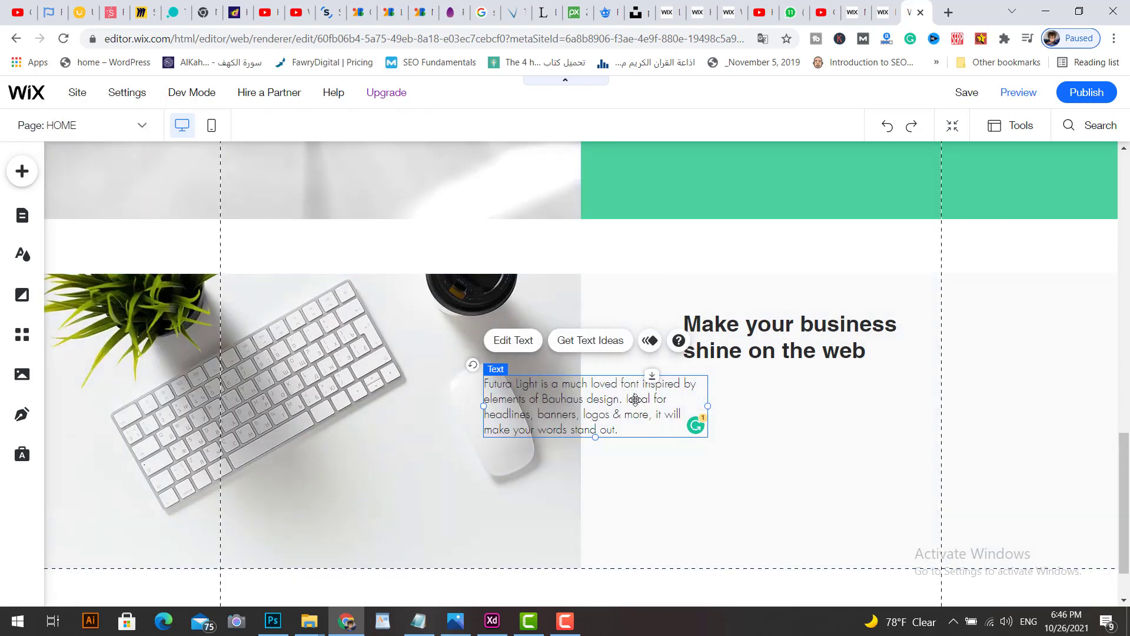
{"action": "left_click_drag", "start_coordinate": [635, 399], "coordinate": [824, 469]}
Step: Copy the Lorem Ipsum paragraph of the About section from the Notepad notes and return to the Wix editor
{"action": "key", "text": "alt+Tab"}
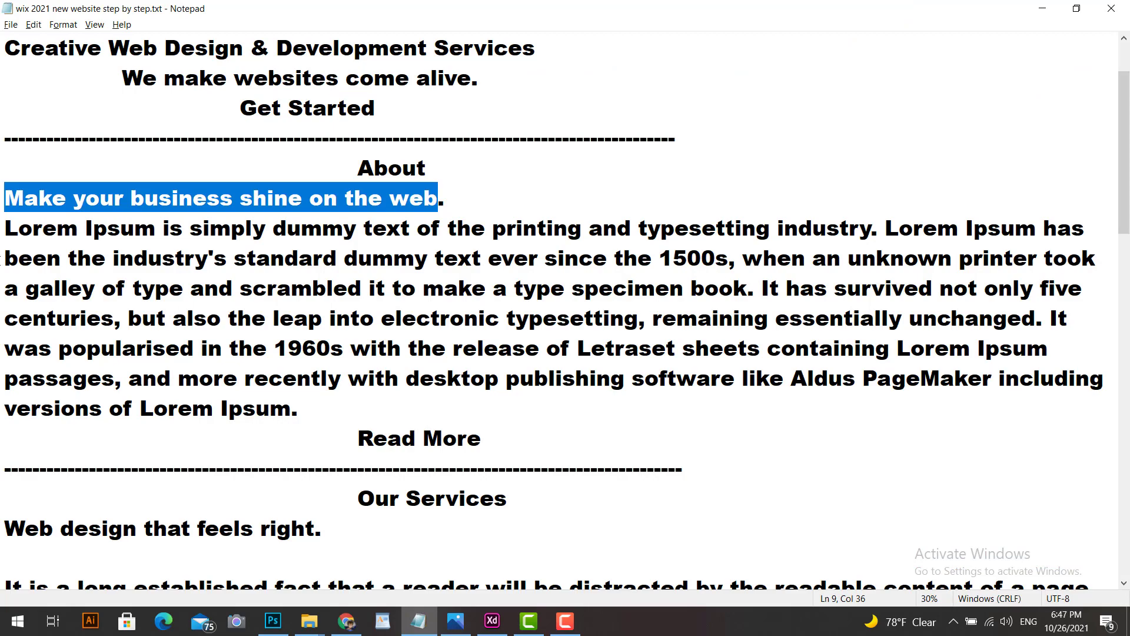
{"action": "left_click_drag", "start_coordinate": [5, 230], "coordinate": [389, 397]}
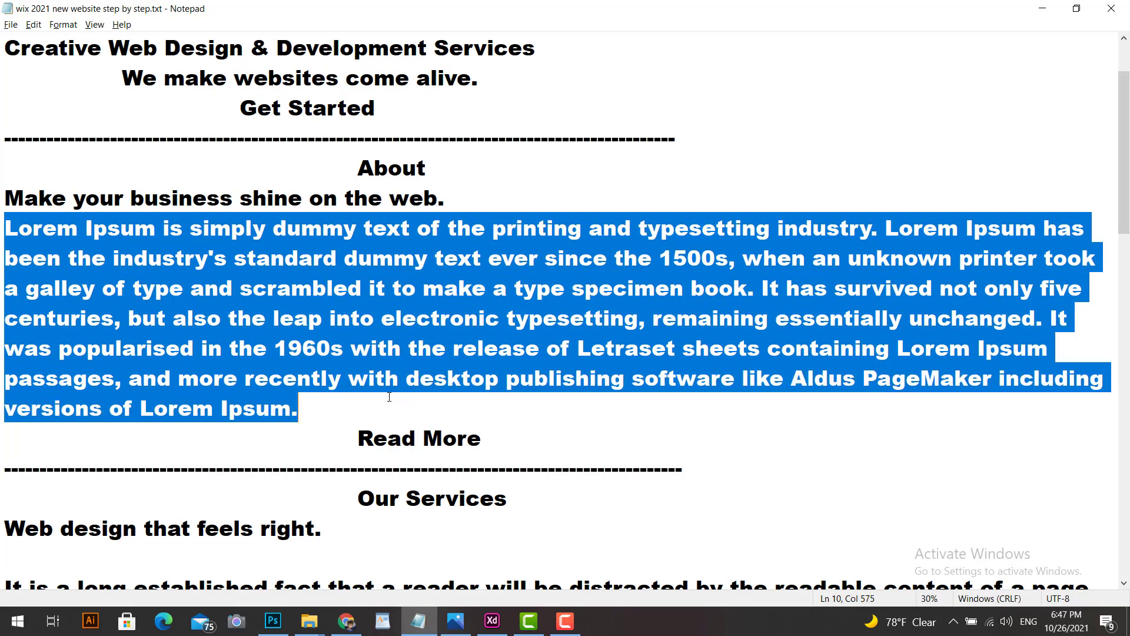
{"action": "key", "text": "alt+Tab"}
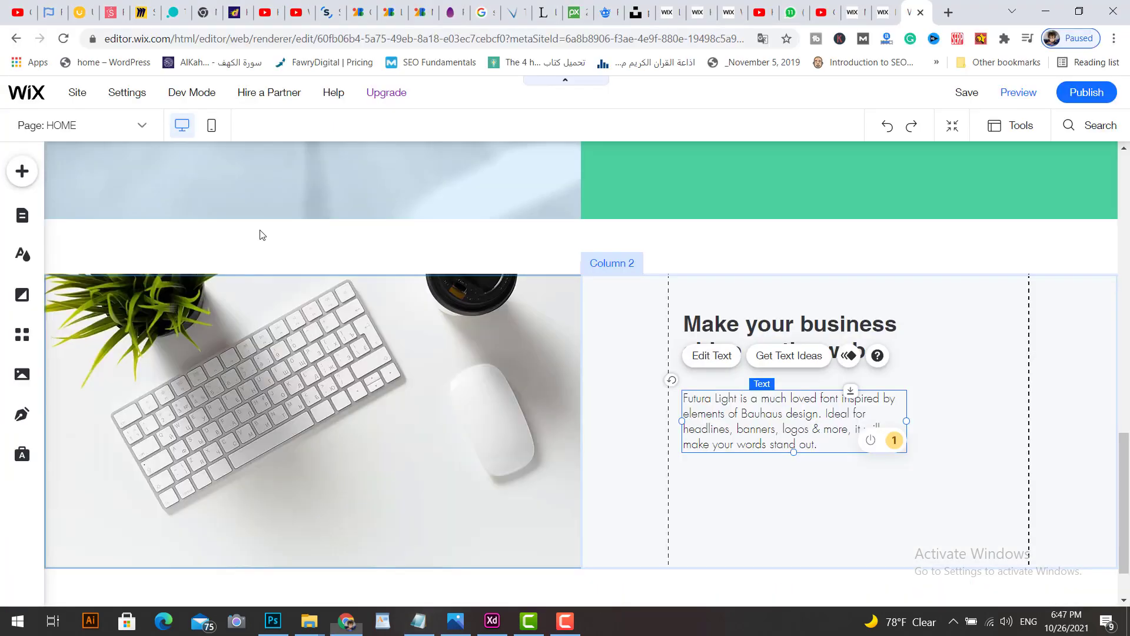
{"action": "left_click", "coordinate": [545, 14]}
{"action": "scroll", "coordinate": [612, 158], "scroll_direction": "down", "scroll_amount": 5}
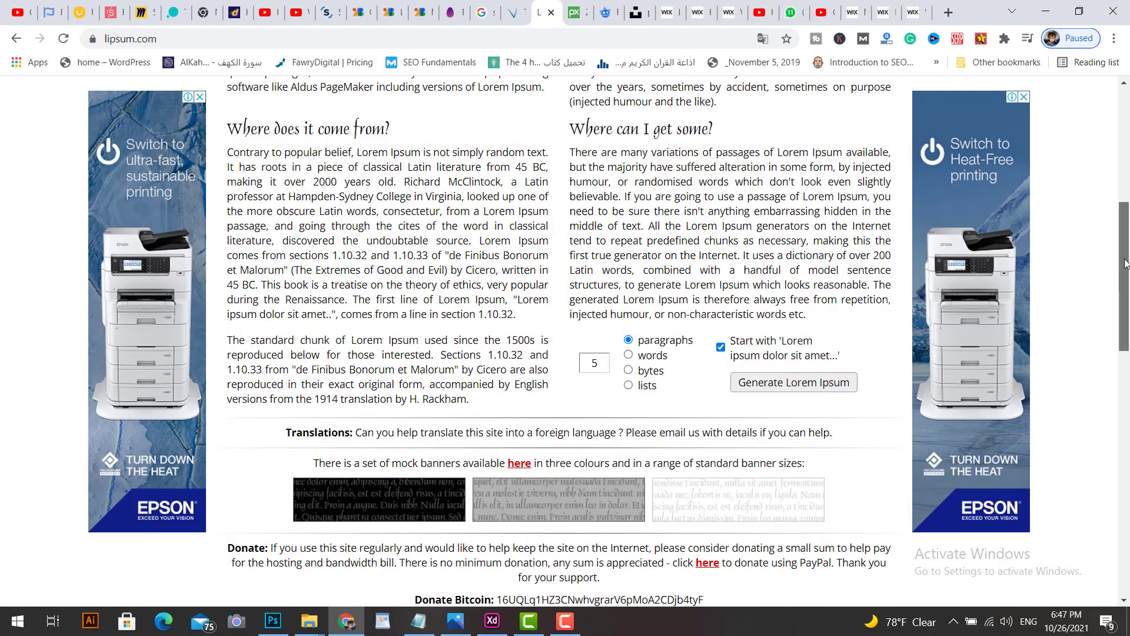
{"action": "scroll", "coordinate": [612, 158], "scroll_direction": "up", "scroll_amount": 7}
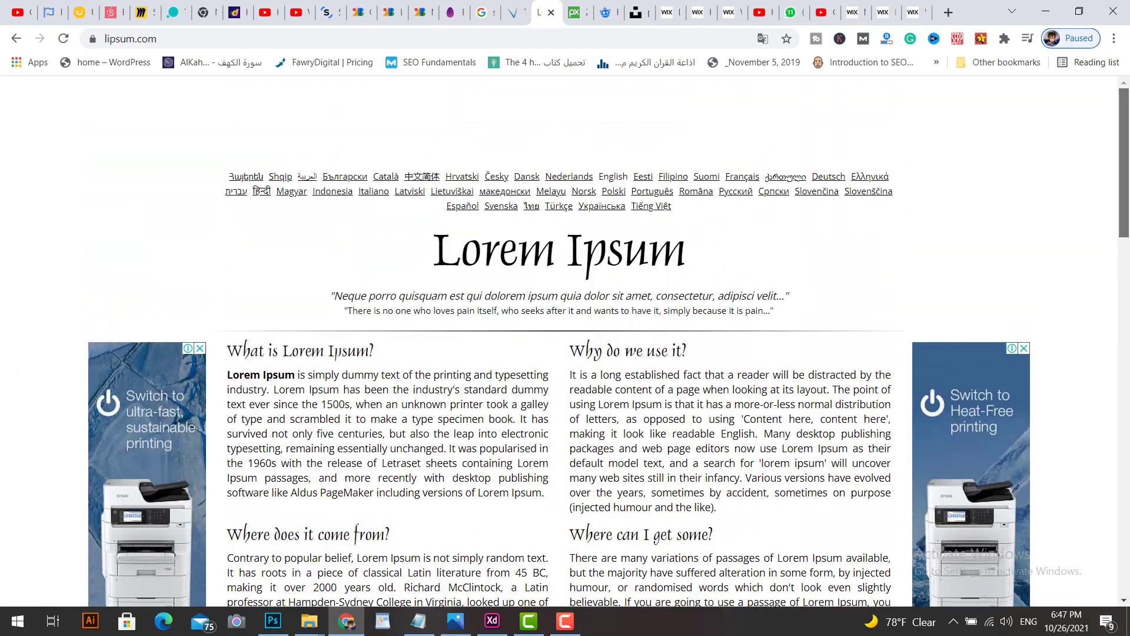
{"action": "left_click", "coordinate": [730, 17]}
{"action": "left_click", "coordinate": [912, 12]}
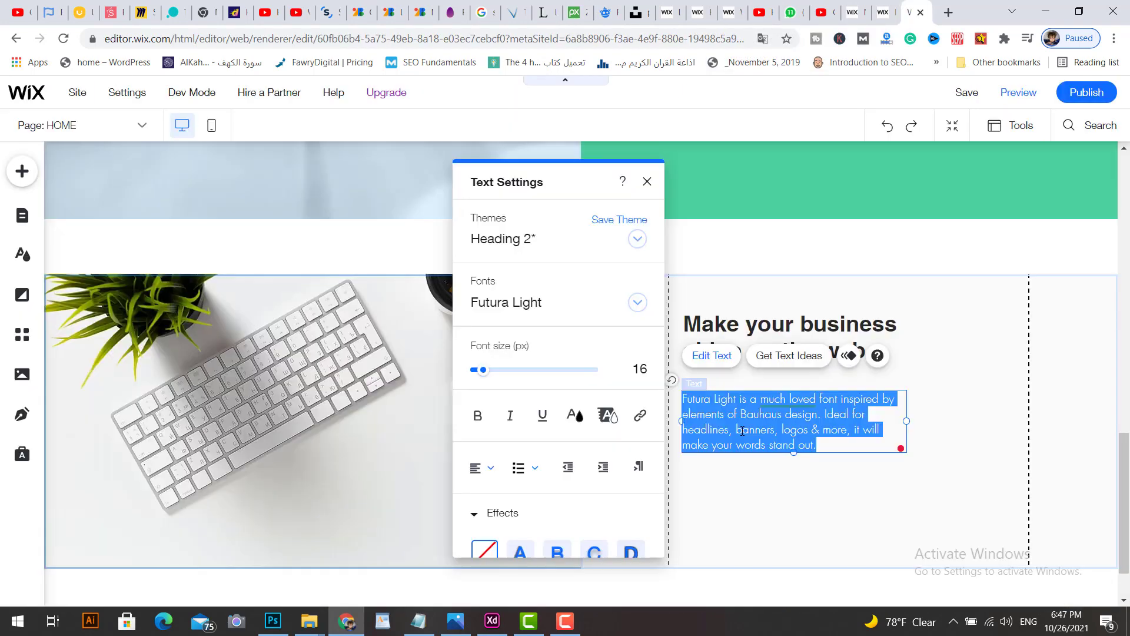
Step: Replace the Futura Light paragraph's text with the copied Lorem Ipsum text and delete everything after "printer took a galley"
{"action": "type", "text": "Lorem Ipsum is simply dummy text of the printing and typesetting industry. Lorem Ipsum has been the industry's standard dummy text ever since the 1500s, when an unknown printer took a galley of type and scrambled it to make a type specimen book. It has survived not only five centuries, but also the leap into electronic typesetting, remaining essentially unchanged. It was popularised in the 1960s with the release of Letraset sheets containing Lorem Ipsum passages, and more recently with desktop publishing software like Aldus PageMaker including versions of Lorem Ipsum."}
{"action": "left_click_drag", "start_coordinate": [721, 601], "coordinate": [805, 448]}
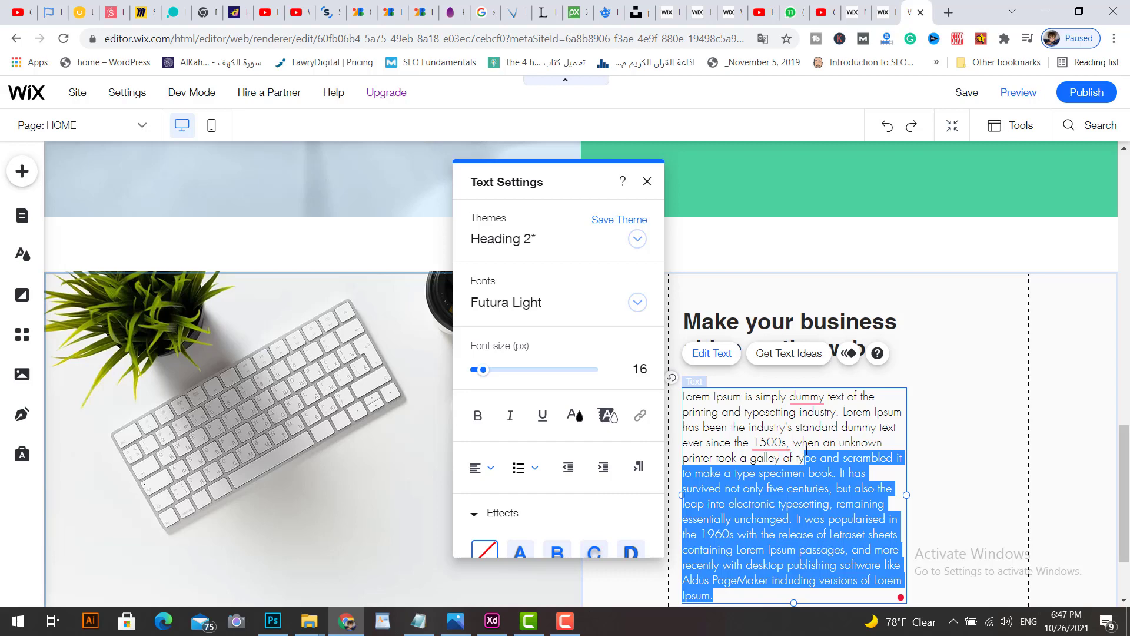
{"action": "key", "text": "BackSpace"}
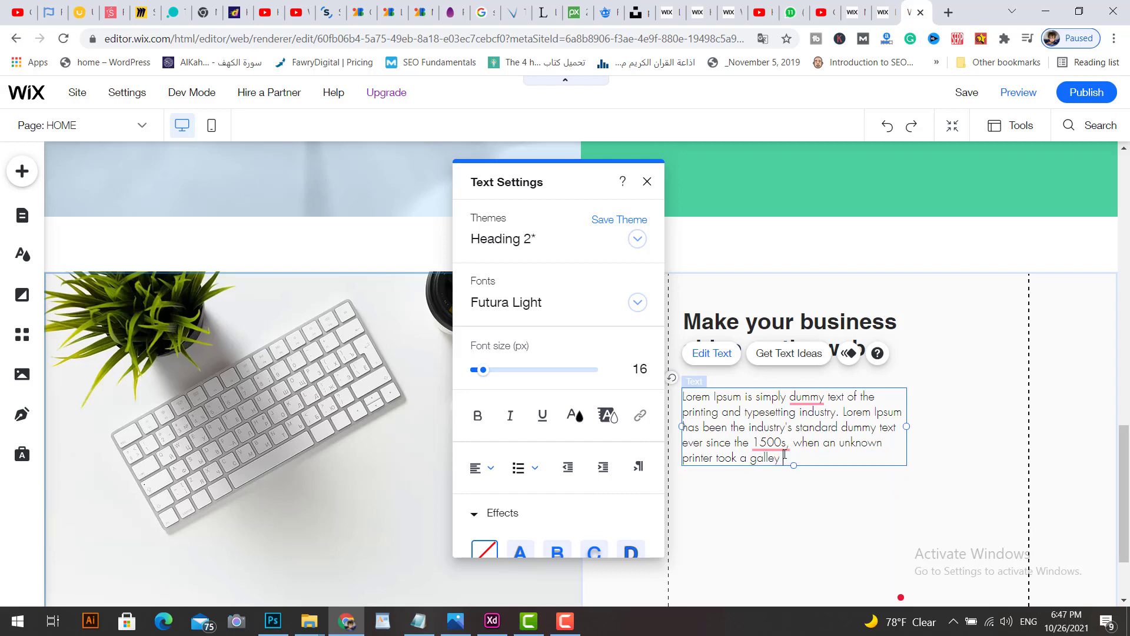
Step: Select all of the paragraph's text, look up the Lato font name on Google Fonts and return to the Wix editor
{"action": "key", "text": "ctrl+a"}
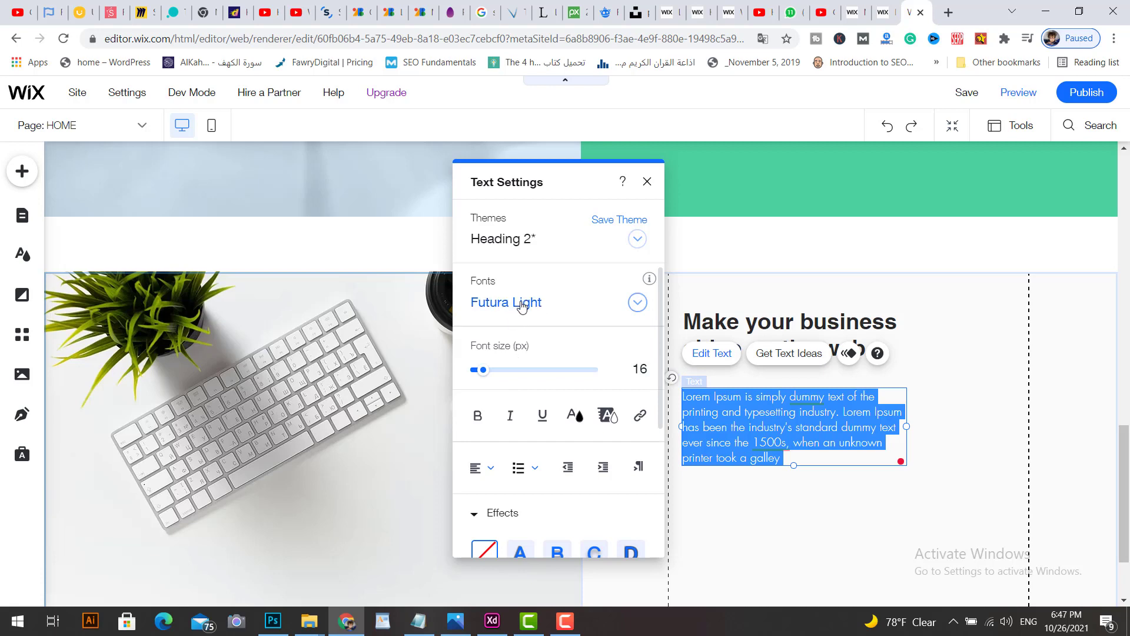
{"action": "left_click", "coordinate": [513, 13]}
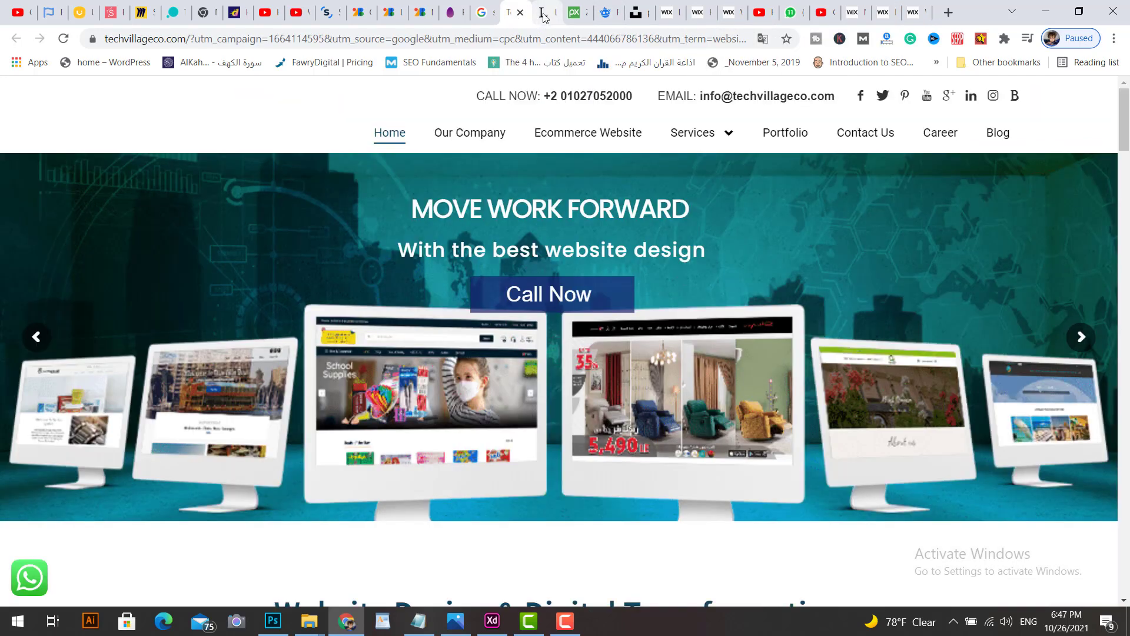
{"action": "left_click", "coordinate": [543, 14]}
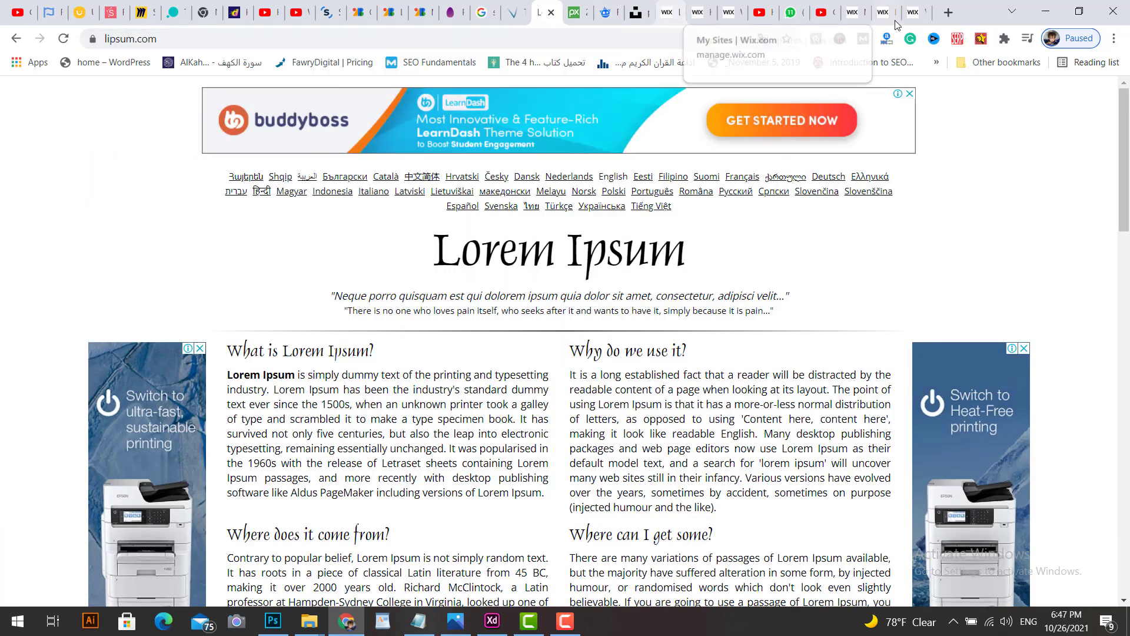
{"action": "left_click", "coordinate": [361, 17]}
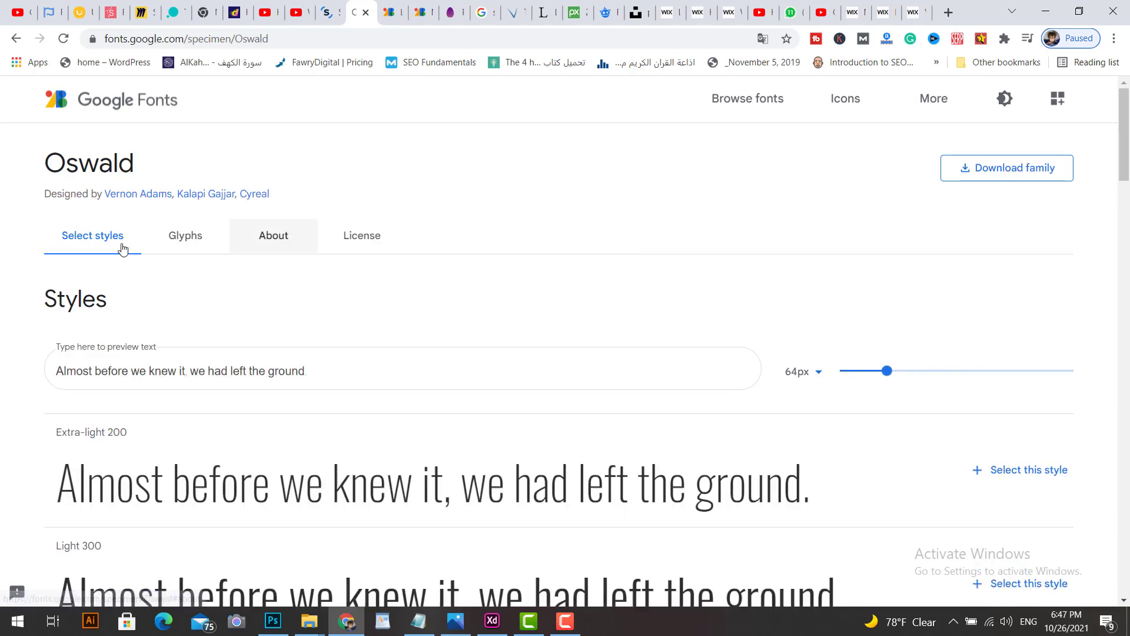
{"action": "left_click", "coordinate": [389, 13]}
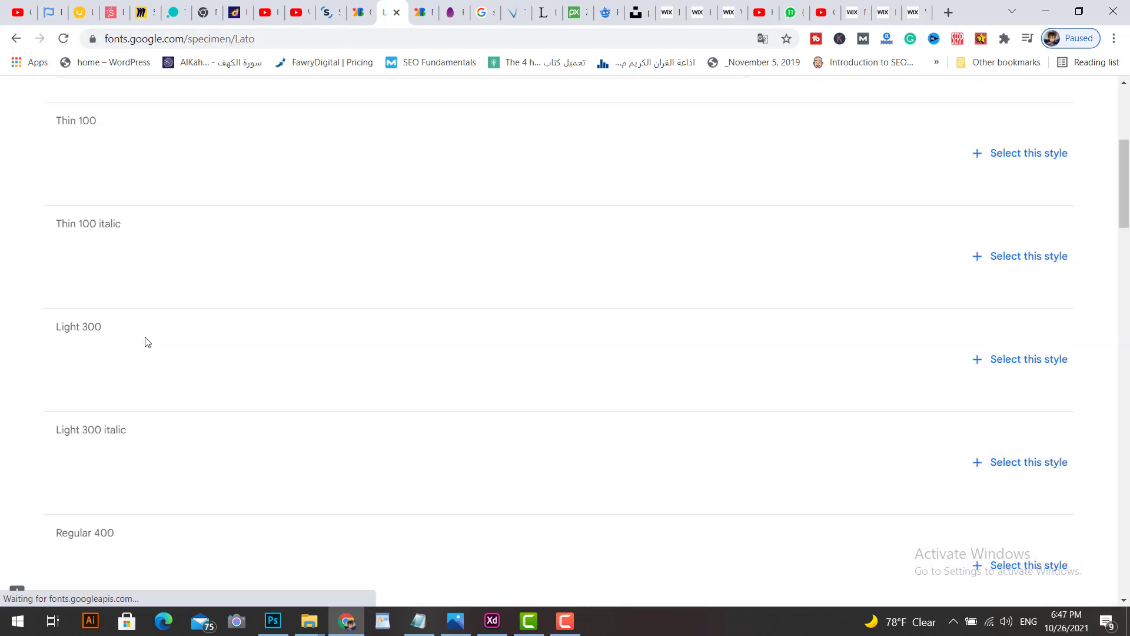
{"action": "scroll", "coordinate": [171, 280], "scroll_direction": "up", "scroll_amount": 5}
{"action": "double_click", "coordinate": [67, 158]}
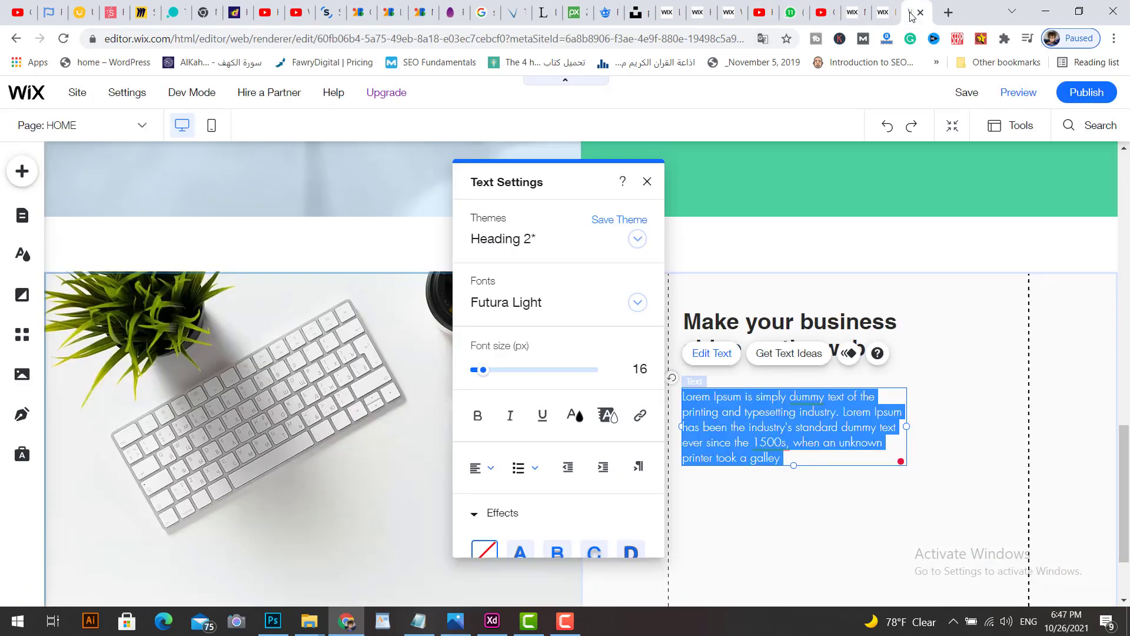
{"action": "left_click", "coordinate": [914, 12]}
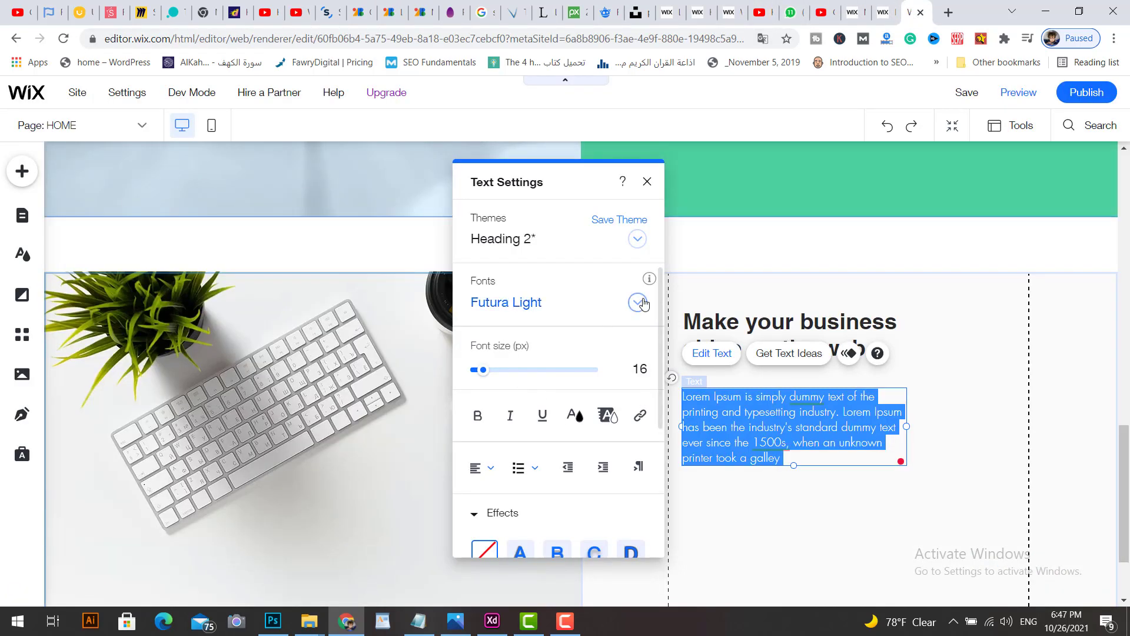
Step: Set the Lorem Ipsum paragraph's font to Lato Light, make it bold and leave text editing
{"action": "left_click", "coordinate": [539, 306]}
{"action": "type", "text": "Lato"}
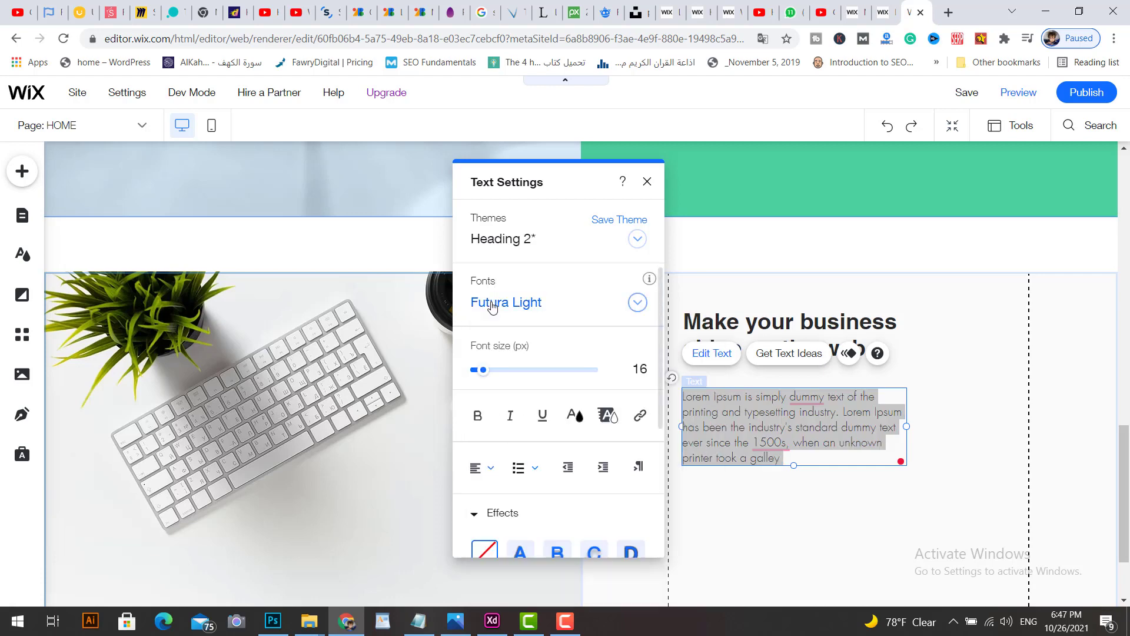
{"action": "scroll", "coordinate": [712, 465], "scroll_direction": "up", "scroll_amount": 1}
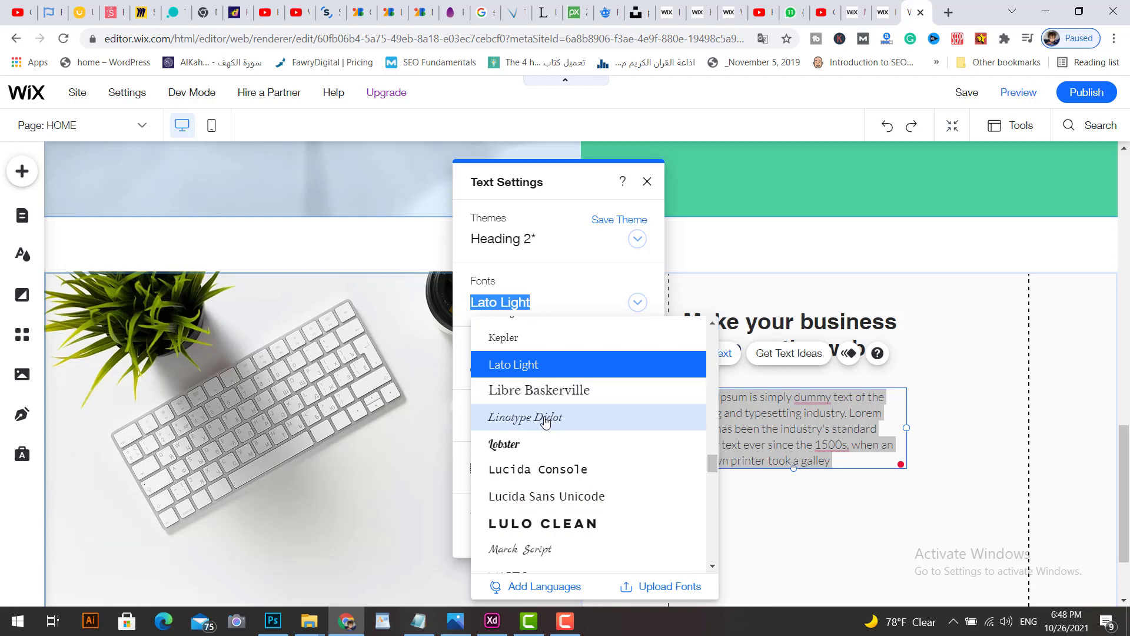
{"action": "left_click", "coordinate": [531, 370]}
{"action": "left_click", "coordinate": [477, 415]}
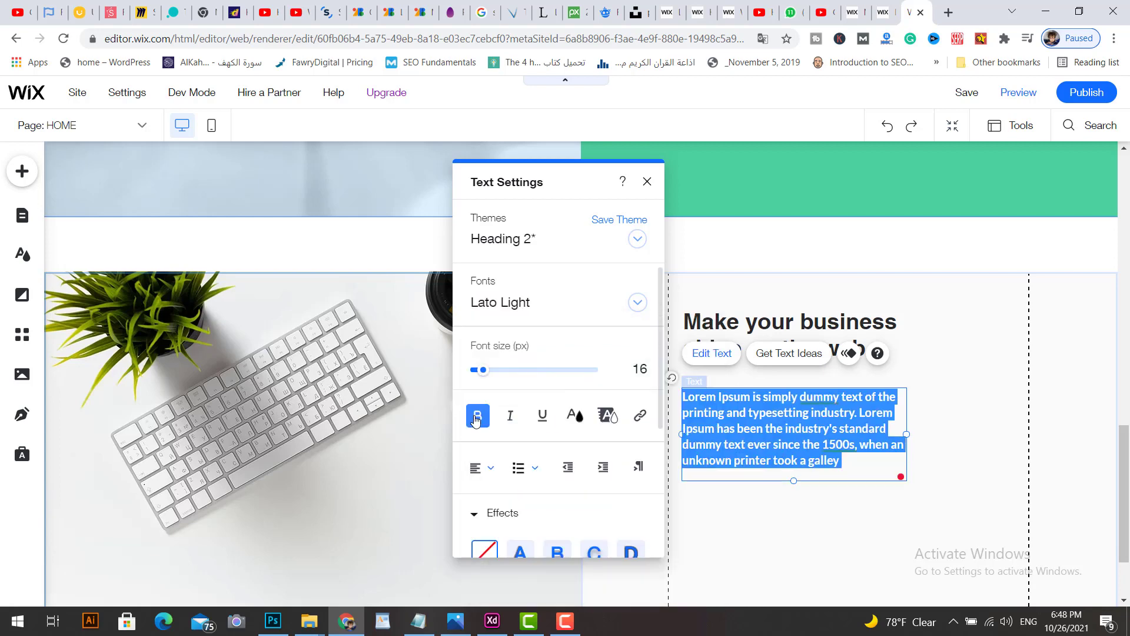
{"action": "left_click", "coordinate": [915, 415]}
Step: Widen the Lorem Ipsum paragraph so it wraps onto four lines and move the heading down closer to it
{"action": "left_click", "coordinate": [825, 424]}
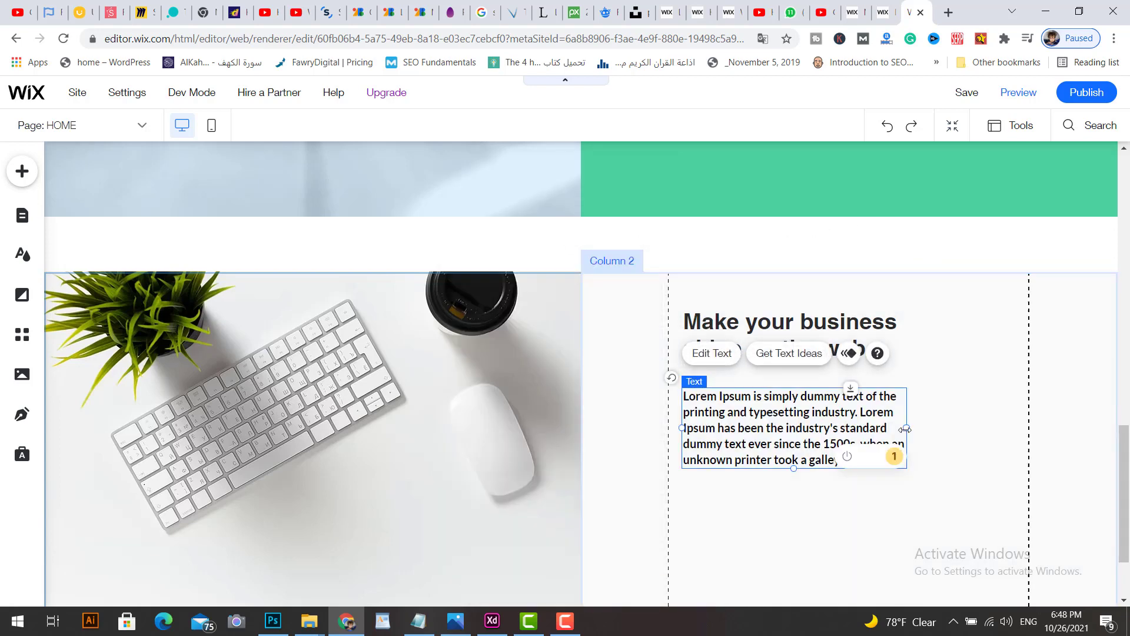
{"action": "left_click_drag", "start_coordinate": [907, 433], "coordinate": [966, 432]}
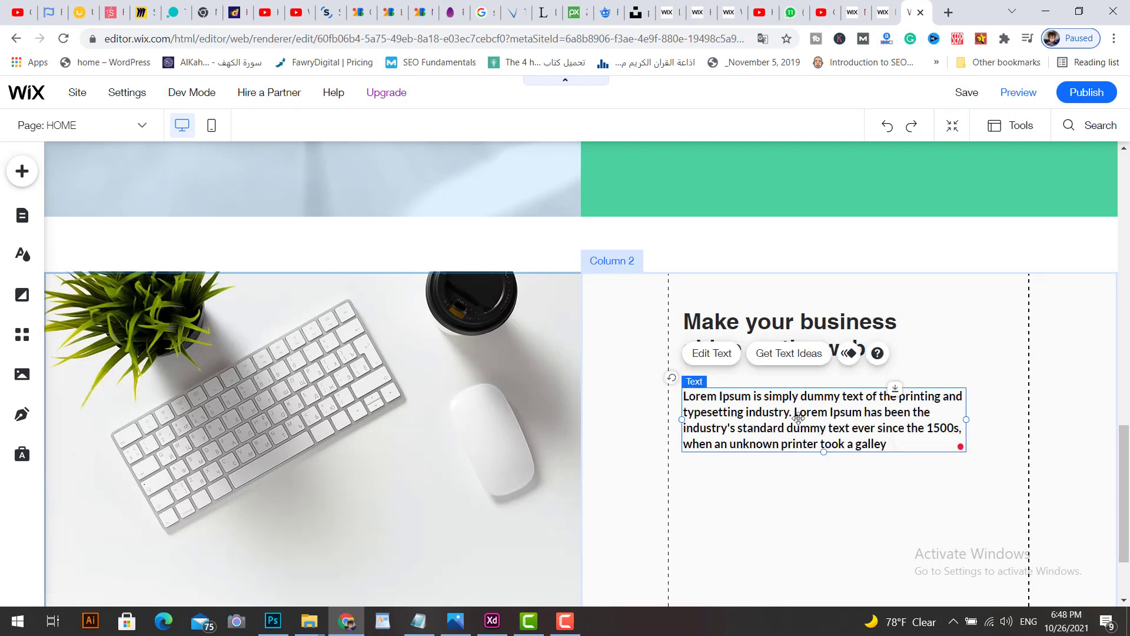
{"action": "left_click", "coordinate": [794, 377]}
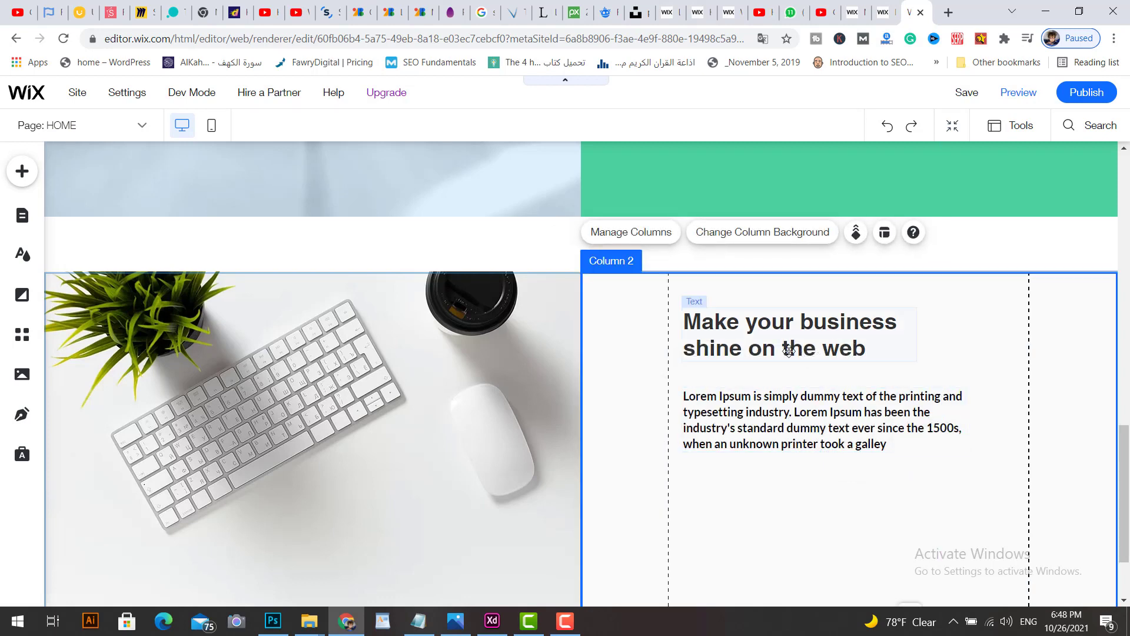
{"action": "left_click", "coordinate": [769, 352]}
{"action": "left_click_drag", "start_coordinate": [769, 355], "coordinate": [769, 373]}
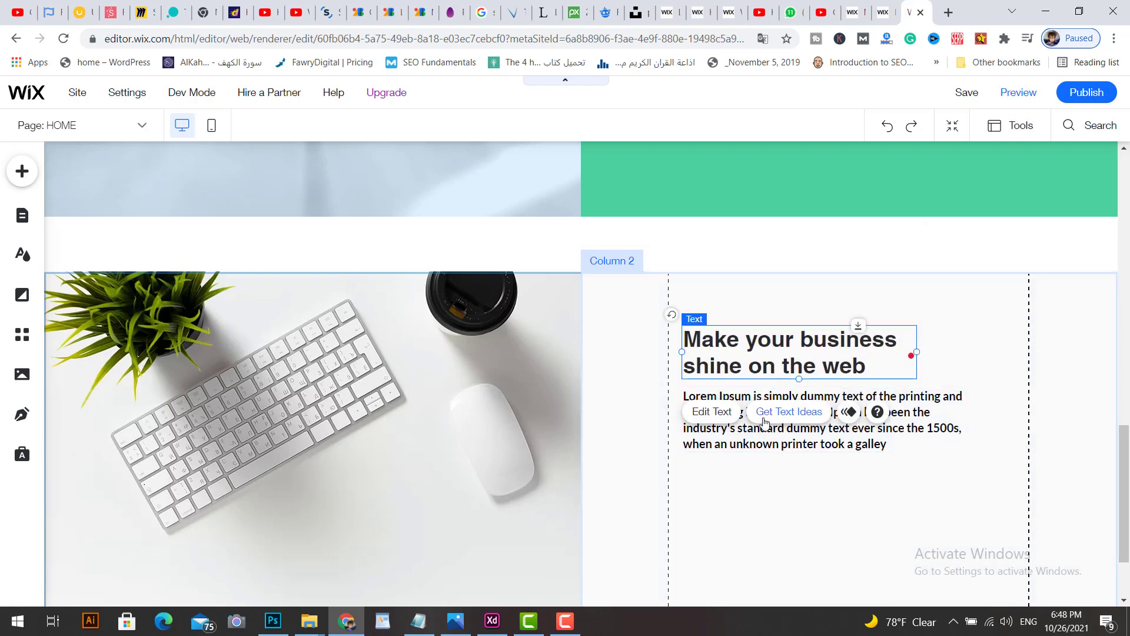
Step: Move the Lorem Ipsum paragraph slightly lower beneath the heading and preview the page from the new section up to its beginning
{"action": "left_click_drag", "start_coordinate": [770, 436], "coordinate": [770, 457]}
{"action": "left_click", "coordinate": [770, 508]}
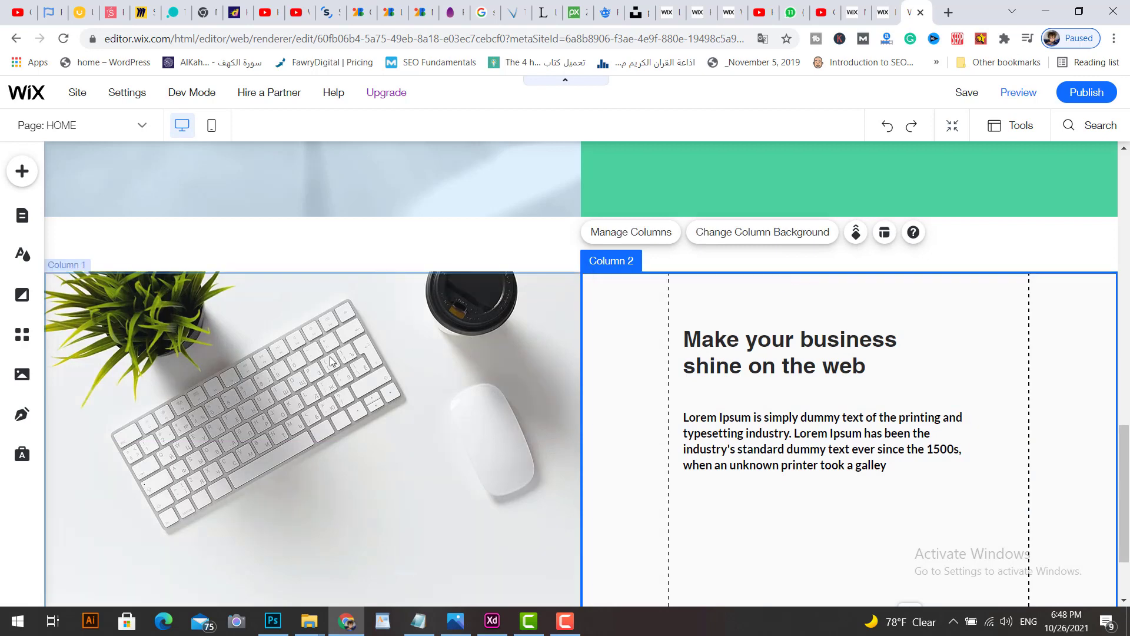
{"action": "left_click", "coordinate": [1016, 94]}
{"action": "mouse_move", "coordinate": [1128, 490]}
{"action": "left_mouse_down"}
{"action": "mouse_move", "coordinate": [1128, 158]}
{"action": "mouse_move", "coordinate": [1128, 474]}
{"action": "left_mouse_up"}
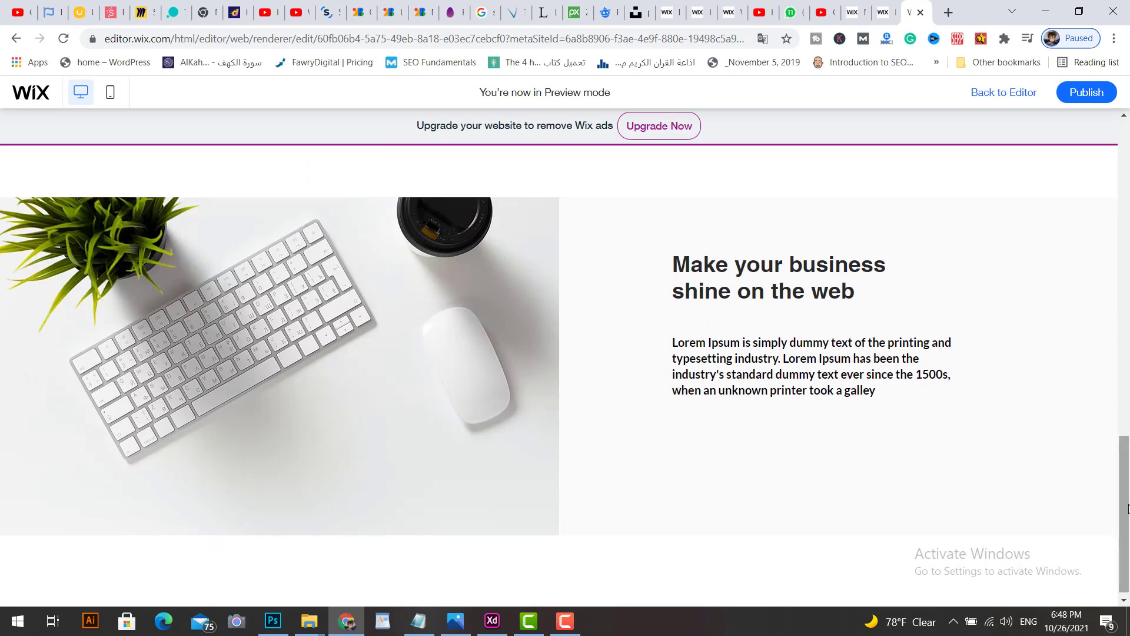
{"action": "left_click_drag", "start_coordinate": [1128, 510], "coordinate": [1124, 163]}
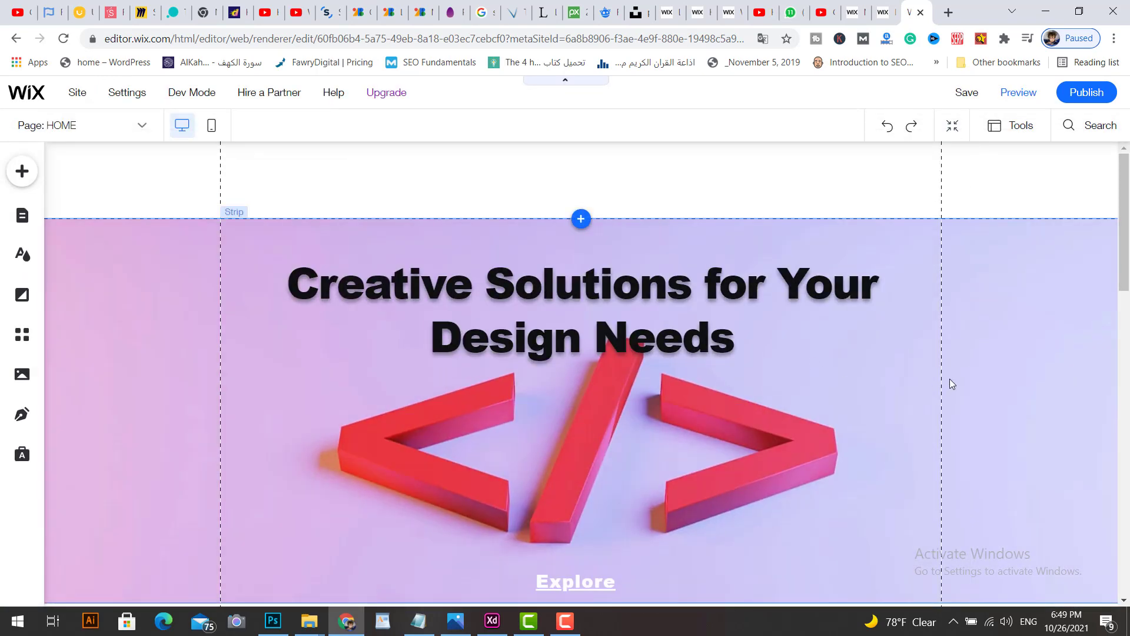
Step: Set the scroll effect of the "Creative Solutions for Your Design Needs" strip to Pan Left
{"action": "left_click", "coordinate": [951, 383]}
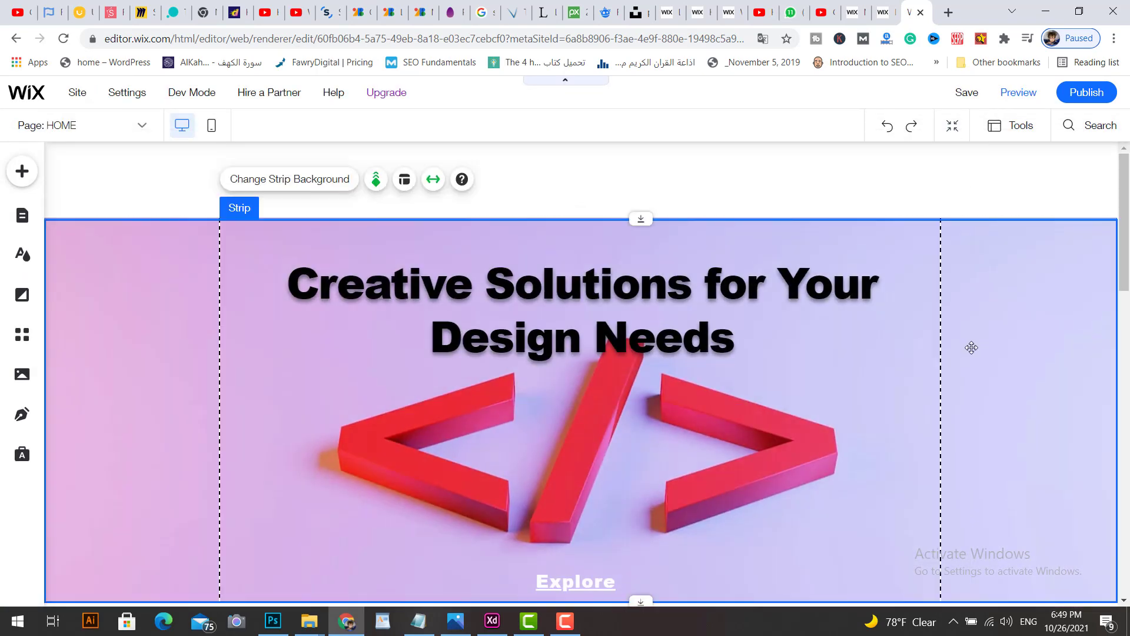
{"action": "left_click", "coordinate": [376, 180]}
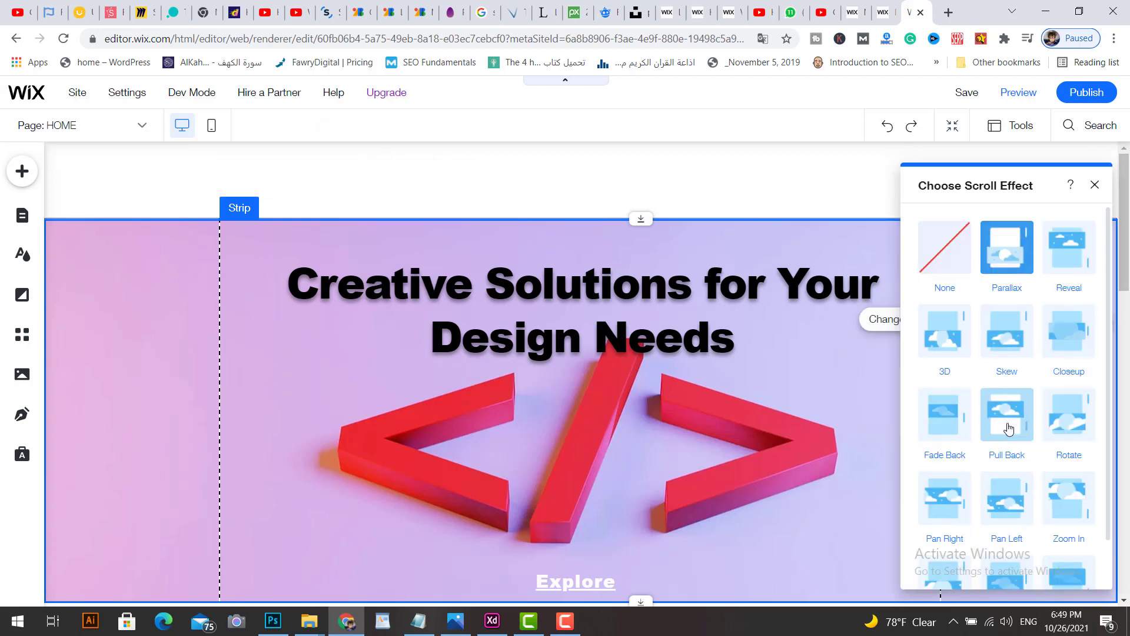
{"action": "left_click", "coordinate": [1007, 511]}
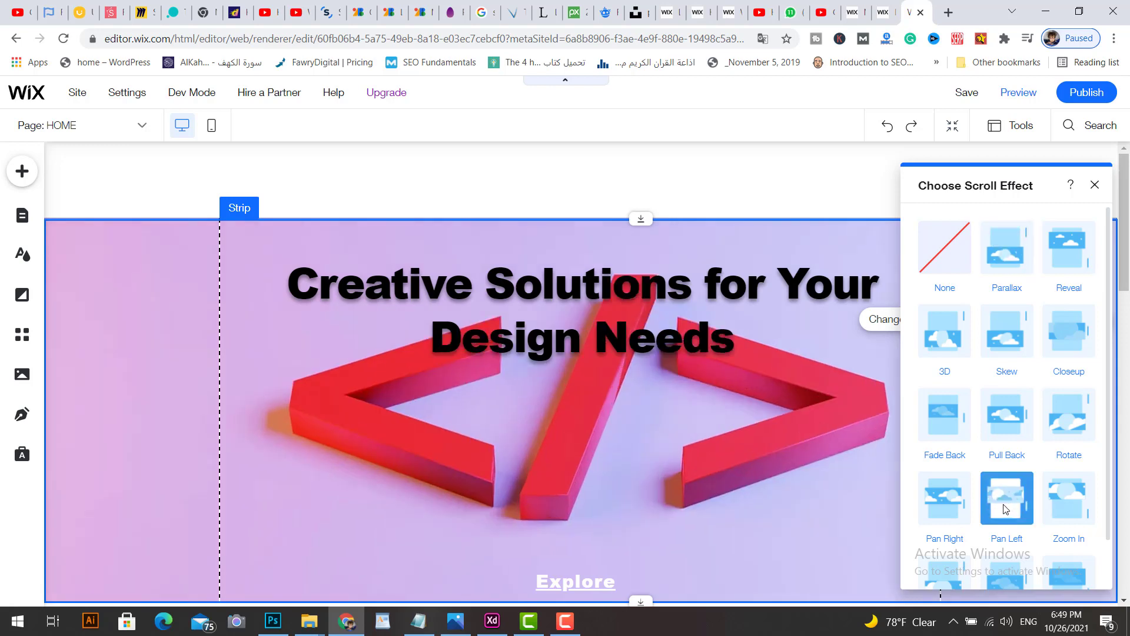
{"action": "left_click", "coordinate": [1095, 185]}
Step: Preview the page to check the first strip's scroll effect and return to the editor
{"action": "left_click", "coordinate": [1019, 93]}
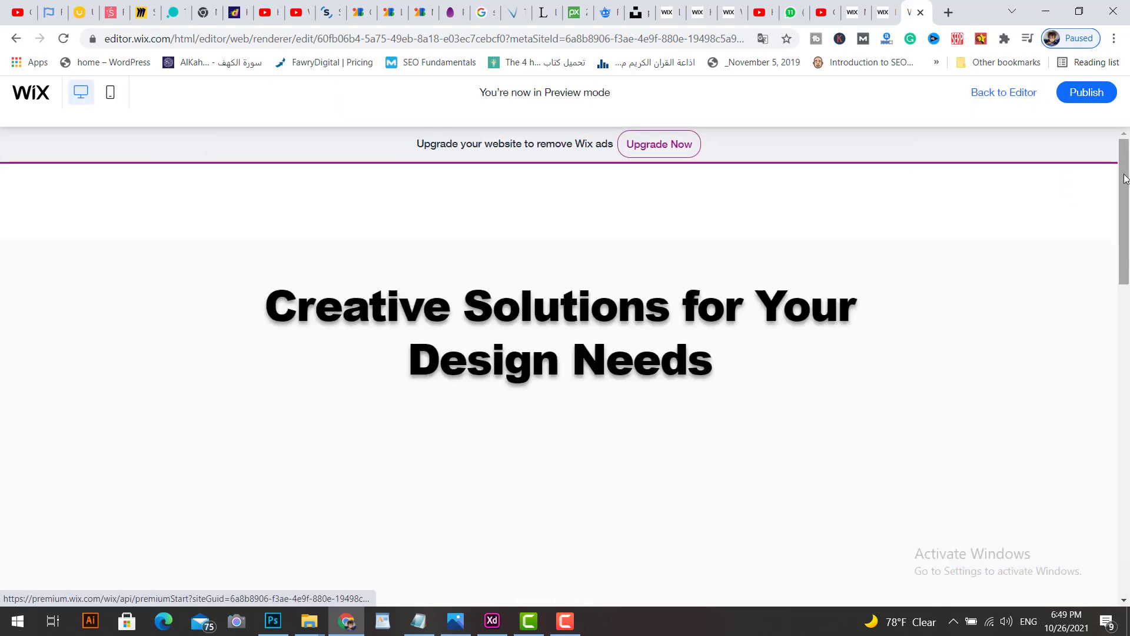
{"action": "left_click_drag", "start_coordinate": [1124, 158], "coordinate": [1128, 123]}
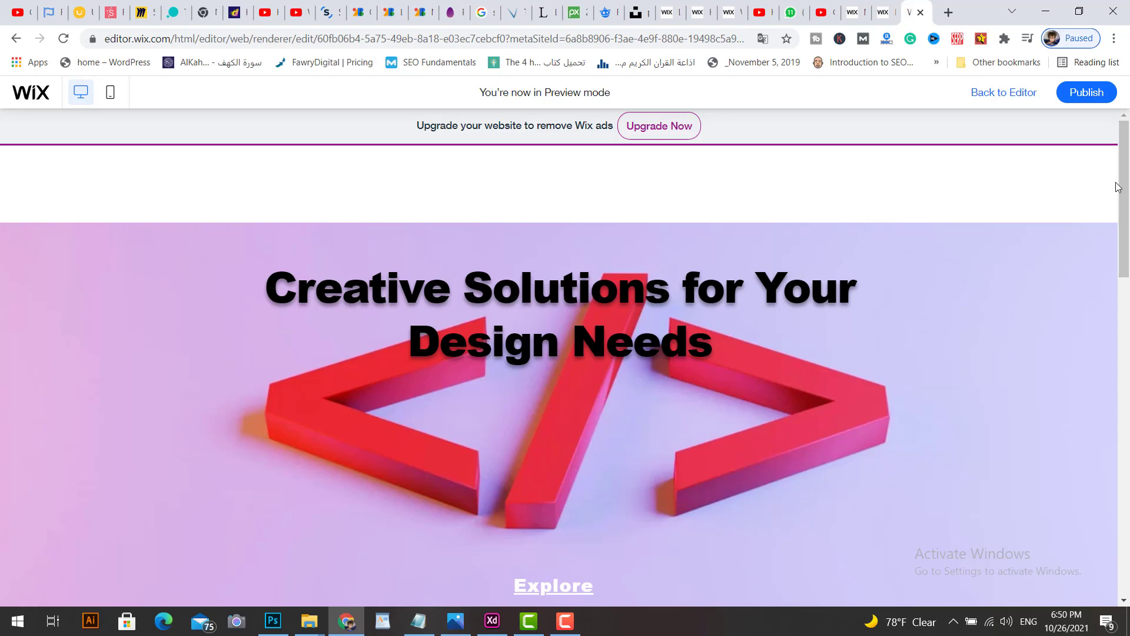
{"action": "left_click", "coordinate": [999, 99]}
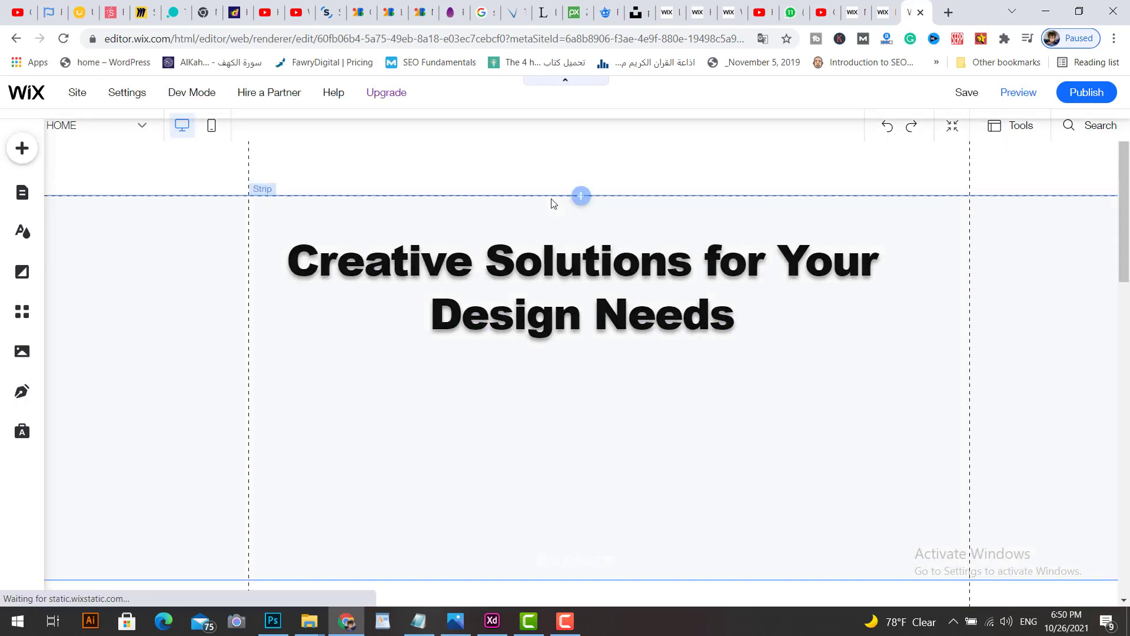
Step: Save the site and change the last part of its web address to becreative
{"action": "left_click", "coordinate": [965, 96]}
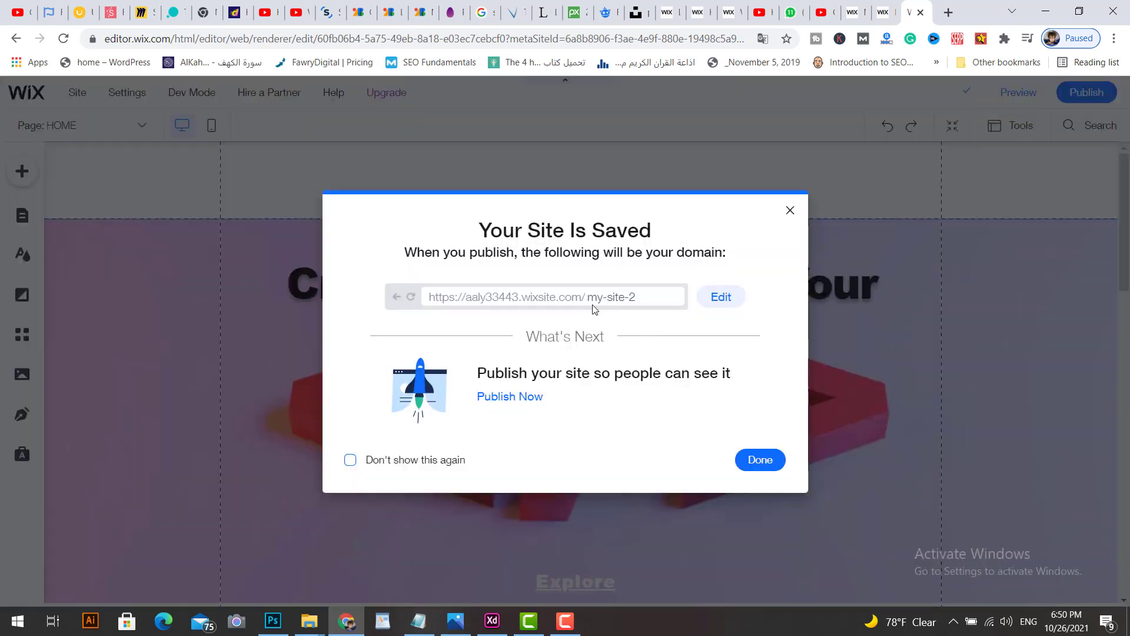
{"action": "left_click", "coordinate": [721, 297]}
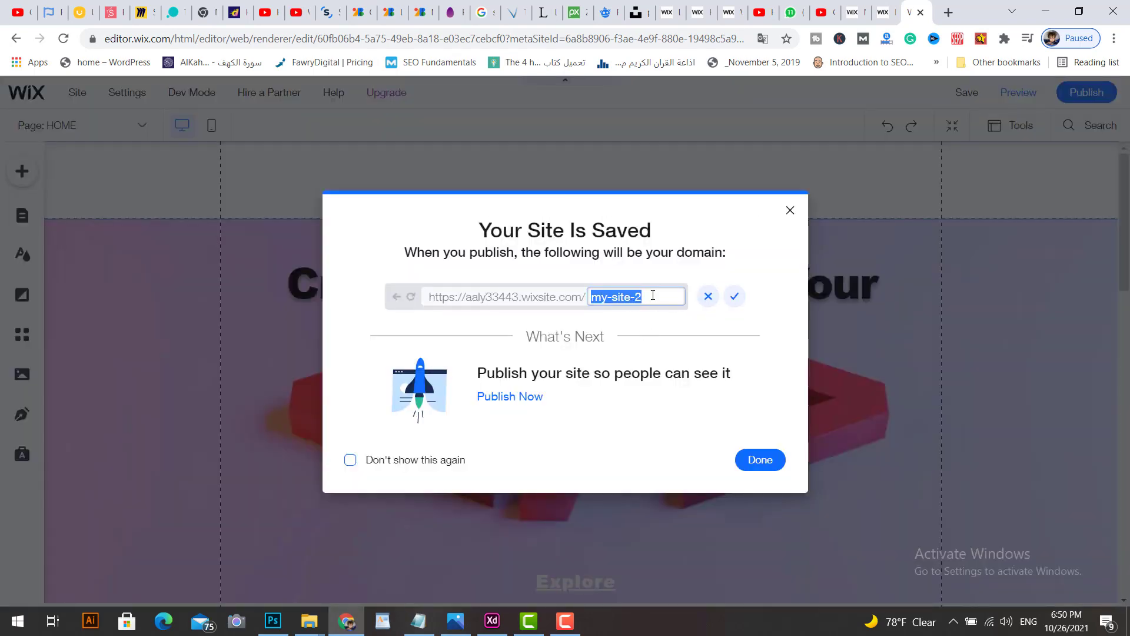
{"action": "type", "text": "web"}
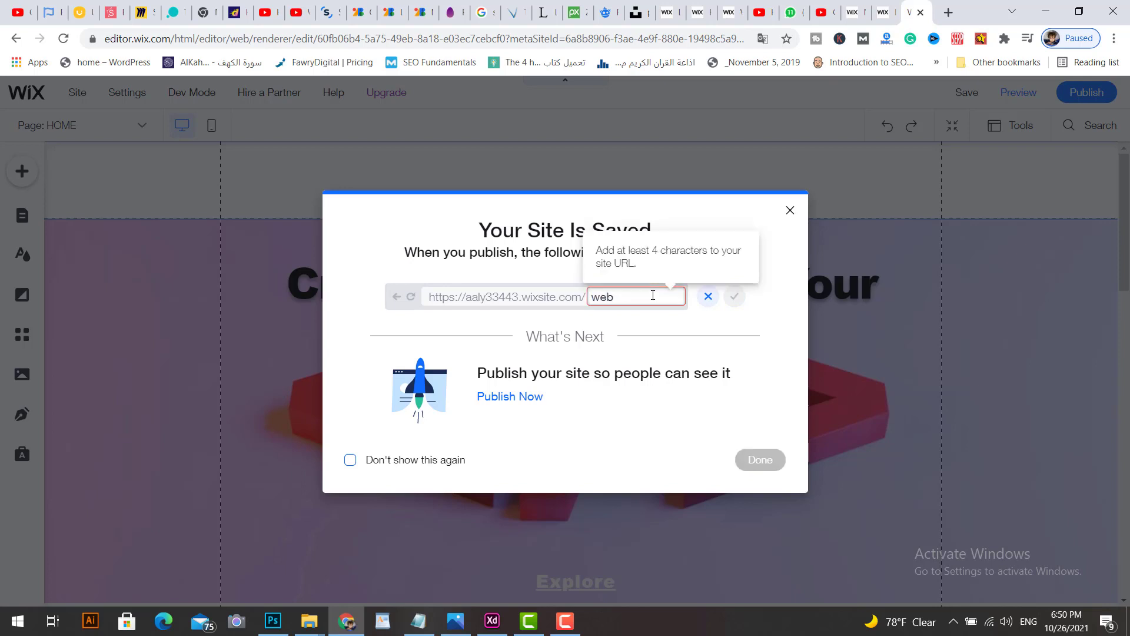
{"action": "key", "text": "BackSpace"}
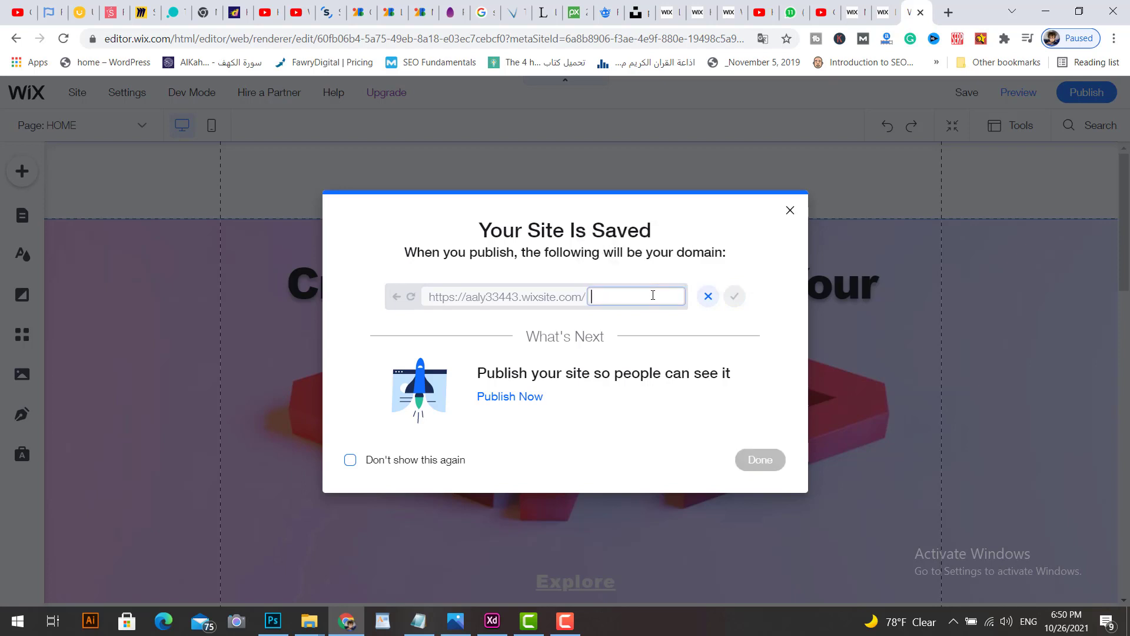
{"action": "type", "text": "creative"}
{"action": "key", "text": "Return"}
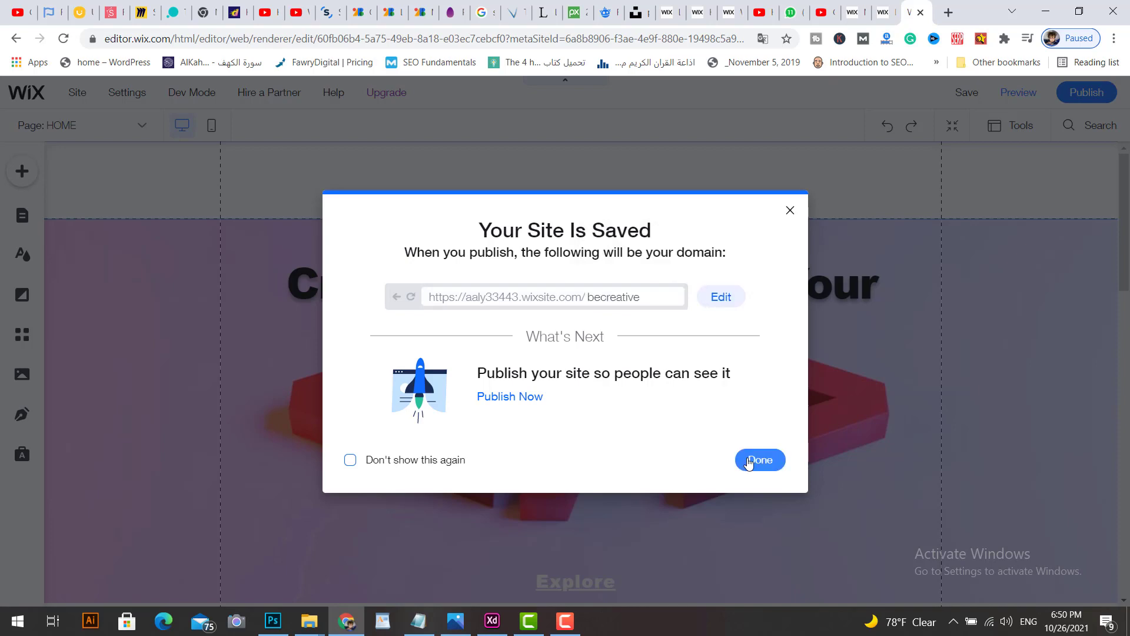
{"action": "left_click", "coordinate": [756, 461]}
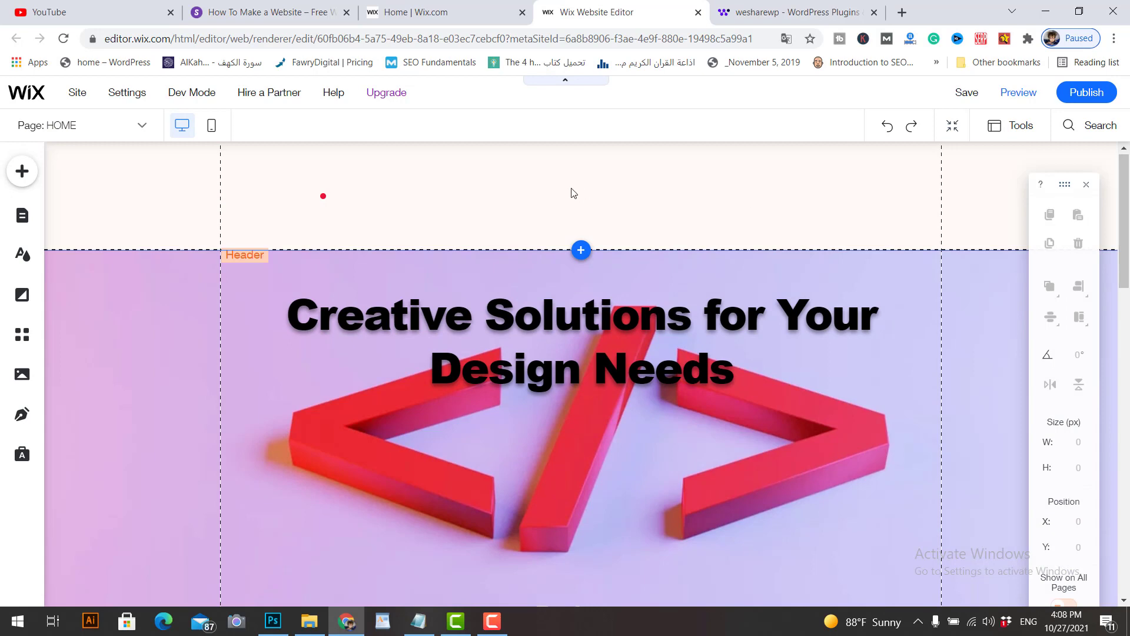
Step: Examine the image-and-text section layouts on wesharewp.com as a reference and return to the Wix editor
{"action": "left_click_drag", "start_coordinate": [1127, 207], "coordinate": [1127, 515]}
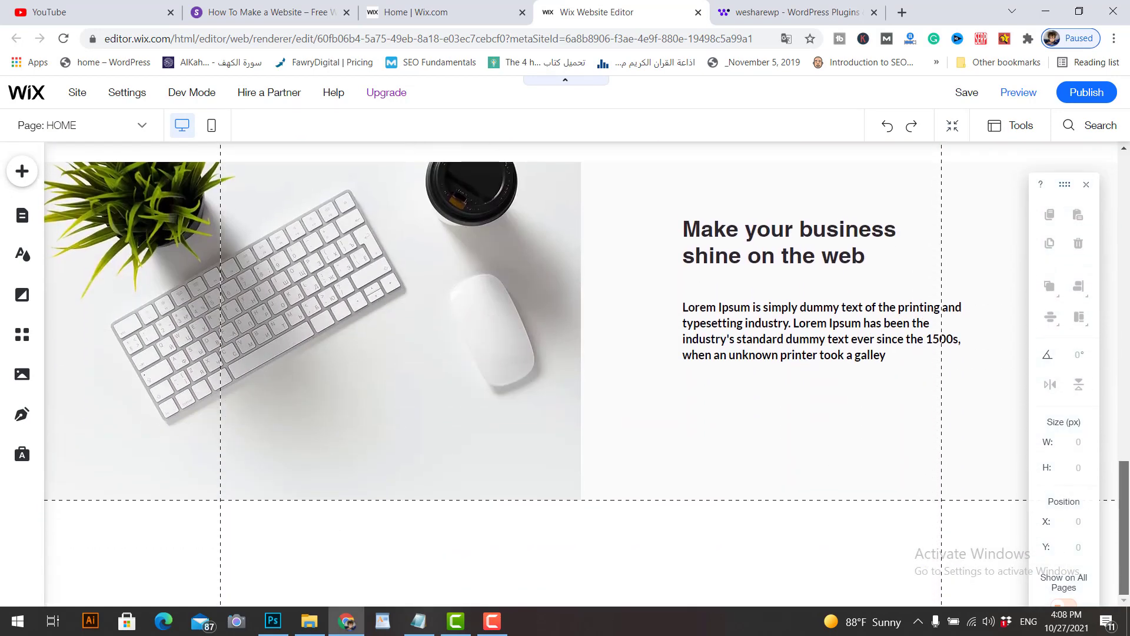
{"action": "left_click", "coordinate": [764, 17]}
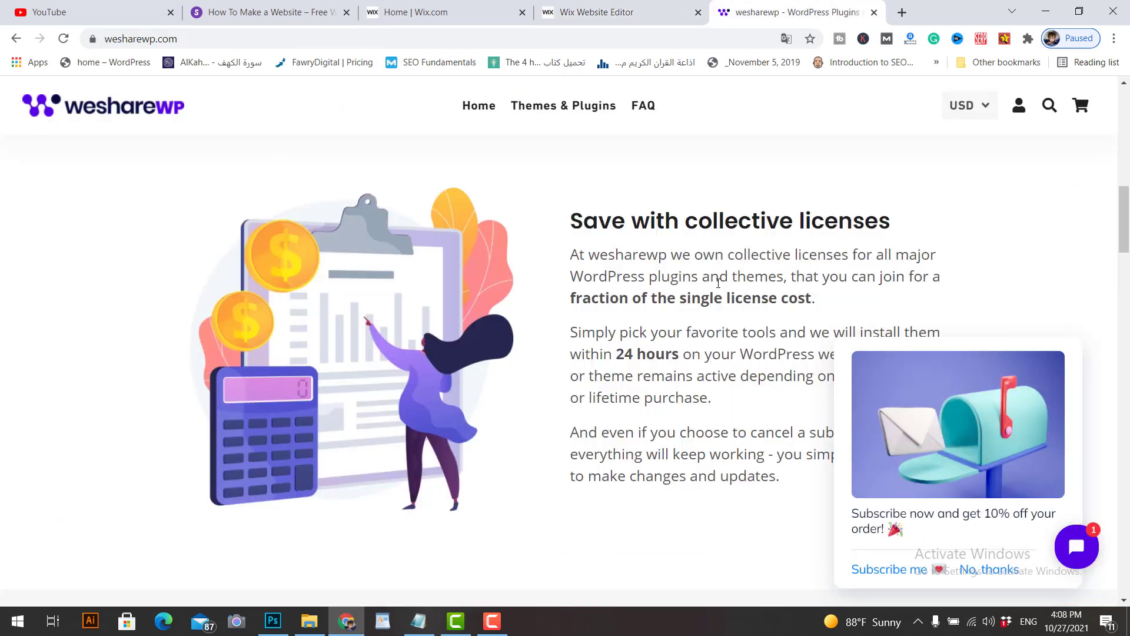
{"action": "scroll", "coordinate": [1126, 220], "scroll_direction": "down", "scroll_amount": 1}
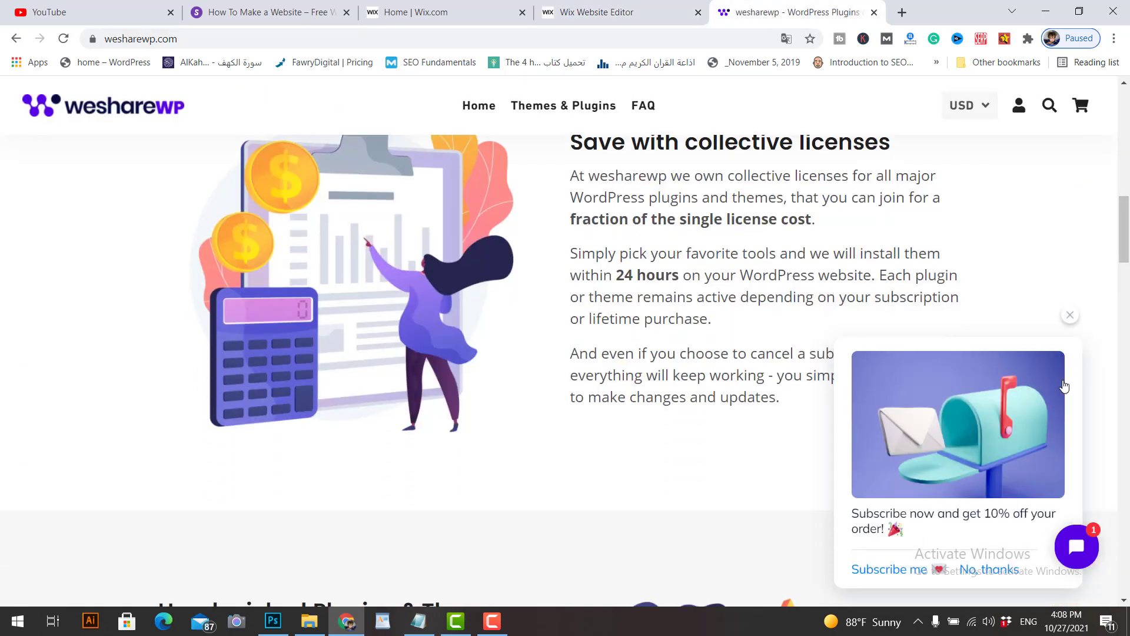
{"action": "left_click", "coordinate": [1072, 314]}
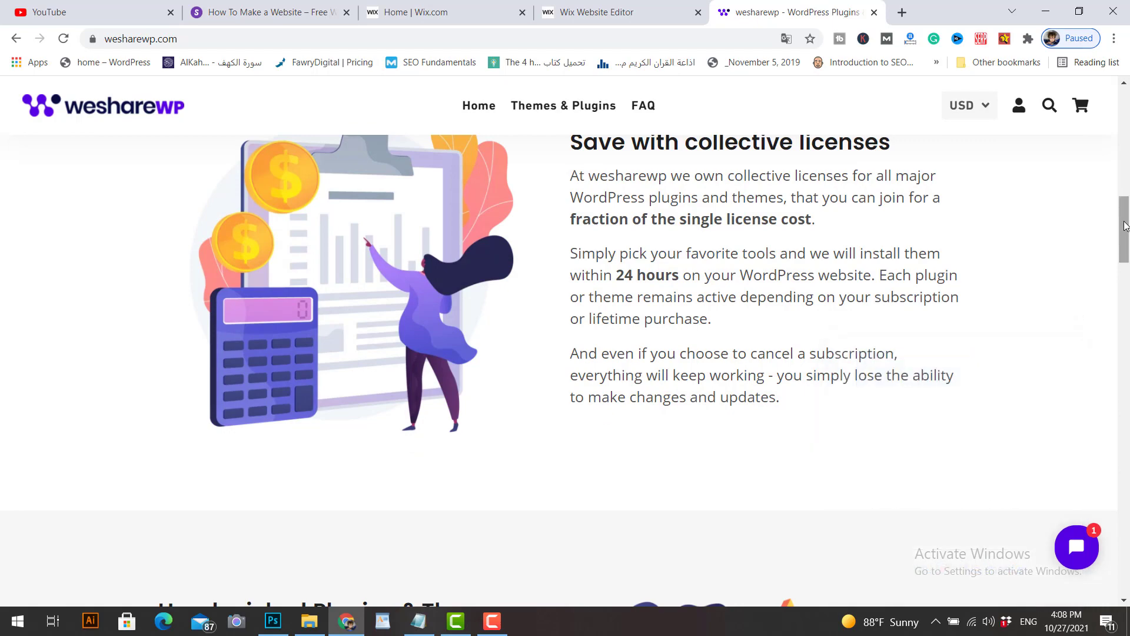
{"action": "scroll", "coordinate": [1126, 273], "scroll_direction": "down", "scroll_amount": 6}
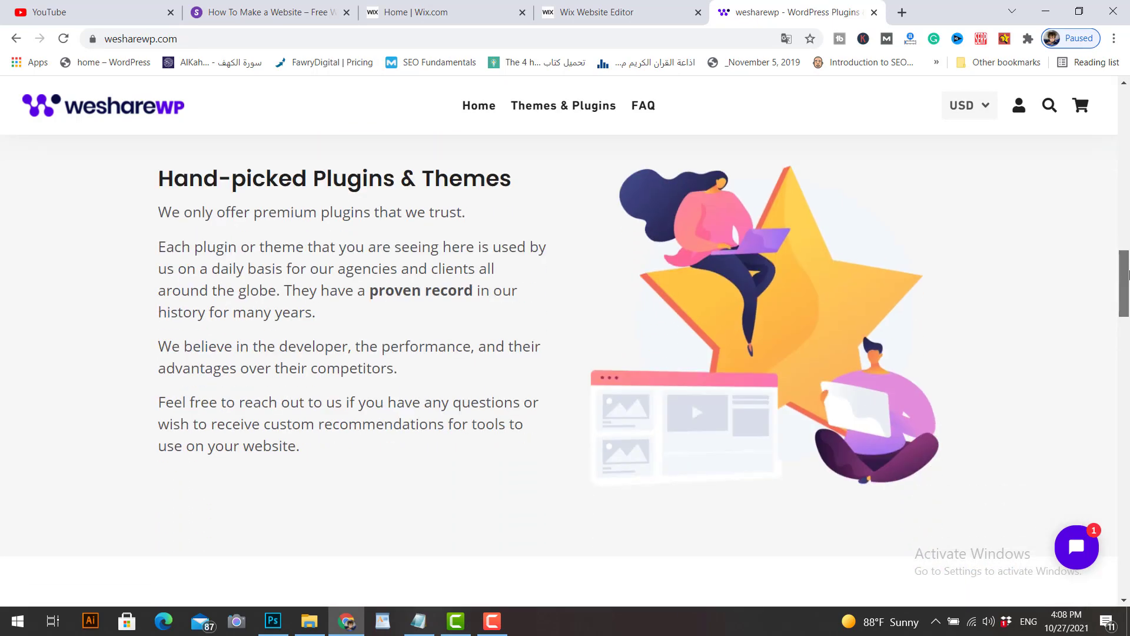
{"action": "left_click_drag", "start_coordinate": [1128, 274], "coordinate": [1128, 215]}
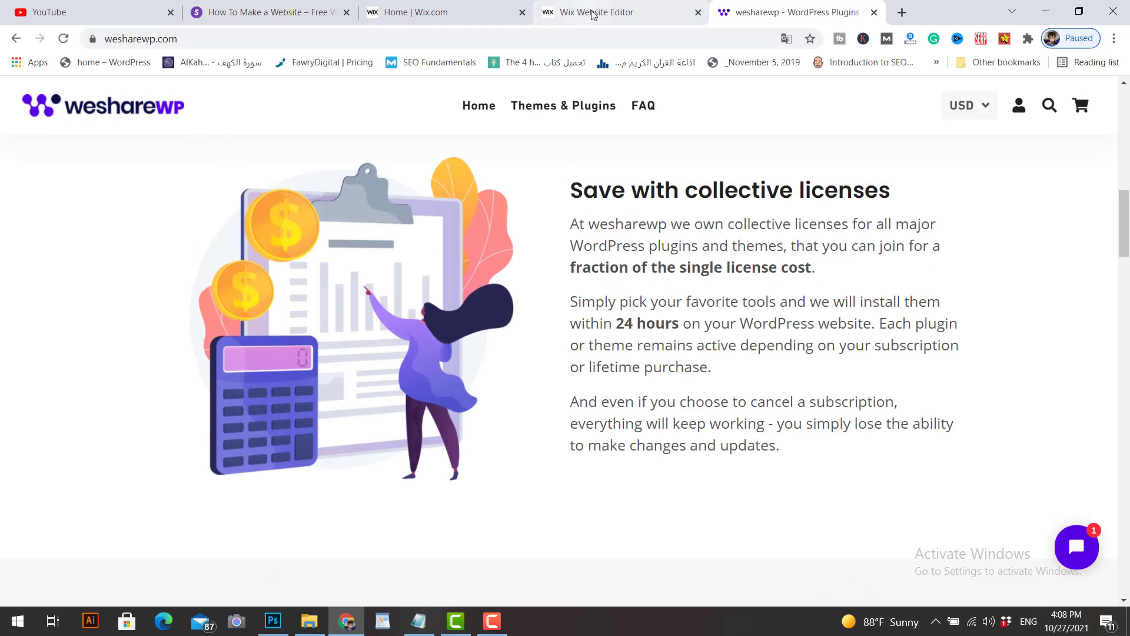
{"action": "left_click", "coordinate": [474, 14]}
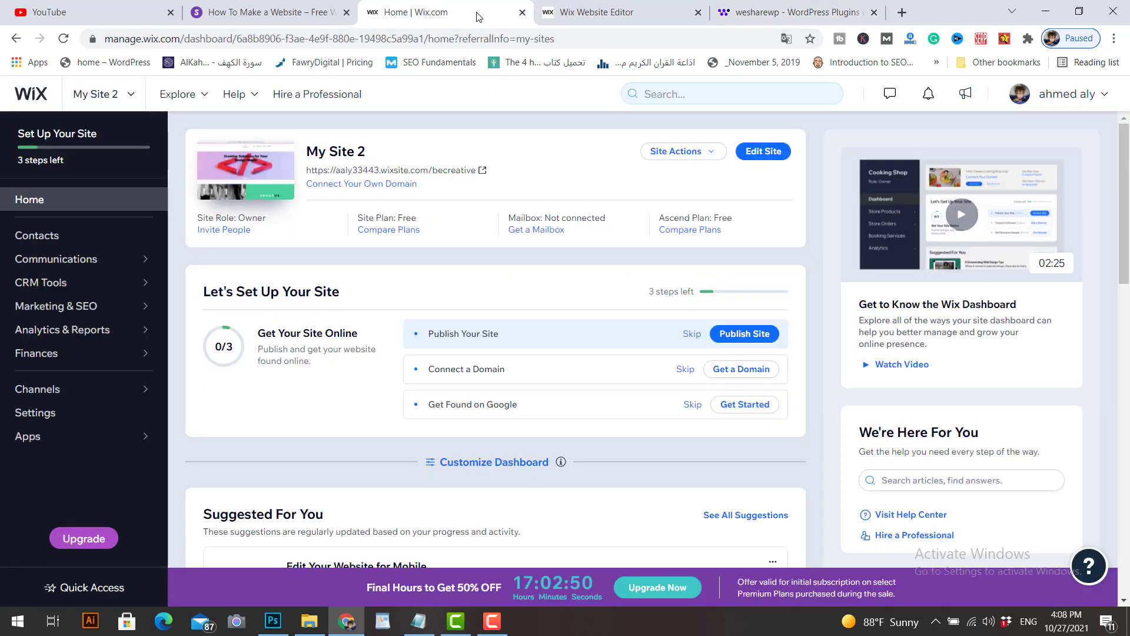
{"action": "left_click", "coordinate": [594, 13]}
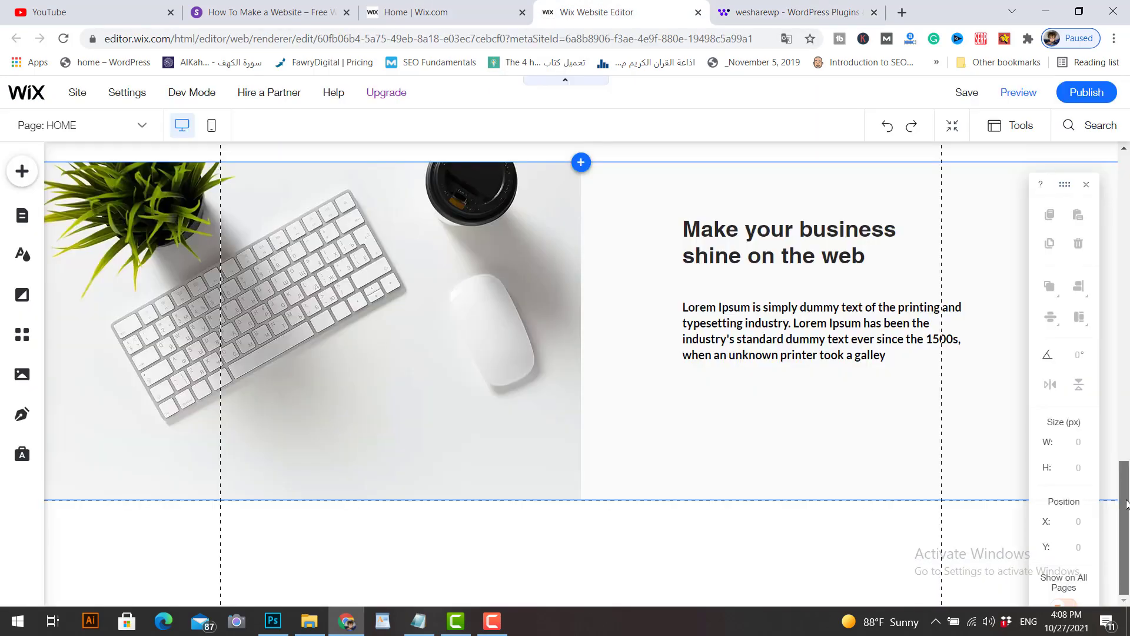
Step: Add a blank Classic strip below the "Make your business shine on the web" section and split it into two columns
{"action": "left_click", "coordinate": [26, 177]}
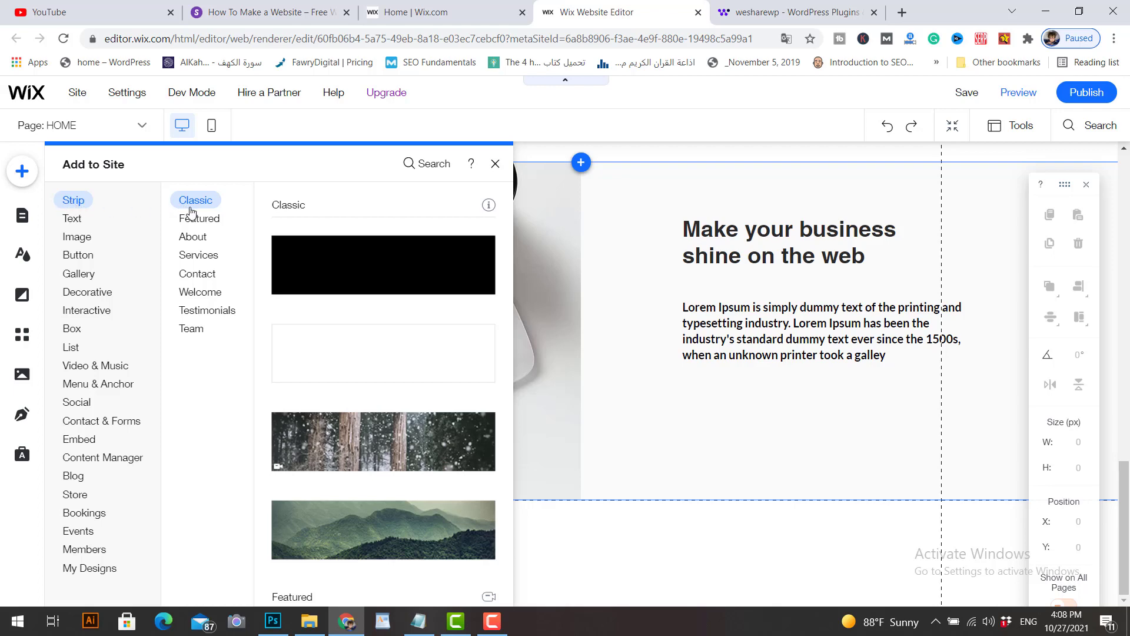
{"action": "left_click", "coordinate": [375, 357]}
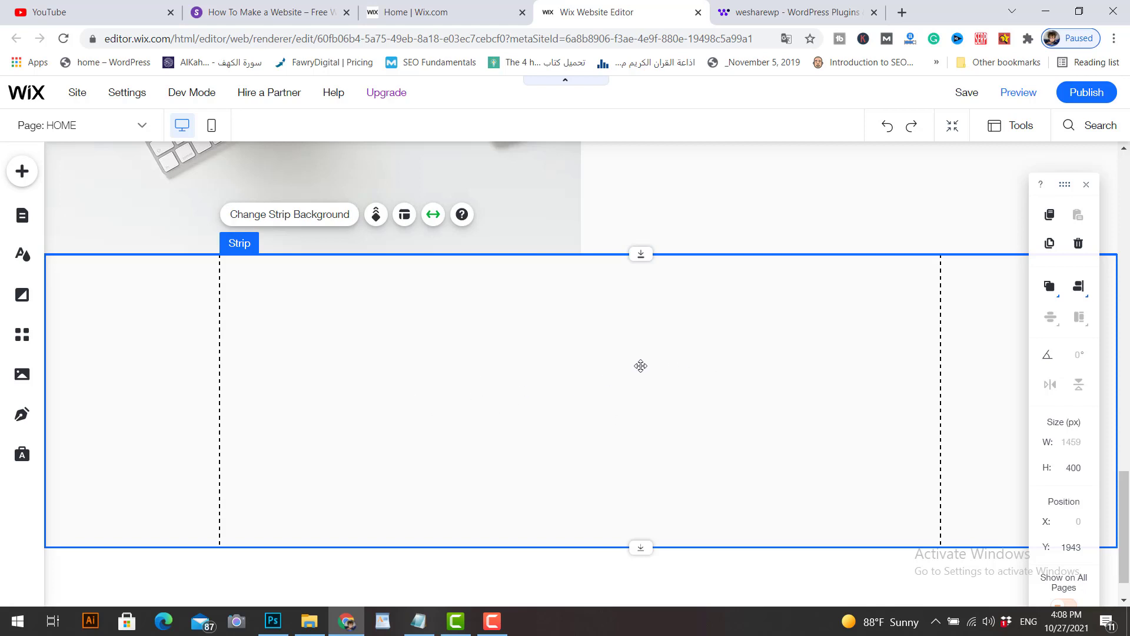
{"action": "right_click", "coordinate": [773, 369]}
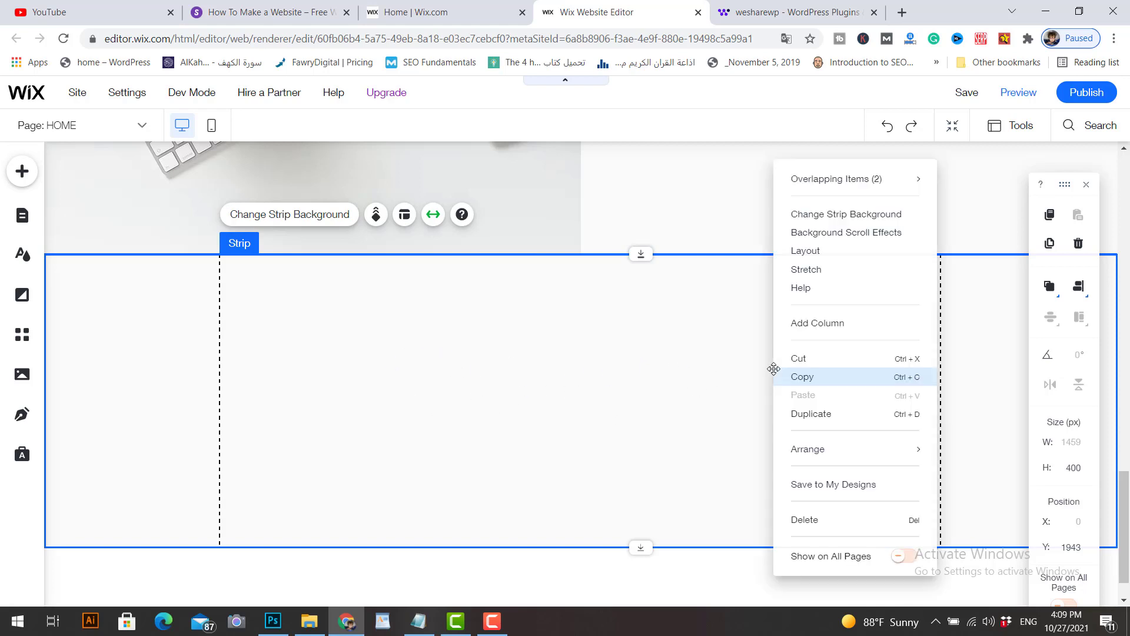
{"action": "left_click", "coordinate": [817, 323]}
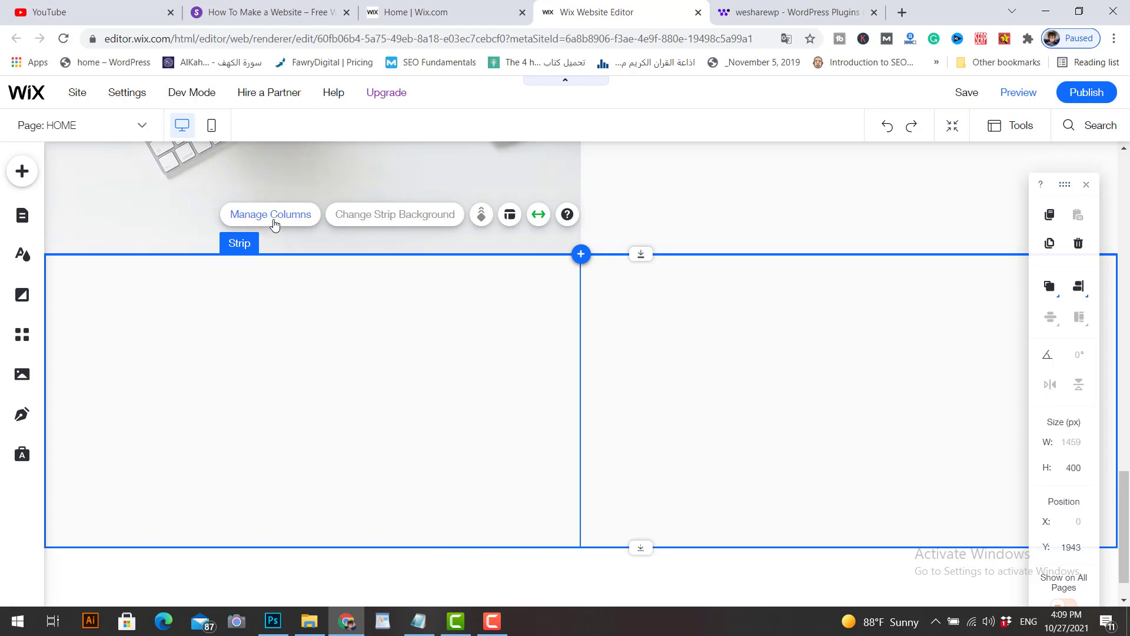
Step: Try the 25-75 column proportions on the new strip and return it to the Equal layout
{"action": "left_click", "coordinate": [509, 217]}
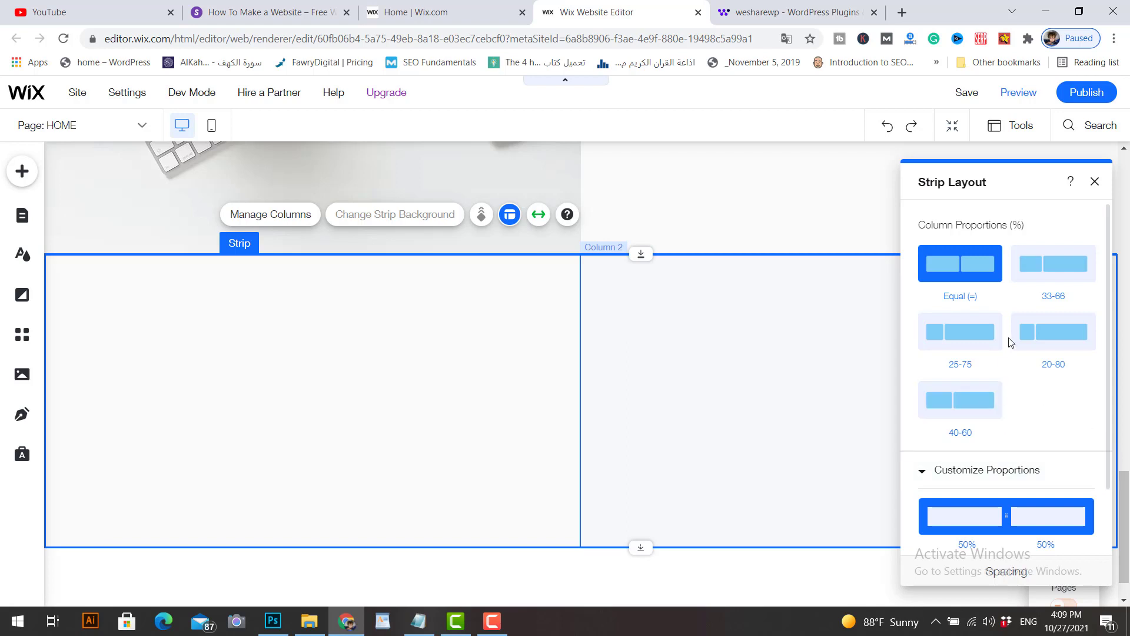
{"action": "left_click", "coordinate": [1059, 276]}
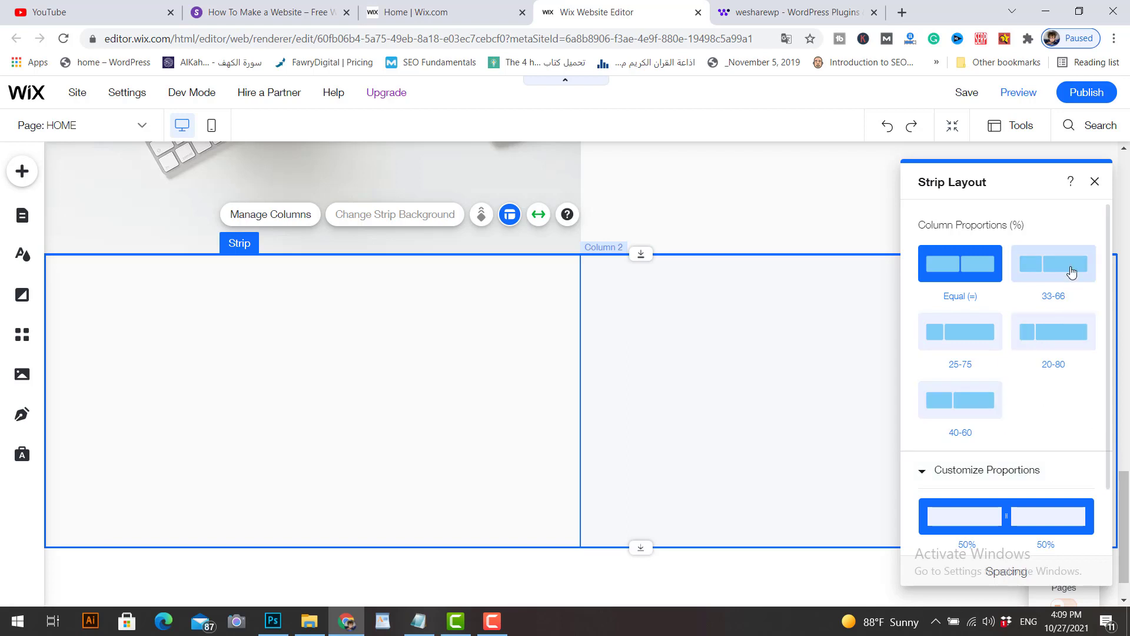
{"action": "left_click", "coordinate": [954, 347]}
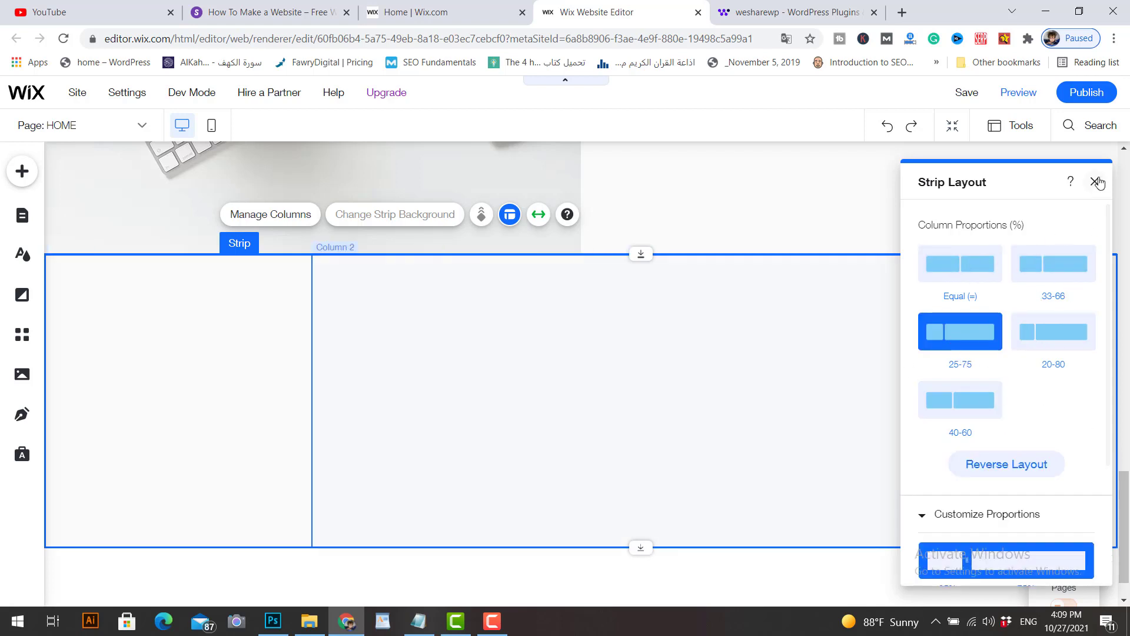
{"action": "left_click", "coordinate": [972, 270]}
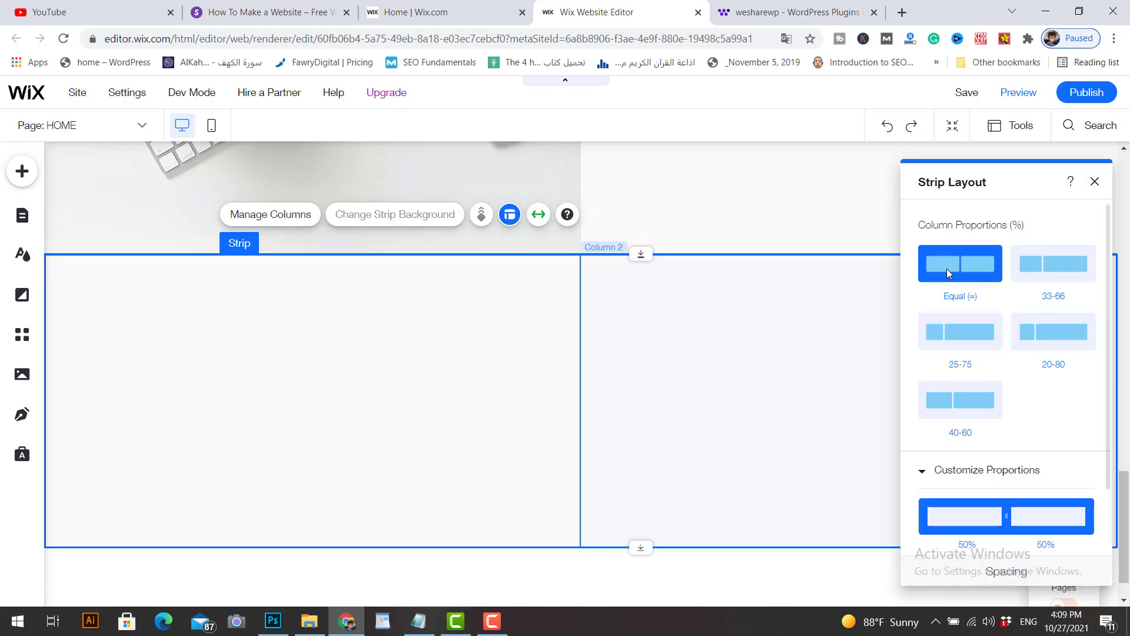
{"action": "left_click", "coordinate": [1095, 183]}
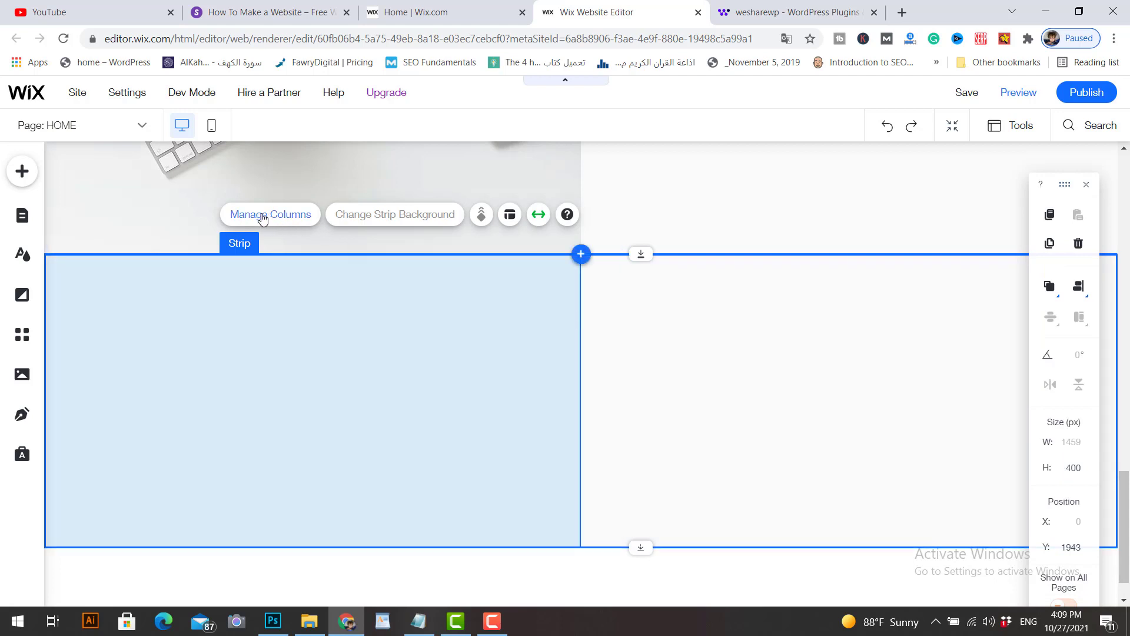
Step: Add a third column to the new strip and select column 2 for managing
{"action": "left_click", "coordinate": [263, 218]}
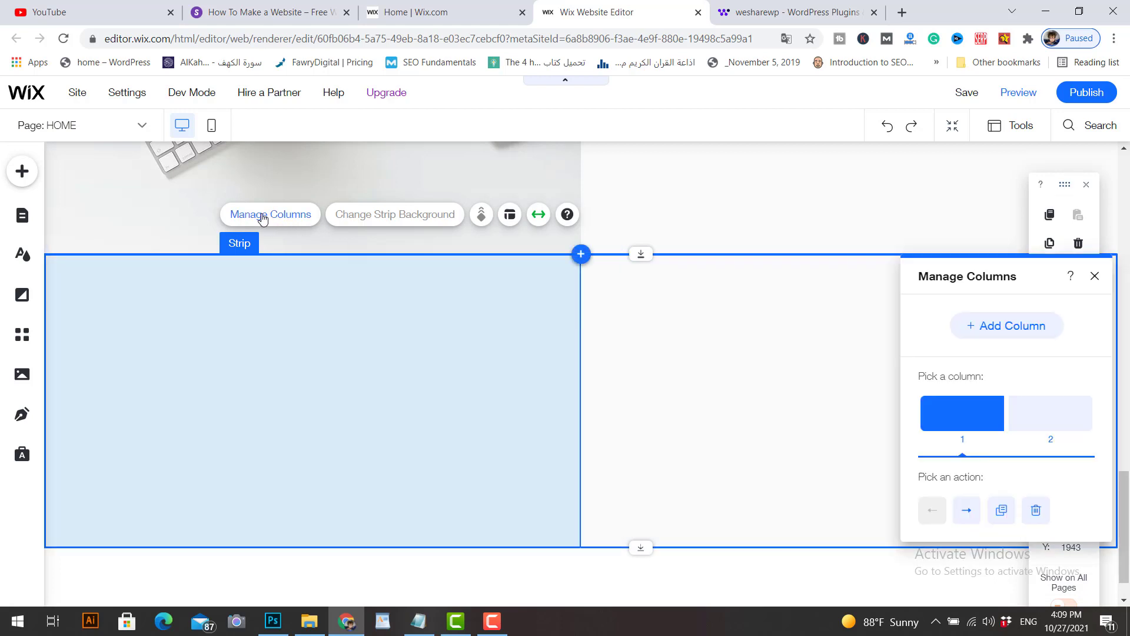
{"action": "left_click", "coordinate": [1023, 328]}
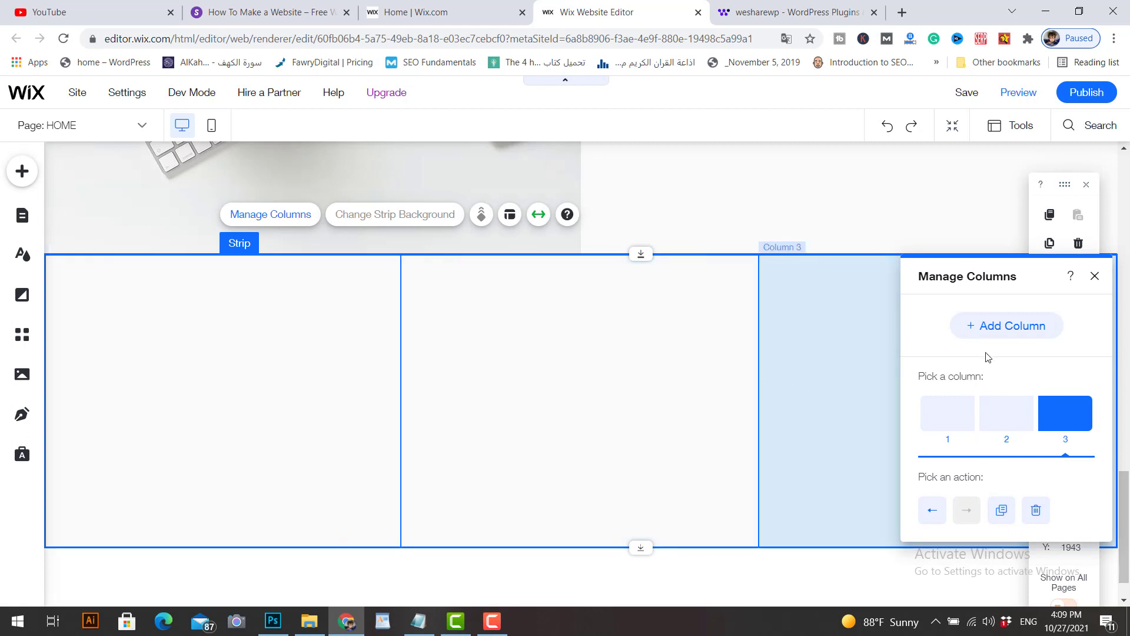
{"action": "left_click", "coordinate": [1020, 419]}
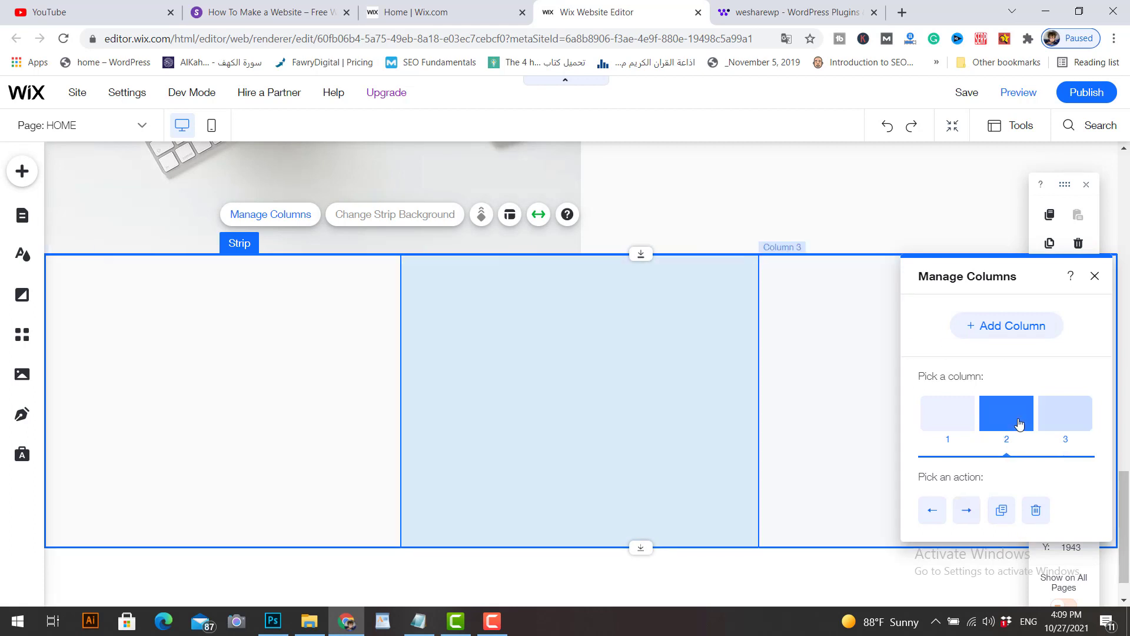
Step: Delete the selected column from the new strip and add the site file "Browser stats-amico.png" to the page as an image
{"action": "left_click", "coordinate": [1037, 515]}
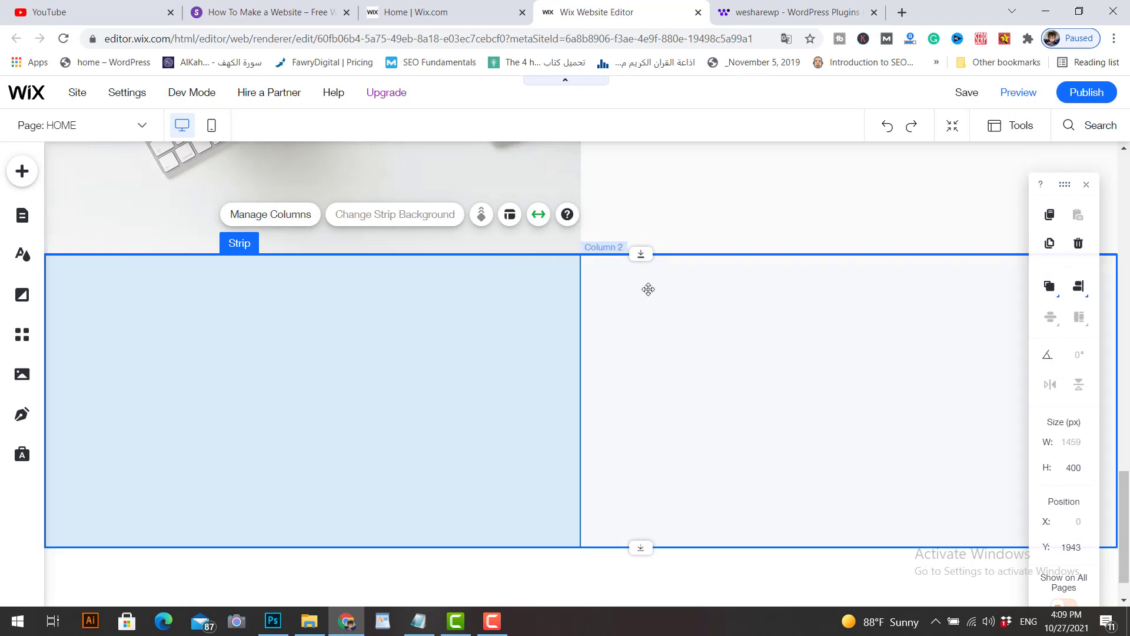
{"action": "left_click", "coordinate": [262, 396]}
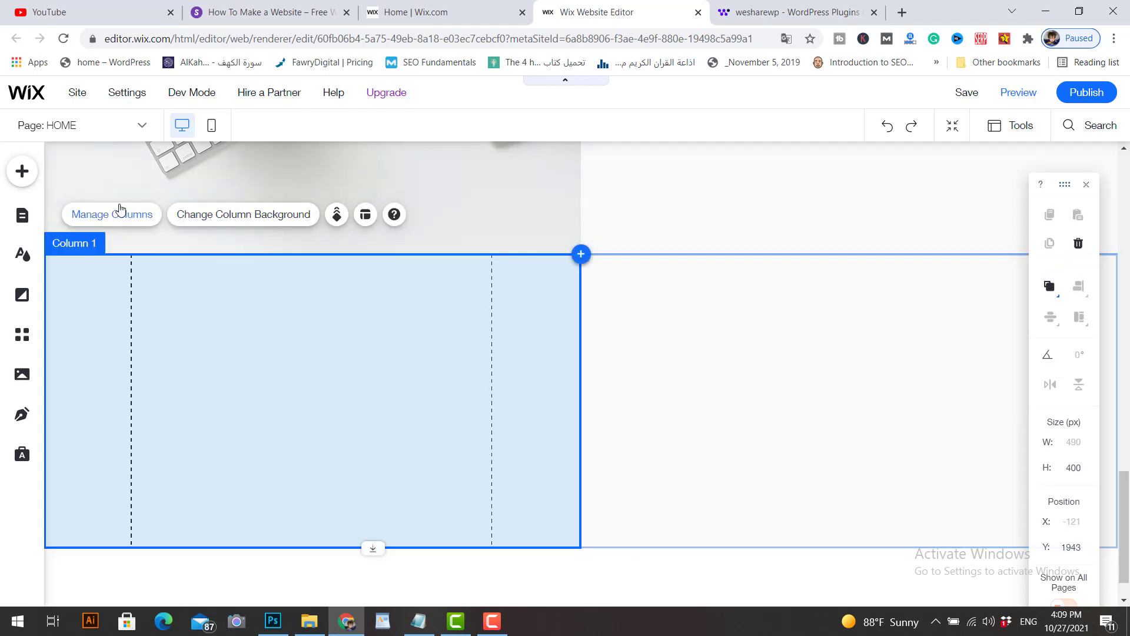
{"action": "left_click", "coordinate": [22, 173]}
{"action": "left_click", "coordinate": [81, 239]}
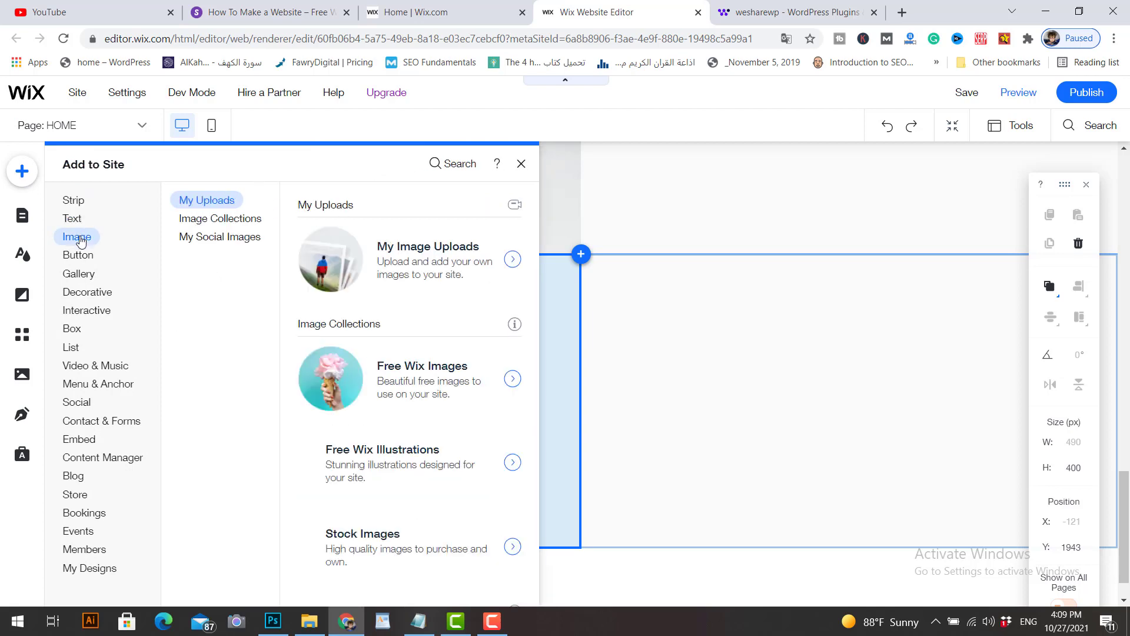
{"action": "left_click", "coordinate": [422, 254]}
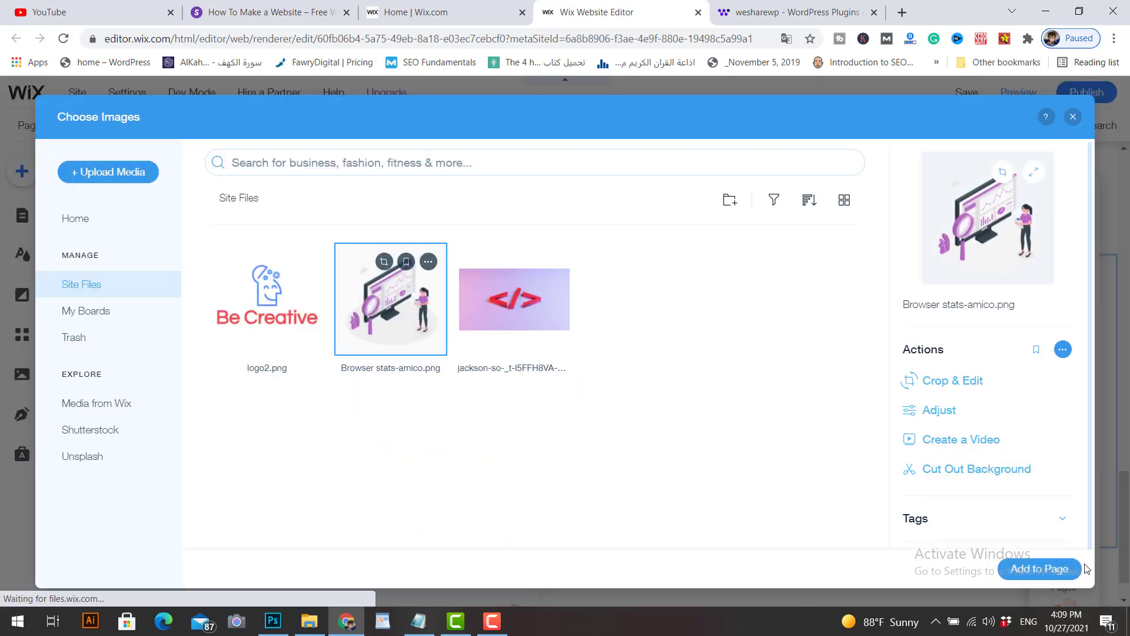
{"action": "left_click", "coordinate": [1054, 568]}
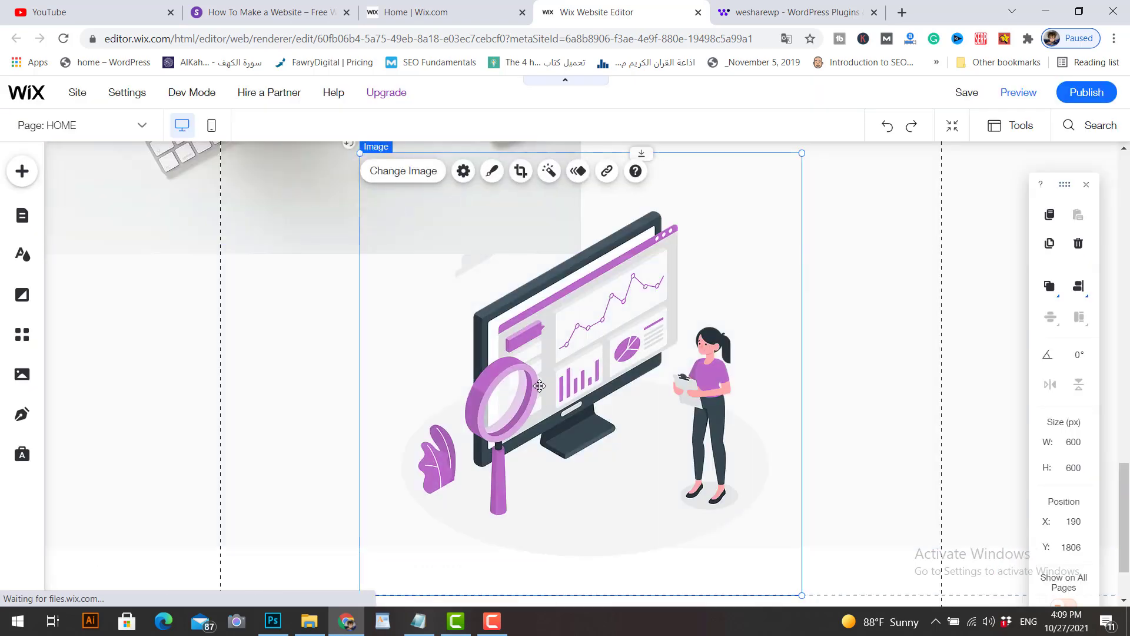
Step: Scale the illustration to about 521 px square and position it in column 1 of the new strip
{"action": "left_click_drag", "start_coordinate": [801, 153], "coordinate": [607, 257]}
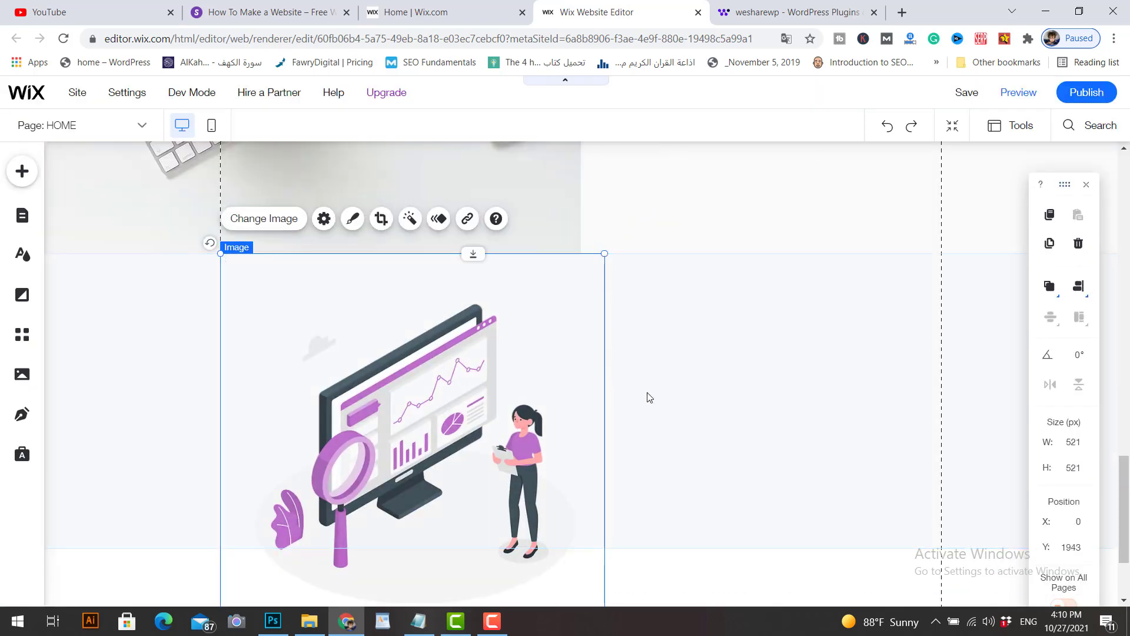
{"action": "left_click", "coordinate": [720, 402]}
{"action": "left_click", "coordinate": [771, 379]}
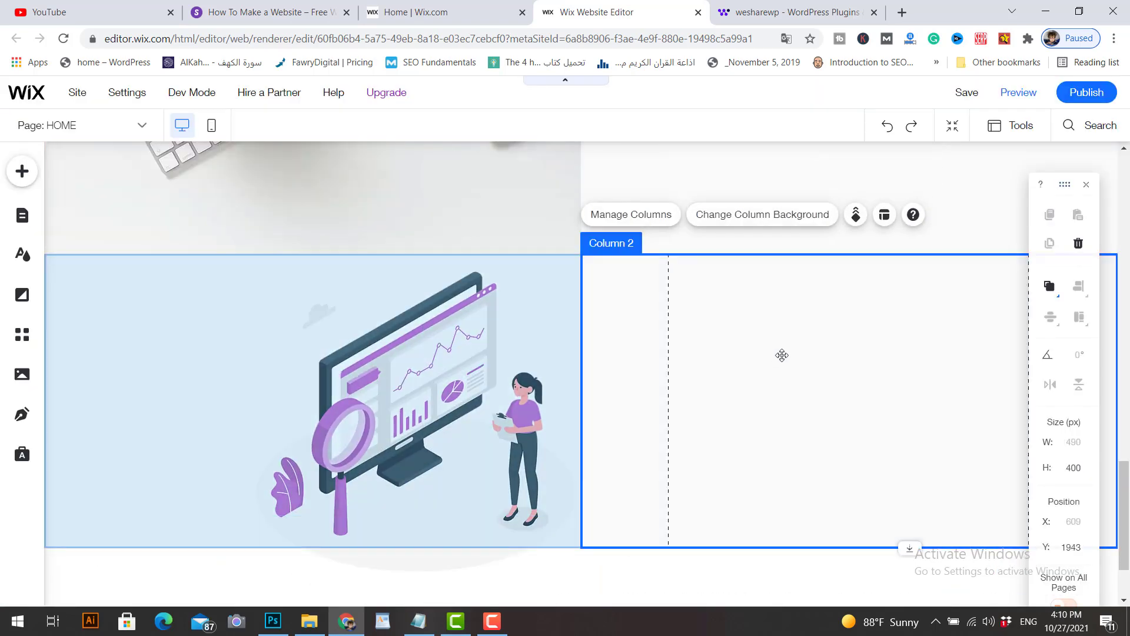
Step: Copy the heading "Save with collective licenses" from wesharewp.com and return to the Wix editor
{"action": "left_click", "coordinate": [794, 12]}
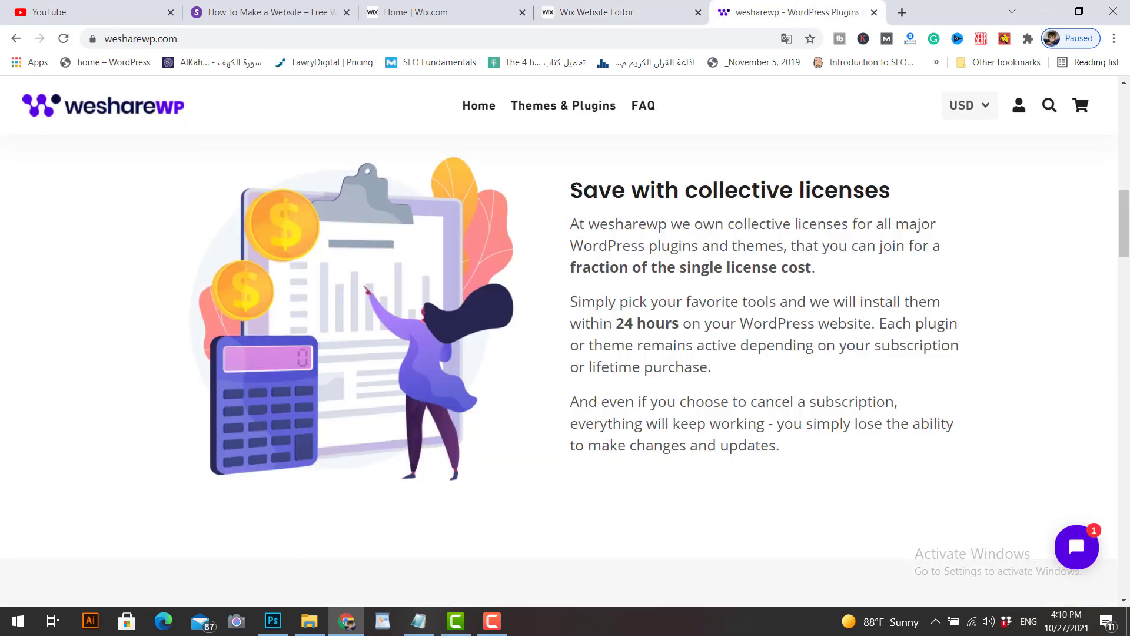
{"action": "left_click_drag", "start_coordinate": [574, 188], "coordinate": [903, 195]}
{"action": "key", "text": "ctrl+c"}
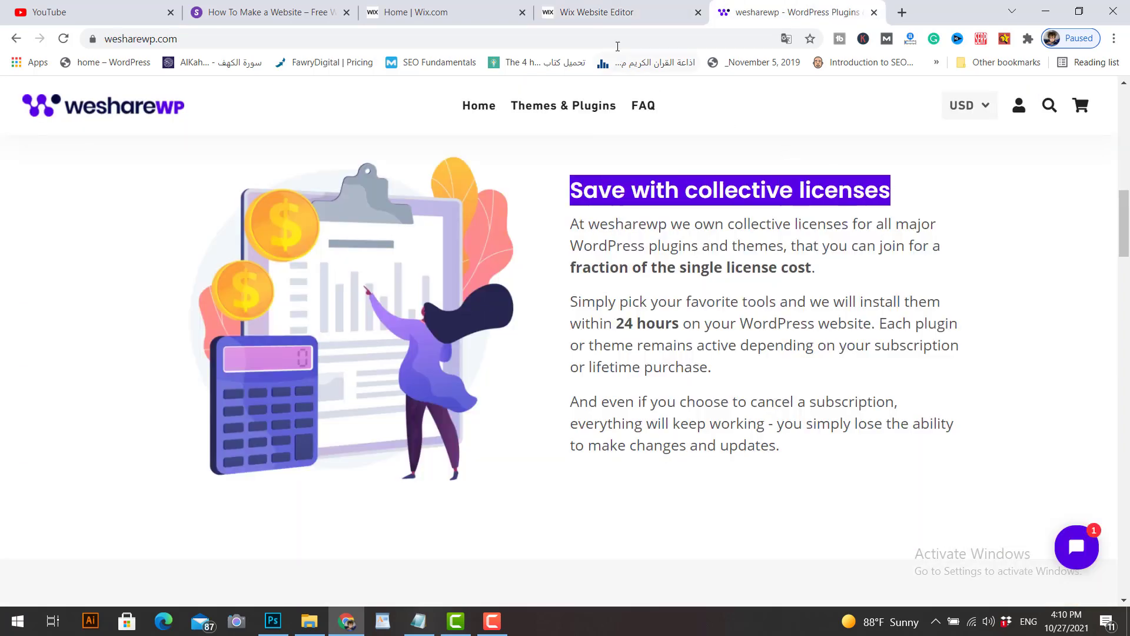
{"action": "left_click", "coordinate": [597, 19]}
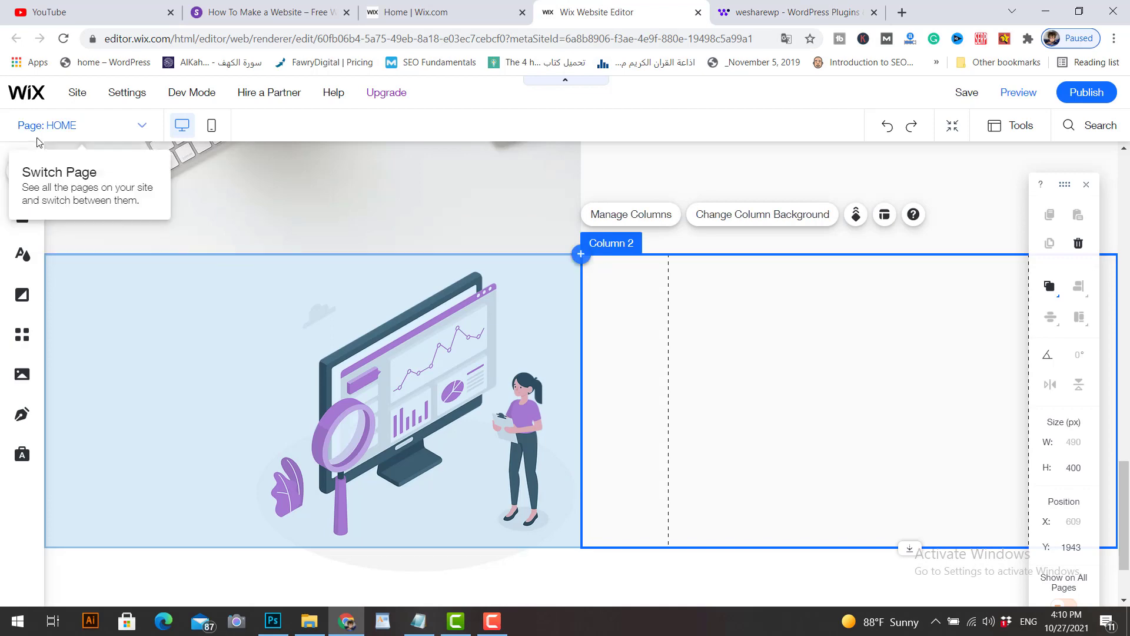
Step: Add a Big Title reading "Save with collective licenses", widen it to about 461 px, and place it in column 2
{"action": "left_click", "coordinate": [22, 170]}
{"action": "left_click", "coordinate": [85, 219]}
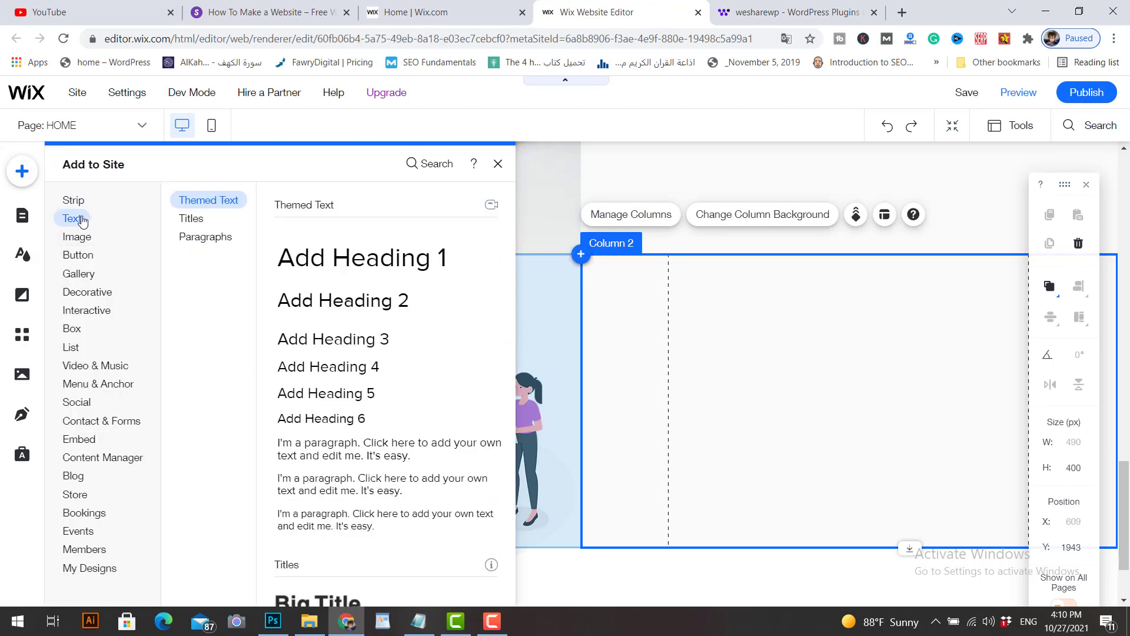
{"action": "left_click", "coordinate": [191, 220]}
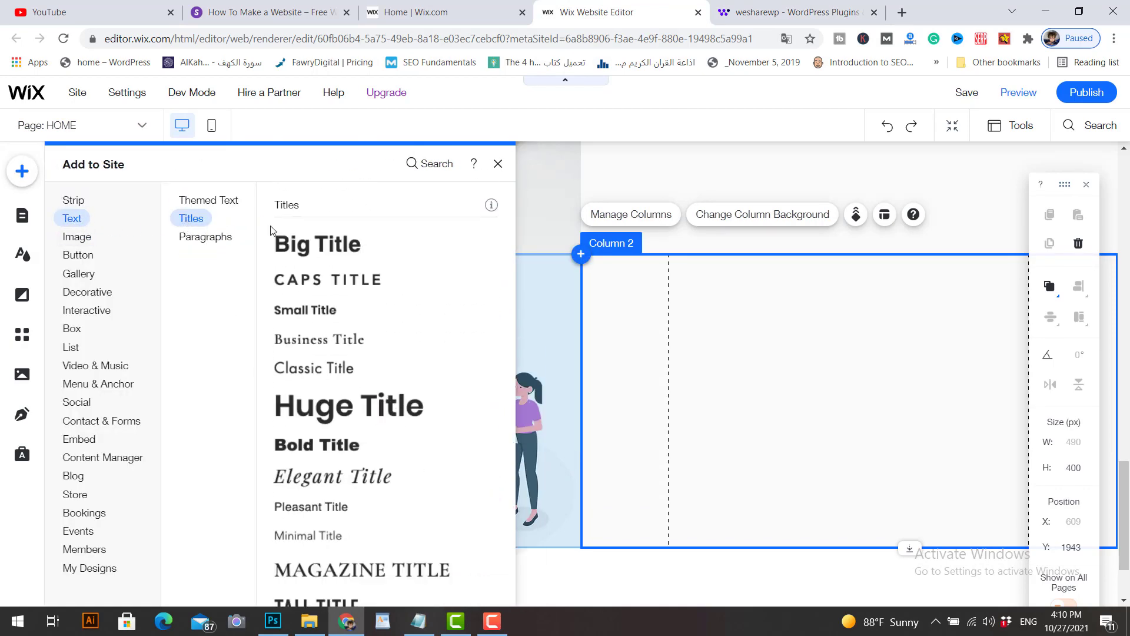
{"action": "left_click_drag", "start_coordinate": [312, 252], "coordinate": [530, 376]}
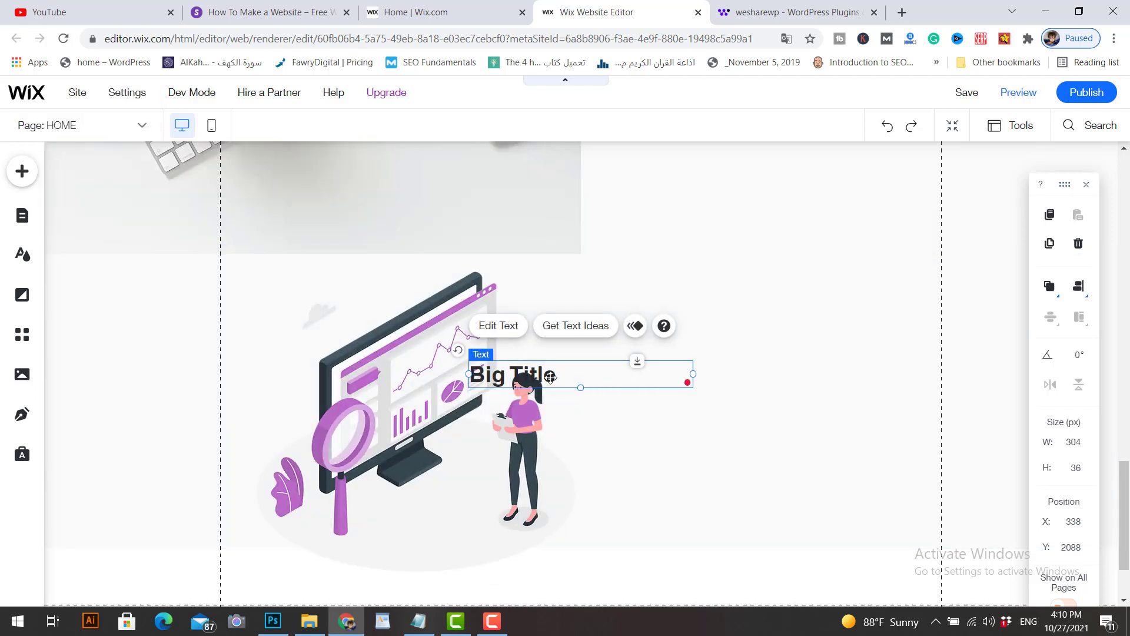
{"action": "double_click", "coordinate": [570, 378]}
{"action": "key", "text": "ctrl+v"}
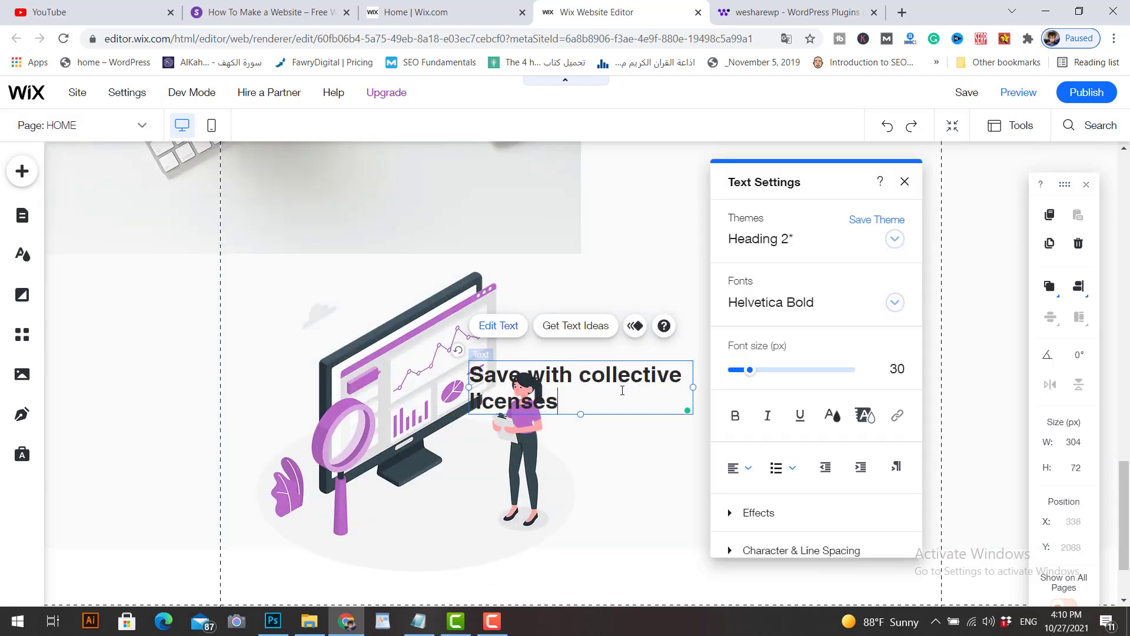
{"action": "left_click", "coordinate": [904, 183]}
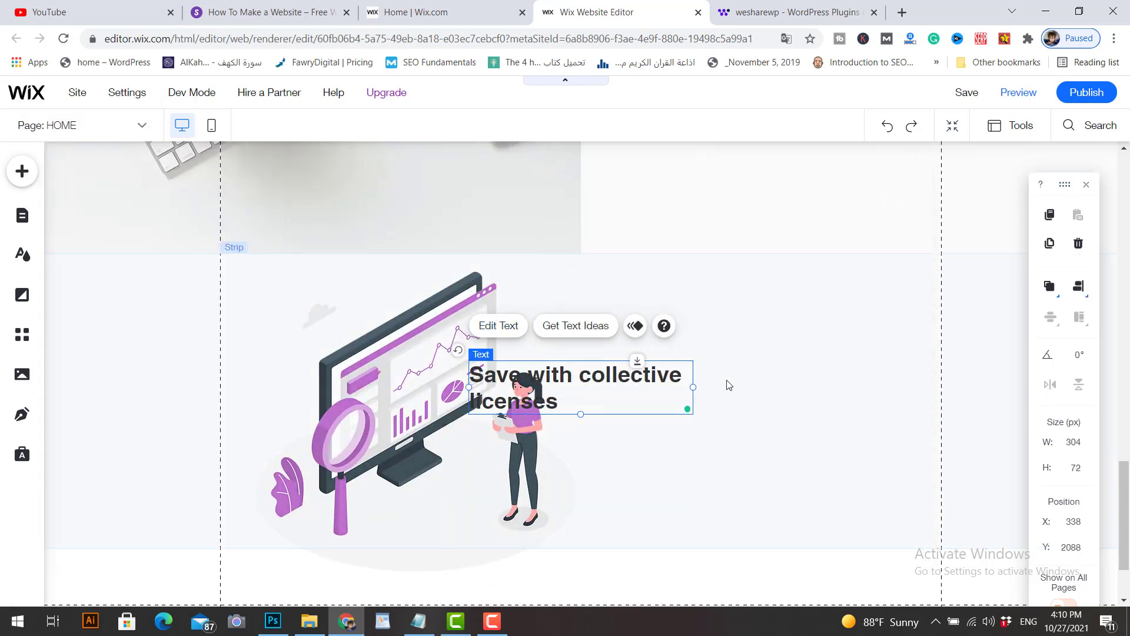
{"action": "left_click_drag", "start_coordinate": [692, 387], "coordinate": [825, 316]}
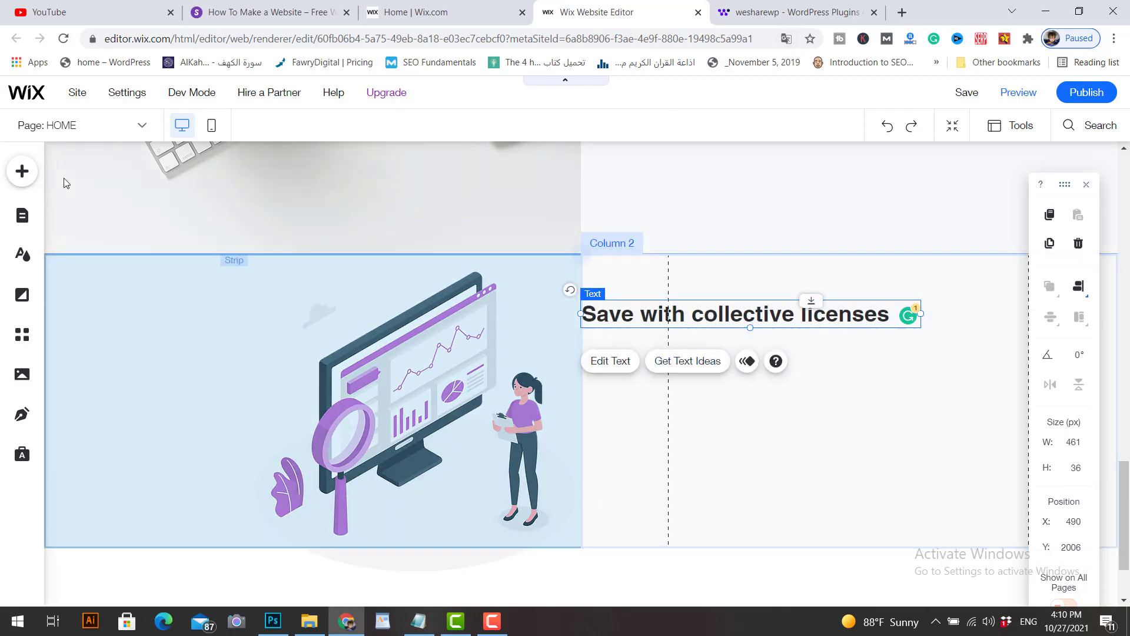
Step: Add an Avenir Light paragraph text below the heading in column 2
{"action": "left_click", "coordinate": [24, 172]}
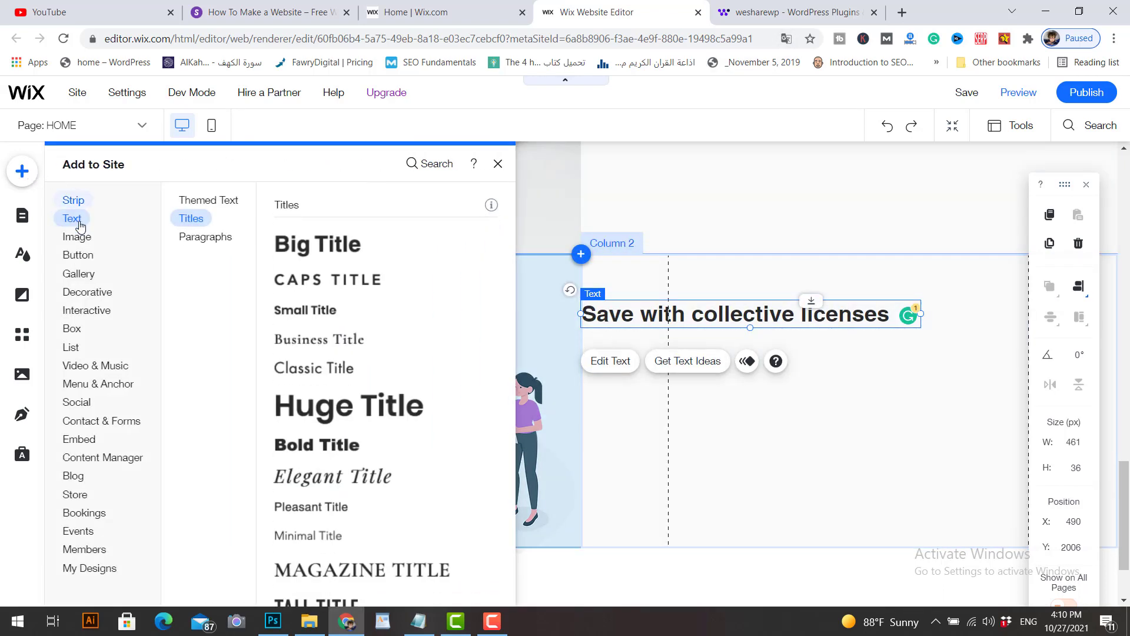
{"action": "left_click", "coordinate": [196, 239]}
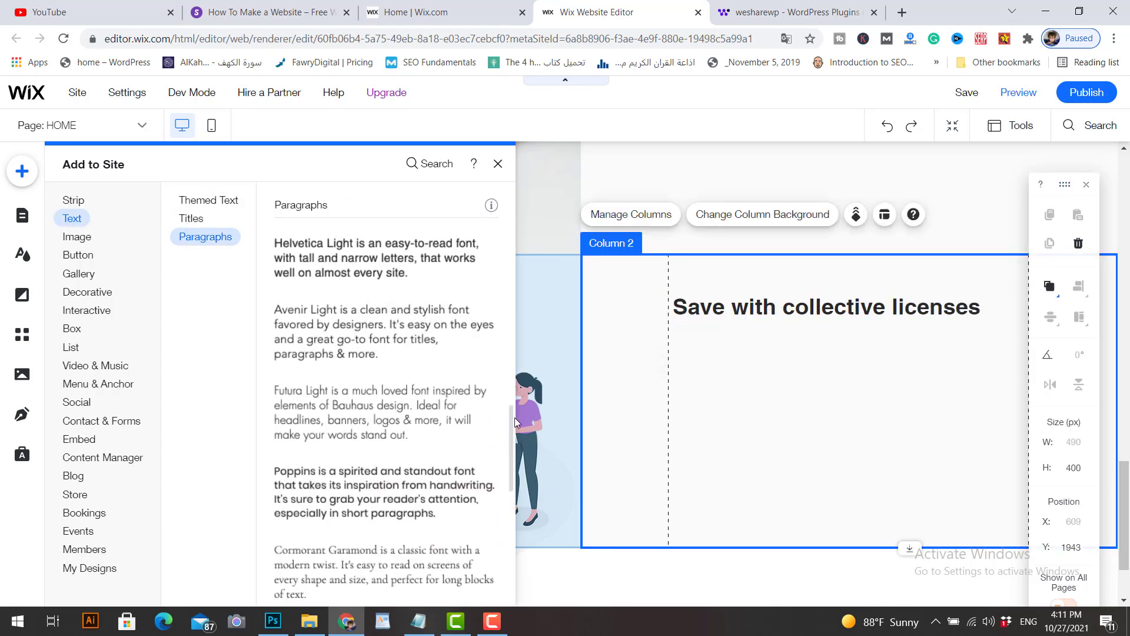
{"action": "scroll", "coordinate": [510, 420], "scroll_direction": "down", "scroll_amount": 3}
Step: Replace the new paragraph's placeholder with the first paragraph under "Save with collective licenses" copied from wesharewp.com
{"action": "left_click", "coordinate": [792, 12]}
{"action": "right_click", "coordinate": [681, 247]}
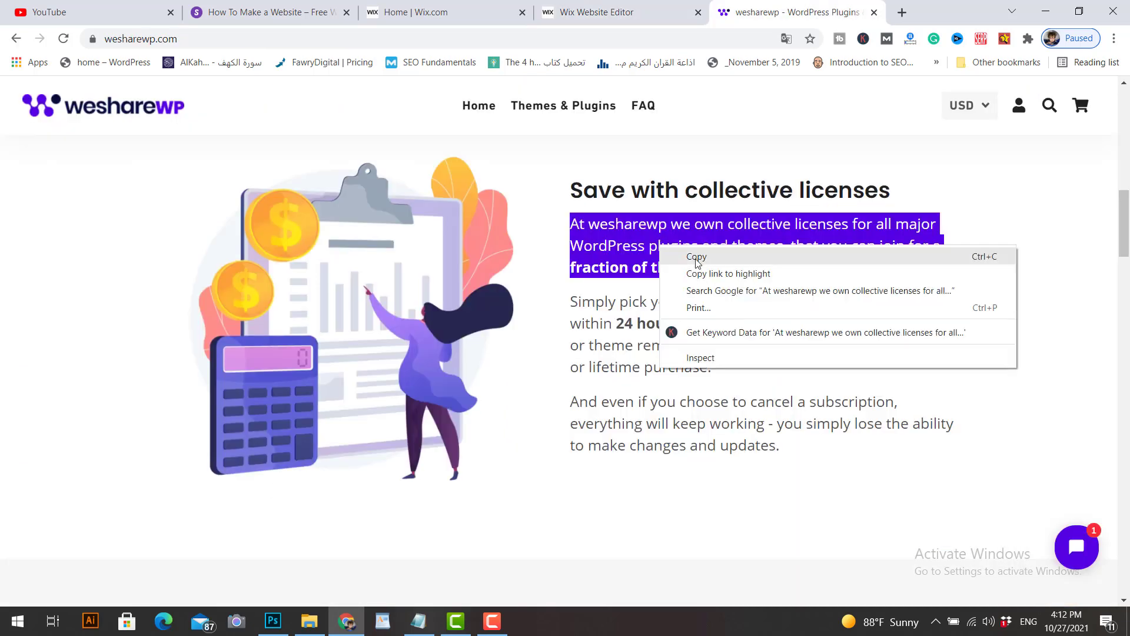
{"action": "left_click", "coordinate": [697, 258]}
{"action": "left_click", "coordinate": [608, 24]}
{"action": "double_click", "coordinate": [764, 381]}
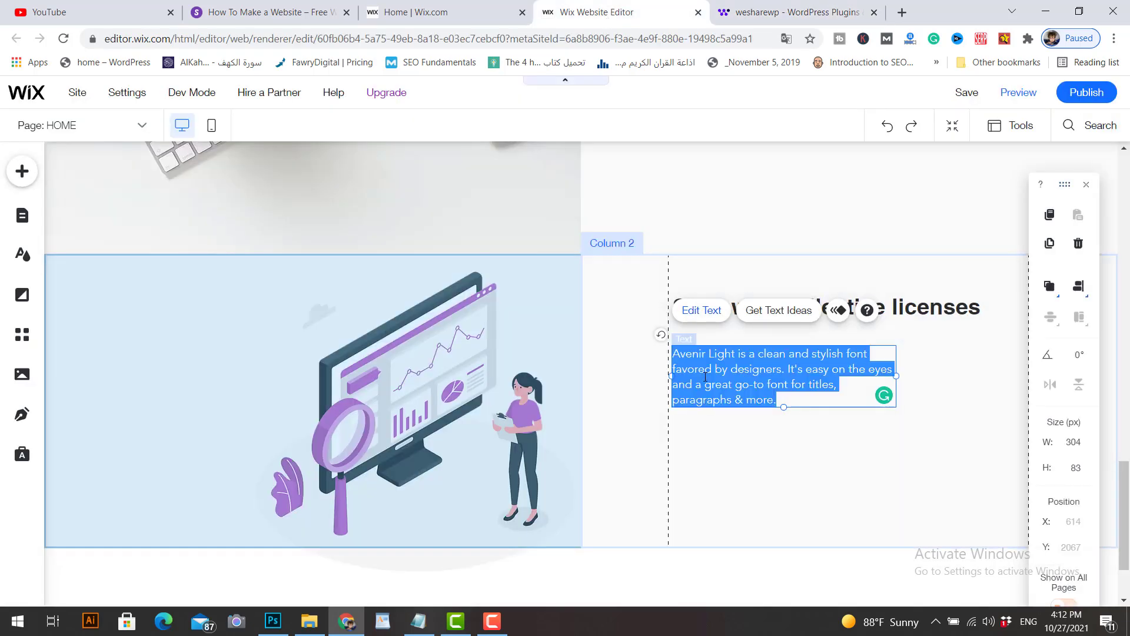
{"action": "type", "text": "At wesharewp we own collective licenses for all major WordPress plugins and themes, that you can join for a fraction of the single license cost."}
Step: Set the paragraph's font to Roboto Bold and widen its text box to about 419 px
{"action": "key", "text": "ctrl+a"}
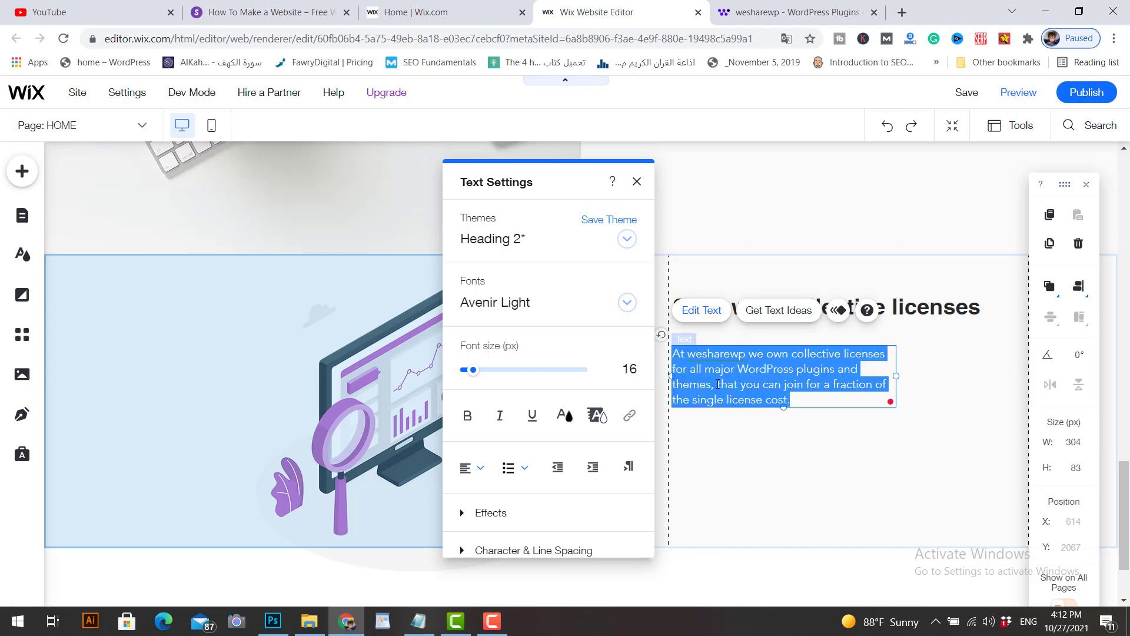
{"action": "left_click", "coordinate": [627, 302]}
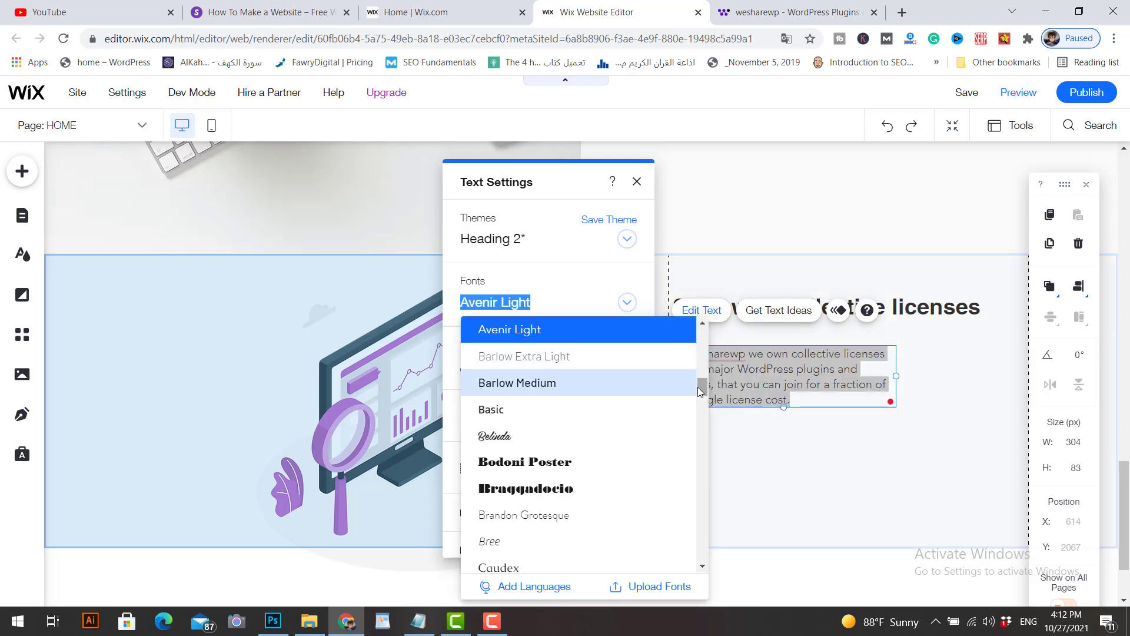
{"action": "left_click", "coordinate": [855, 405]}
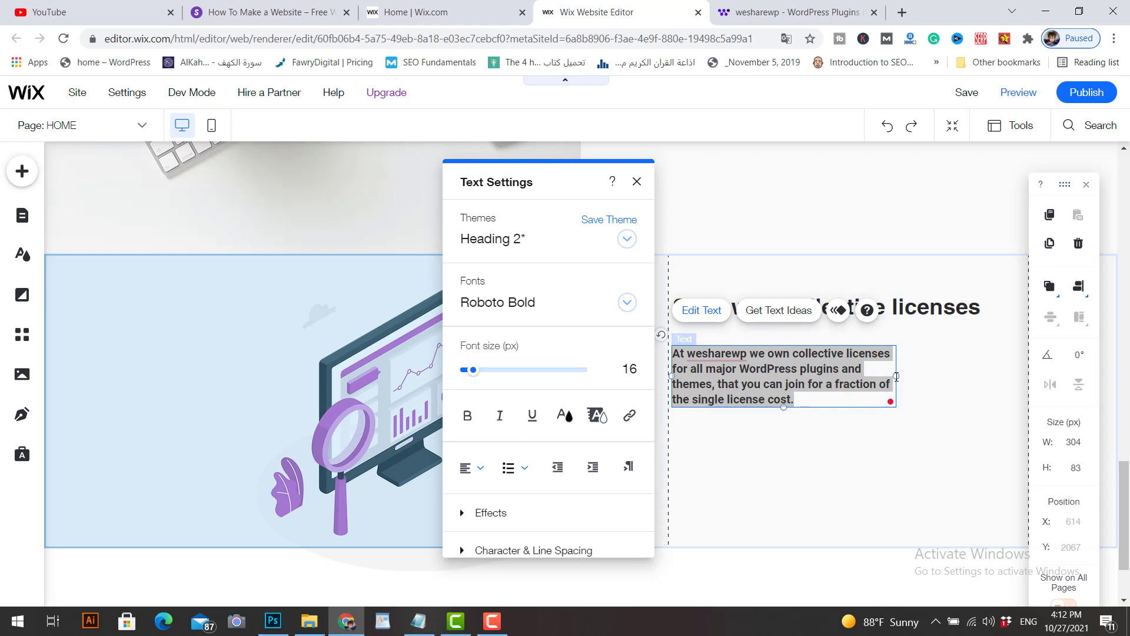
{"action": "left_click_drag", "start_coordinate": [896, 376], "coordinate": [980, 368]}
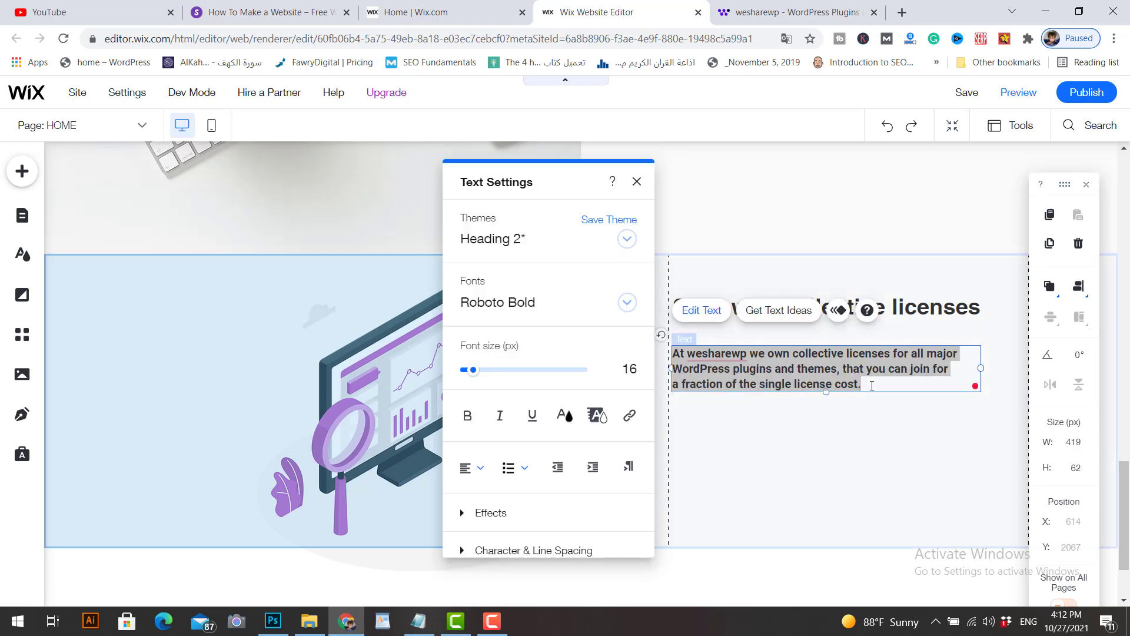
{"action": "left_click", "coordinate": [854, 435]}
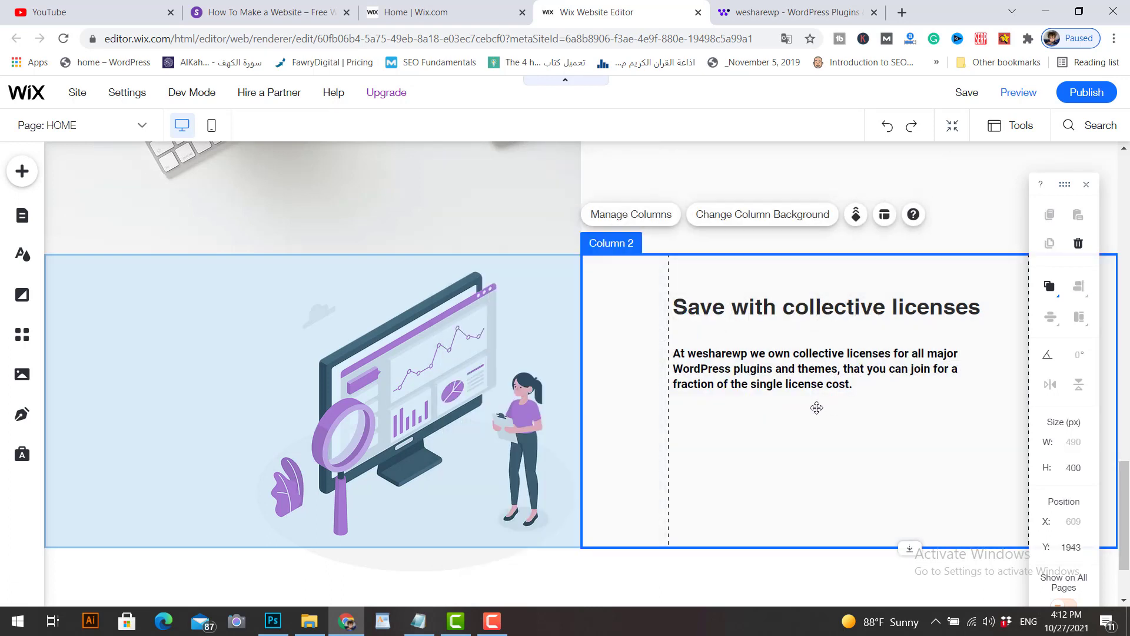
Step: Duplicate the licenses paragraph and place the copy directly below the original in column 2
{"action": "left_click", "coordinate": [769, 384]}
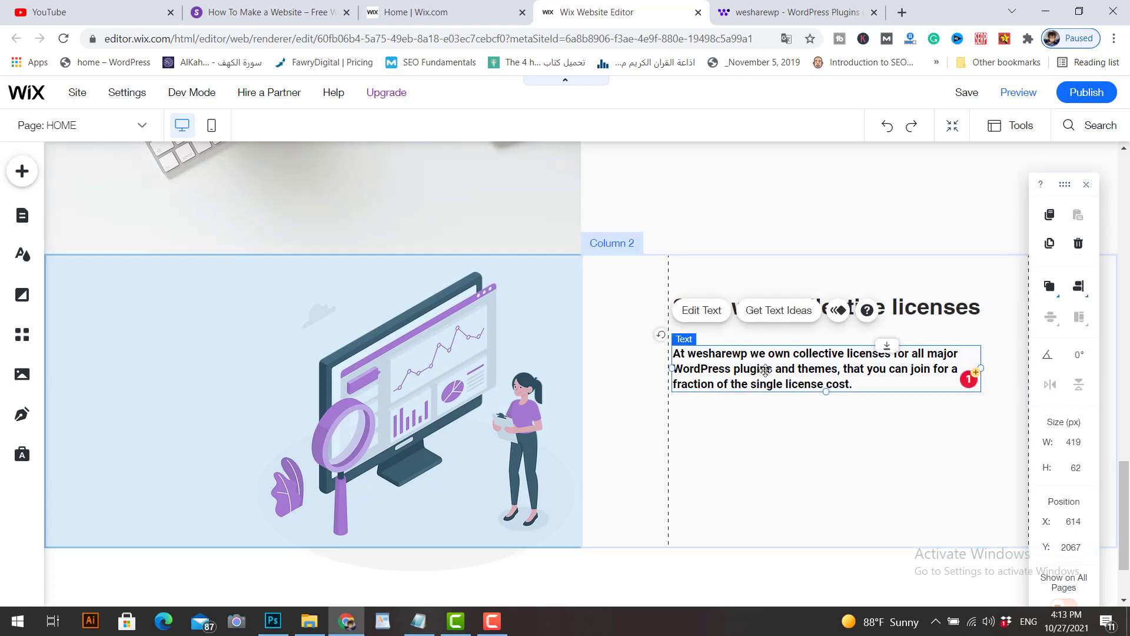
{"action": "left_click_drag", "start_coordinate": [767, 388], "coordinate": [766, 420]}
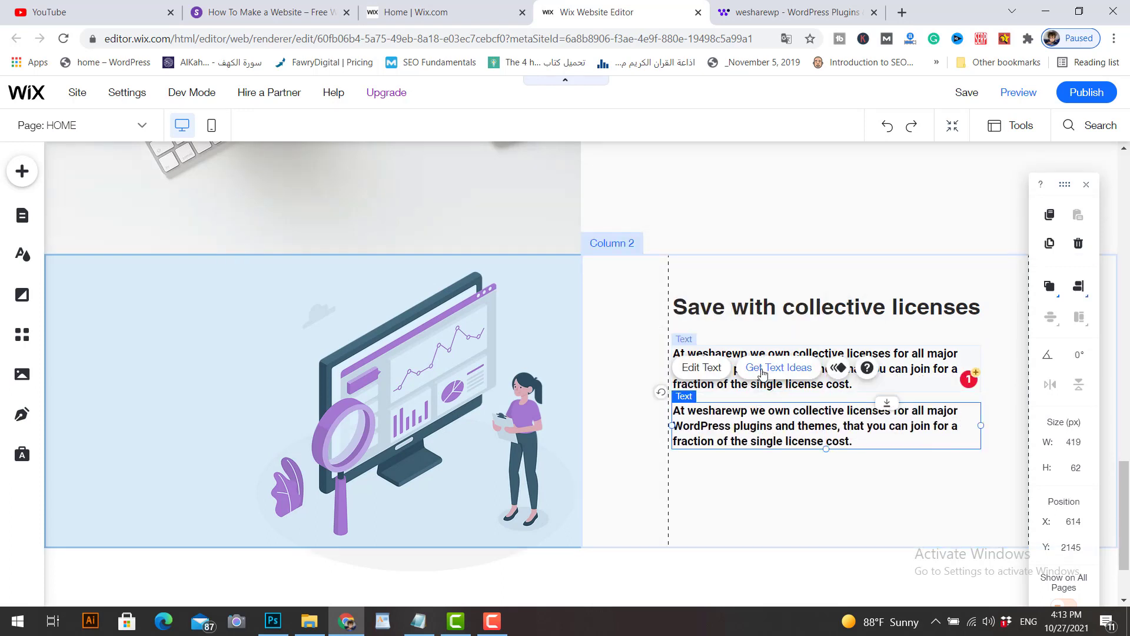
{"action": "left_click", "coordinate": [814, 433]}
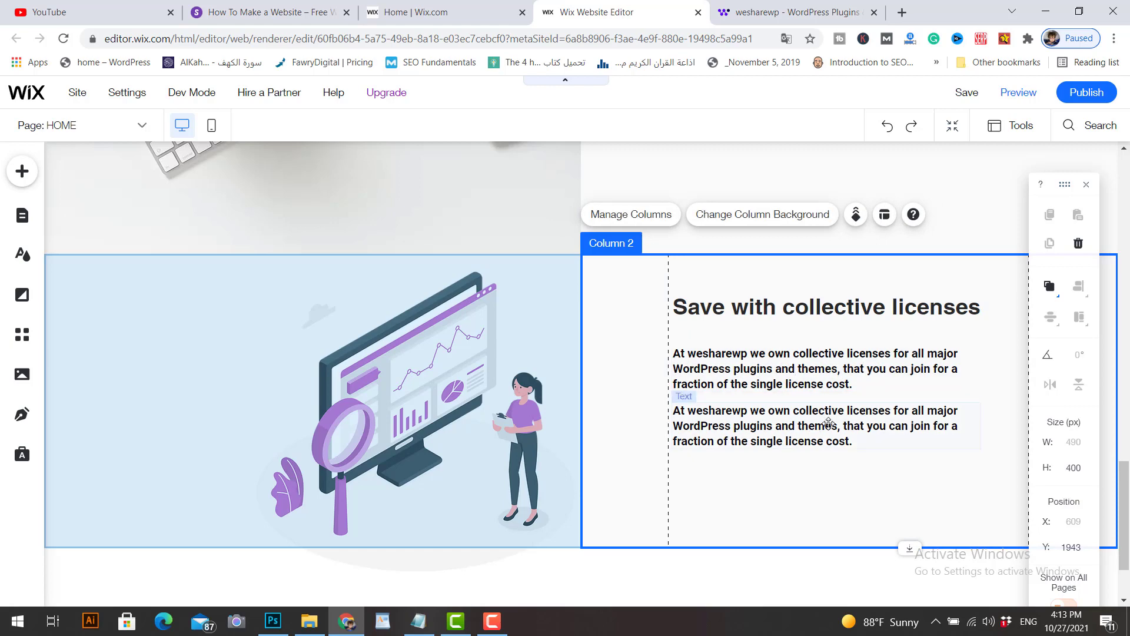
Step: Save and publish the site, and open its live page
{"action": "left_click", "coordinate": [967, 93]}
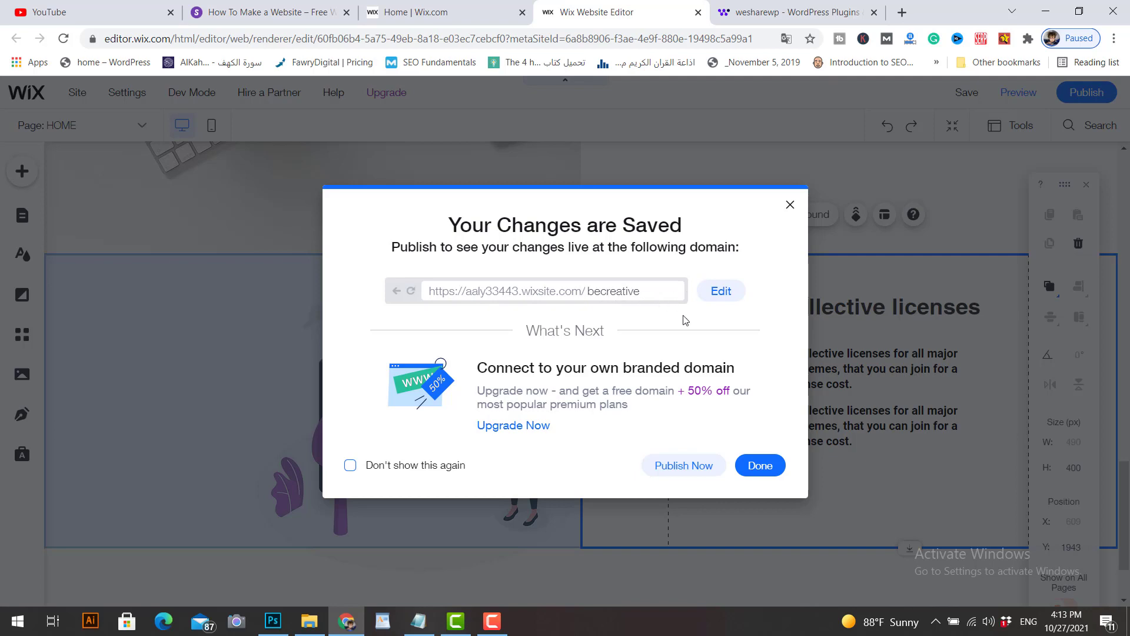
{"action": "left_click", "coordinate": [686, 465]}
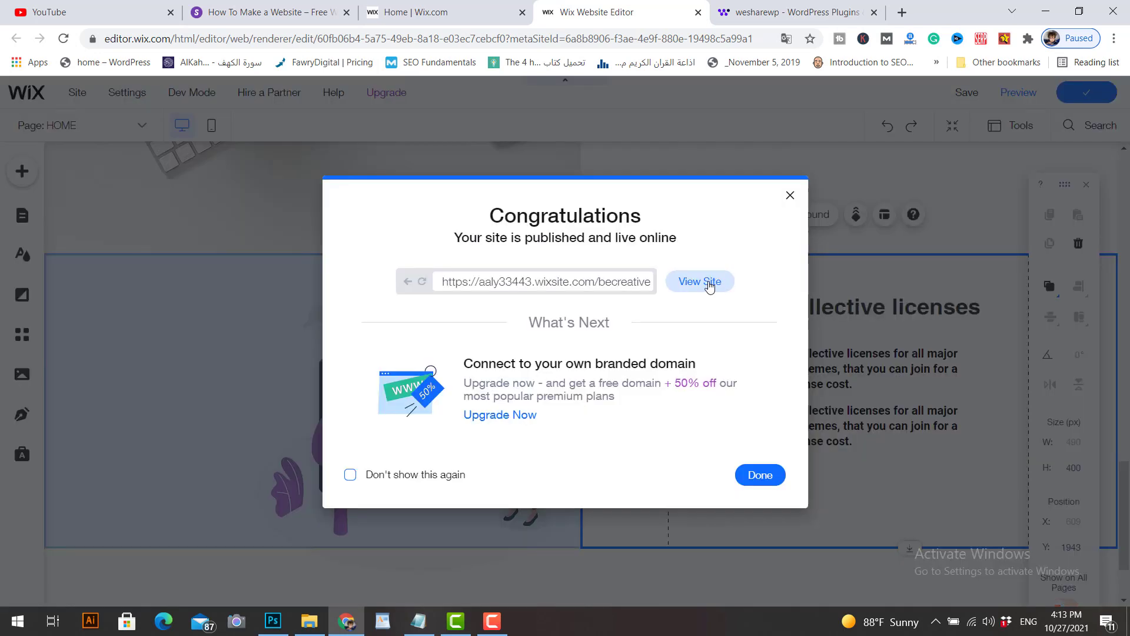
{"action": "left_click", "coordinate": [700, 281]}
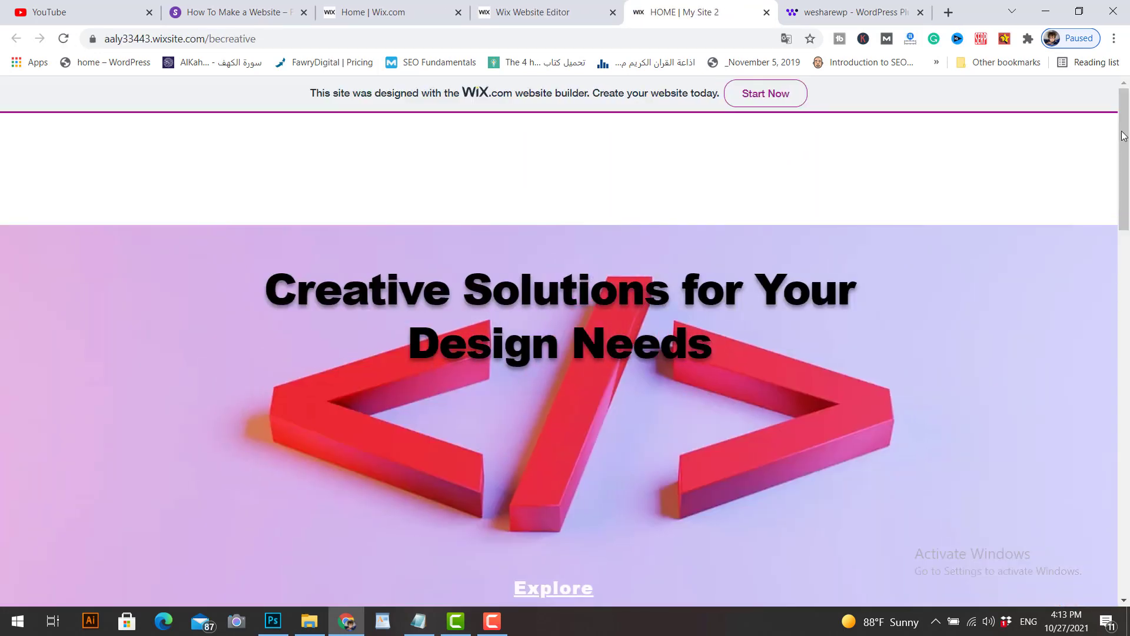
Step: Examine the published home page down to the licenses section and compare it with the section layouts on wesharewp.com
{"action": "scroll", "coordinate": [1096, 148], "scroll_direction": "down", "scroll_amount": 6}
{"action": "scroll", "coordinate": [1129, 451], "scroll_direction": "down", "scroll_amount": 12}
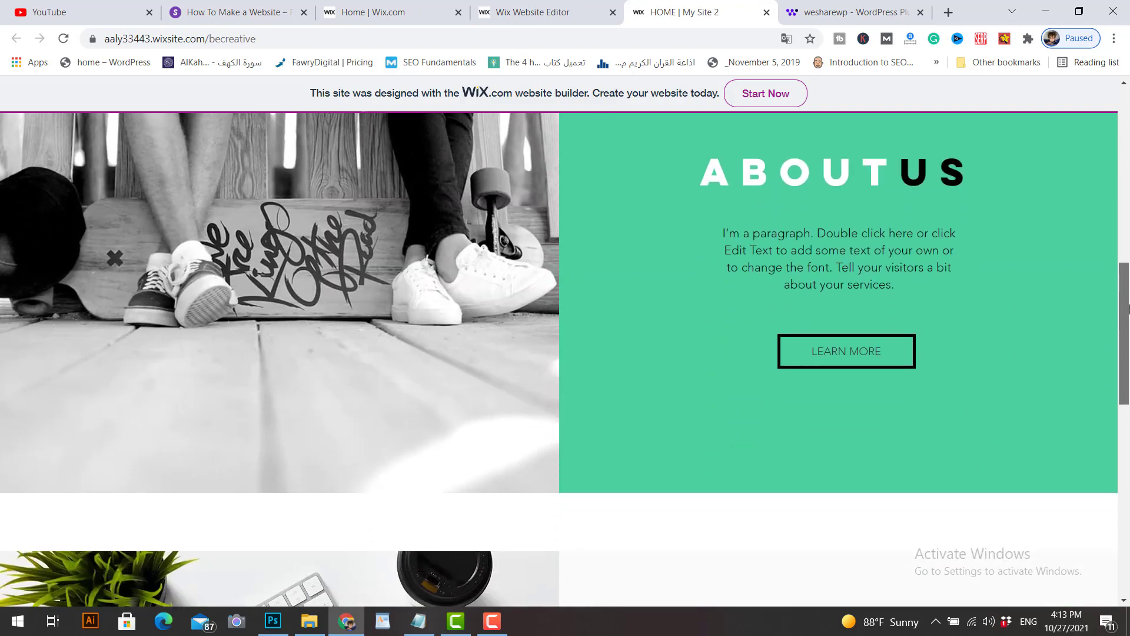
{"action": "scroll", "coordinate": [1128, 451], "scroll_direction": "down", "scroll_amount": 3}
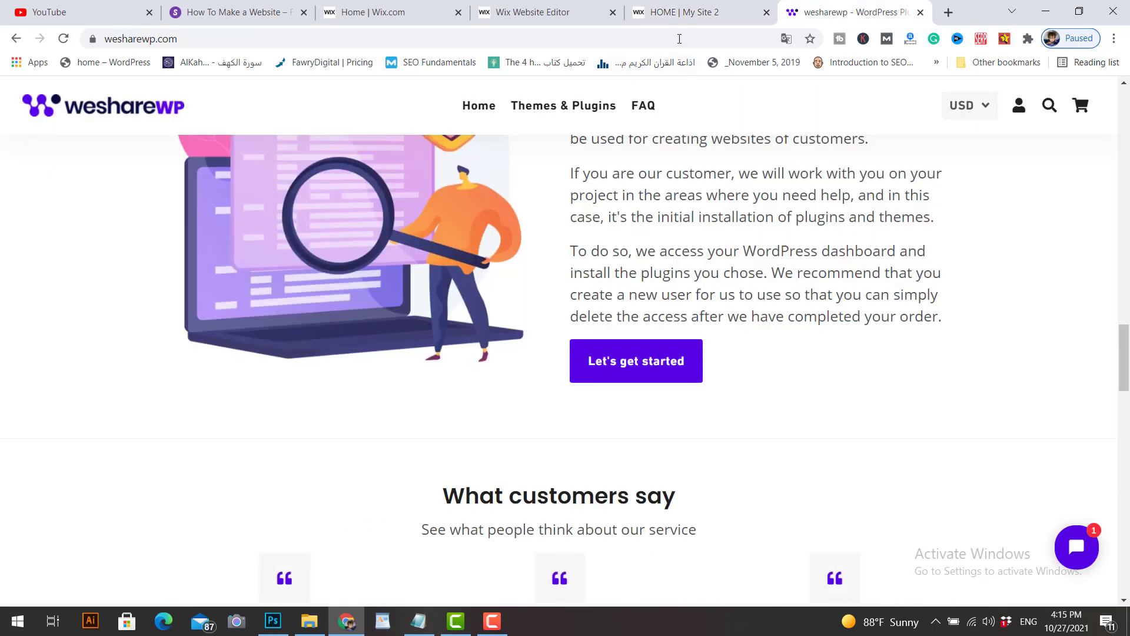
{"action": "left_click", "coordinate": [671, 12]}
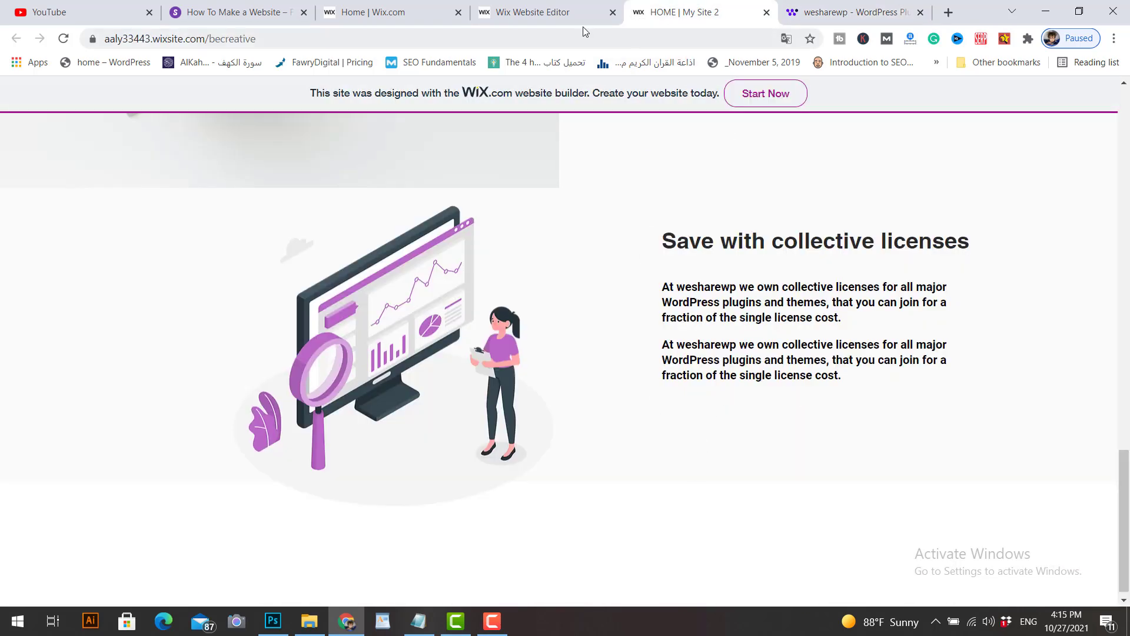
Step: Return to the site editor and add a JOIN US text and icon button below the licenses paragraphs in column 2
{"action": "left_click", "coordinate": [542, 13]}
{"action": "left_click", "coordinate": [22, 173]}
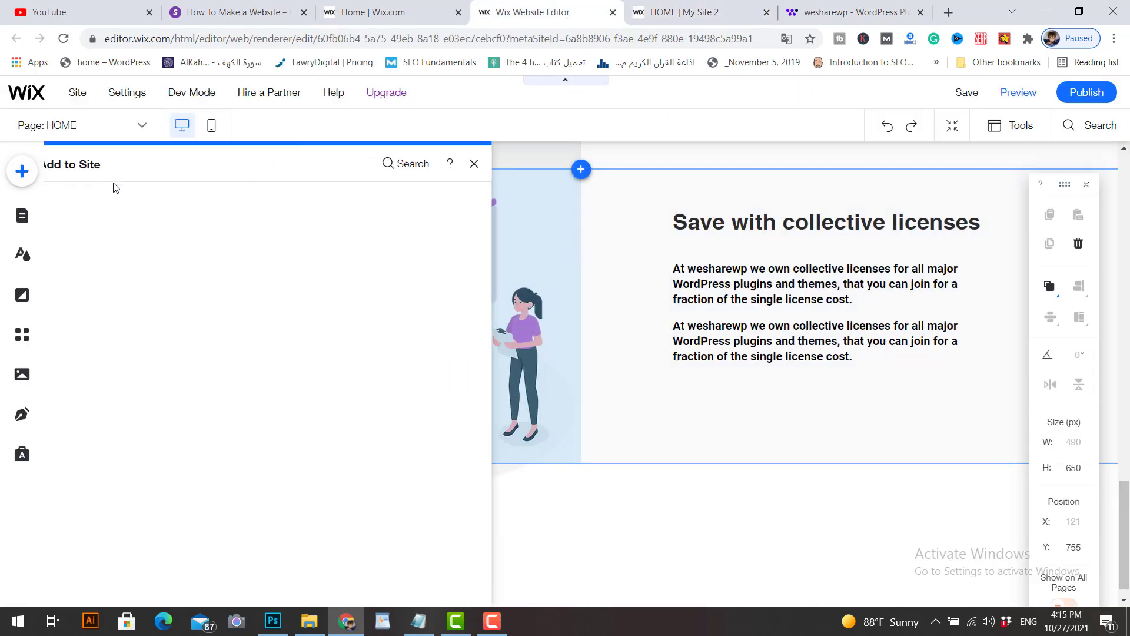
{"action": "left_click", "coordinate": [76, 259]}
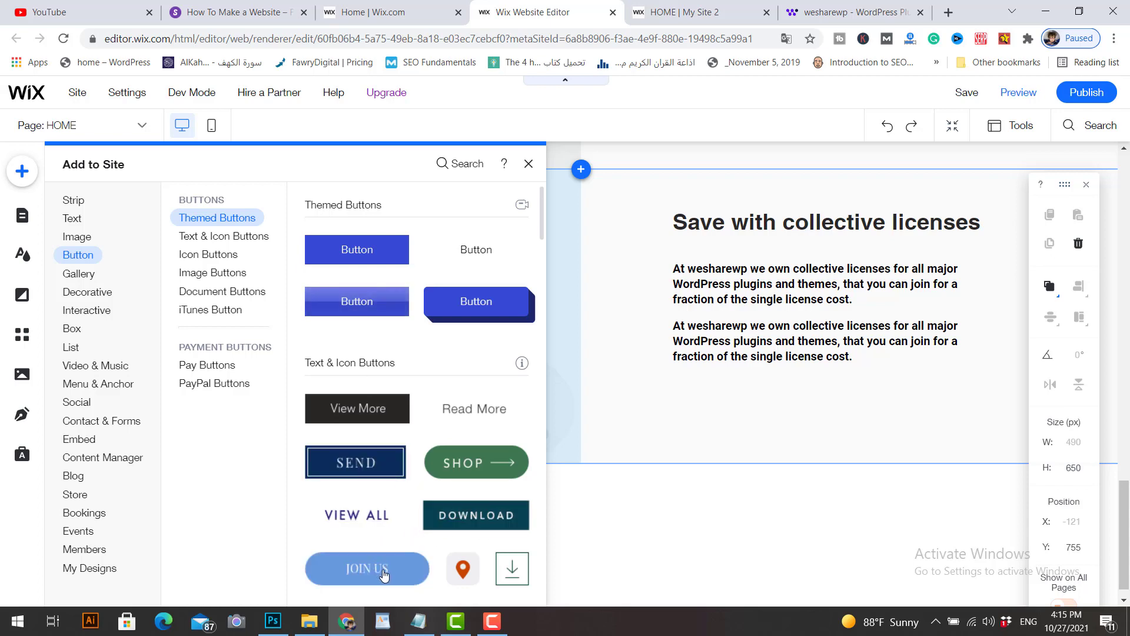
{"action": "left_click_drag", "start_coordinate": [382, 577], "coordinate": [760, 408]}
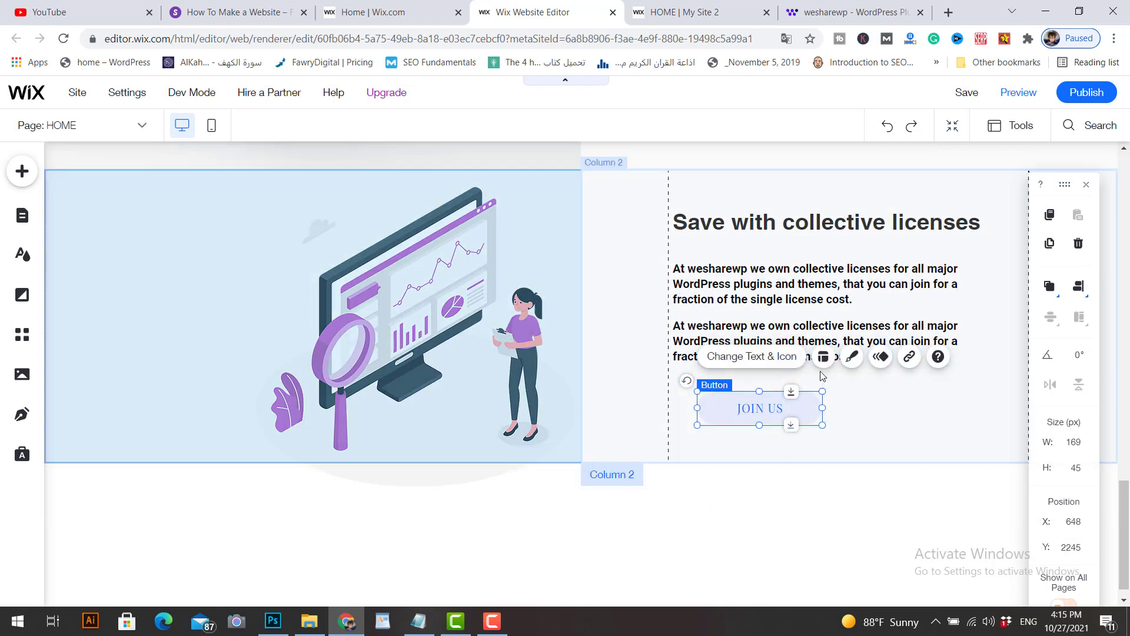
Step: Apply the dark teal DOWNLOAD design preset to the JOIN US button
{"action": "left_click", "coordinate": [850, 357]}
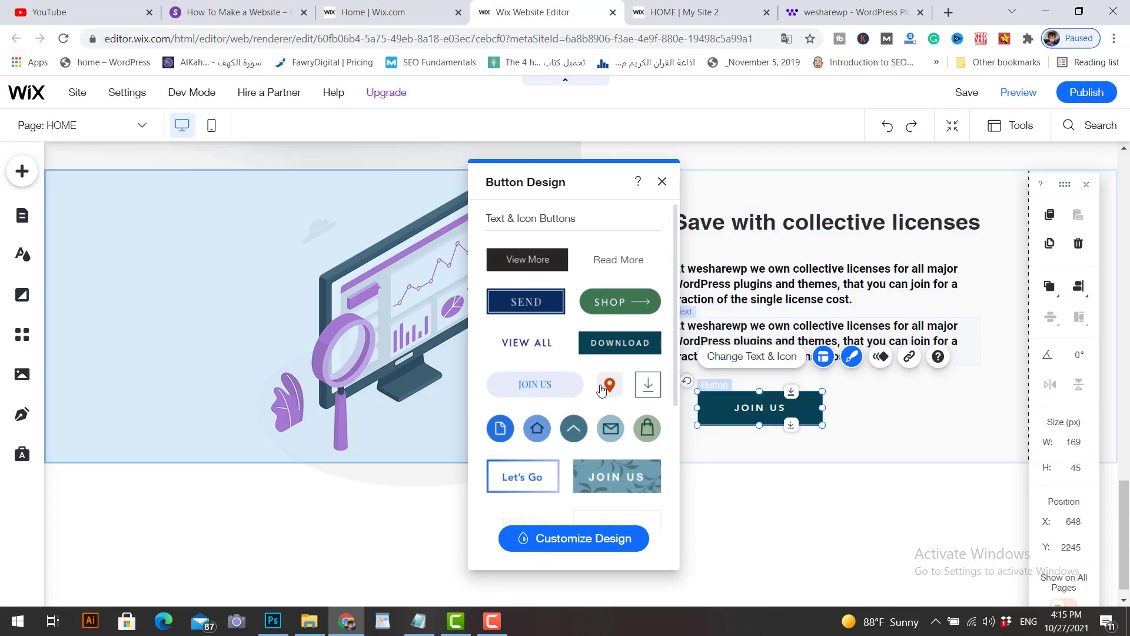
{"action": "left_click", "coordinate": [614, 346]}
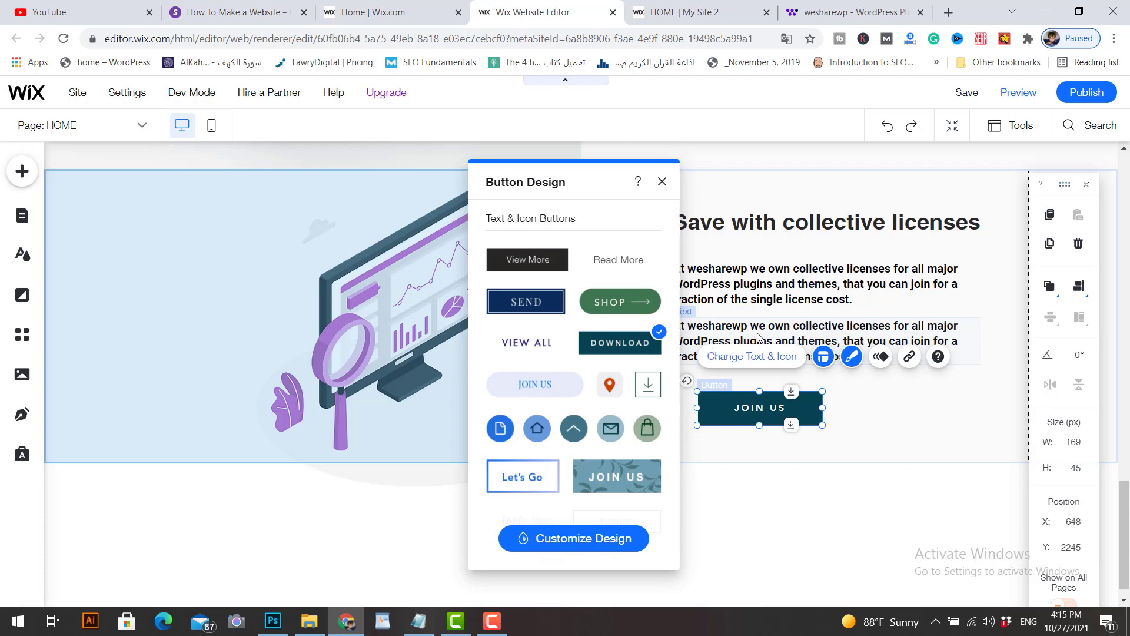
{"action": "left_click", "coordinate": [869, 425]}
Step: Give the JOIN US button a Float-In animation
{"action": "left_click", "coordinate": [807, 409]}
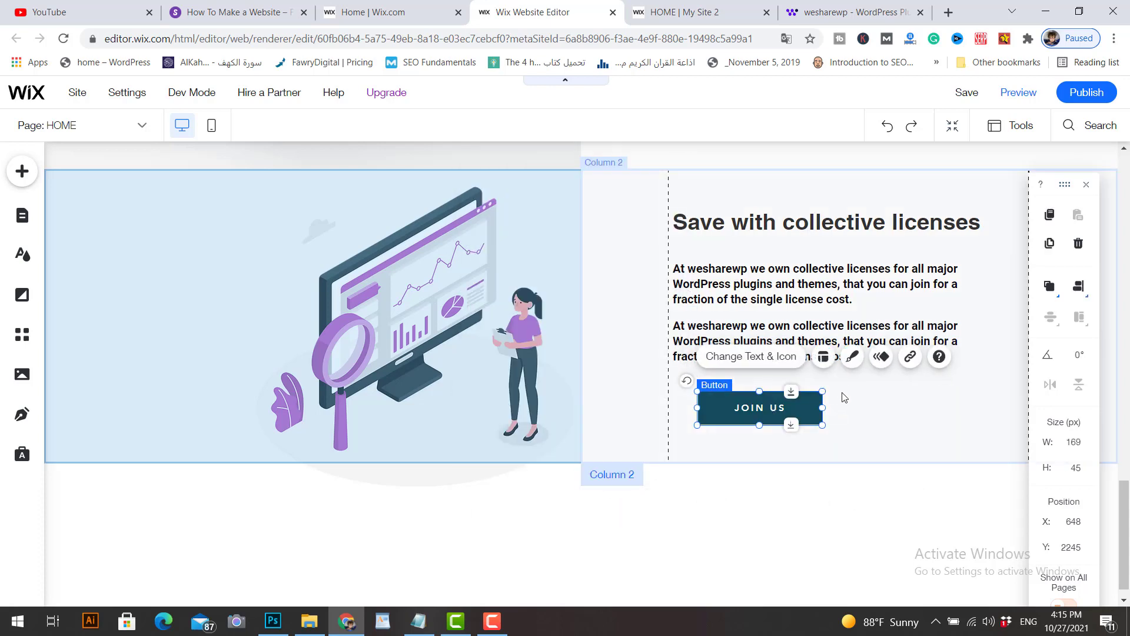
{"action": "left_click", "coordinate": [881, 357]}
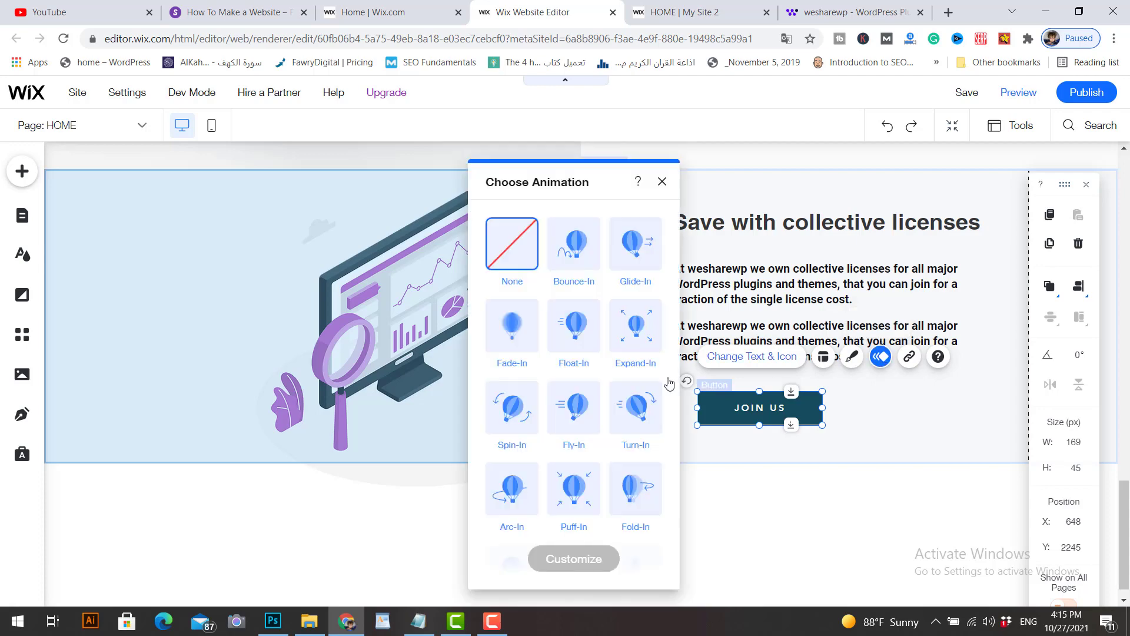
{"action": "left_click", "coordinate": [582, 333]}
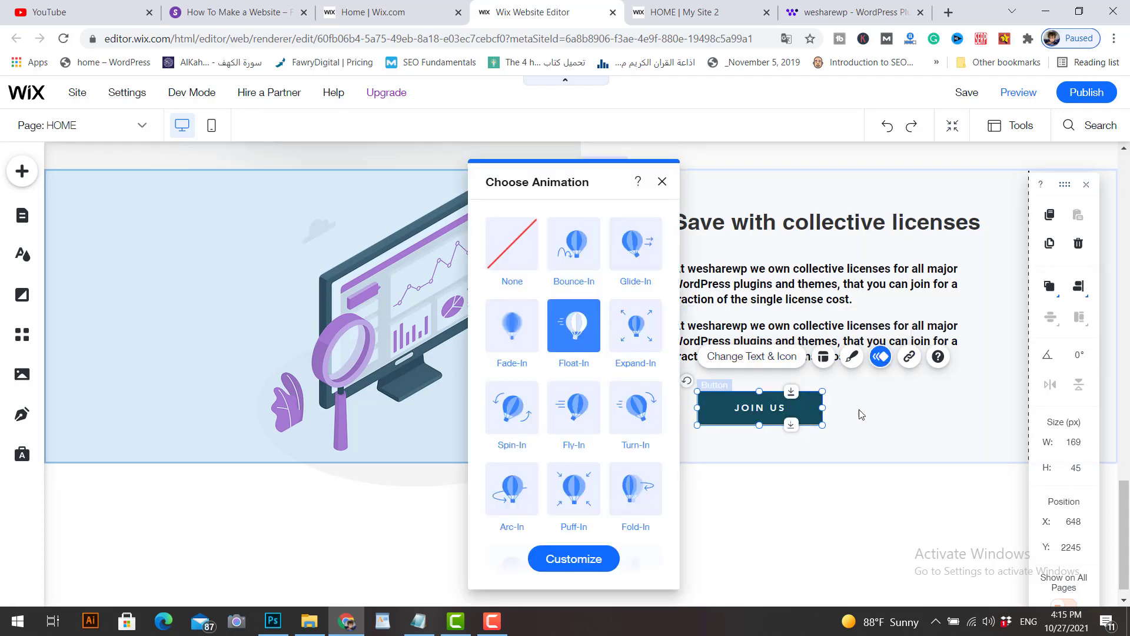
{"action": "left_click", "coordinate": [883, 405]}
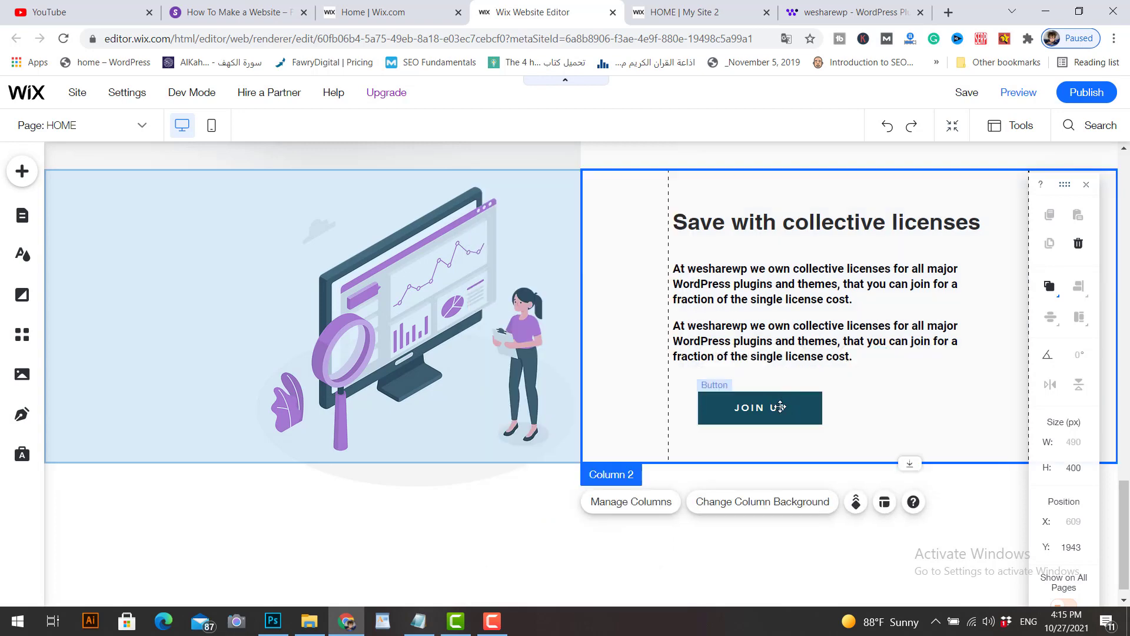
Step: Change the JOIN US button's text to "start now"
{"action": "left_click", "coordinate": [778, 406]}
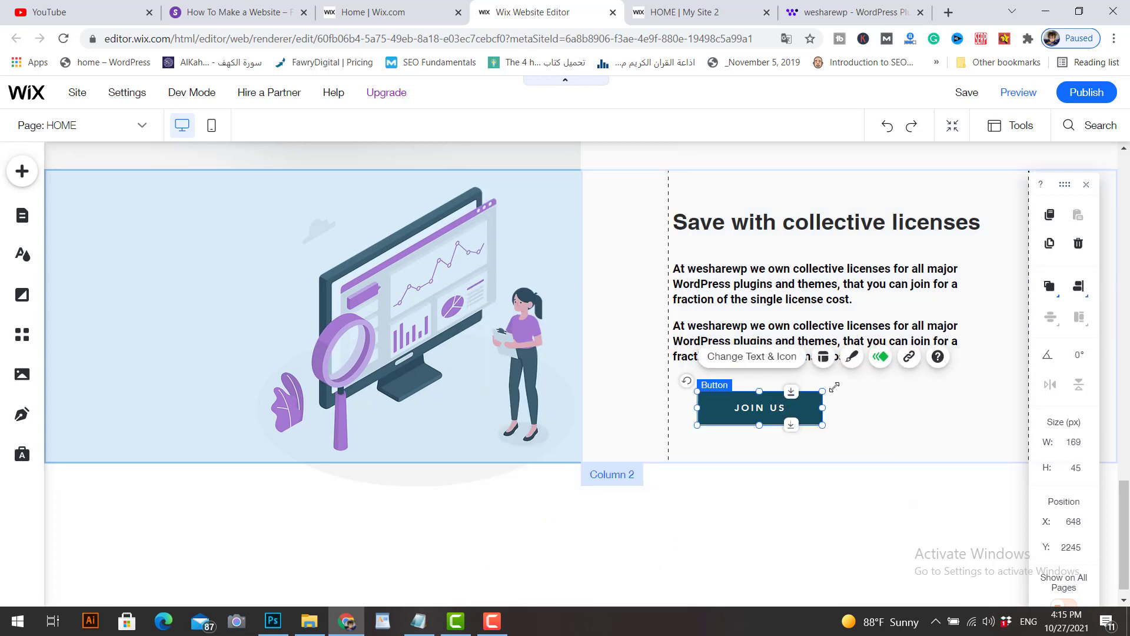
{"action": "left_click", "coordinate": [734, 361]}
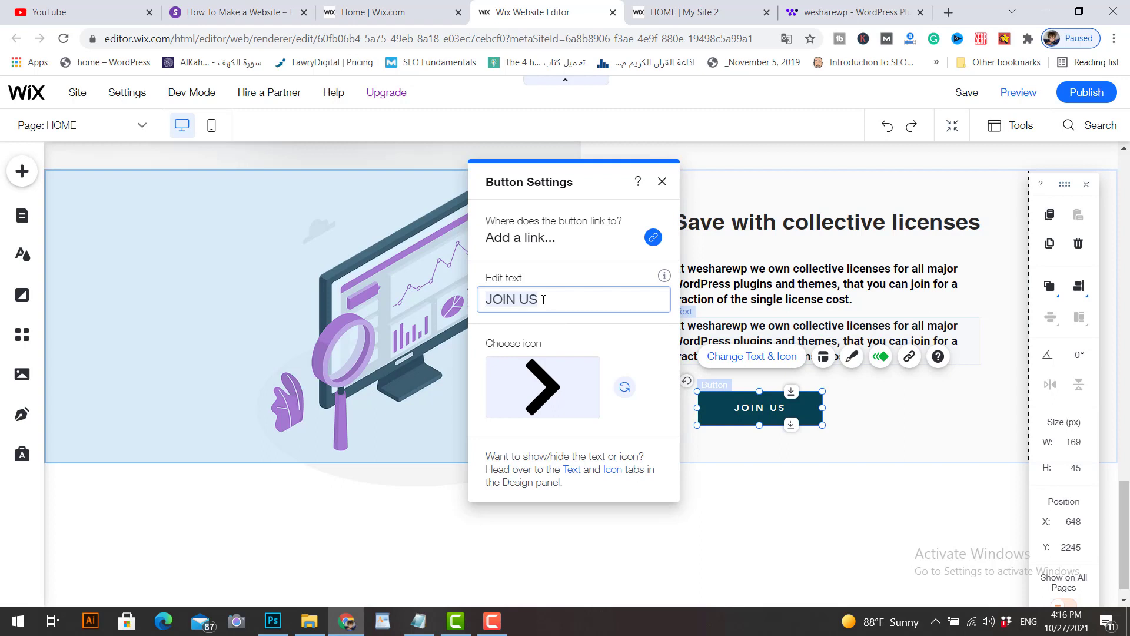
{"action": "type", "text": "star"}
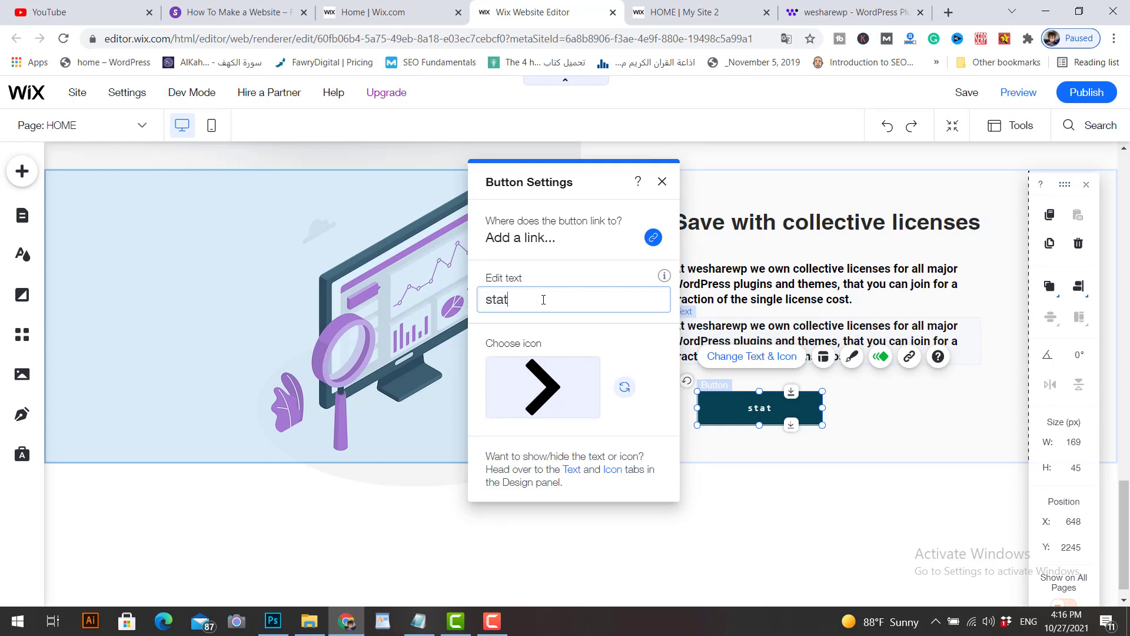
{"action": "type", "text": "t"}
{"action": "key", "text": "BackSpace"}
{"action": "type", "text": "rt now"}
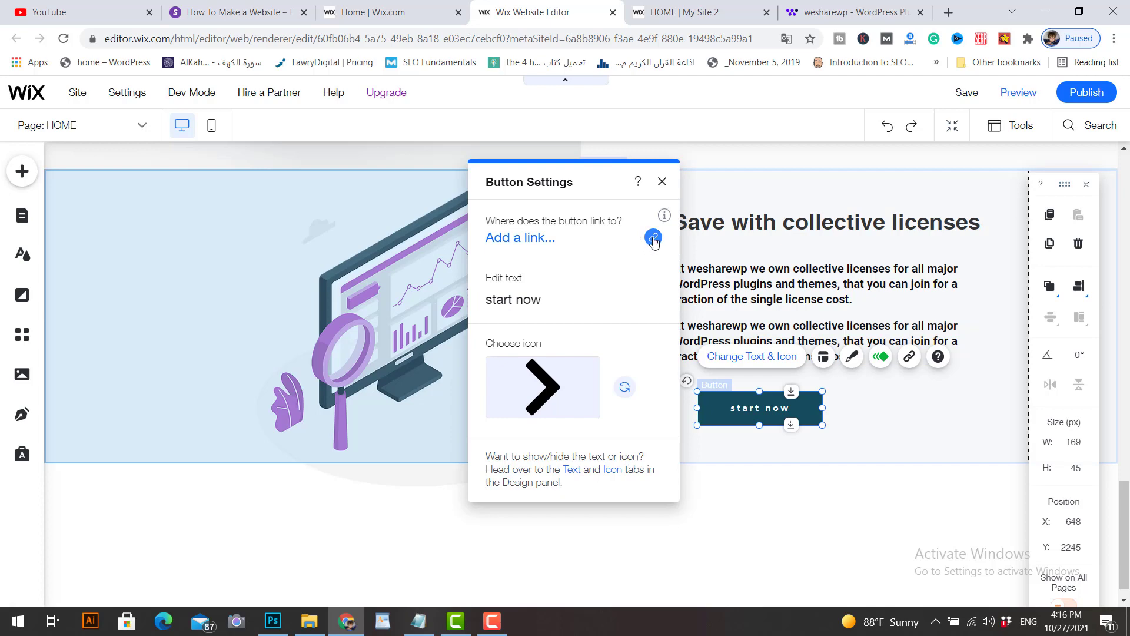
{"action": "left_click", "coordinate": [652, 238]}
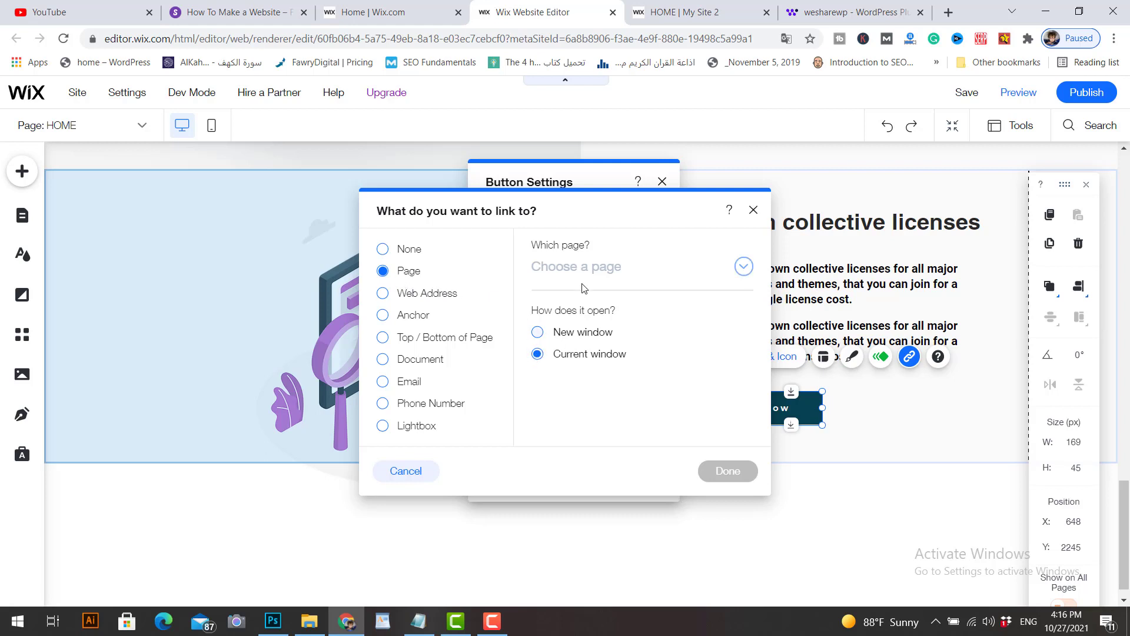
{"action": "left_click", "coordinate": [653, 279]}
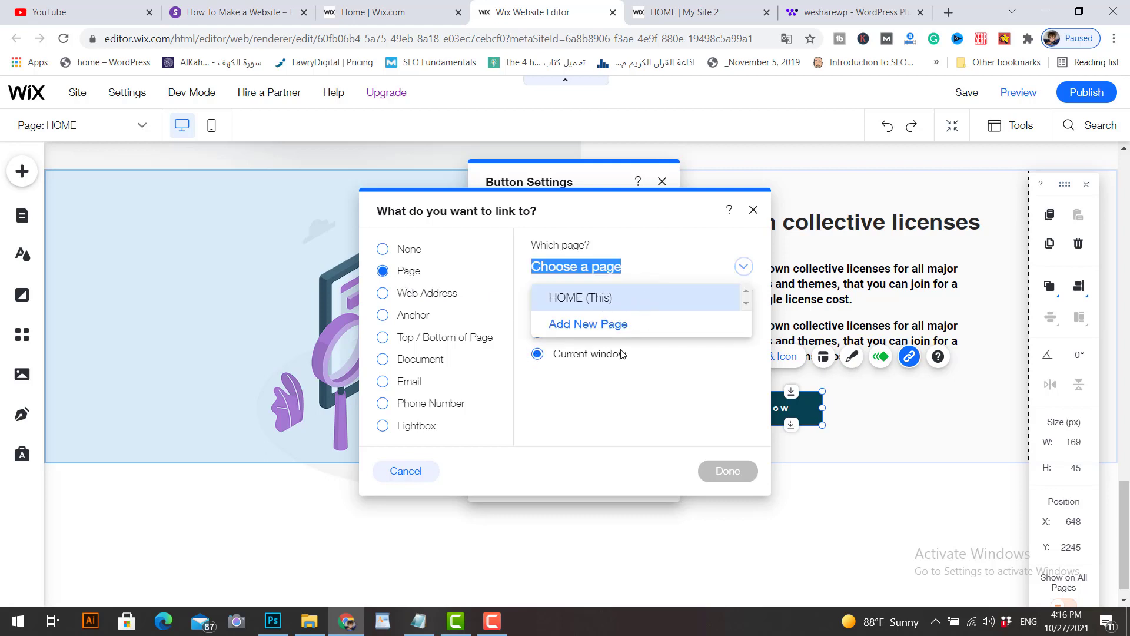
{"action": "left_click", "coordinate": [629, 397]}
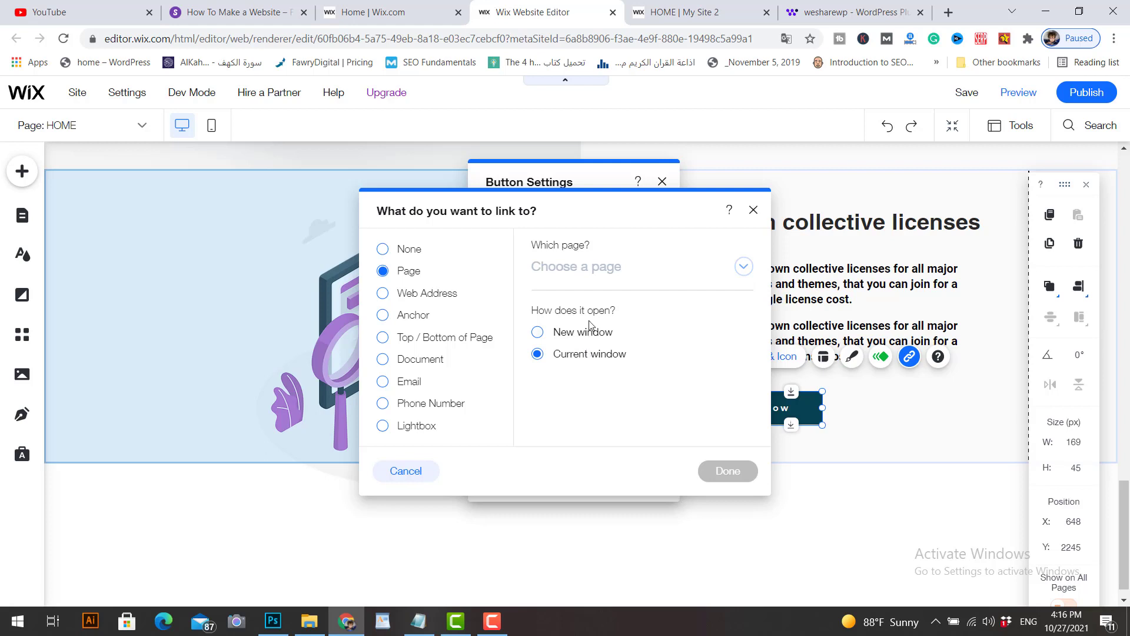
{"action": "left_click", "coordinate": [406, 296]}
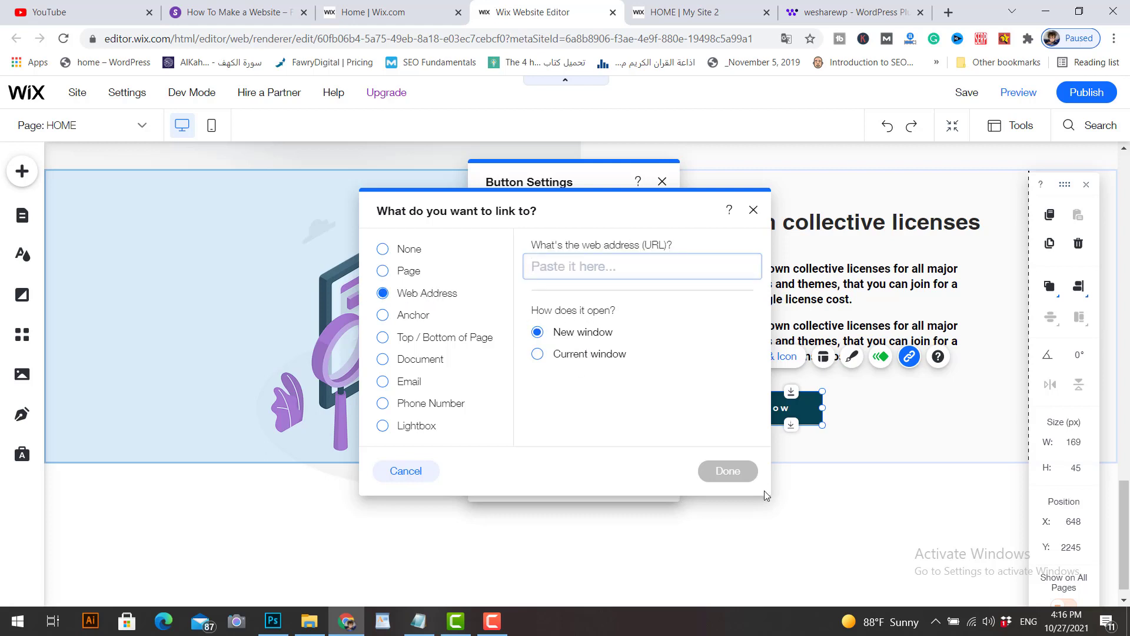
{"action": "left_click", "coordinate": [753, 211]}
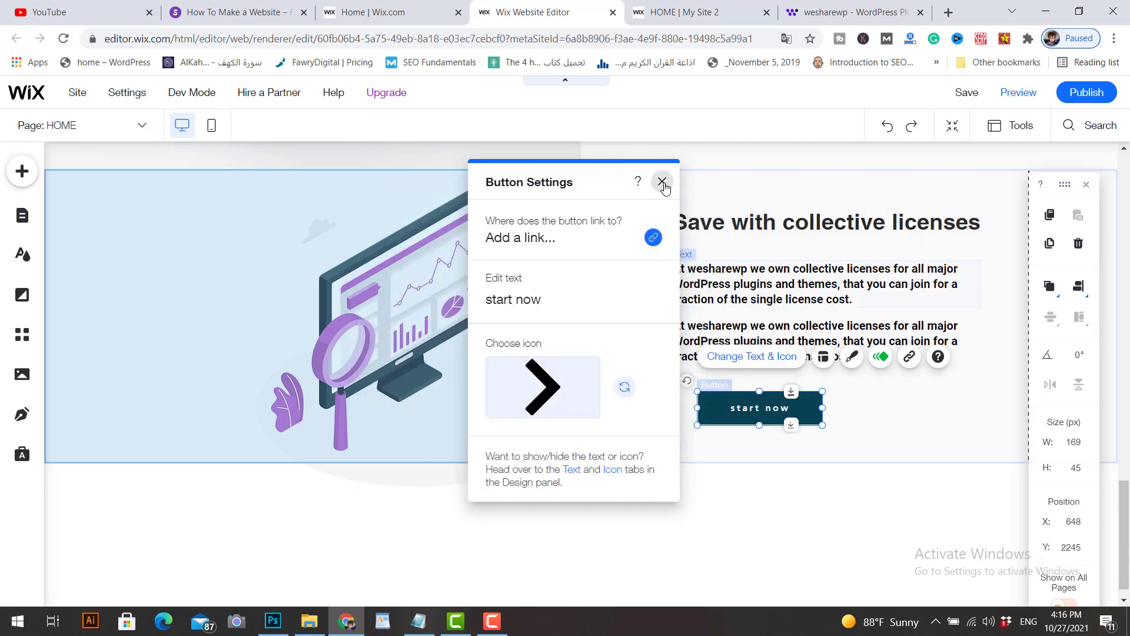
Step: Close the button settings and move the start now button so its edge lines up with the start of the paragraphs above
{"action": "left_click", "coordinate": [663, 182]}
{"action": "left_click", "coordinate": [757, 428]}
{"action": "left_click", "coordinate": [780, 415]}
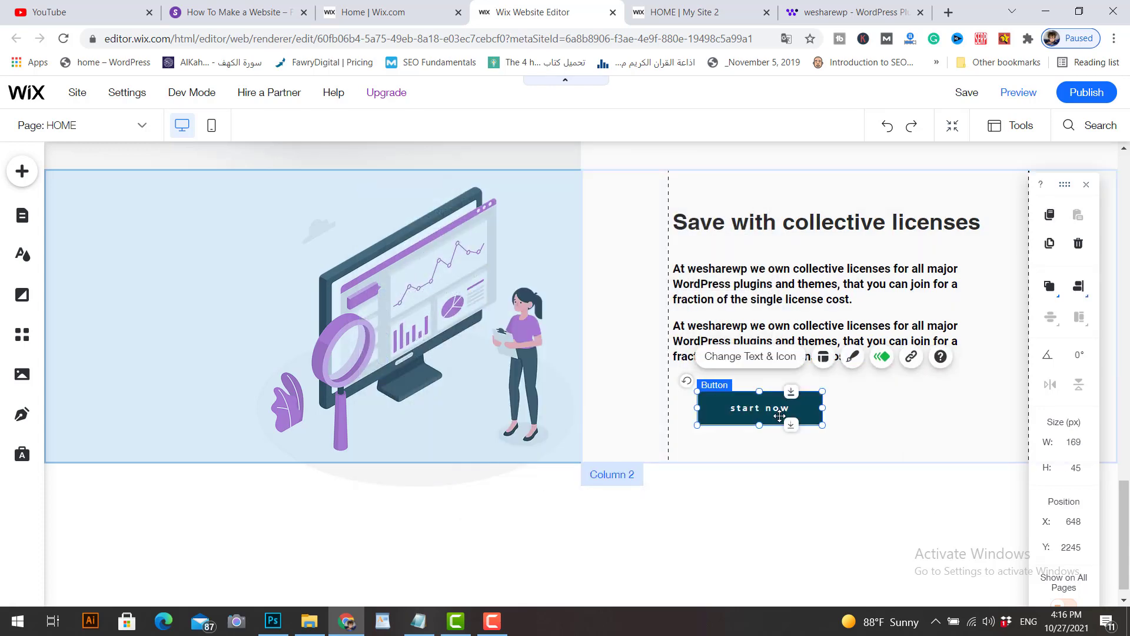
{"action": "left_click_drag", "start_coordinate": [780, 415], "coordinate": [757, 415]}
{"action": "left_click", "coordinate": [861, 426]}
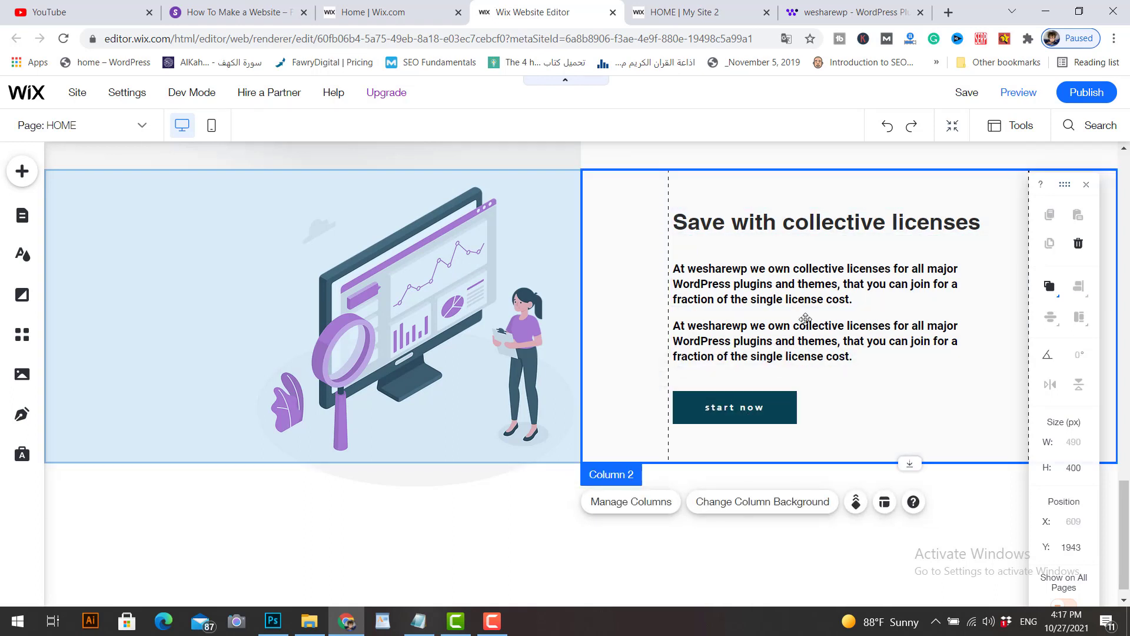
Step: Customize the start now button's design by setting its regular background fill to the medium blue theme color
{"action": "left_click", "coordinate": [1001, 108]}
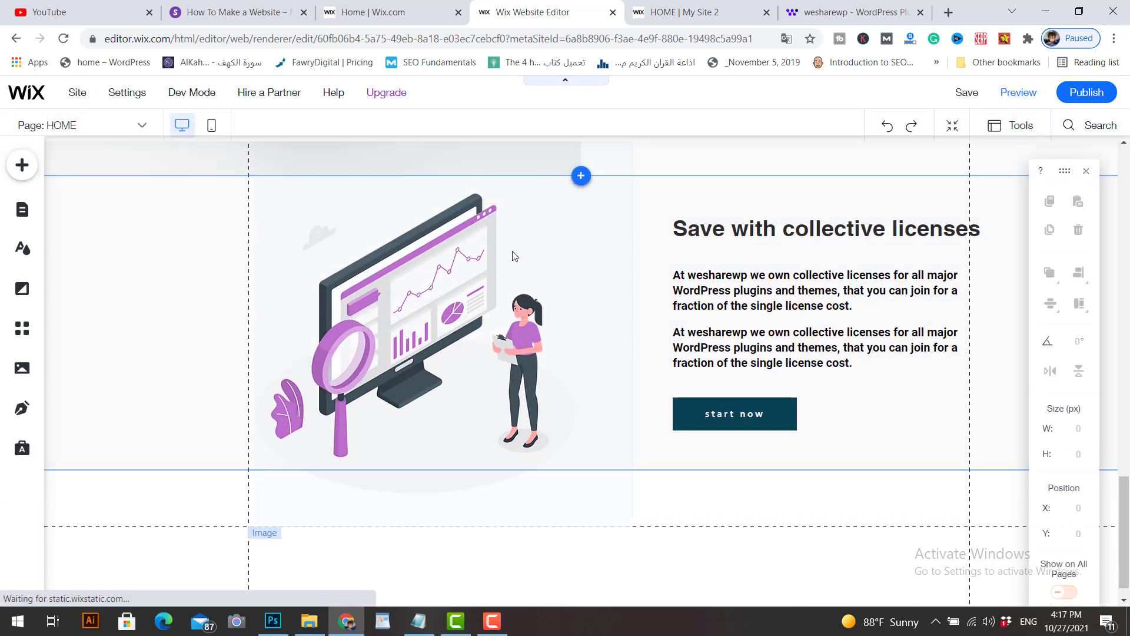
{"action": "left_click", "coordinate": [777, 423]}
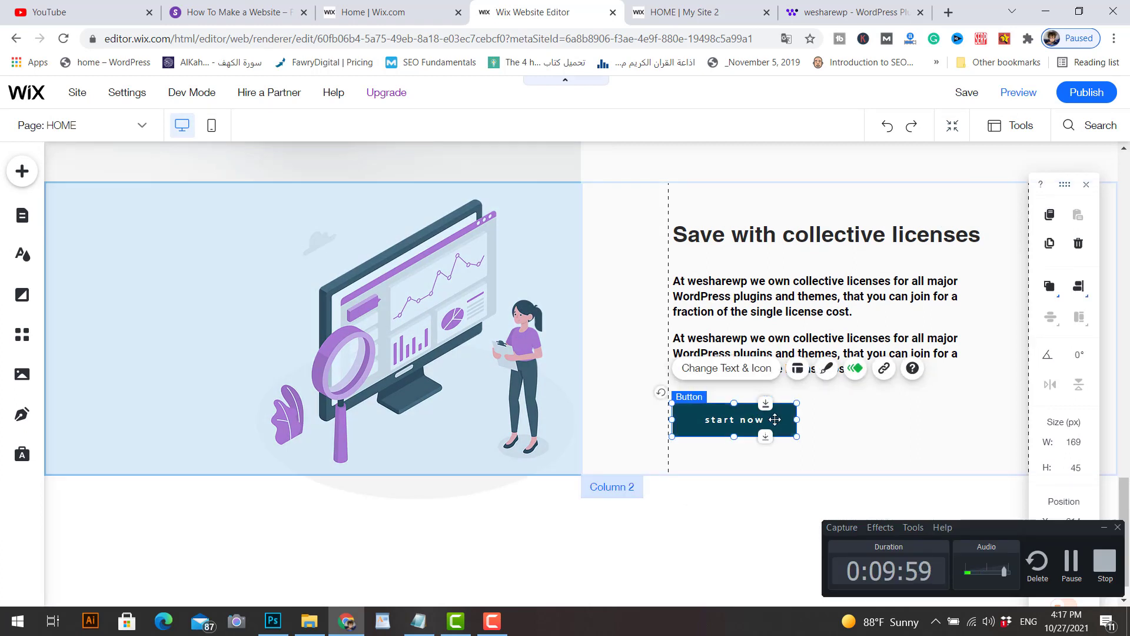
{"action": "left_click", "coordinate": [819, 376]}
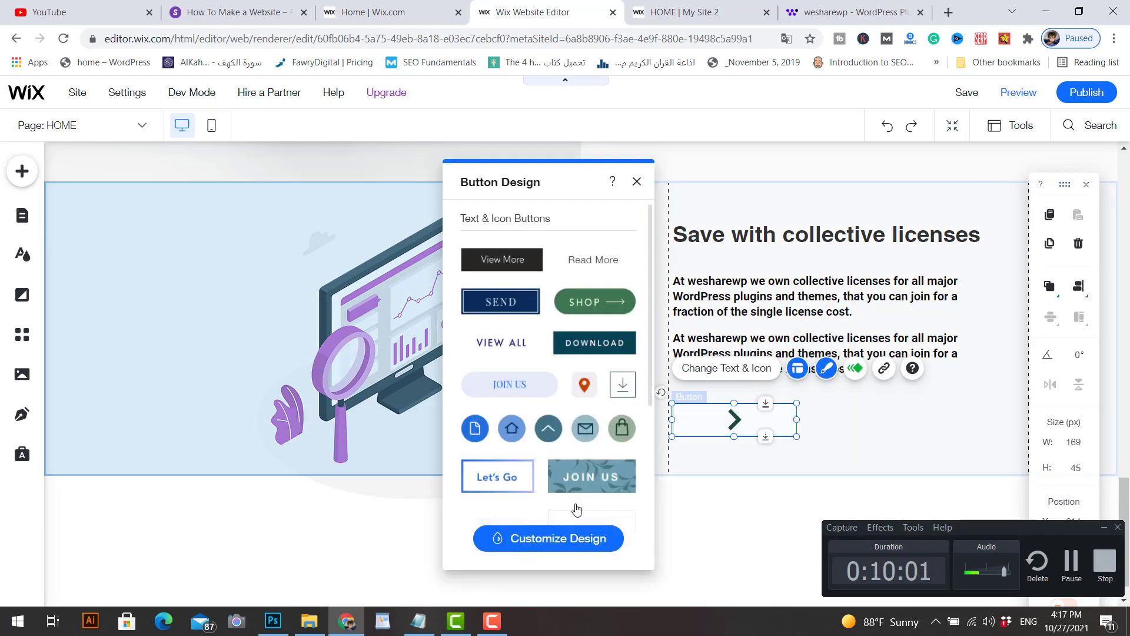
{"action": "left_click", "coordinate": [553, 541]}
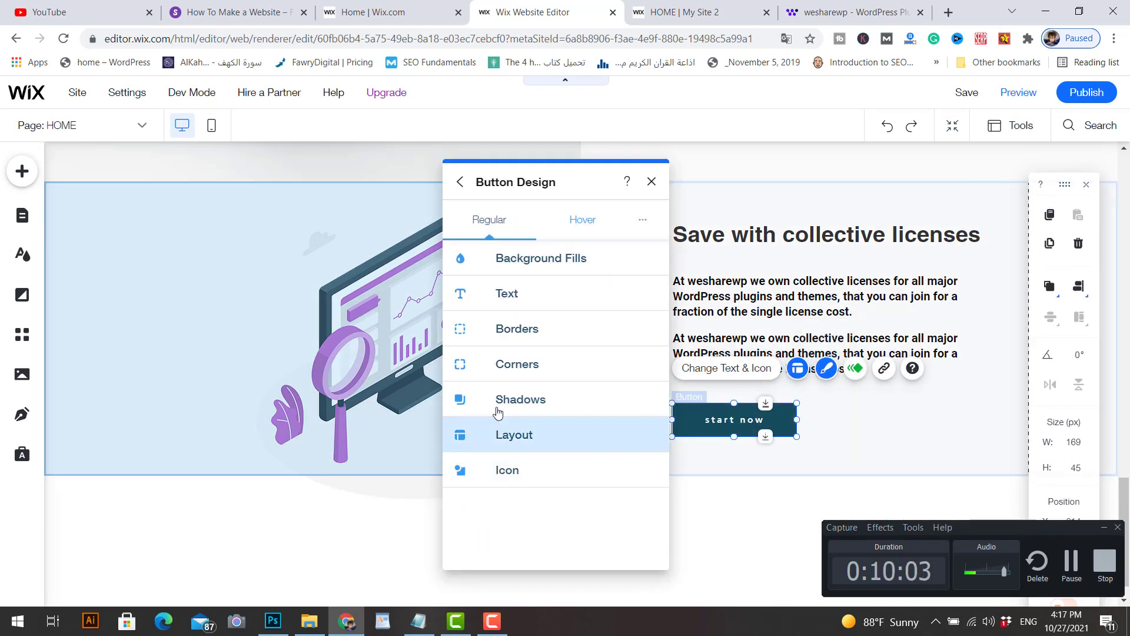
{"action": "left_click", "coordinate": [539, 264]}
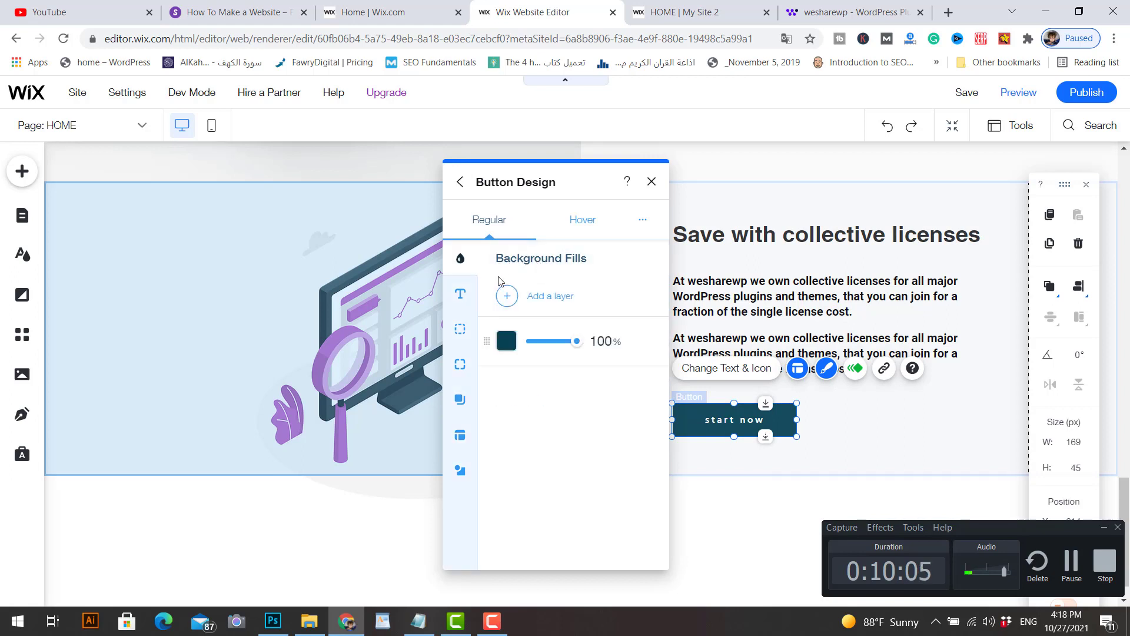
{"action": "left_click", "coordinate": [506, 341]}
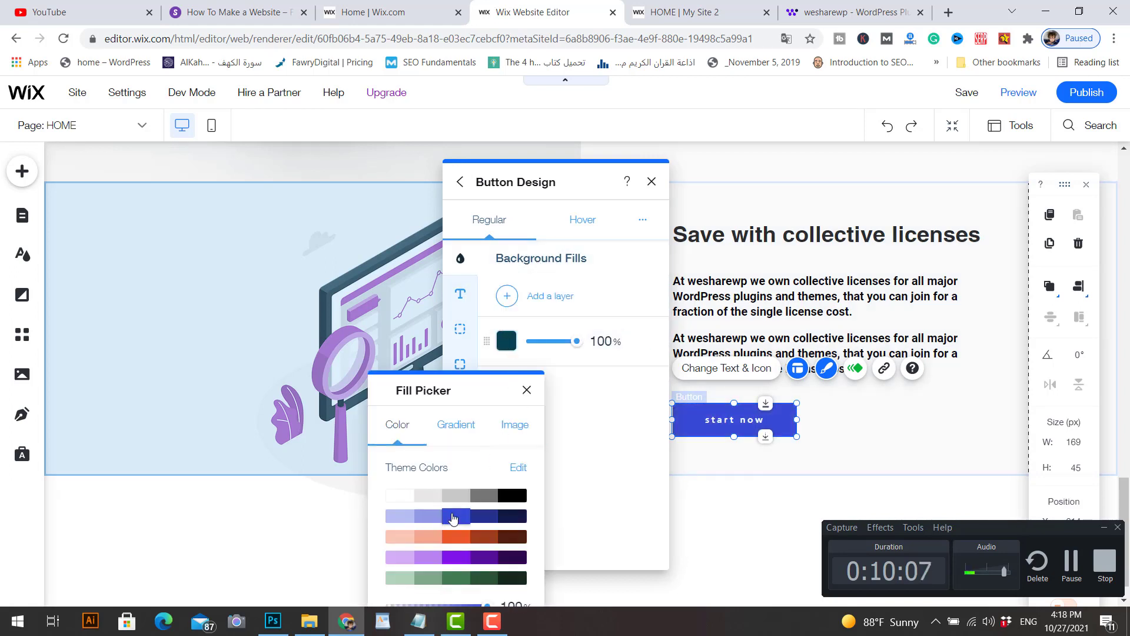
{"action": "left_click", "coordinate": [455, 518]}
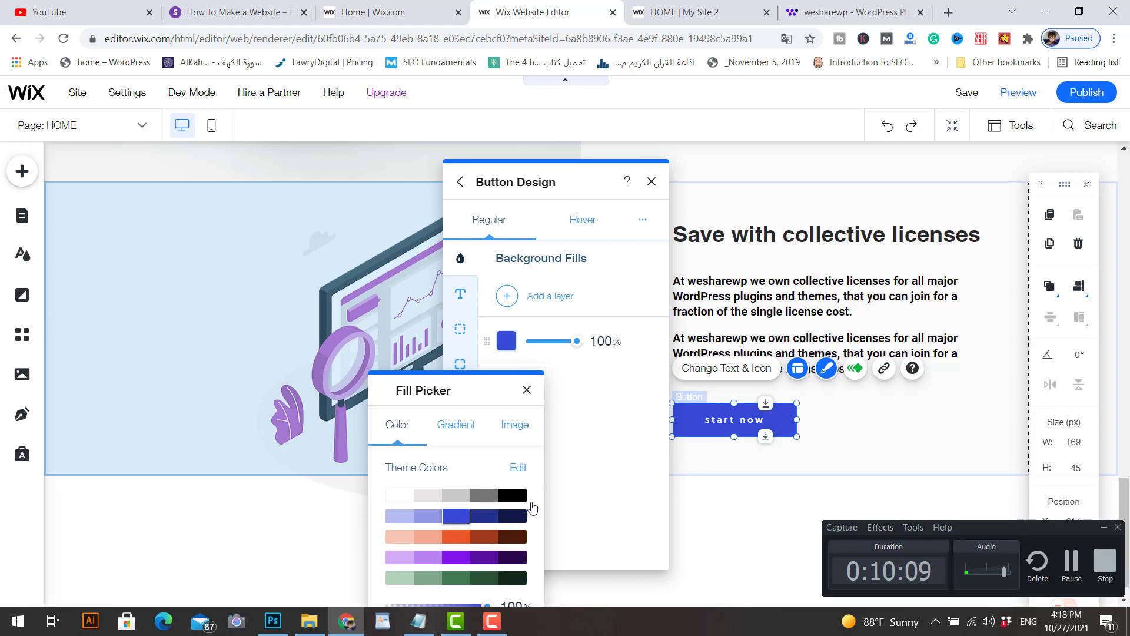
{"action": "left_click", "coordinate": [516, 315]}
Step: Set the start now button's hover background fill to the orange theme color
{"action": "left_click", "coordinate": [582, 222]}
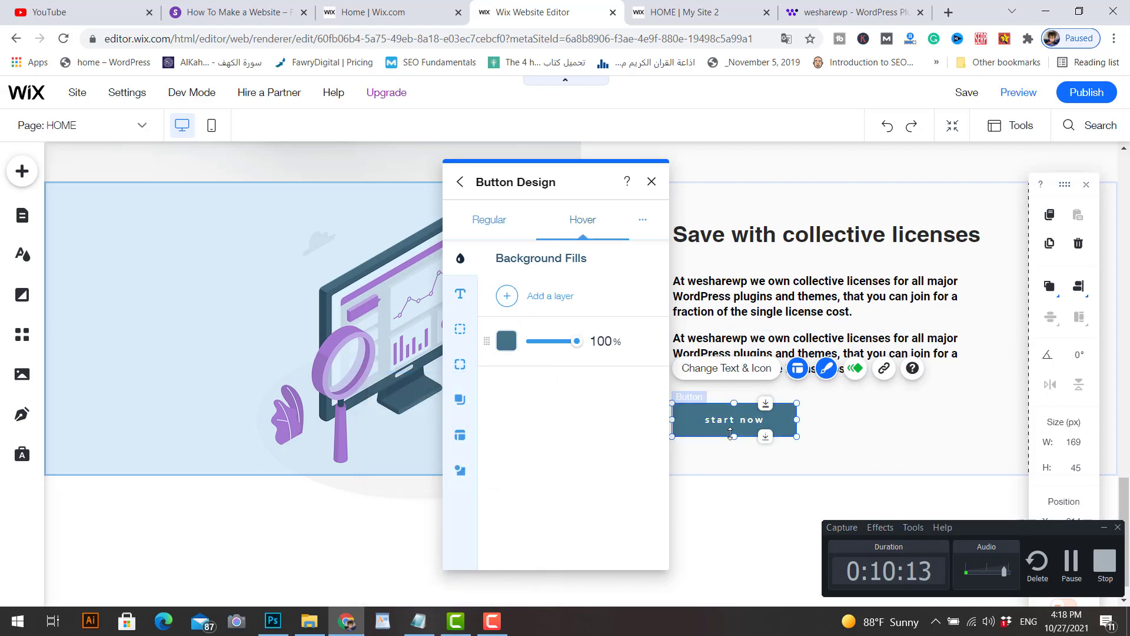
{"action": "left_click", "coordinate": [506, 341]}
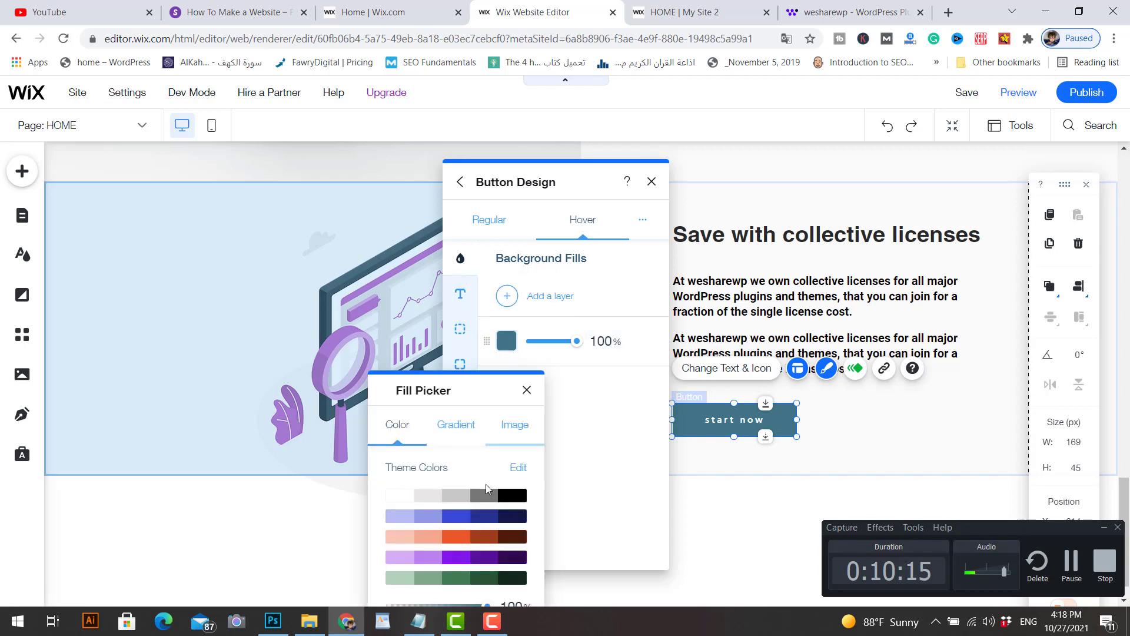
{"action": "left_click", "coordinate": [460, 539]}
{"action": "left_click", "coordinate": [593, 404]}
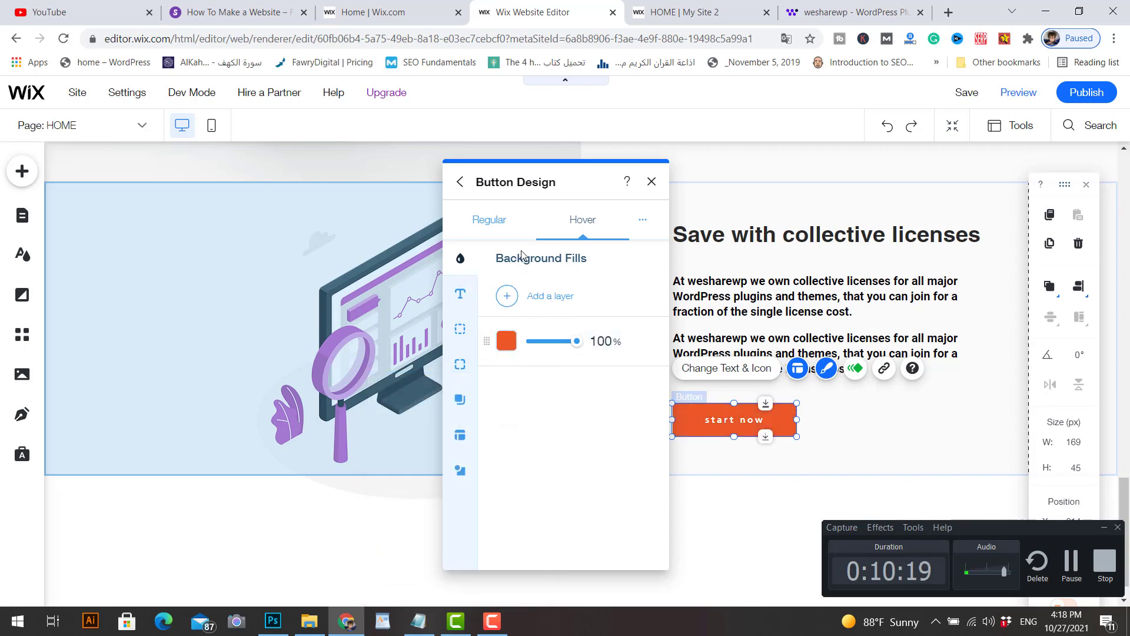
Step: Add a second hover background layer in the bright purple theme color above the orange fill, at 40% opacity
{"action": "left_click", "coordinate": [493, 222]}
{"action": "left_click", "coordinate": [574, 227]}
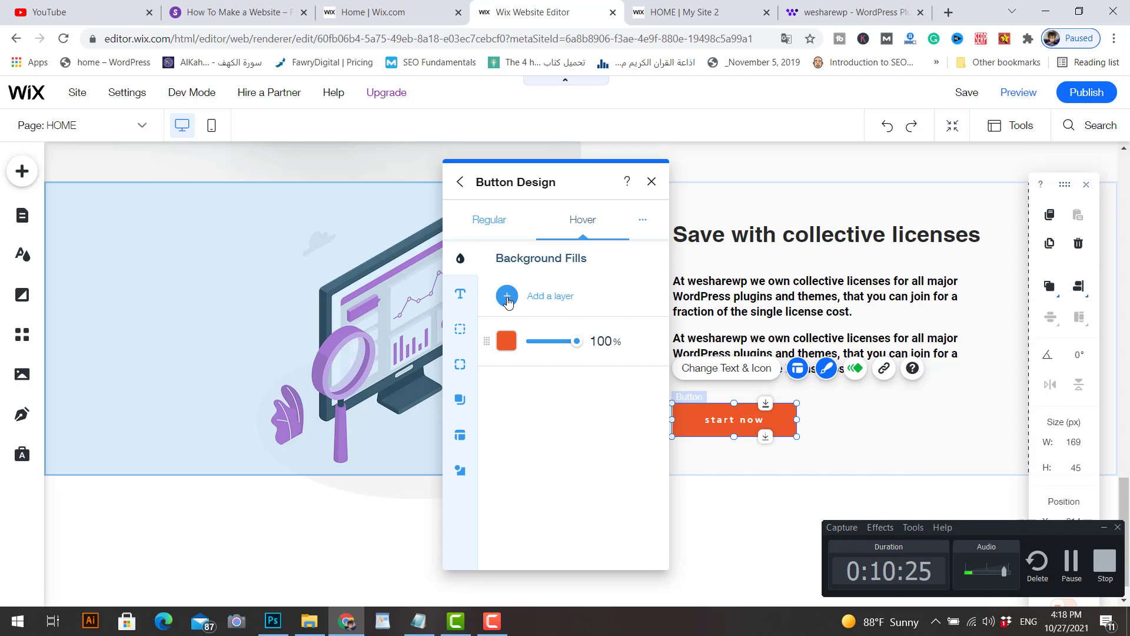
{"action": "left_click", "coordinate": [507, 296]}
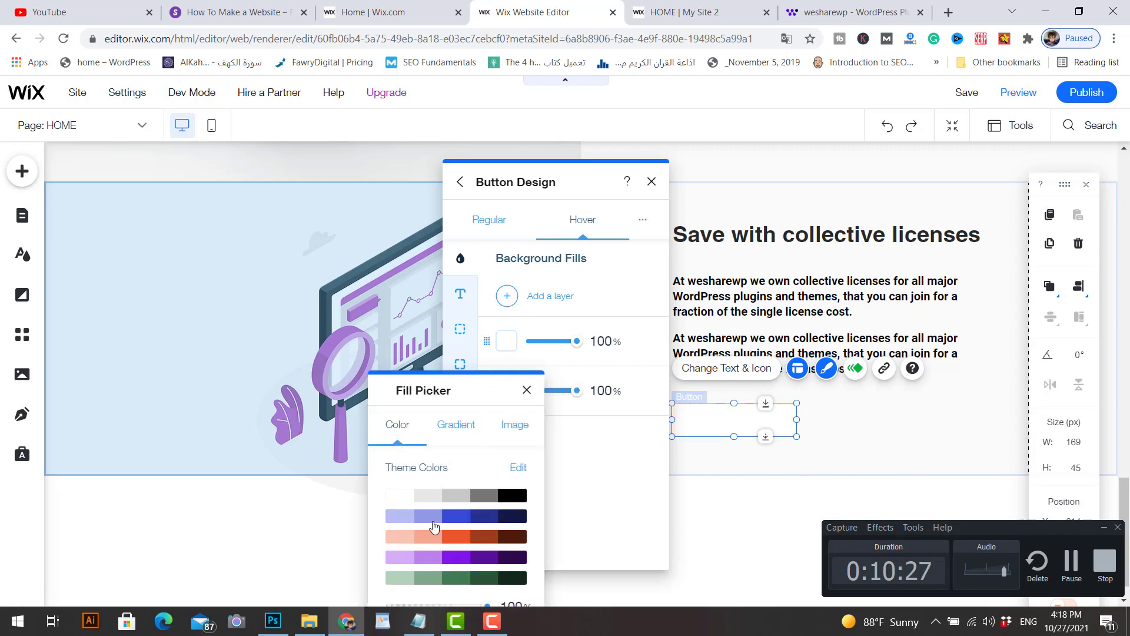
{"action": "left_click", "coordinate": [433, 518]}
{"action": "left_click", "coordinate": [456, 557]}
{"action": "left_click", "coordinate": [602, 461]}
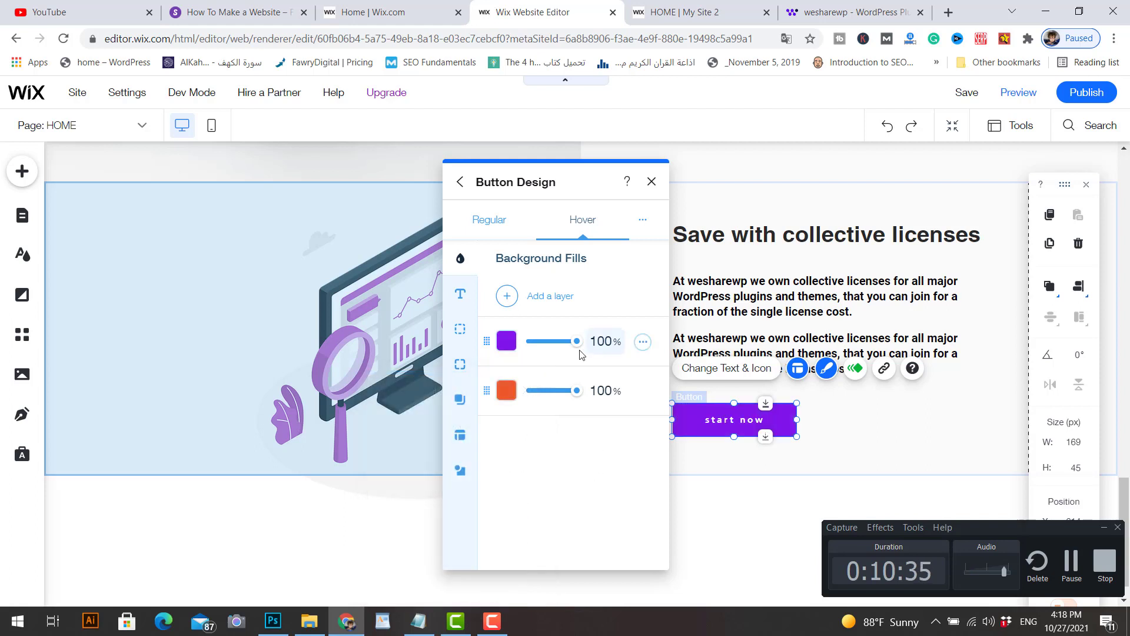
{"action": "left_click_drag", "start_coordinate": [553, 345], "coordinate": [546, 344]}
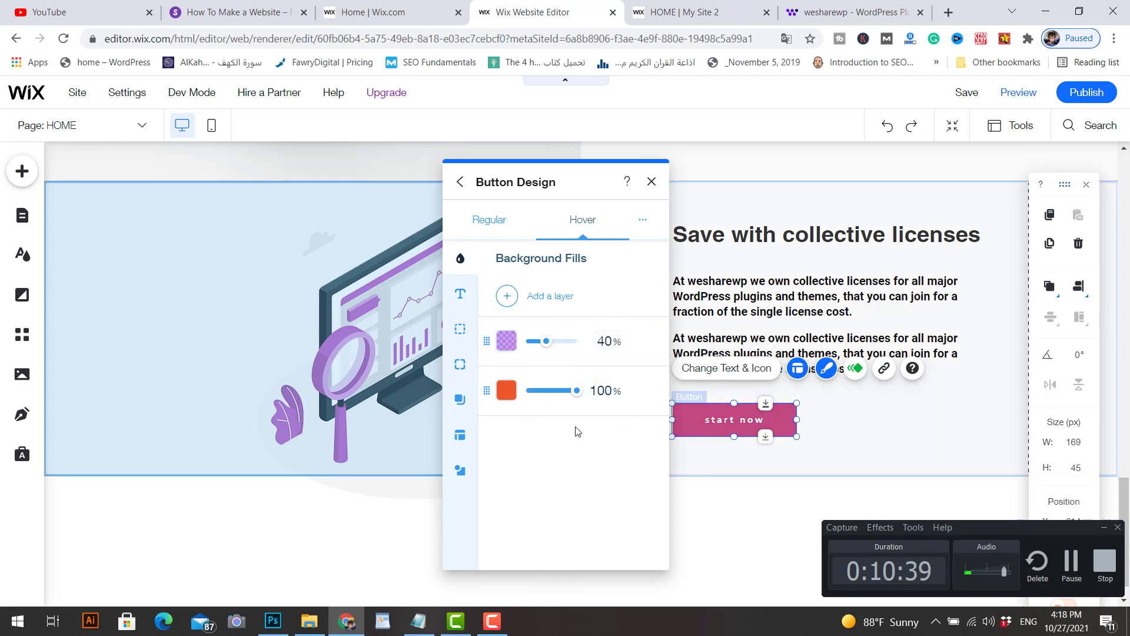
Step: Set the start now button's hover text font size to 18 px
{"action": "left_click", "coordinate": [460, 299]}
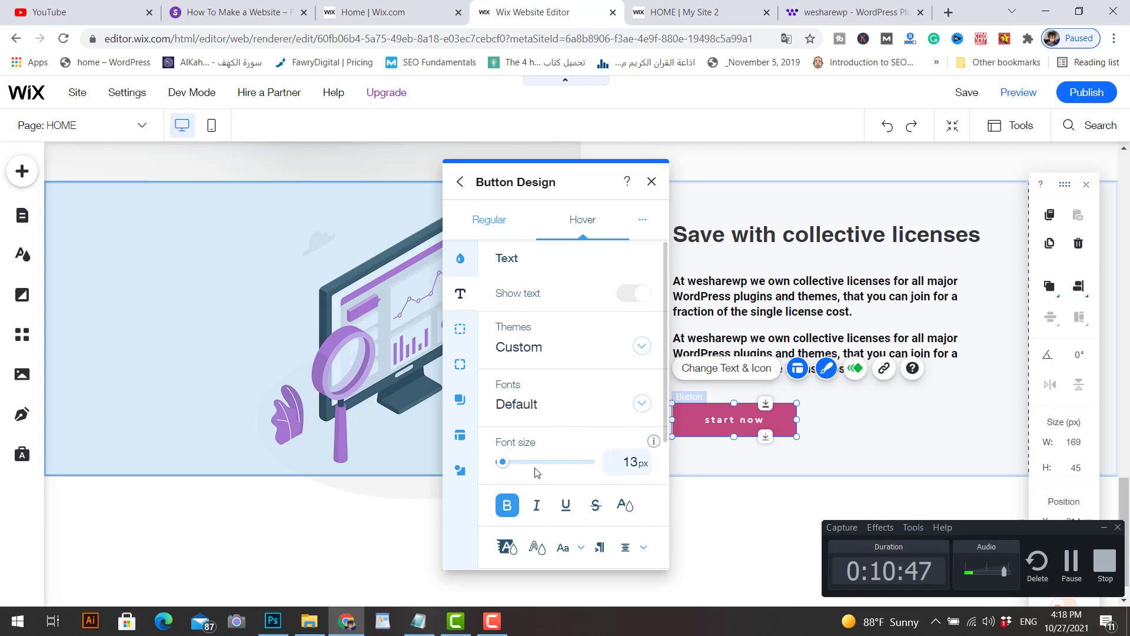
{"action": "left_click_drag", "start_coordinate": [502, 465], "coordinate": [523, 468]}
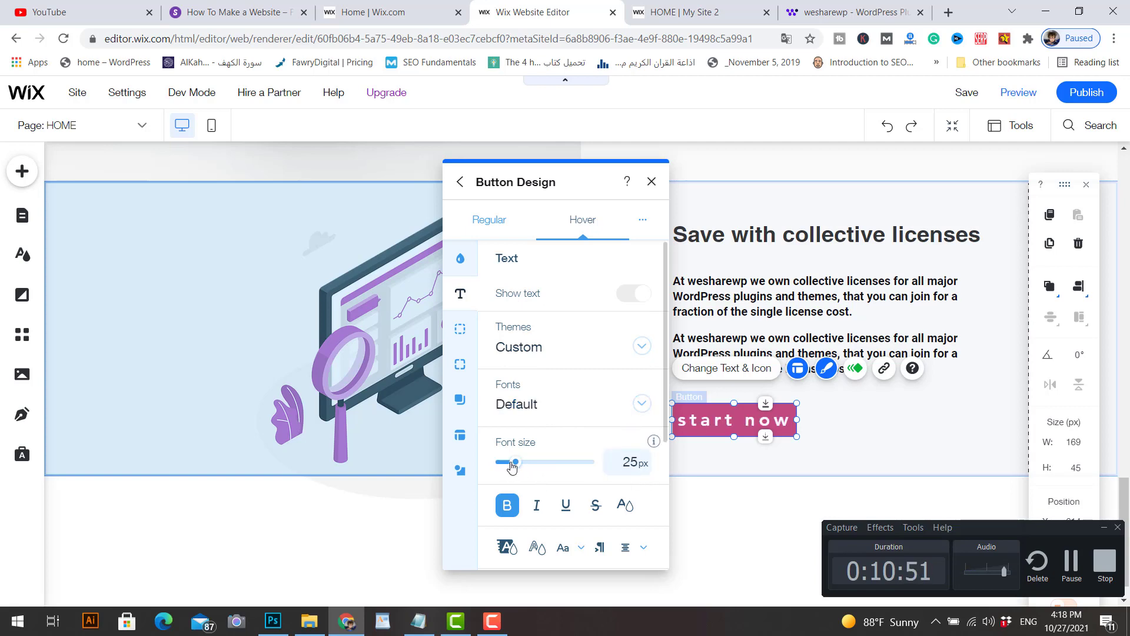
{"action": "left_click", "coordinate": [510, 466]}
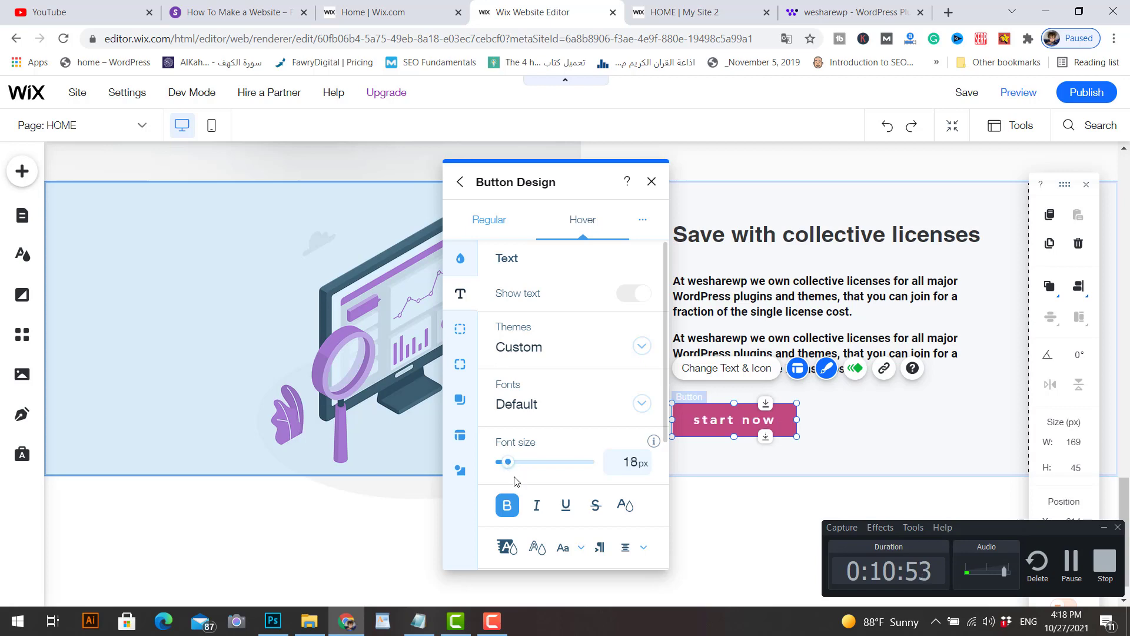
Step: Add a black shadow to the button's hover text with a 3° angle and 2 px distance
{"action": "scroll", "coordinate": [516, 465], "scroll_direction": "down", "scroll_amount": 2}
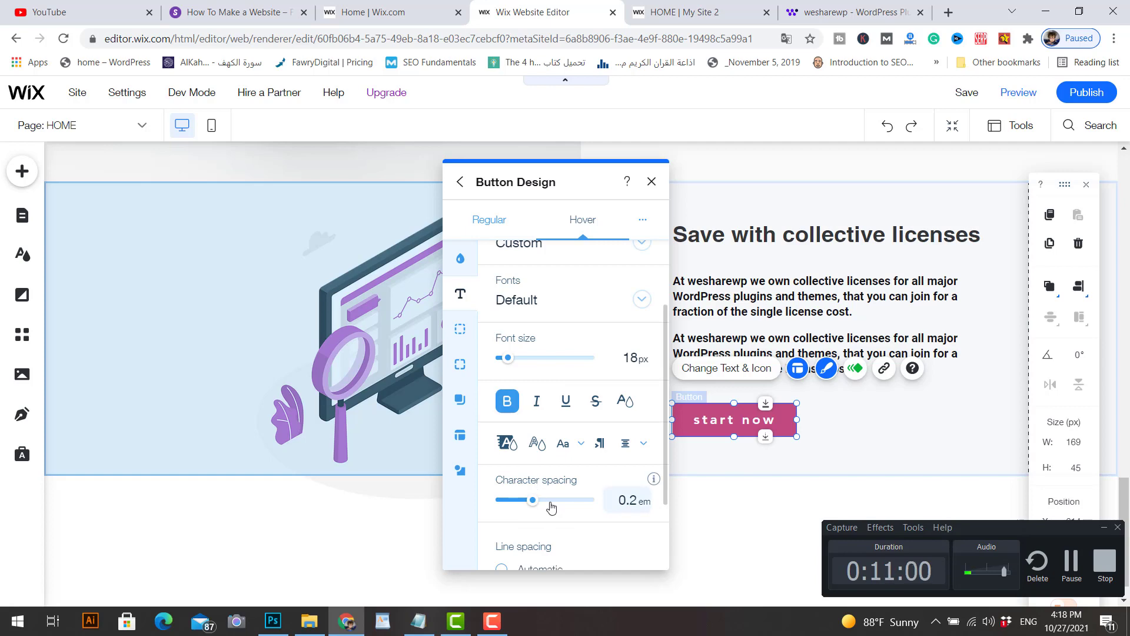
{"action": "left_click_drag", "start_coordinate": [664, 494], "coordinate": [666, 557]}
{"action": "left_click", "coordinate": [499, 559]}
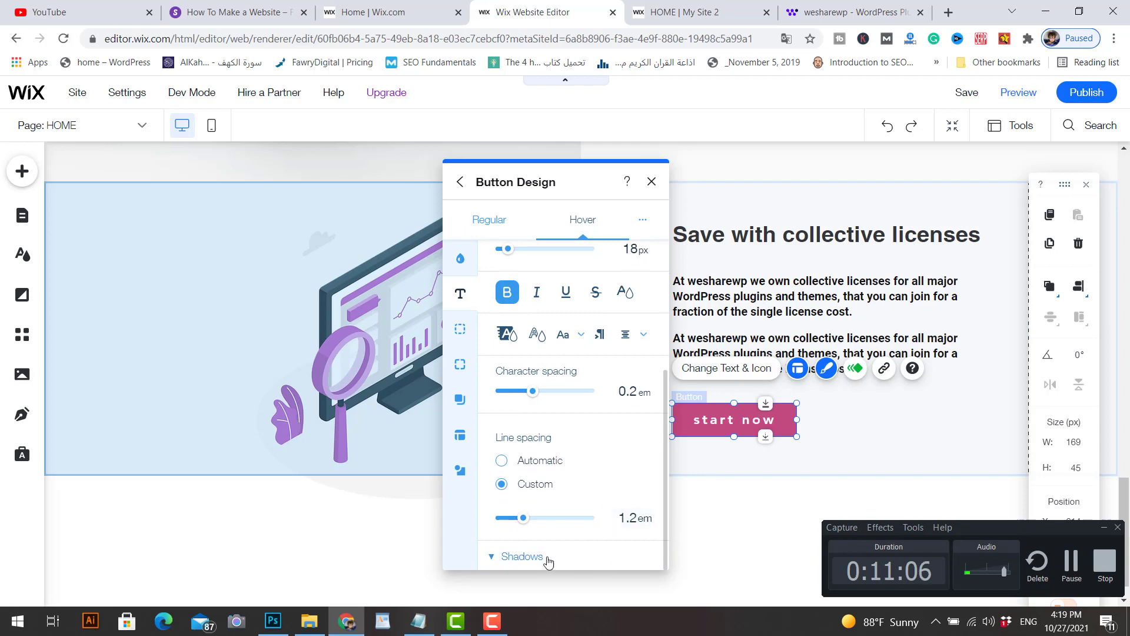
{"action": "scroll", "coordinate": [548, 553], "scroll_direction": "down", "scroll_amount": 2}
{"action": "left_click", "coordinate": [549, 510]}
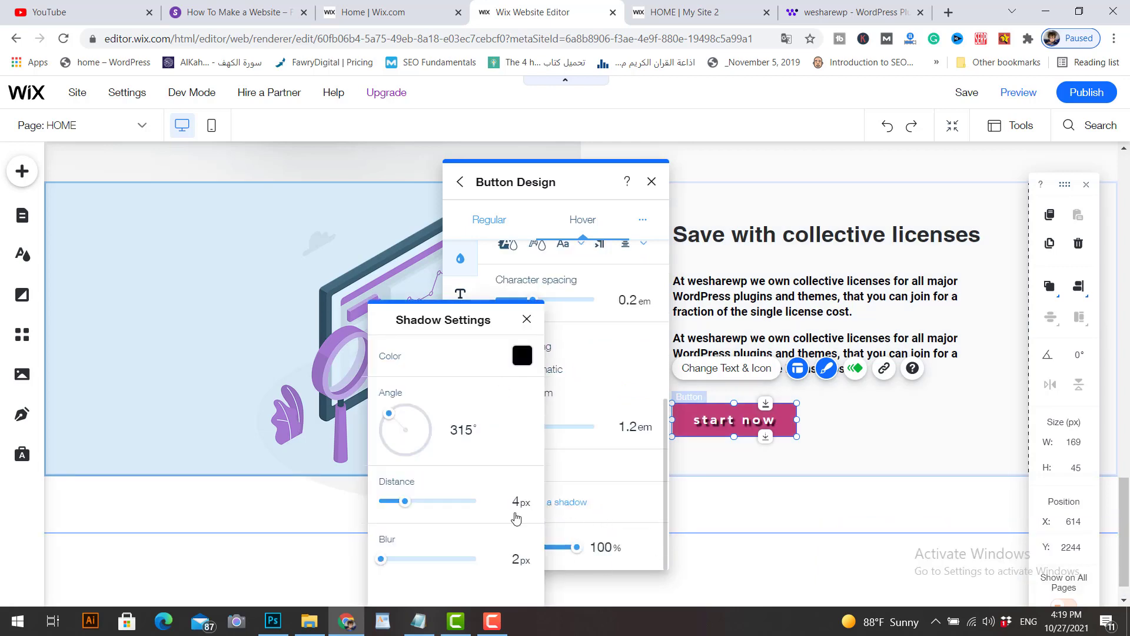
{"action": "left_click", "coordinate": [417, 433]}
{"action": "left_click", "coordinate": [419, 434]}
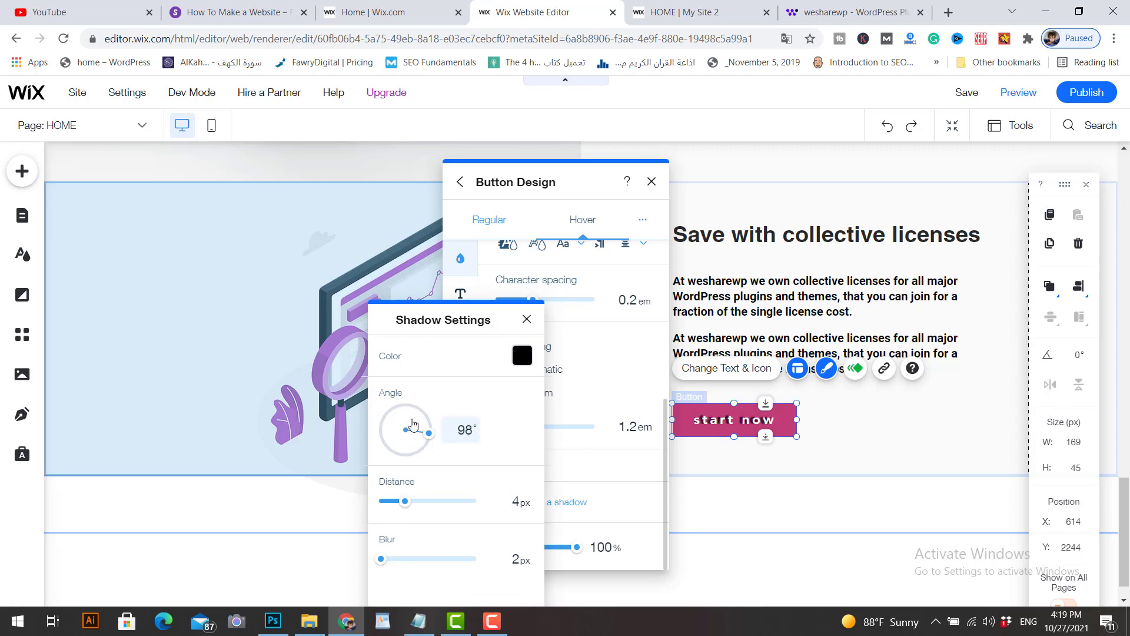
{"action": "left_click", "coordinate": [407, 407]}
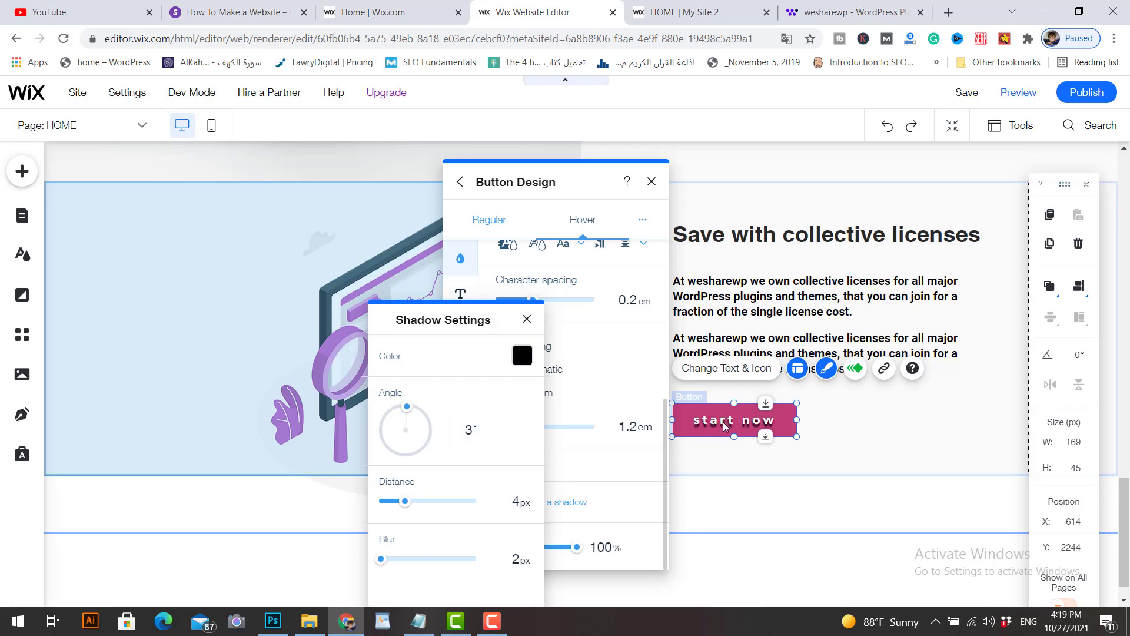
{"action": "left_click_drag", "start_coordinate": [400, 504], "coordinate": [398, 504]}
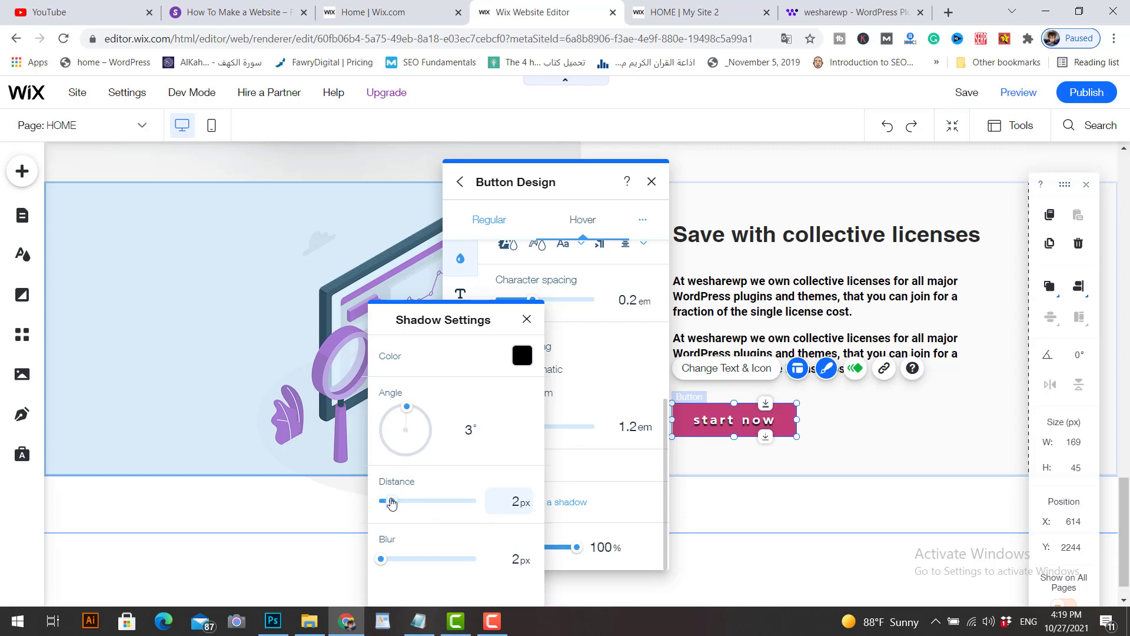
{"action": "left_click", "coordinate": [527, 320]}
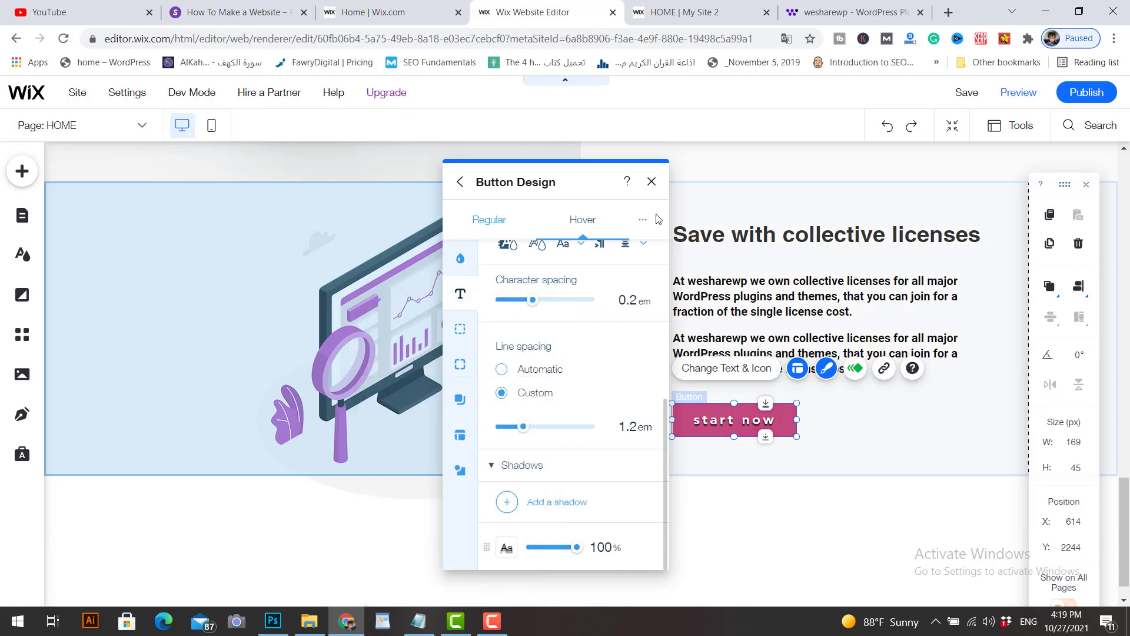
Step: Add an outer shadow to the button's hover state with a 0° angle and 1 px distance
{"action": "left_click", "coordinate": [460, 403]}
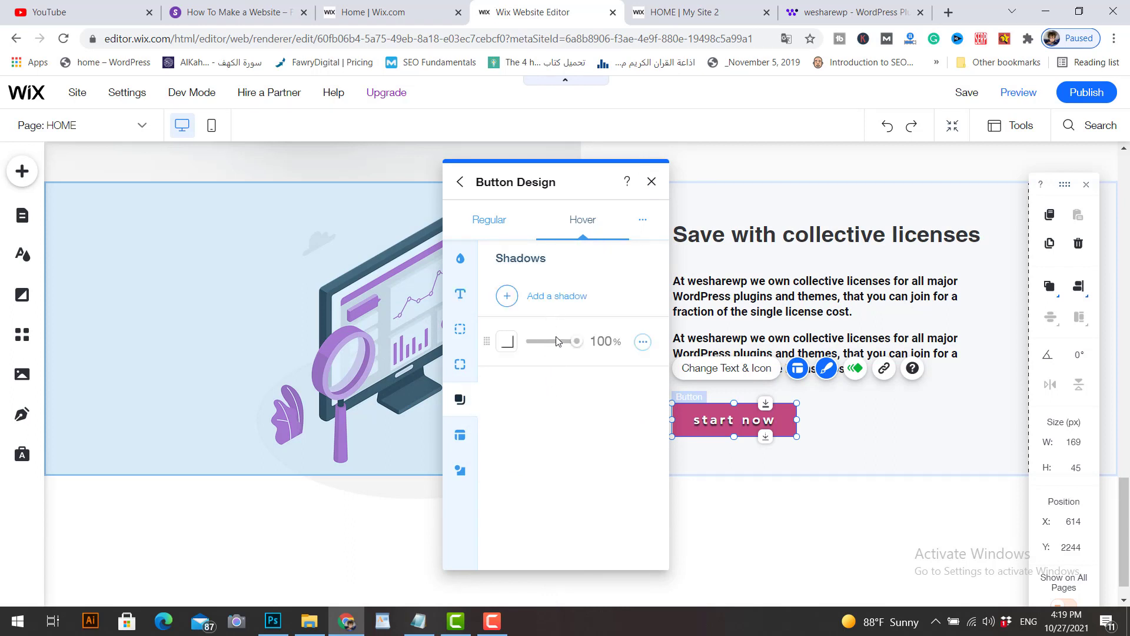
{"action": "left_click", "coordinate": [540, 305]}
{"action": "left_click", "coordinate": [421, 375]}
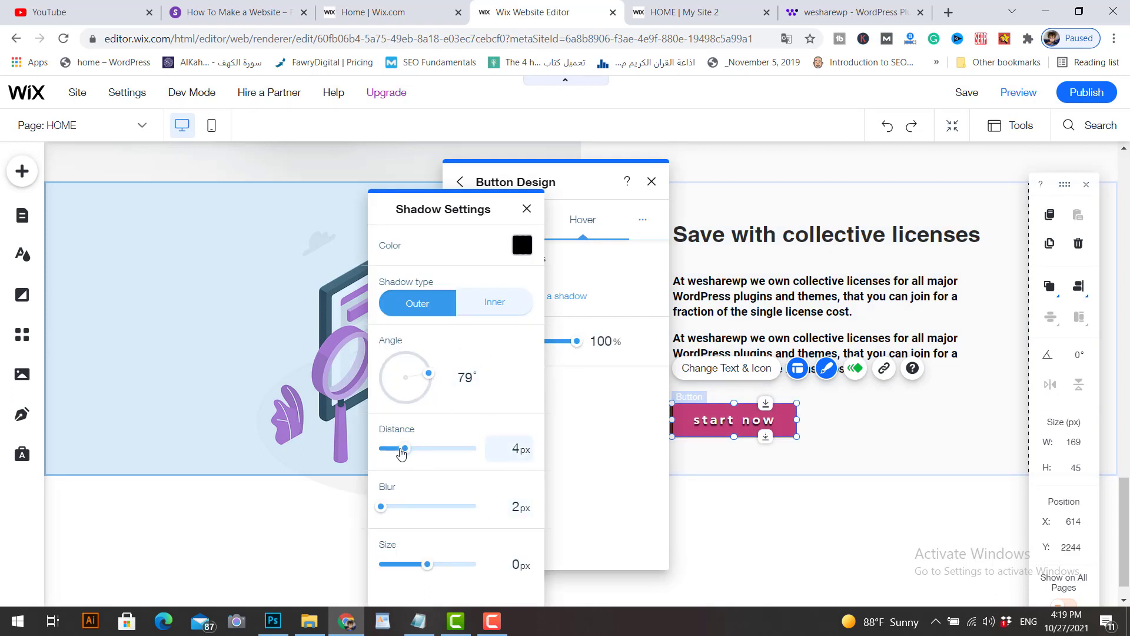
{"action": "left_click_drag", "start_coordinate": [401, 452], "coordinate": [385, 450]}
{"action": "left_click", "coordinate": [406, 355]}
Step: Set the hover button shadow's blur to 15 px and size to -47 px, and finish the button design
{"action": "left_click", "coordinate": [398, 507]}
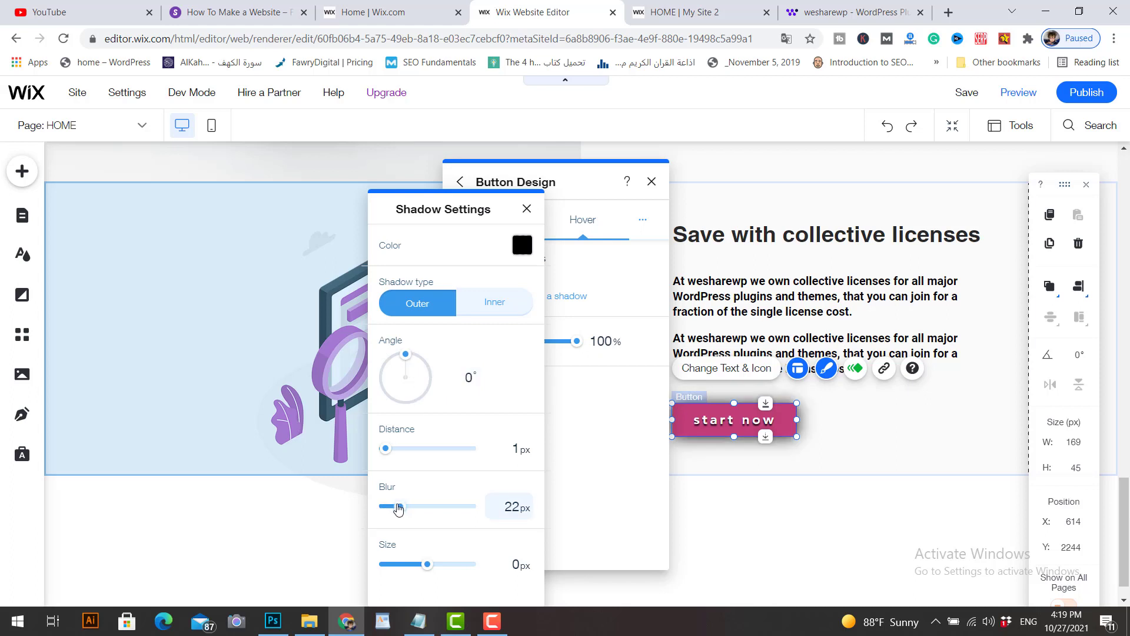
{"action": "left_click_drag", "start_coordinate": [399, 510], "coordinate": [394, 508]}
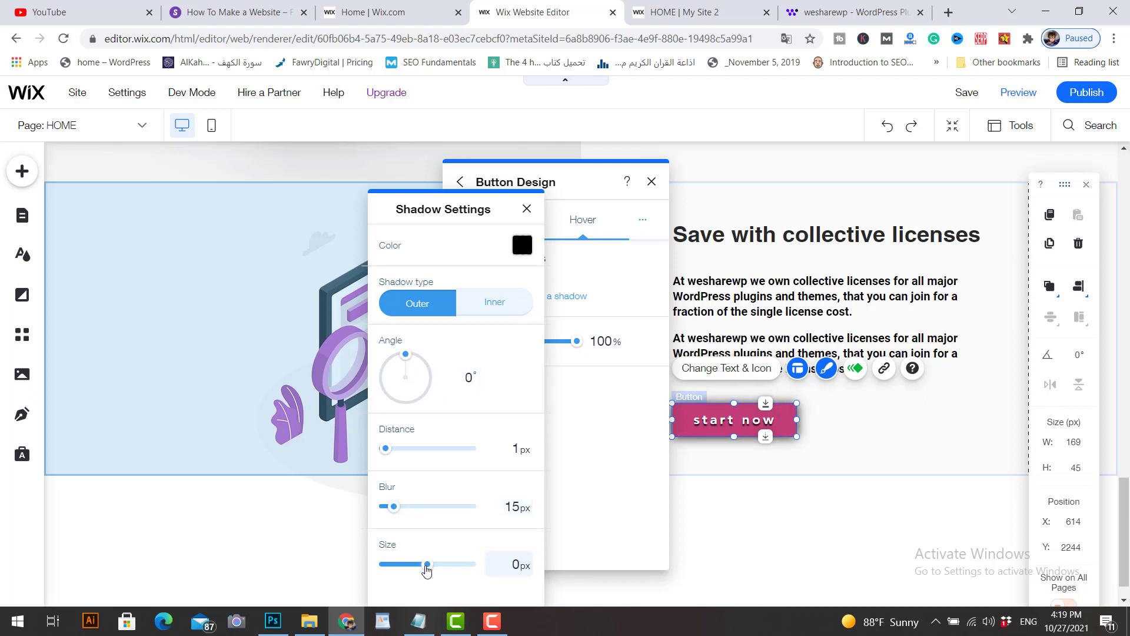
{"action": "left_click_drag", "start_coordinate": [427, 566], "coordinate": [403, 566]}
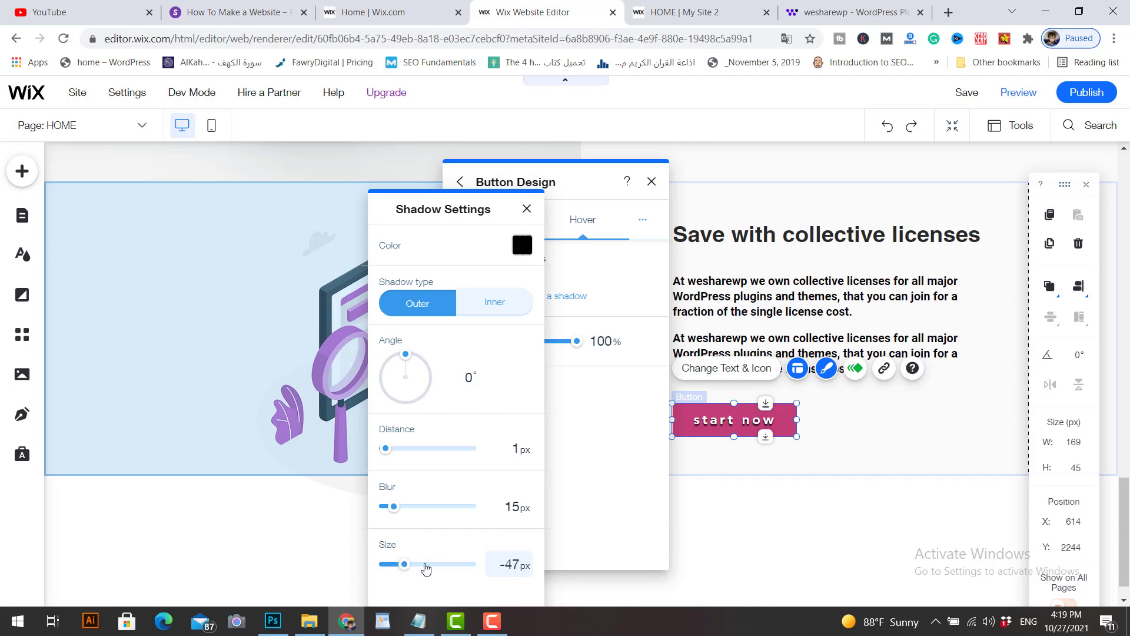
{"action": "left_click", "coordinate": [652, 181]}
{"action": "left_click", "coordinate": [652, 181]}
{"action": "left_click", "coordinate": [895, 431]}
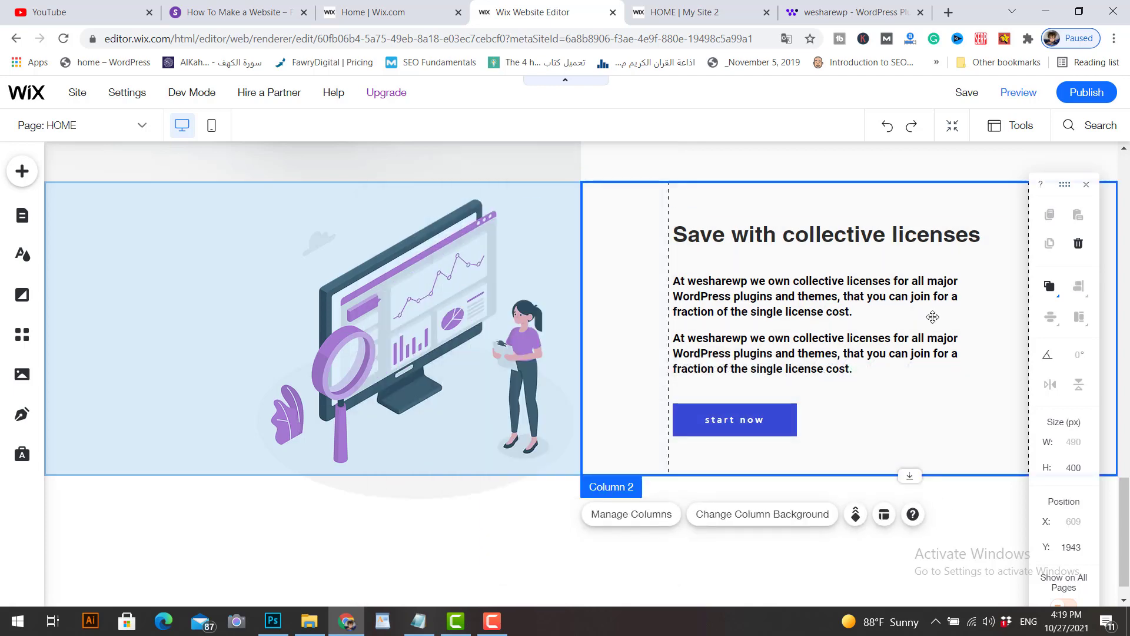
Step: Preview the page to check the start now button's hover effect, and return to the editor
{"action": "left_click", "coordinate": [747, 424]}
{"action": "left_click", "coordinate": [1018, 93]}
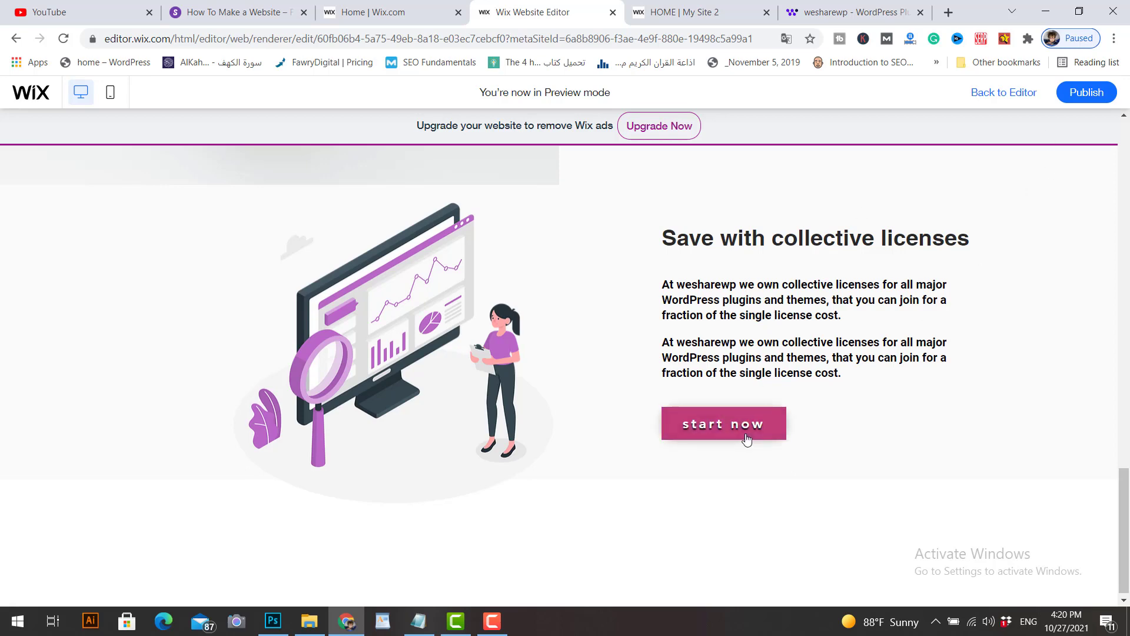
{"action": "left_click", "coordinate": [1005, 95]}
Step: Set the start now button's regular text font size to 18 px, and check the button in a page preview
{"action": "left_click", "coordinate": [734, 422]}
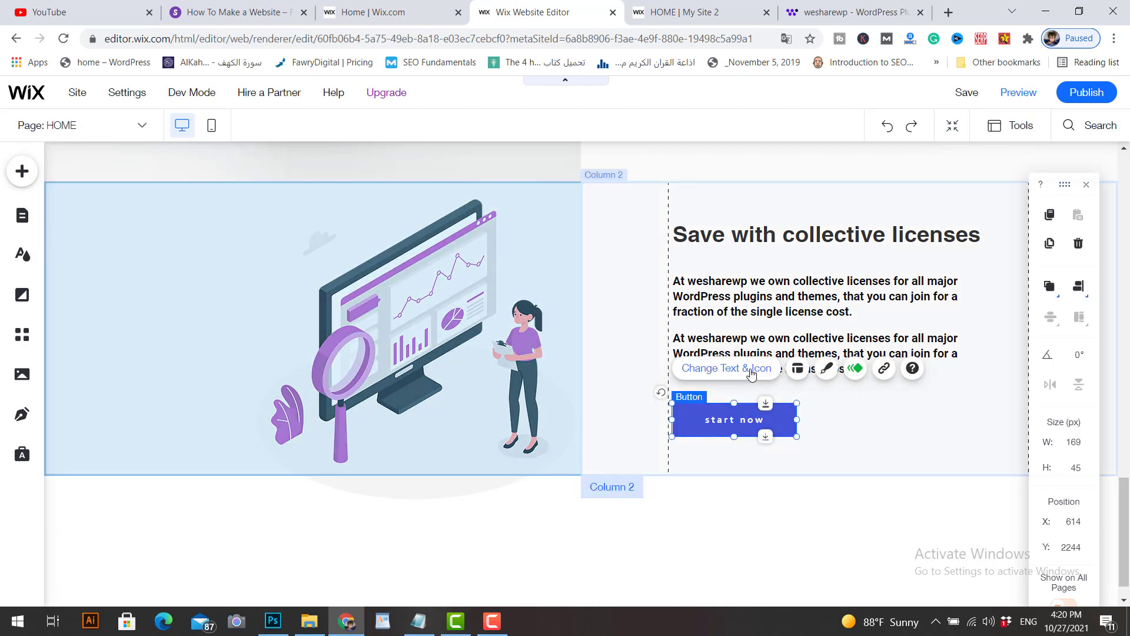
{"action": "left_click", "coordinate": [832, 374]}
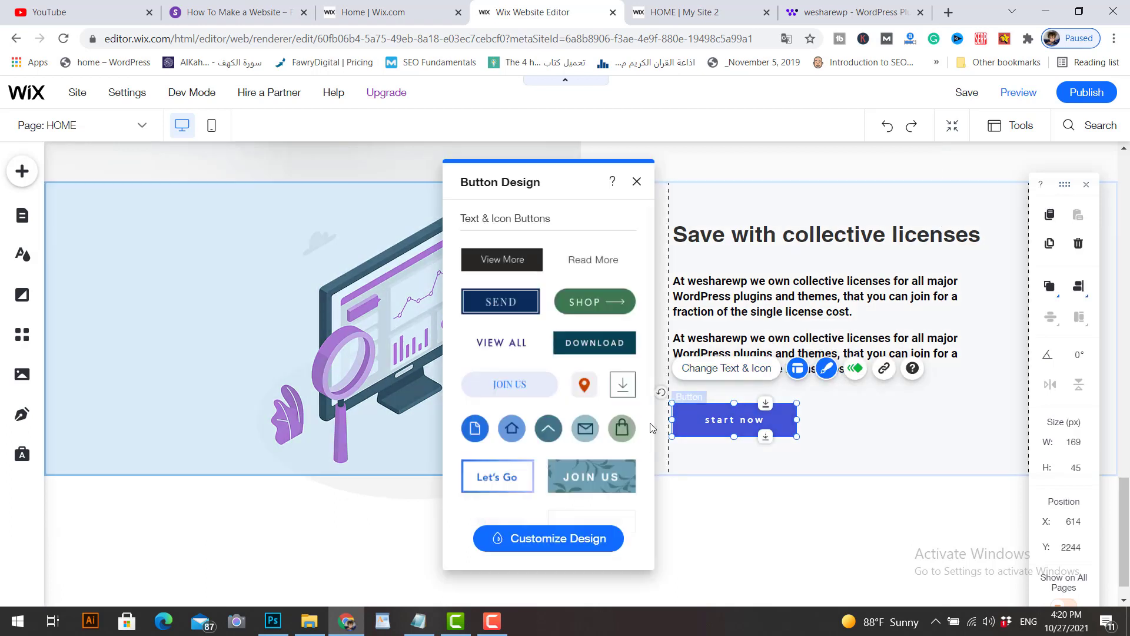
{"action": "left_click", "coordinate": [547, 544]}
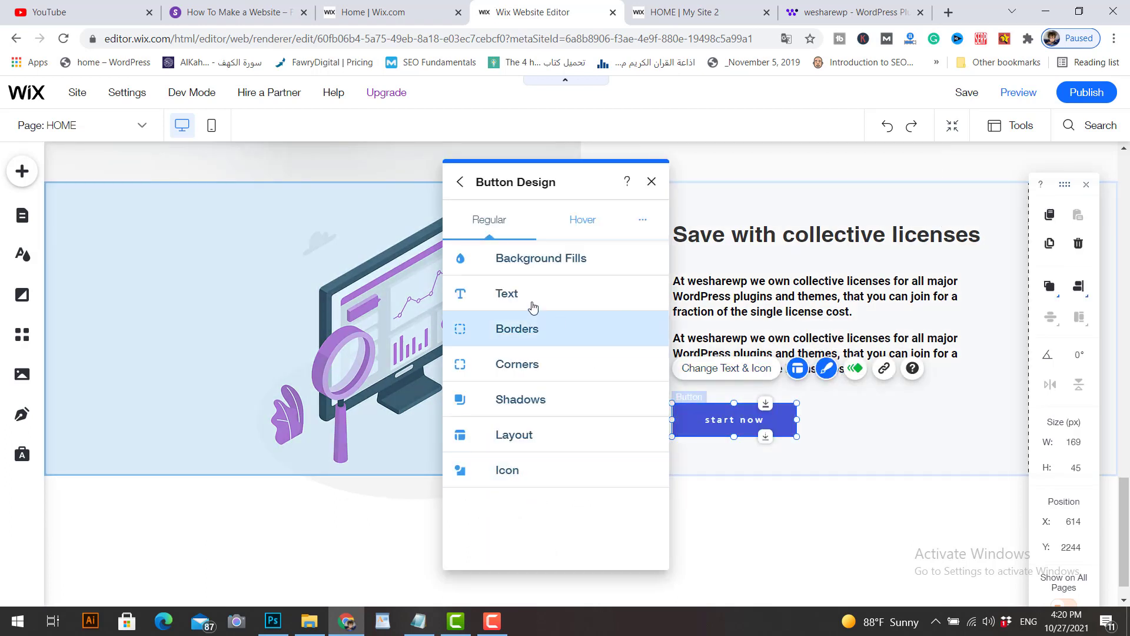
{"action": "left_click", "coordinate": [583, 224]}
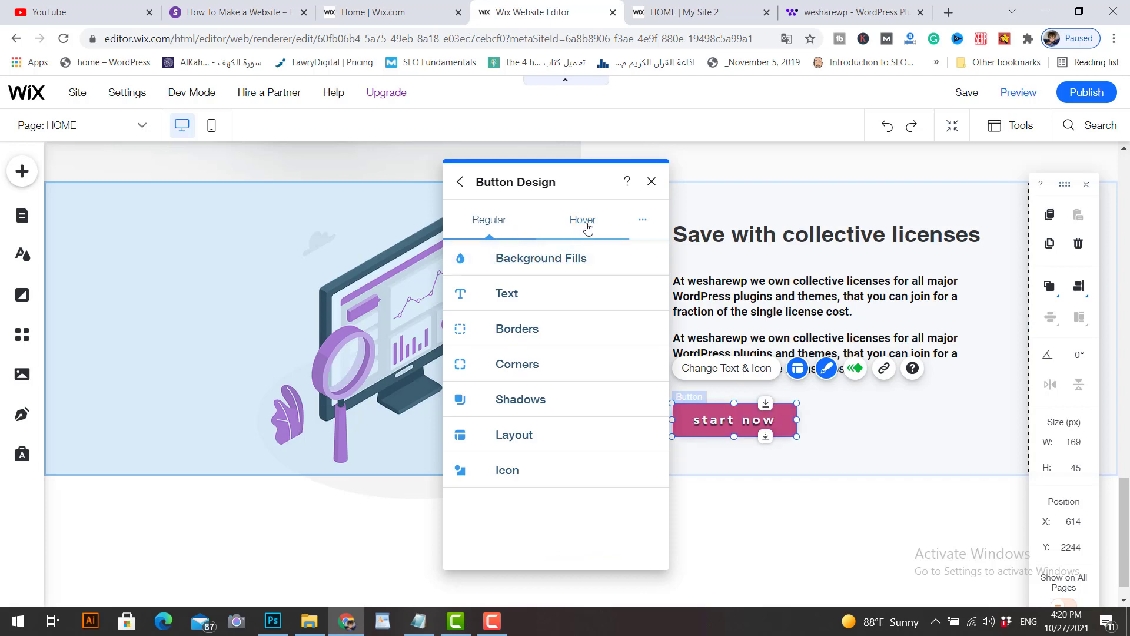
{"action": "left_click", "coordinate": [488, 221]}
{"action": "left_click", "coordinate": [513, 295]}
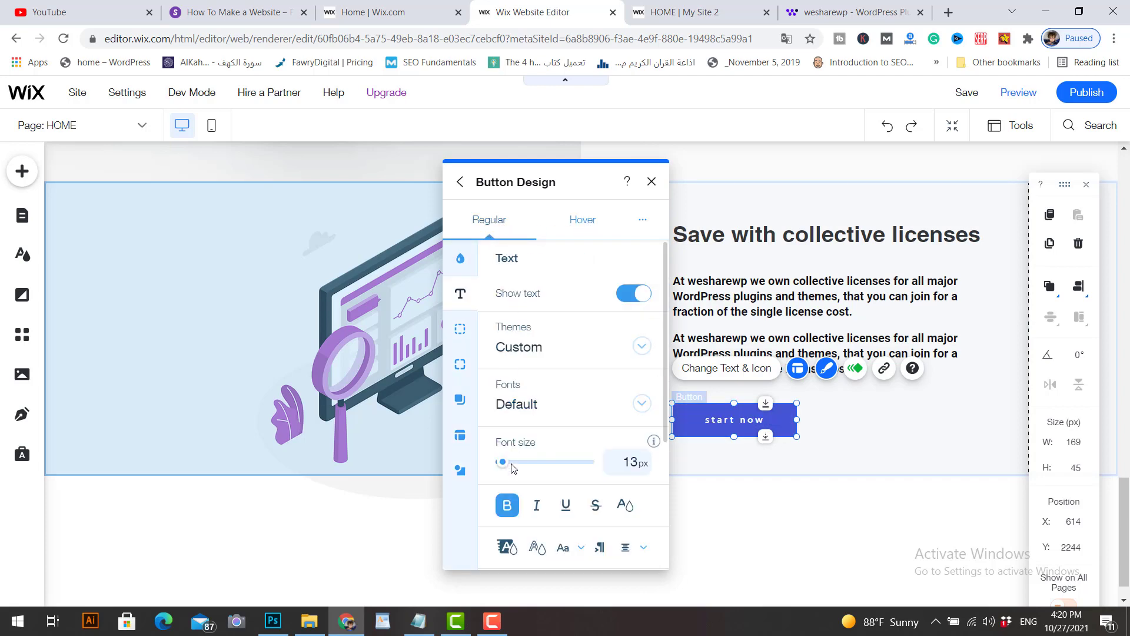
{"action": "left_click_drag", "start_coordinate": [505, 467], "coordinate": [510, 468]}
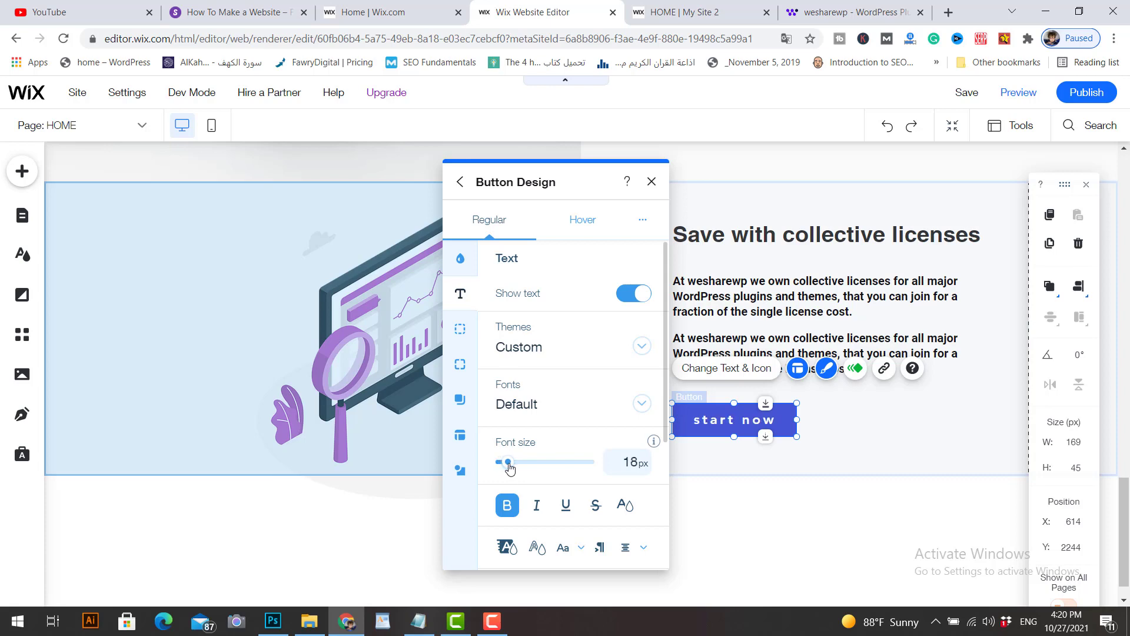
{"action": "key", "text": "ctrl+shift+p"}
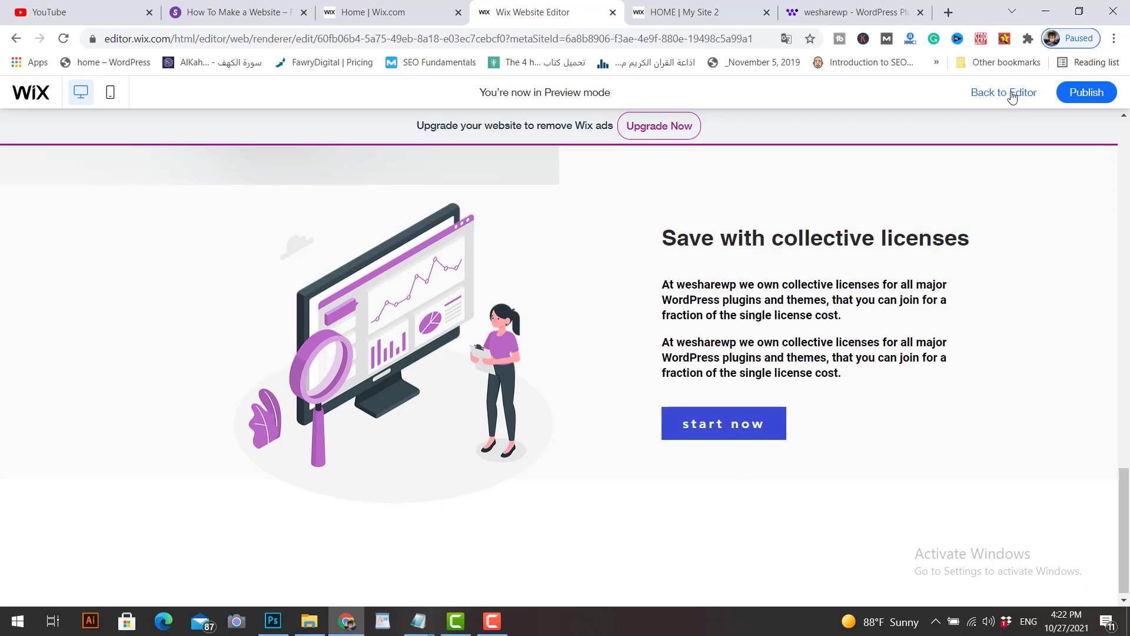
{"action": "left_click", "coordinate": [1011, 94]}
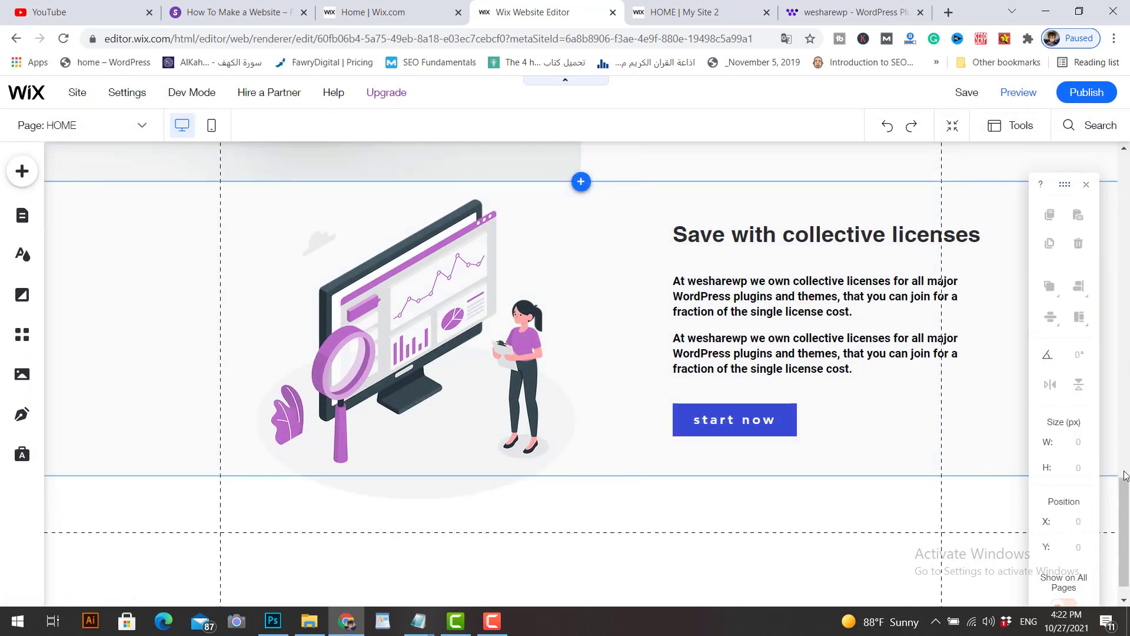
Step: Open the site's page management and start adding a page, showing the About page templates
{"action": "left_click_drag", "start_coordinate": [1124, 514], "coordinate": [1124, 190]}
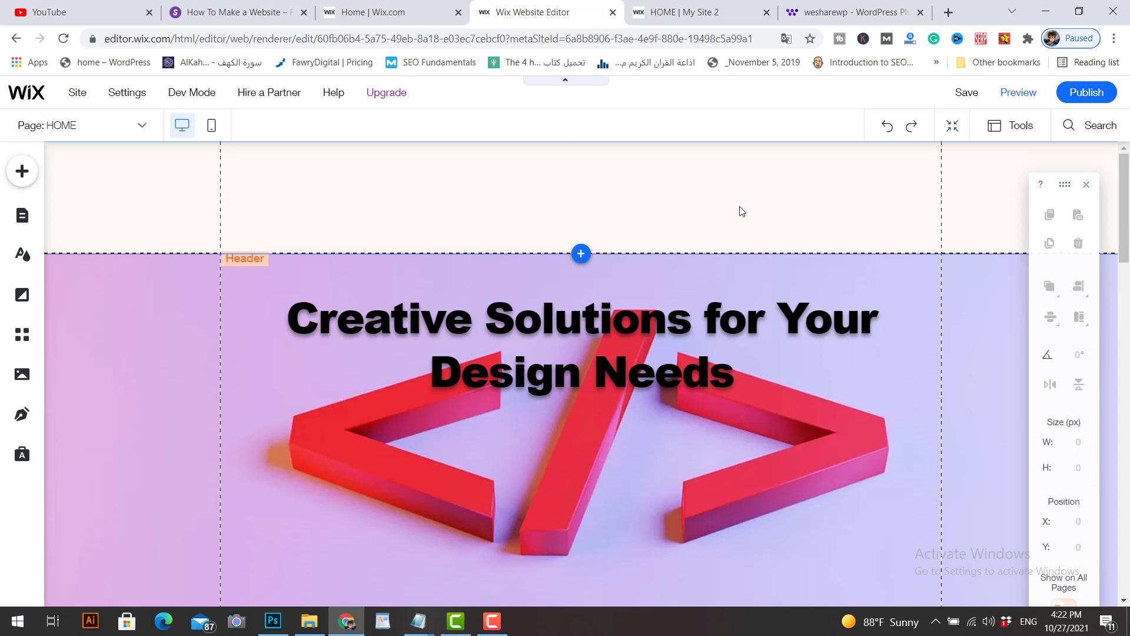
{"action": "left_click", "coordinate": [135, 127]}
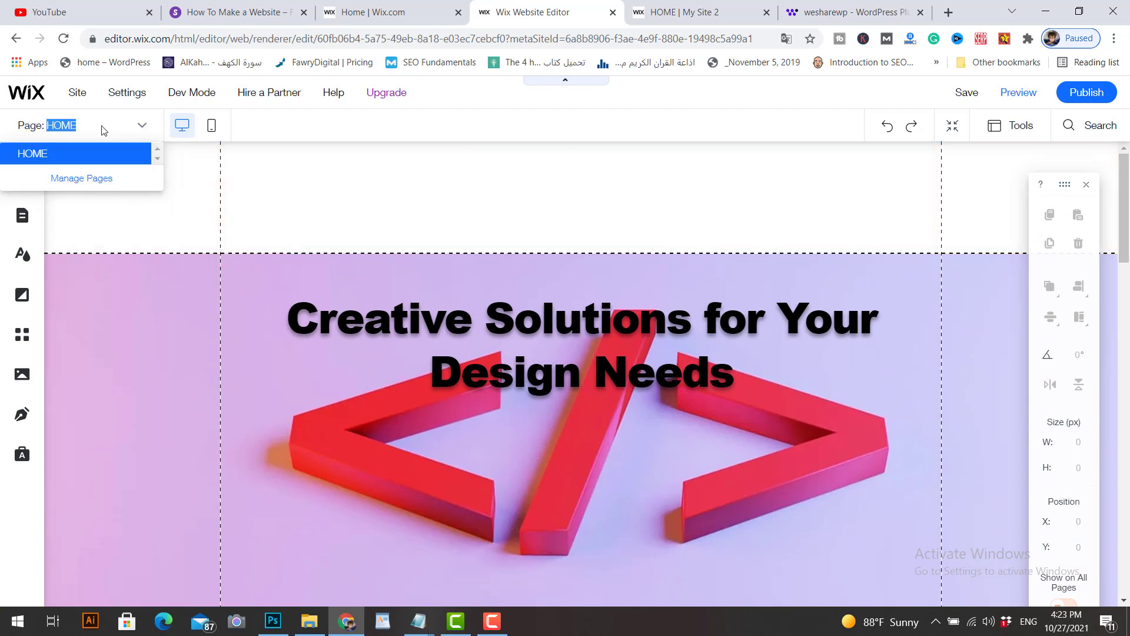
{"action": "left_click", "coordinate": [81, 182]}
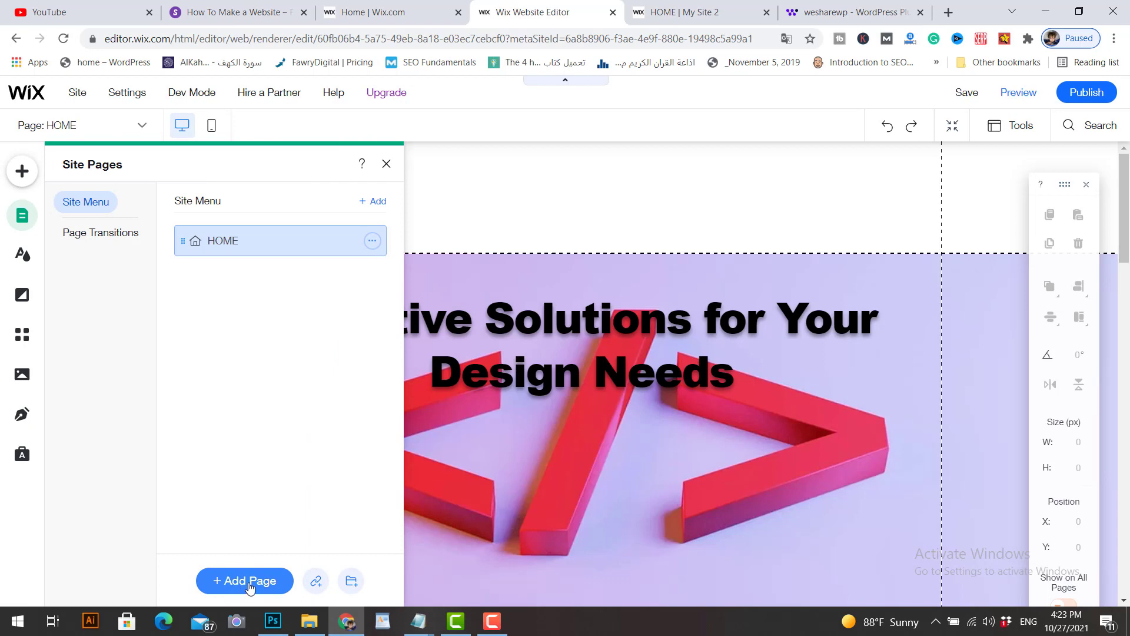
{"action": "left_click", "coordinate": [226, 585]}
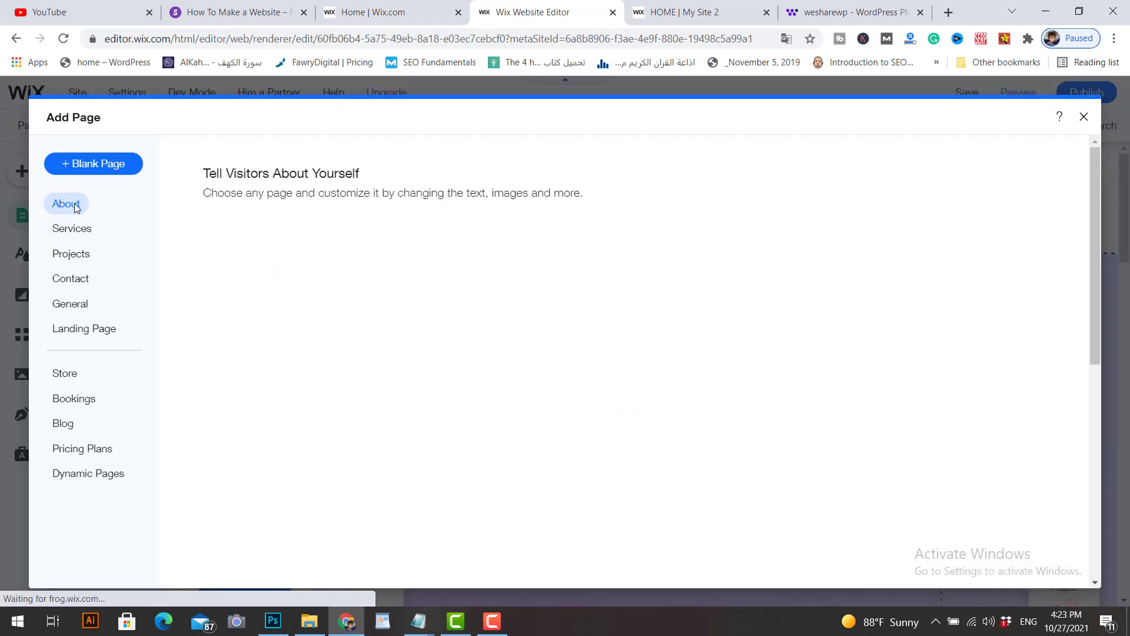
Step: Switch to the Notepad file "wix 2021 new website step by step.txt" and review the planned menu pages and About section
{"action": "left_click", "coordinate": [418, 621]}
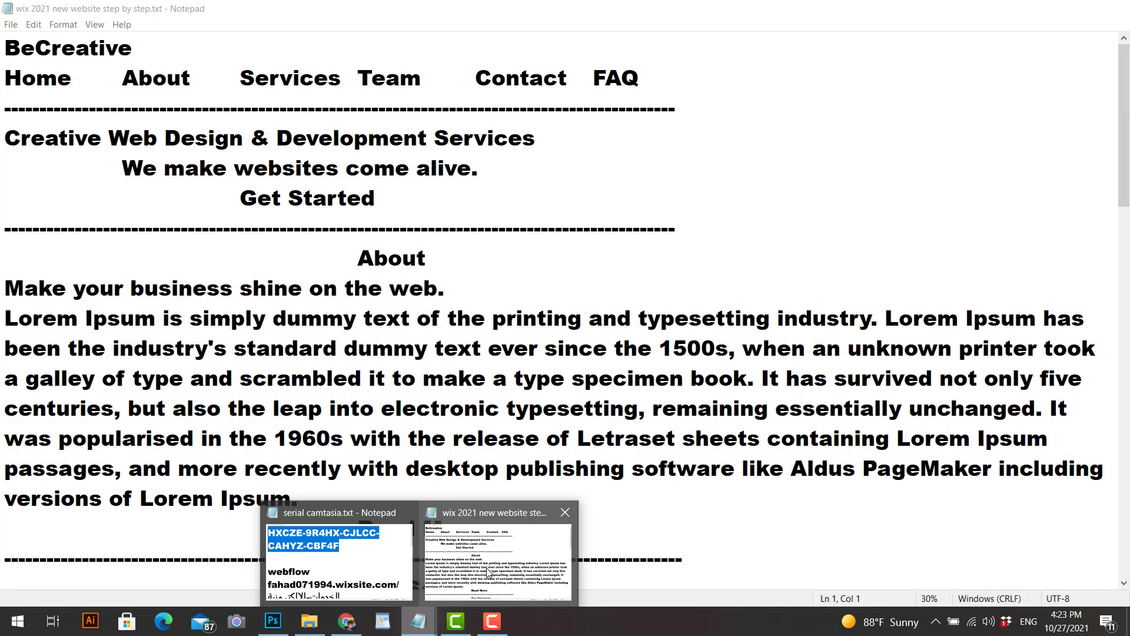
{"action": "left_click", "coordinate": [498, 559]}
{"action": "left_click_drag", "start_coordinate": [35, 78], "coordinate": [640, 78]}
{"action": "left_click", "coordinate": [659, 79]}
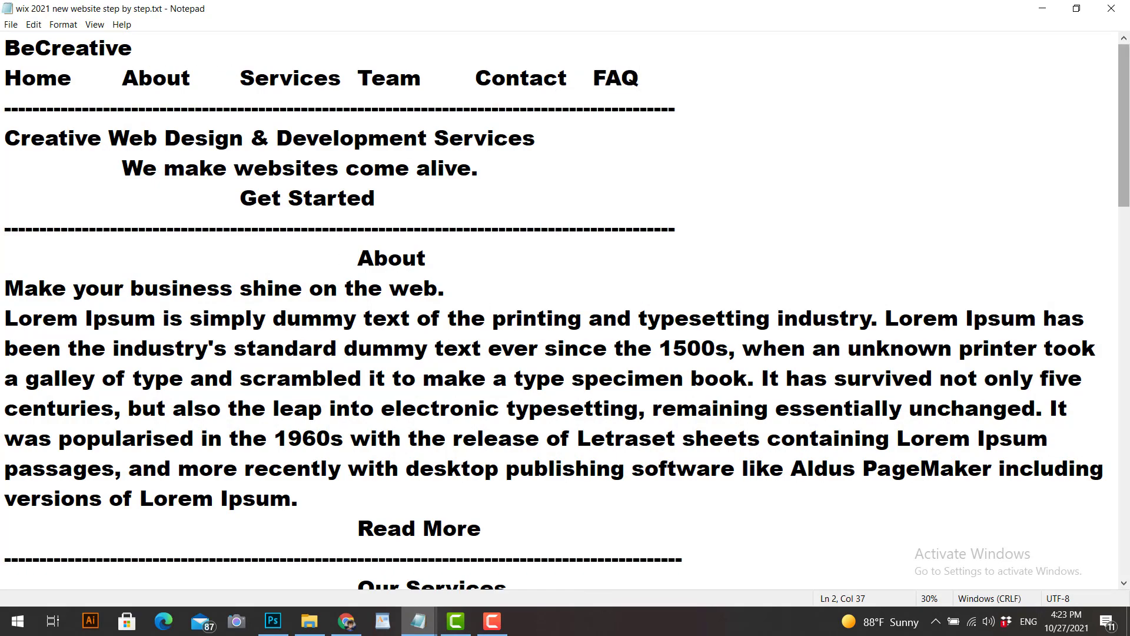
{"action": "mouse_move", "coordinate": [1125, 133]}
{"action": "left_mouse_down"}
{"action": "mouse_move", "coordinate": [1128, 259]}
{"action": "mouse_move", "coordinate": [1126, 131]}
{"action": "left_mouse_up"}
{"action": "left_click", "coordinate": [402, 258]}
{"action": "double_click", "coordinate": [402, 258]}
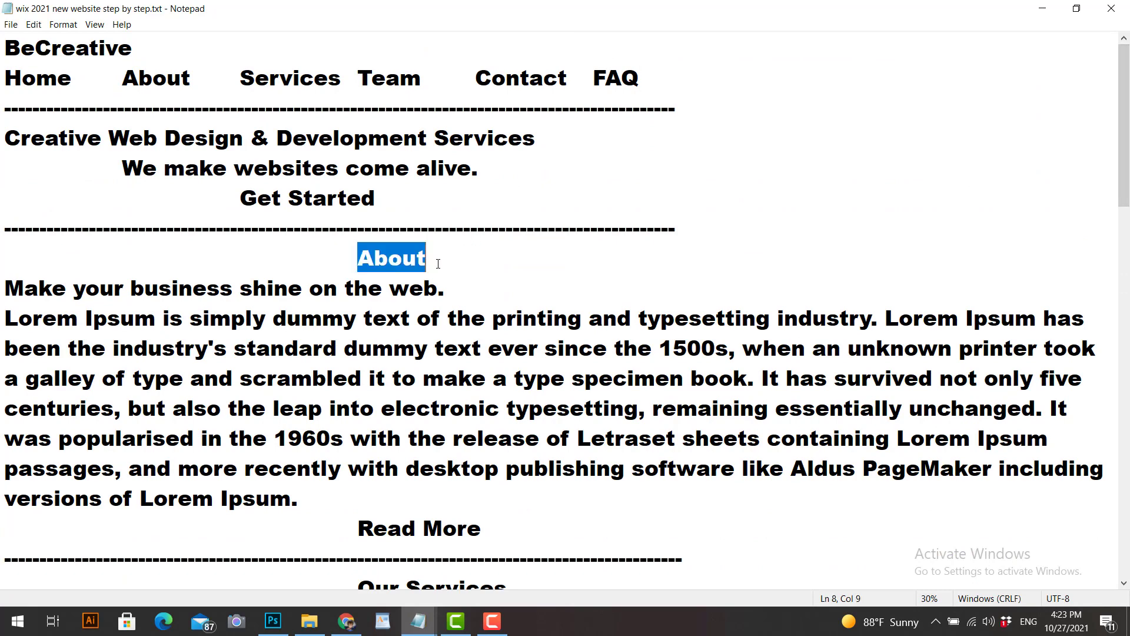
Step: Switch back to the Wix editor in the browser and preview the Grid template among the About pages
{"action": "key", "text": "alt+Tab"}
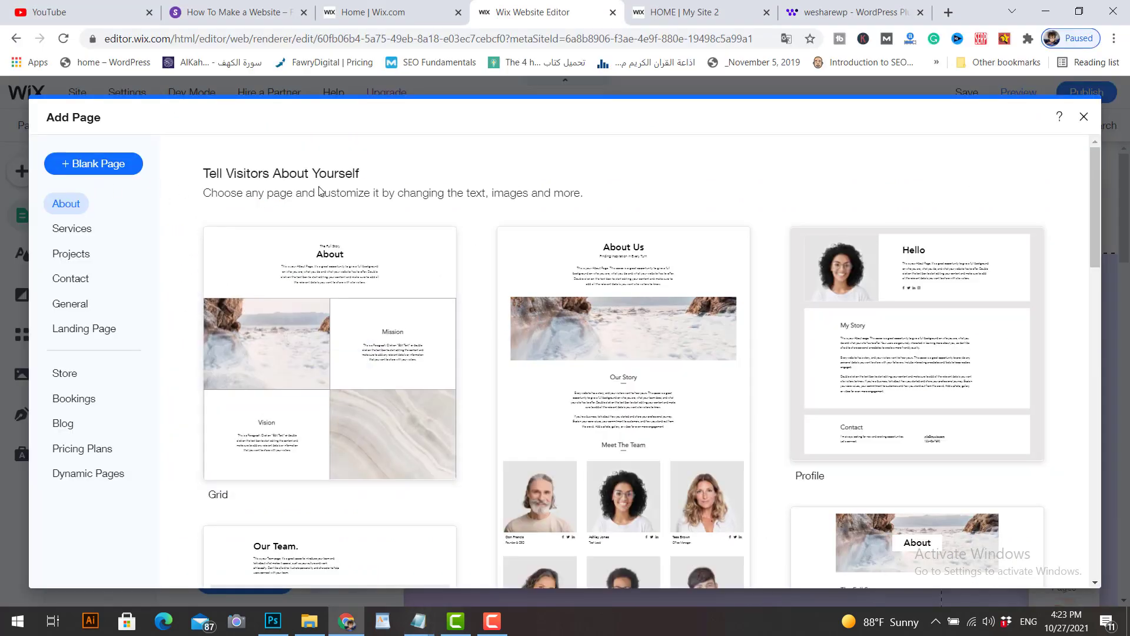
{"action": "mouse_move", "coordinate": [1094, 214]}
{"action": "left_mouse_down"}
{"action": "mouse_move", "coordinate": [1089, 485]}
{"action": "mouse_move", "coordinate": [1087, 210]}
{"action": "left_mouse_up"}
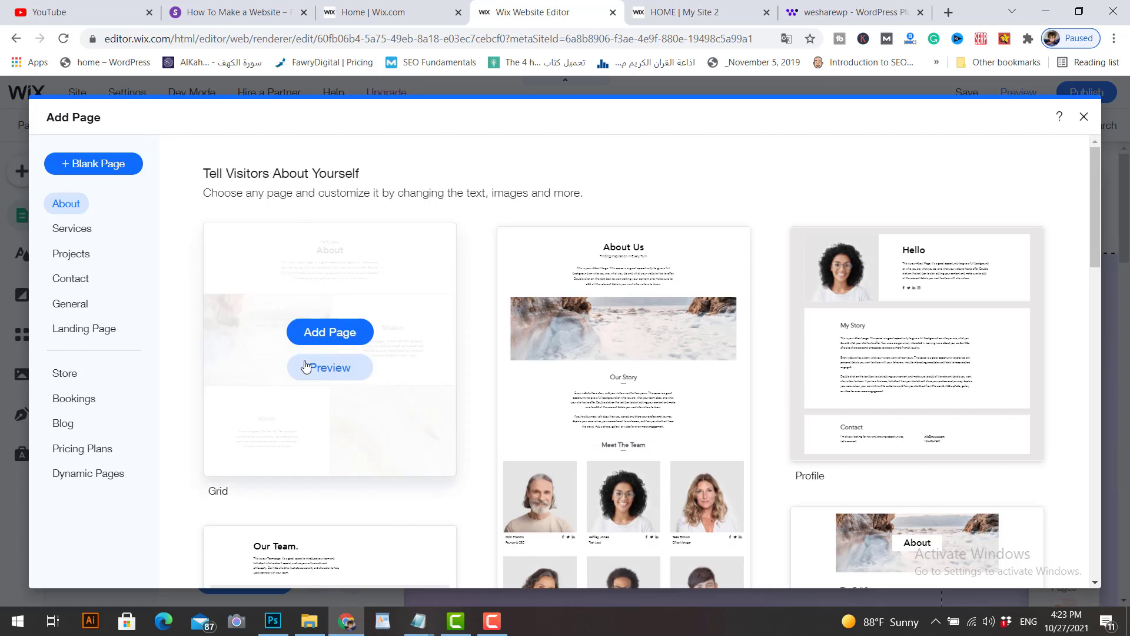
{"action": "left_click", "coordinate": [321, 365]}
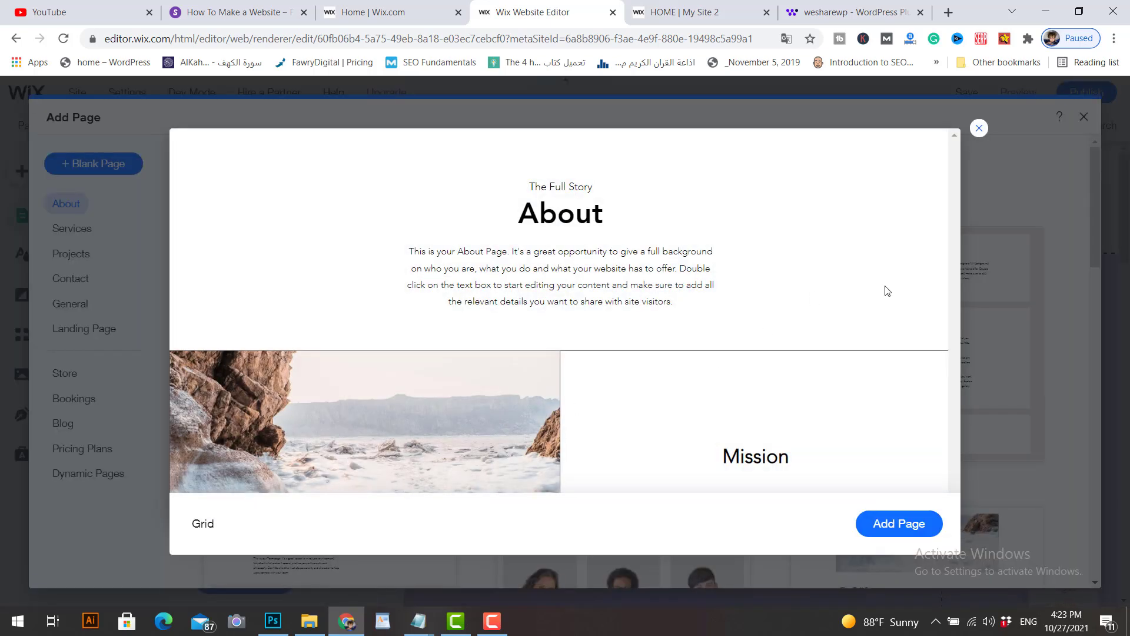
Step: Add an About page from the templates to the site and name it About us
{"action": "left_click", "coordinate": [979, 128]}
{"action": "left_click", "coordinate": [310, 331]}
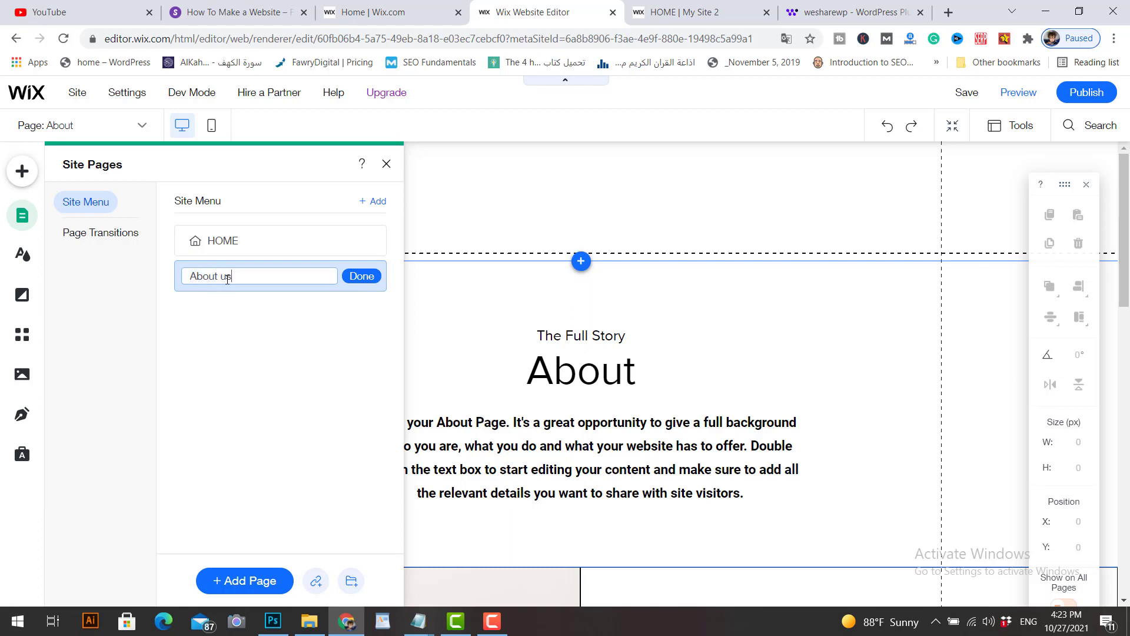
{"action": "left_click", "coordinate": [370, 276]}
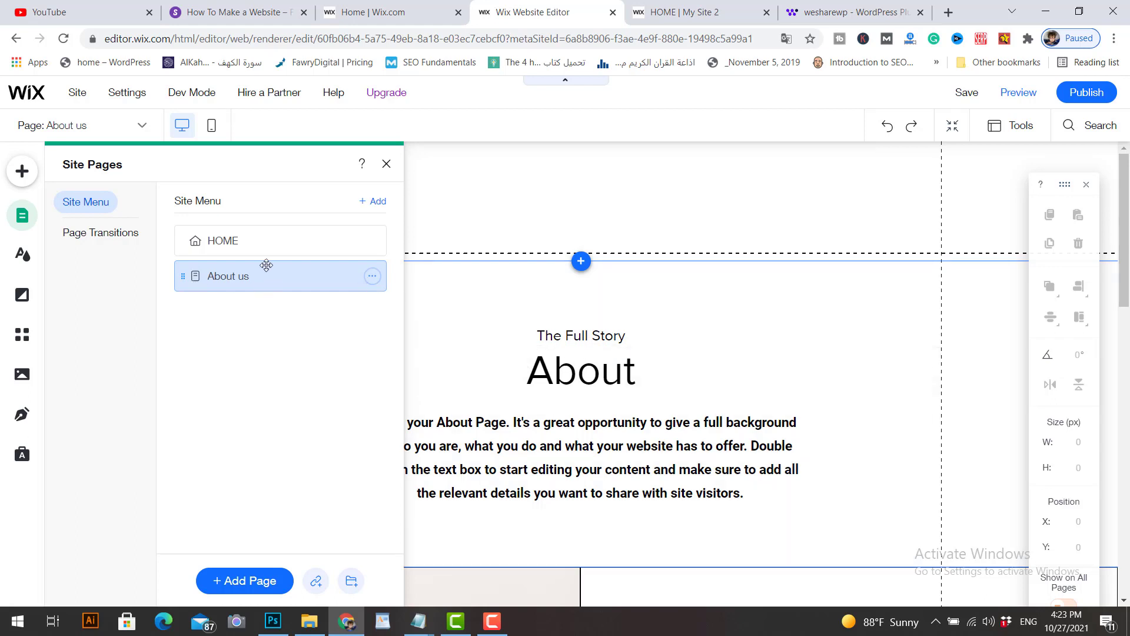
Step: Change the About heading on the new page to "About us"
{"action": "left_click", "coordinate": [571, 374]}
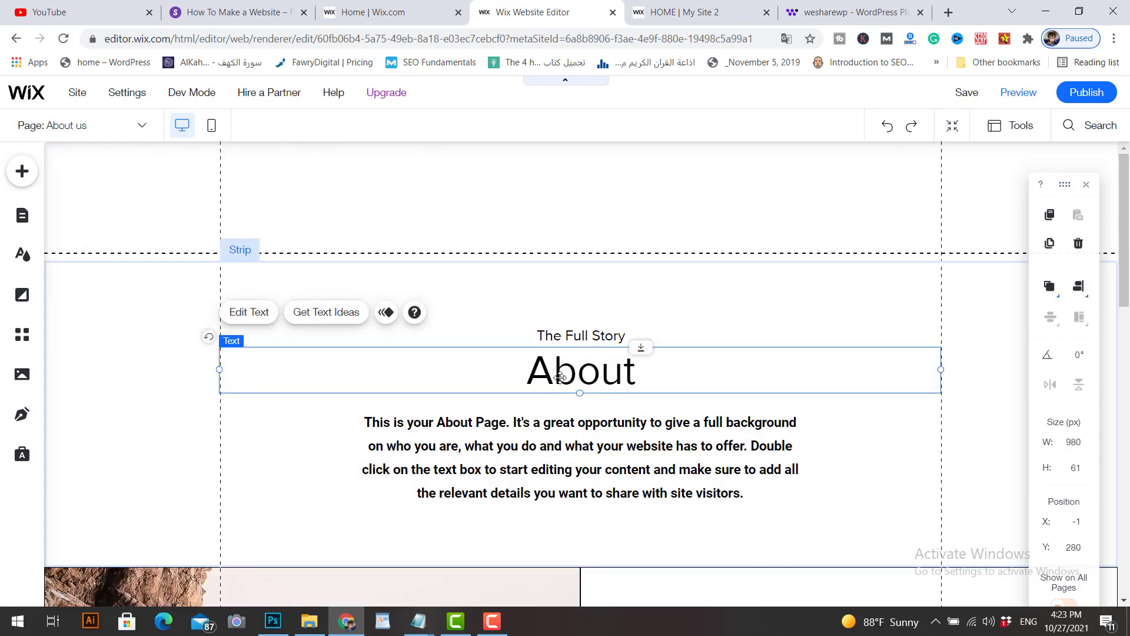
{"action": "double_click", "coordinate": [642, 374]}
{"action": "left_click", "coordinate": [644, 379]}
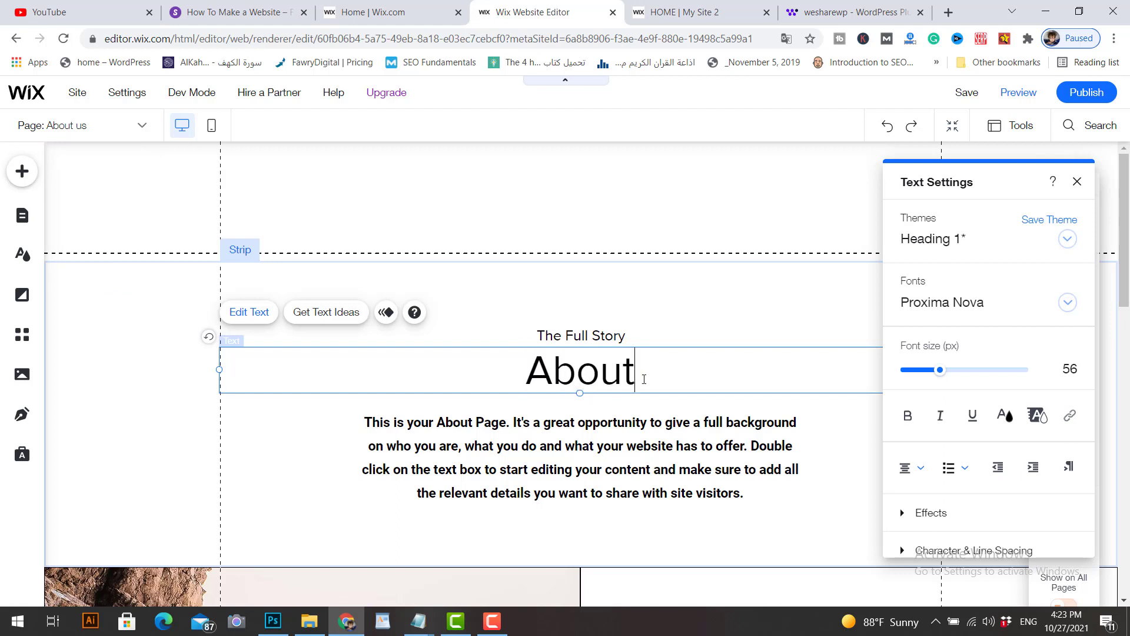
{"action": "type", "text": "us"}
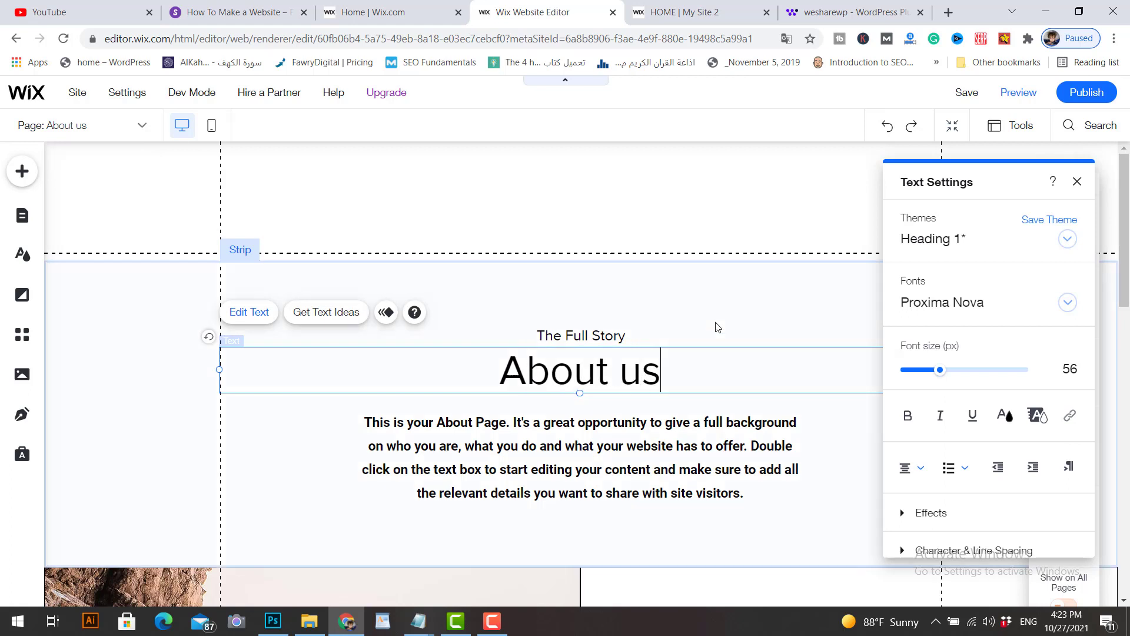
{"action": "left_click", "coordinate": [688, 330]}
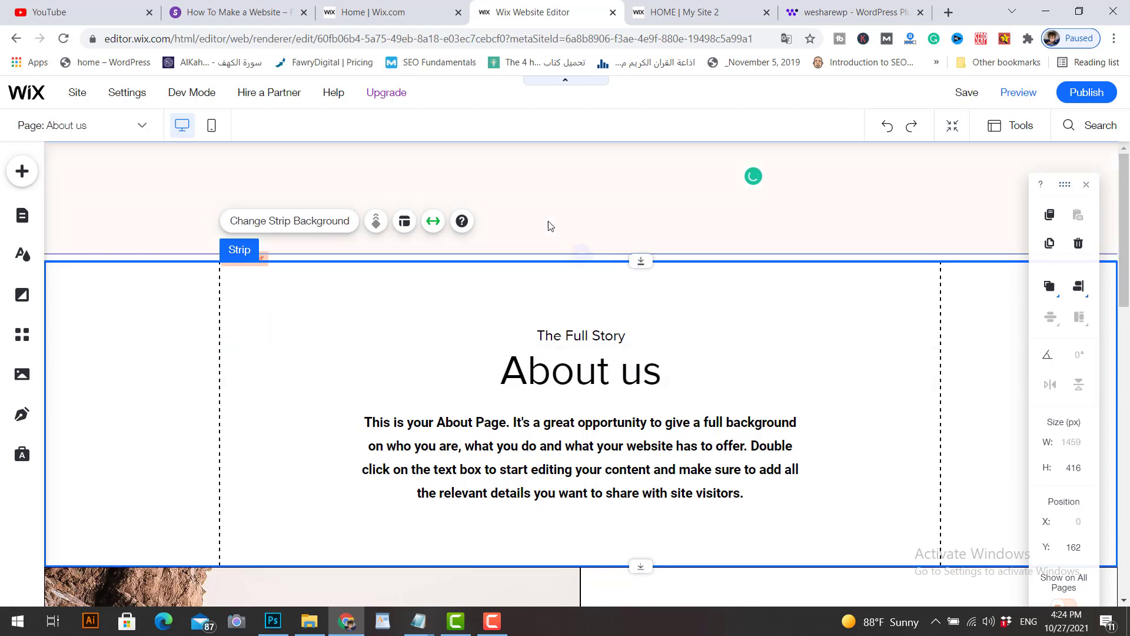
Step: Switch the editor from the About us page to the HOME page
{"action": "double_click", "coordinate": [134, 128]}
{"action": "left_click", "coordinate": [135, 128]}
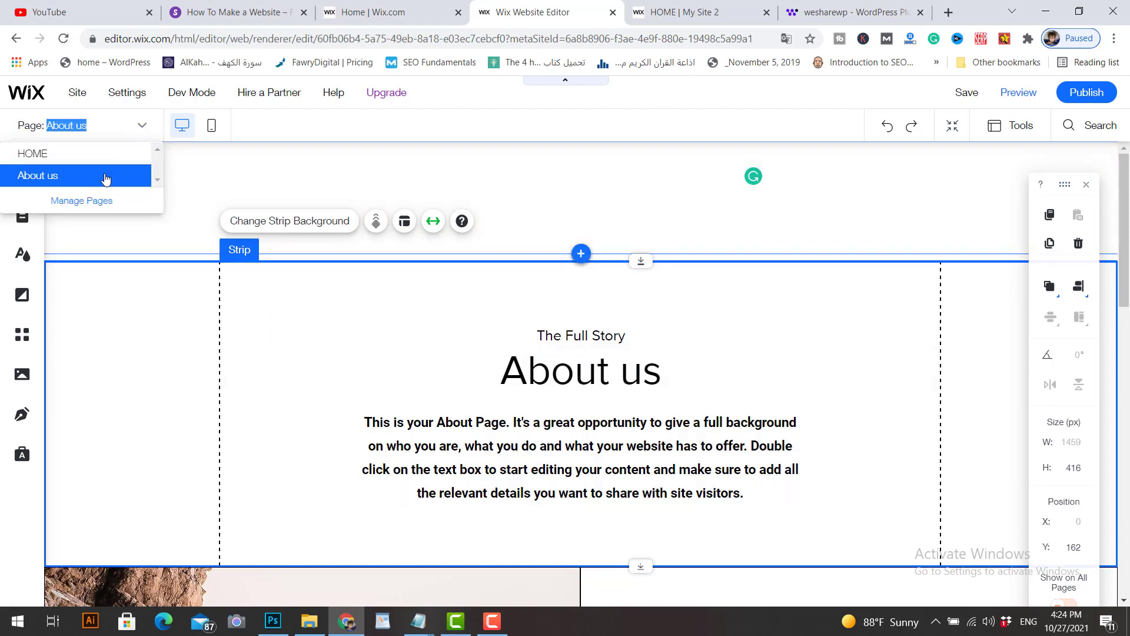
{"action": "left_click", "coordinate": [55, 154]}
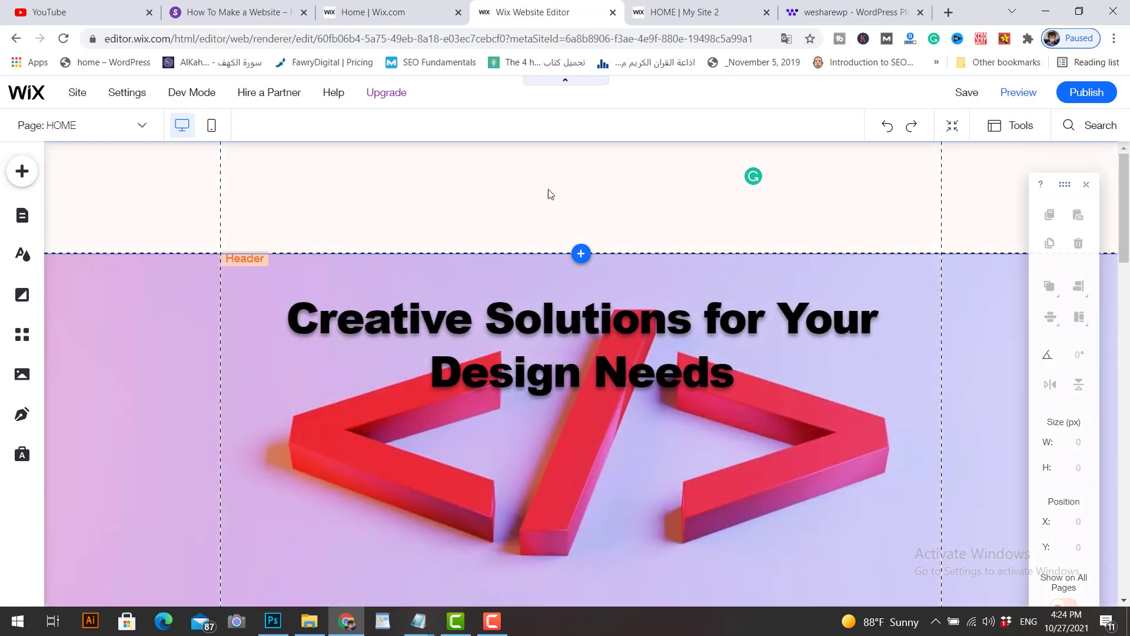
Step: Add the first horizontal menu design to the header and narrow it from its left edge to about 271 px wide
{"action": "left_click", "coordinate": [22, 173]}
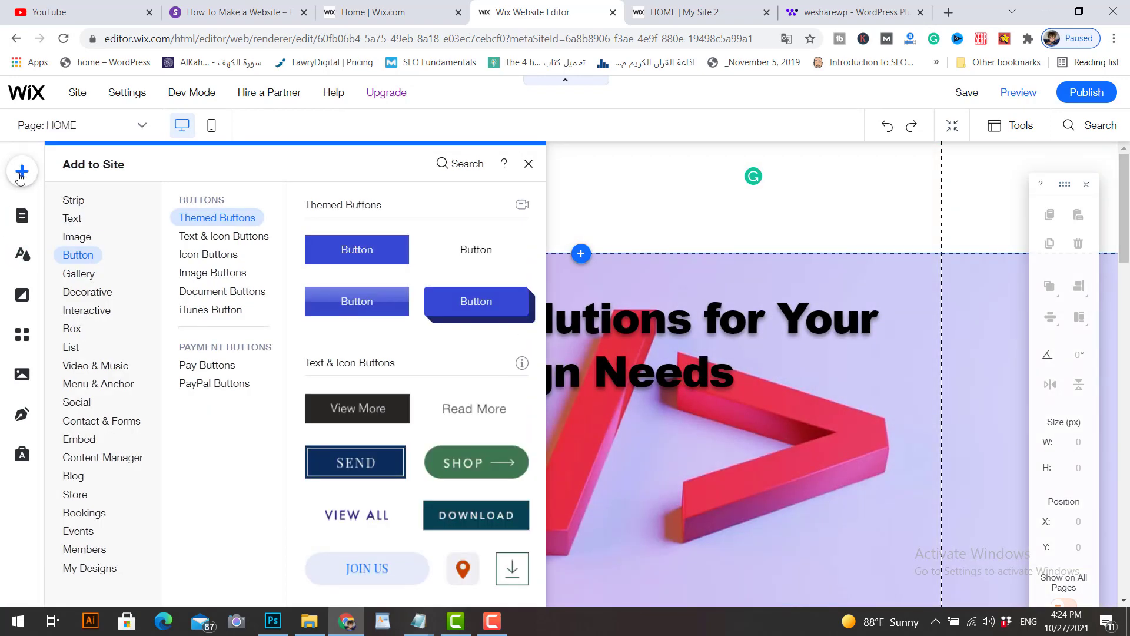
{"action": "mouse_move", "coordinate": [92, 389]}
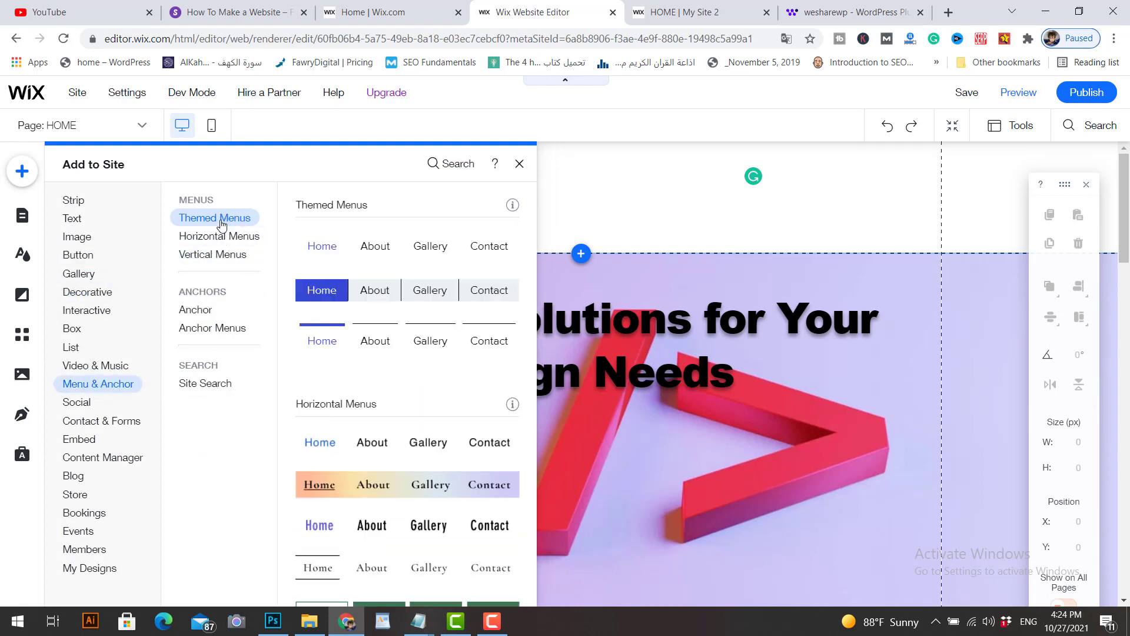
{"action": "left_click", "coordinate": [210, 241]}
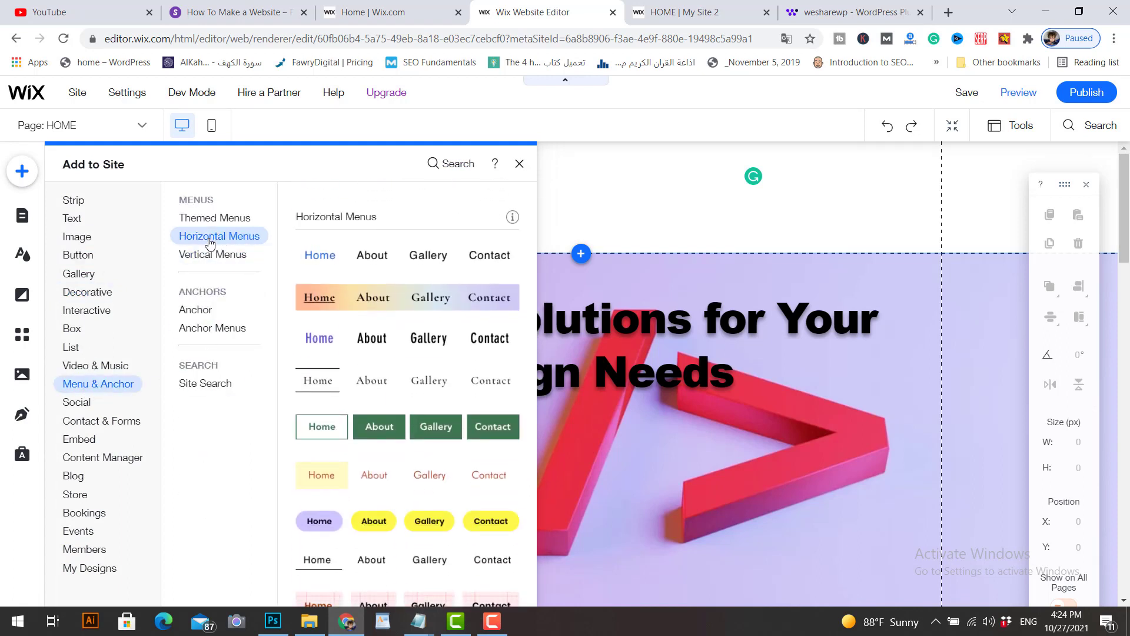
{"action": "left_click", "coordinate": [211, 255]}
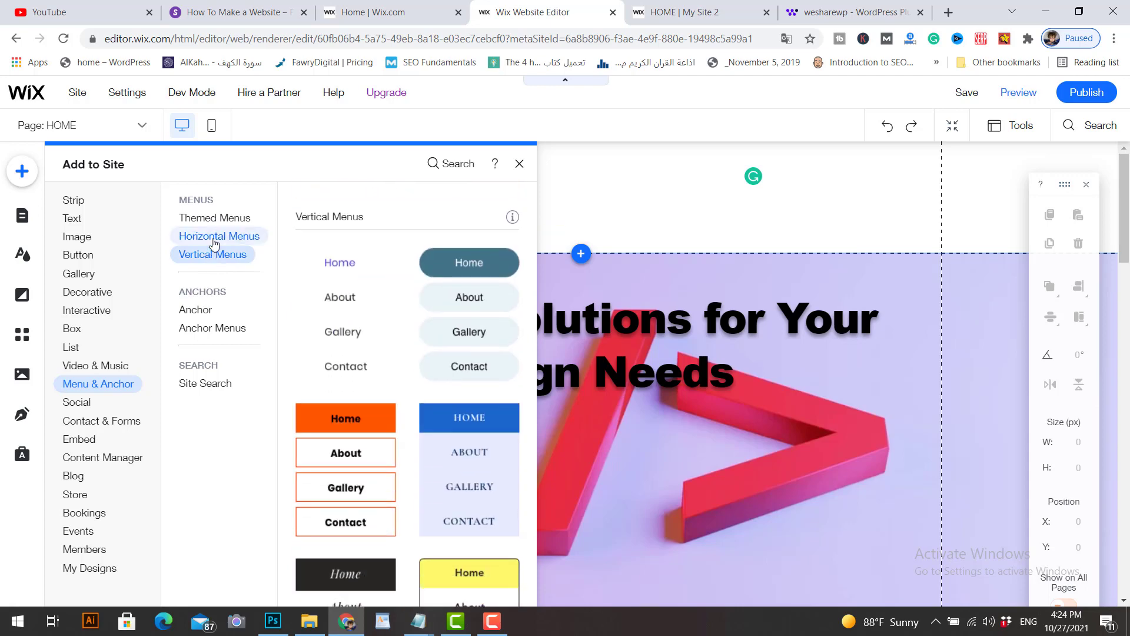
{"action": "left_click", "coordinate": [213, 258]}
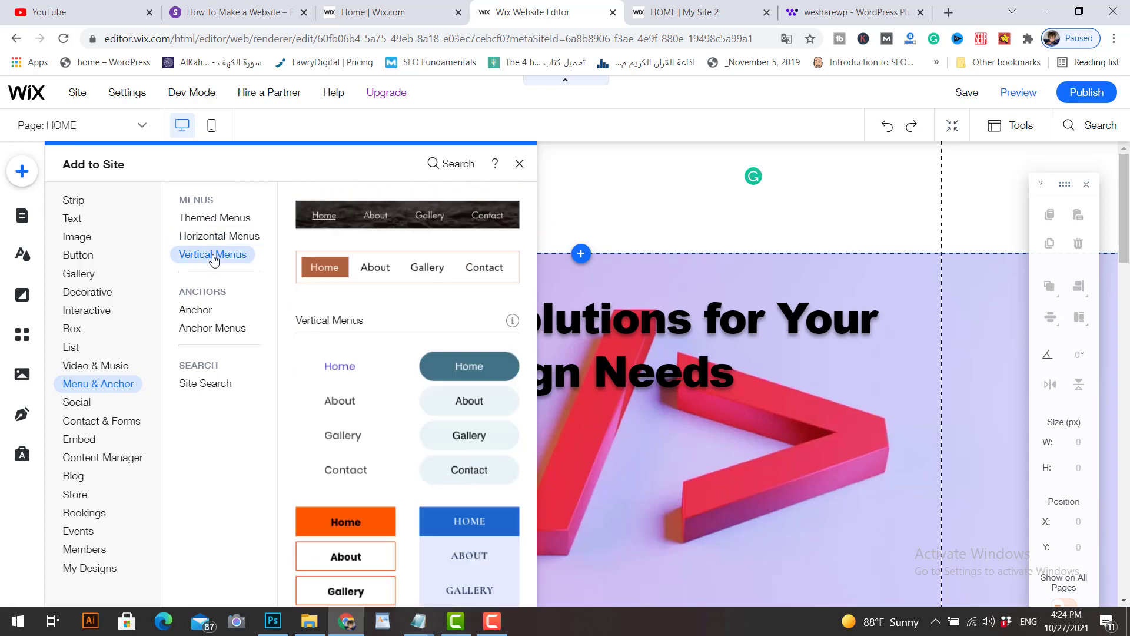
{"action": "left_click", "coordinate": [203, 310]}
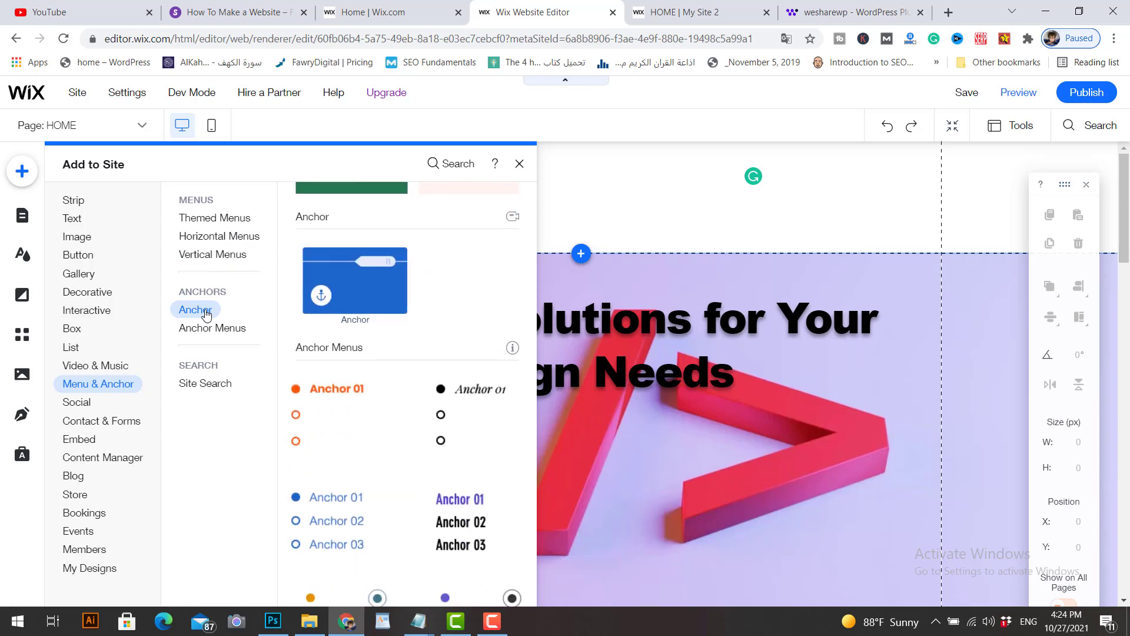
{"action": "left_click", "coordinate": [227, 237]}
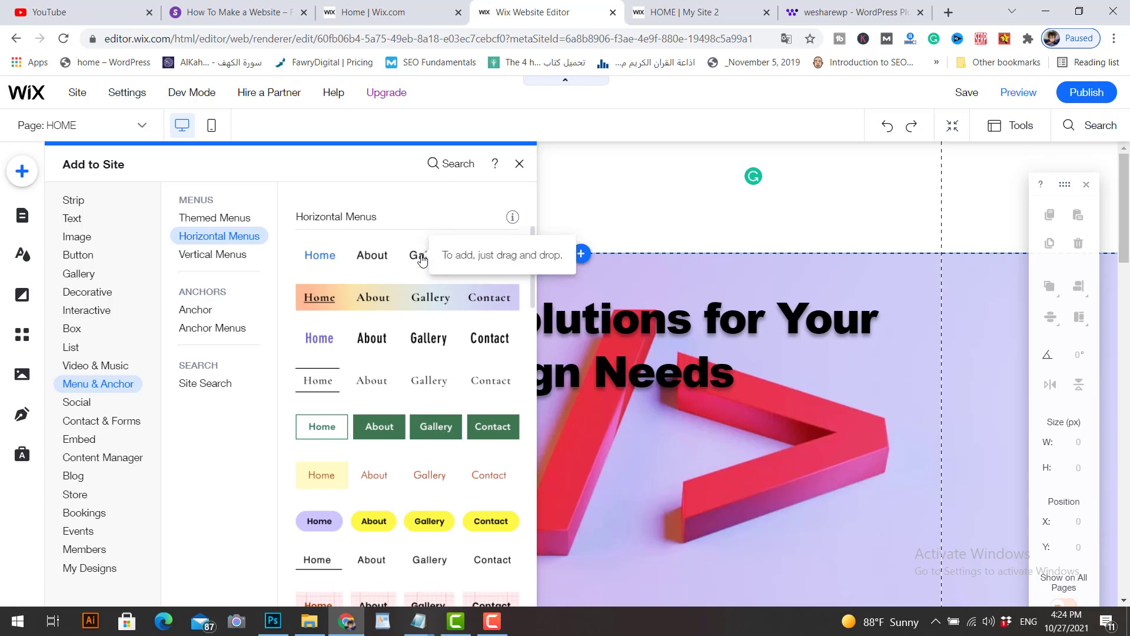
{"action": "left_click_drag", "start_coordinate": [427, 260], "coordinate": [736, 199]}
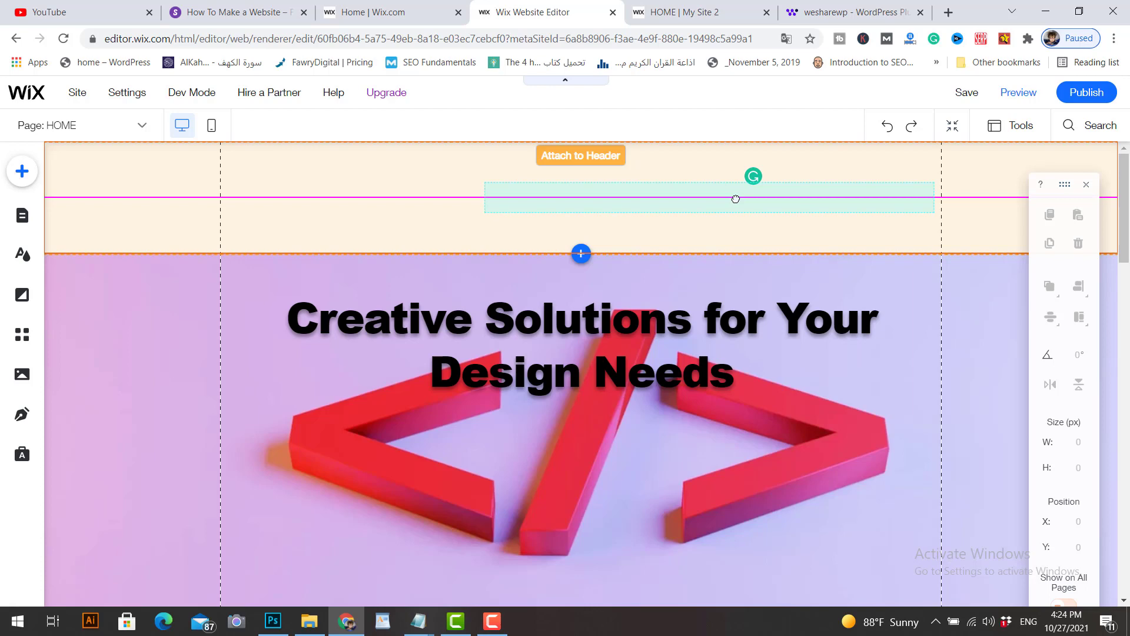
{"action": "left_click_drag", "start_coordinate": [735, 199], "coordinate": [735, 199]}
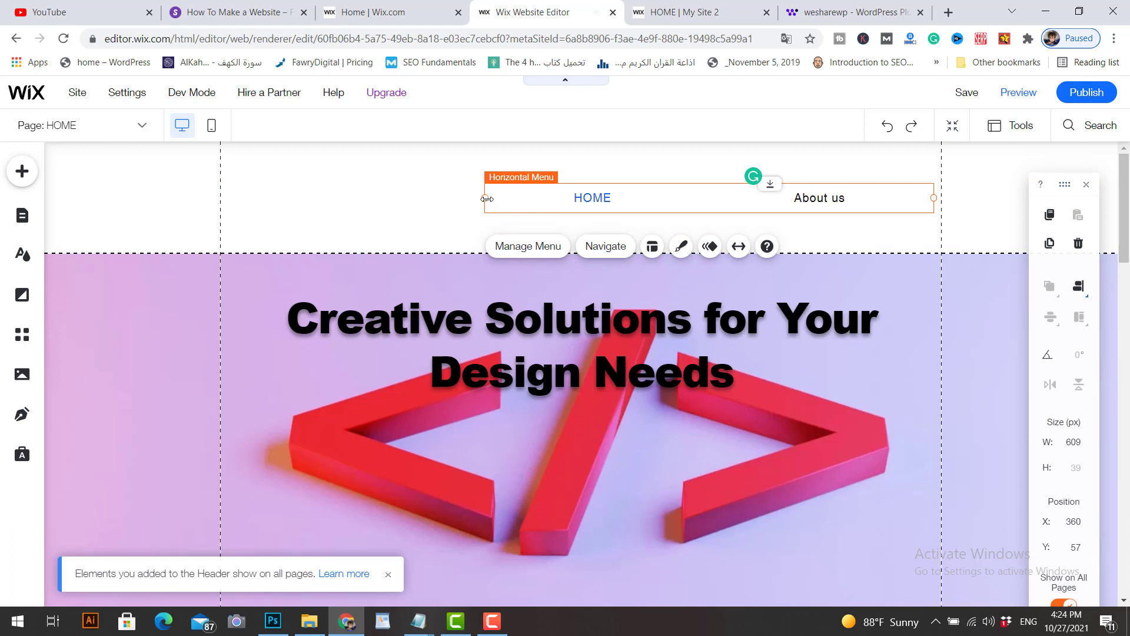
{"action": "left_click_drag", "start_coordinate": [486, 199], "coordinate": [740, 199]}
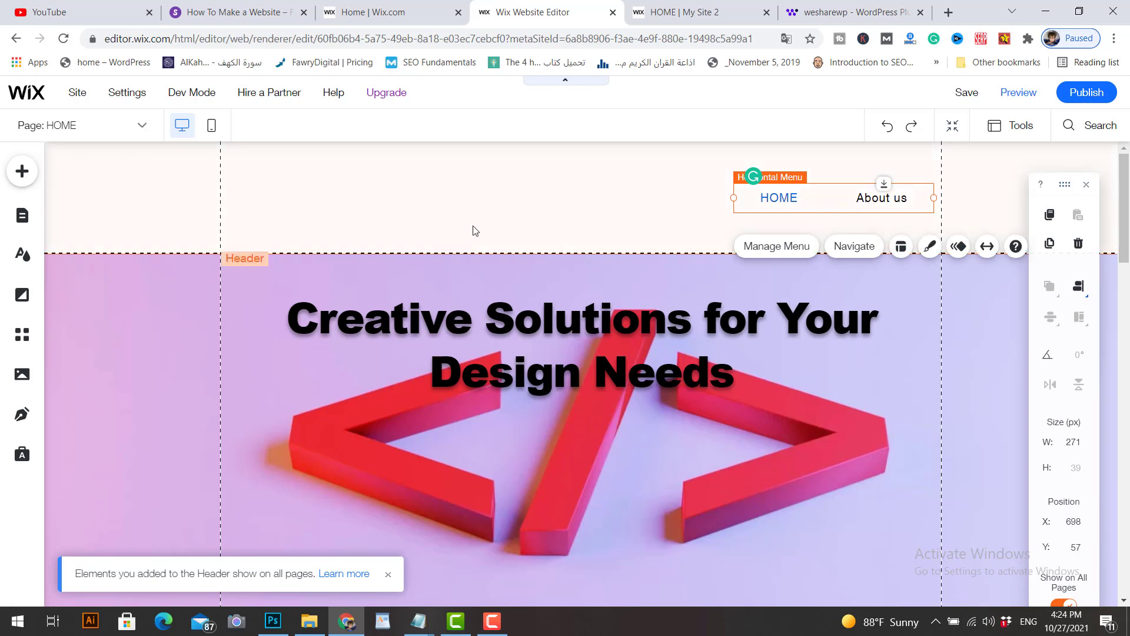
Step: Preview the site, test the header menu's About us and HOME links, and return to the editor
{"action": "left_click", "coordinate": [1014, 94]}
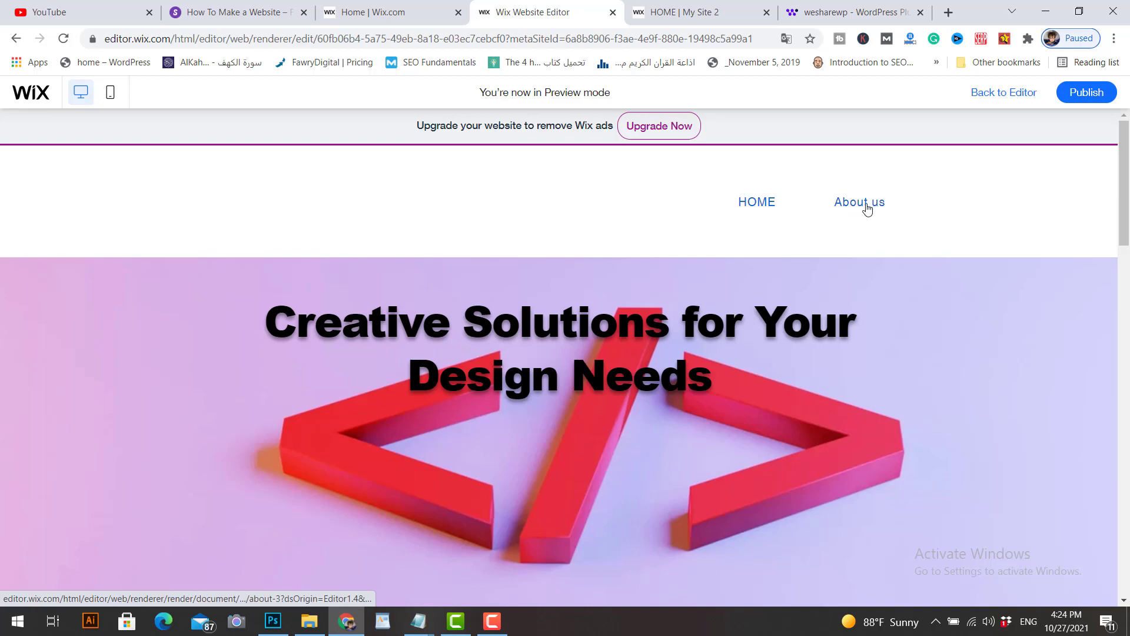
{"action": "left_click", "coordinate": [865, 205]}
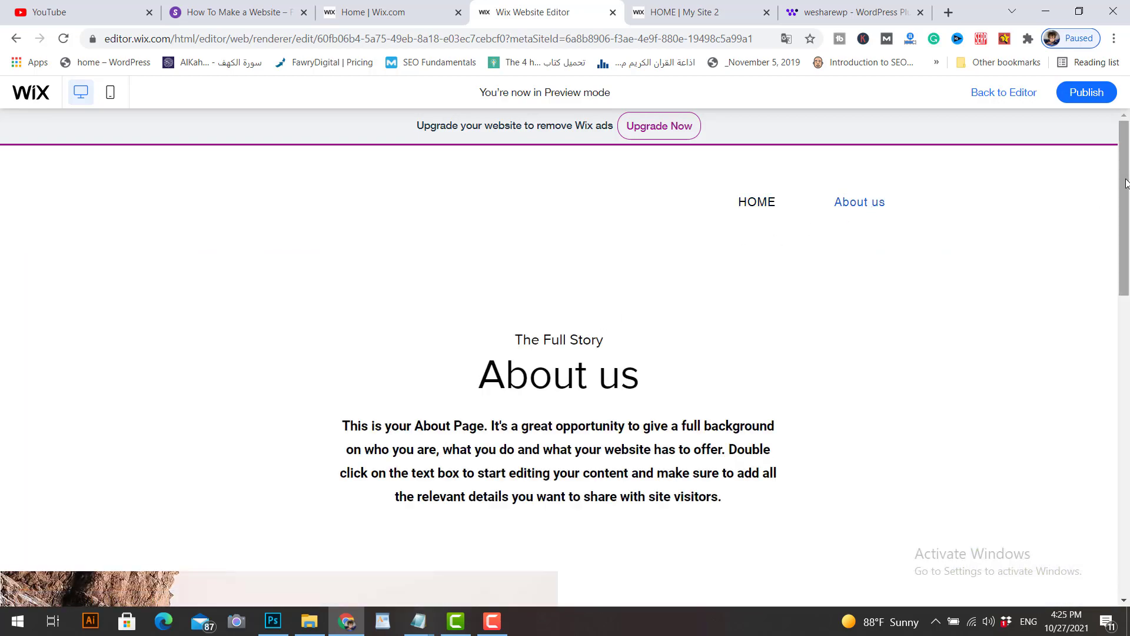
{"action": "scroll", "coordinate": [1125, 183], "scroll_direction": "down", "scroll_amount": 9}
{"action": "scroll", "coordinate": [1127, 177], "scroll_direction": "up", "scroll_amount": 9}
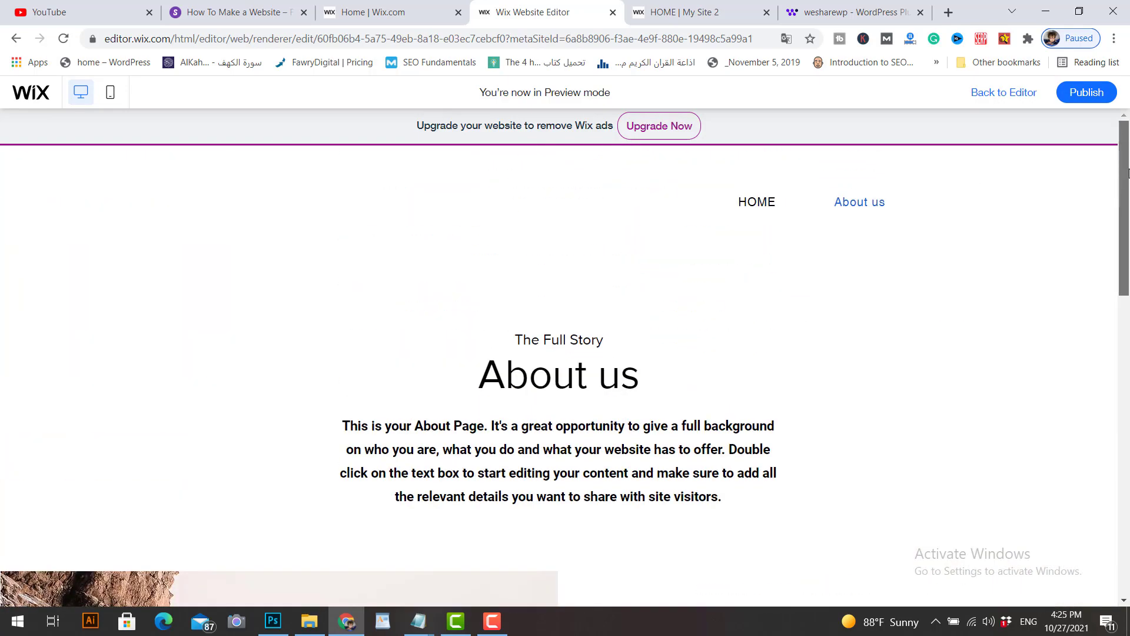
{"action": "left_click", "coordinate": [749, 201]}
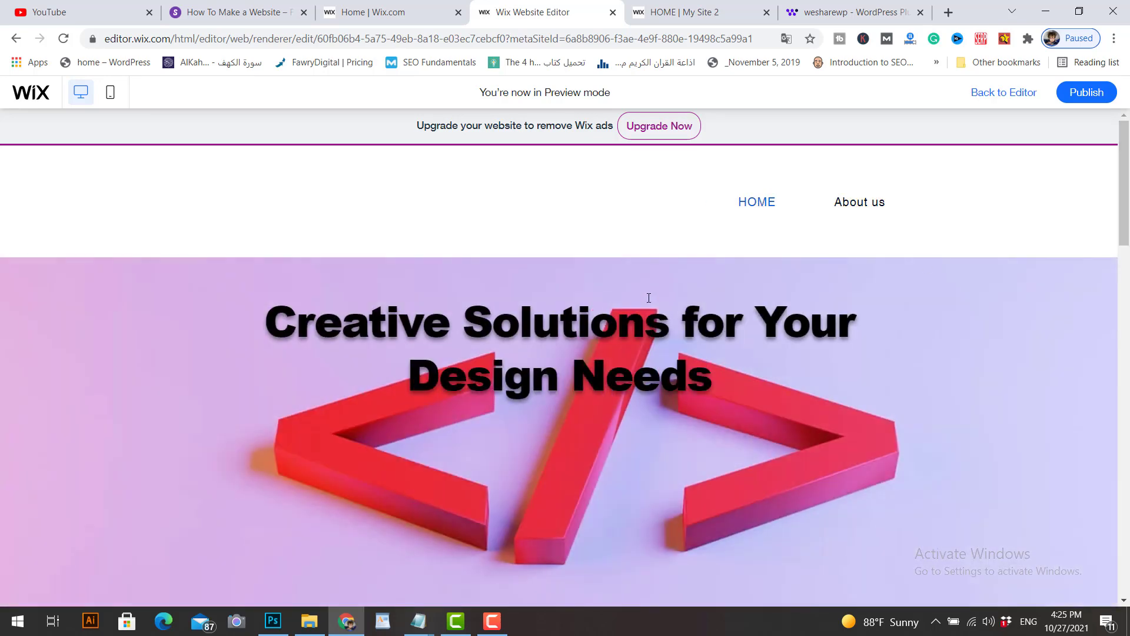
{"action": "left_click", "coordinate": [1001, 92]}
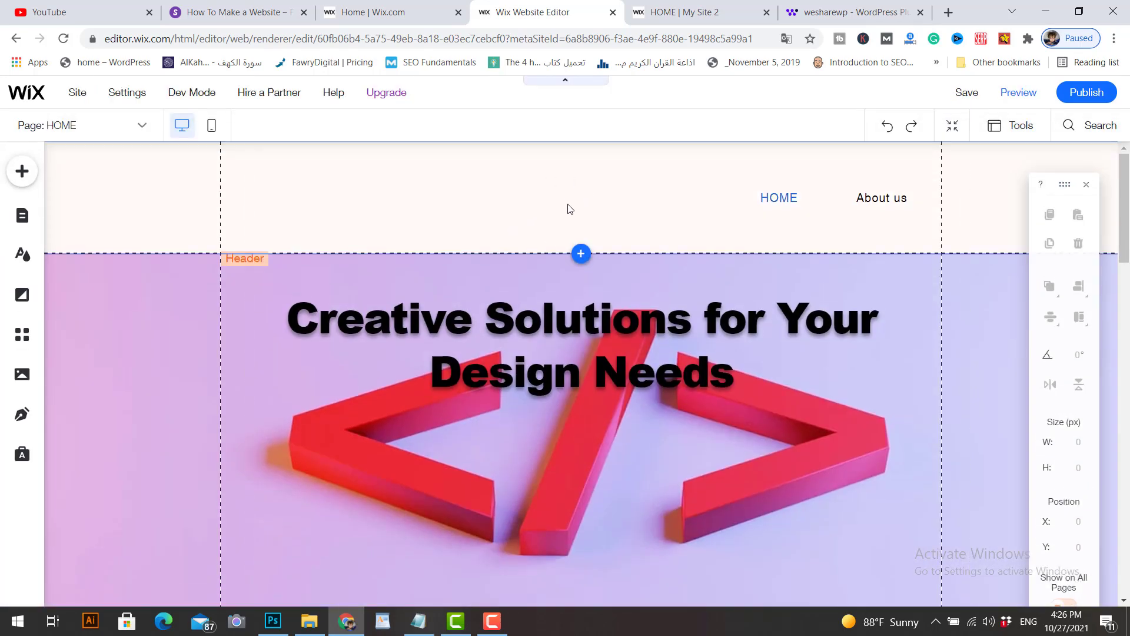
Step: Add the uploaded image logo2.png from the site files to the HOME page
{"action": "left_click", "coordinate": [22, 172]}
{"action": "mouse_move", "coordinate": [80, 238]}
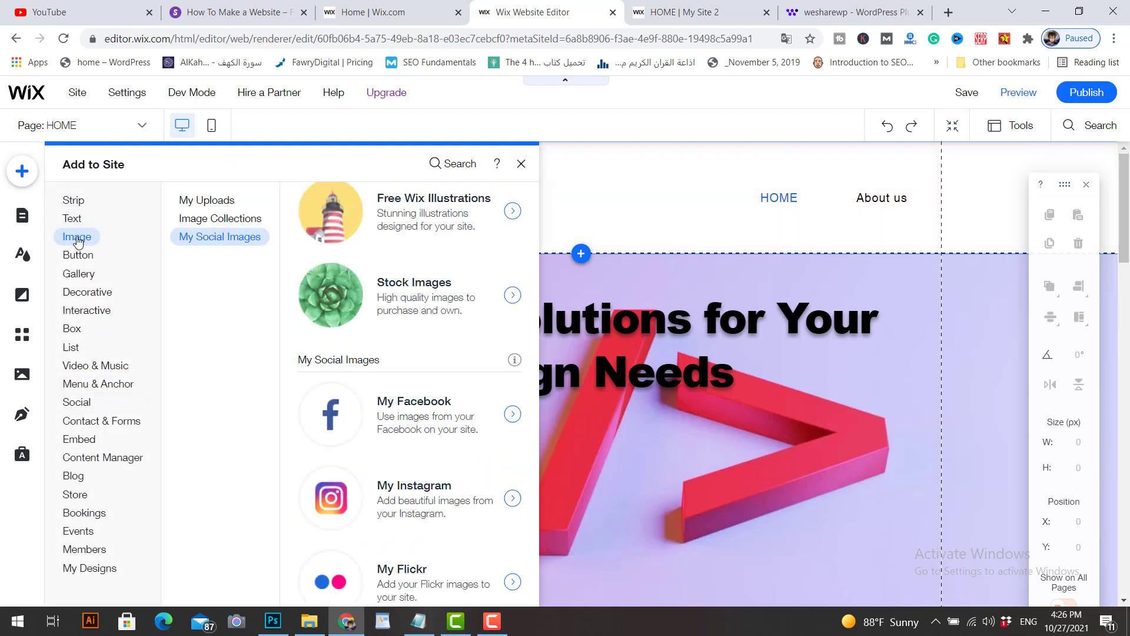
{"action": "mouse_move", "coordinate": [202, 197]}
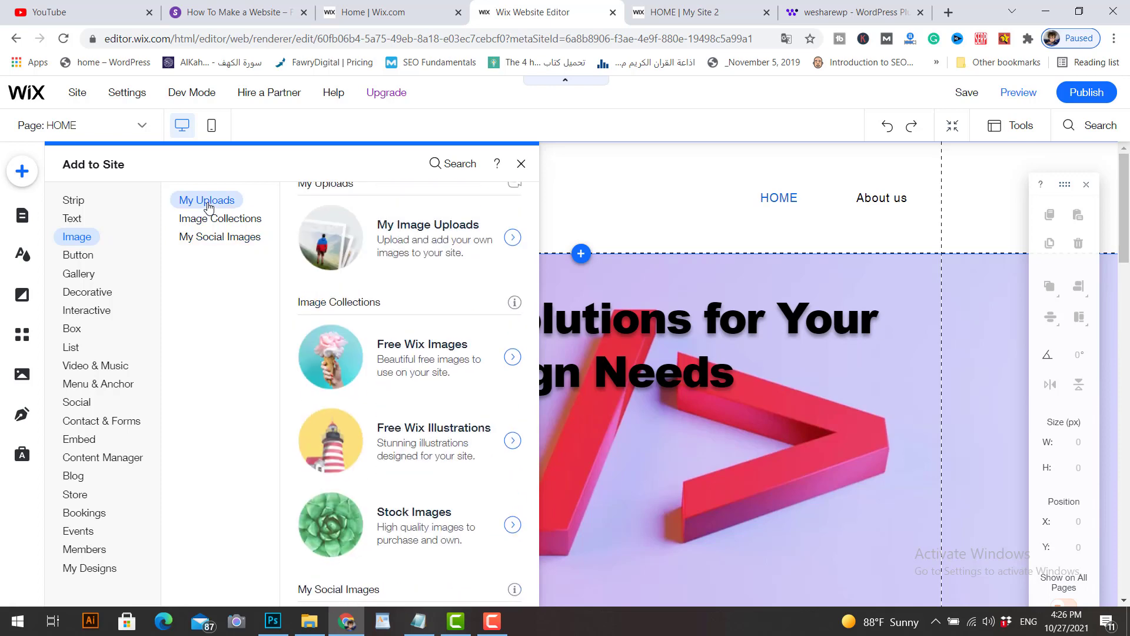
{"action": "left_click", "coordinate": [429, 253]}
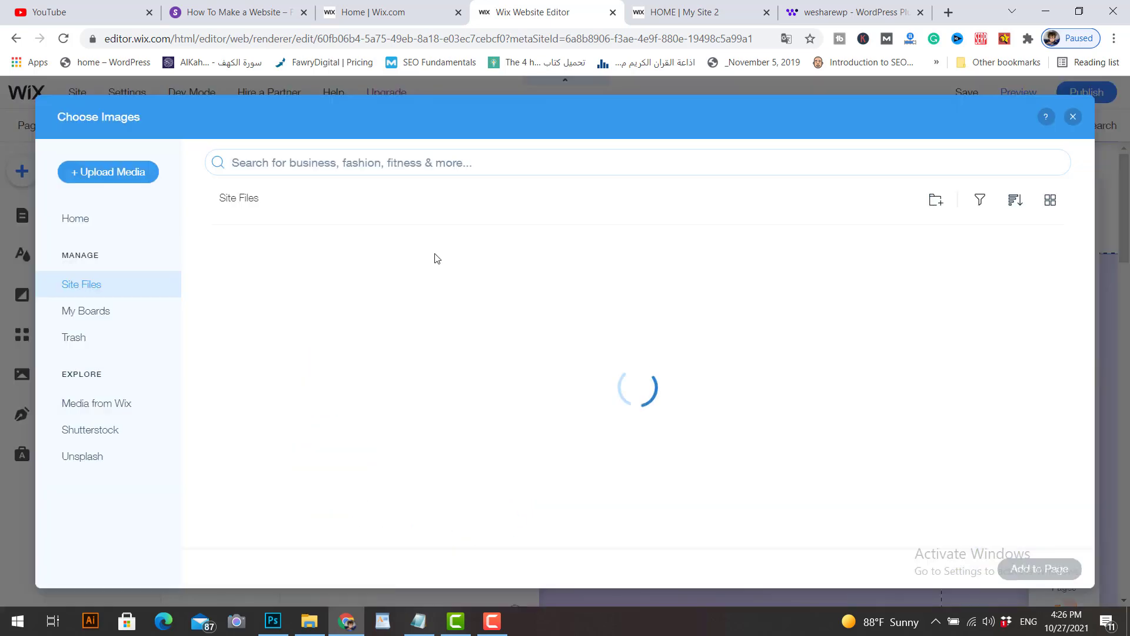
{"action": "left_click", "coordinate": [270, 295]}
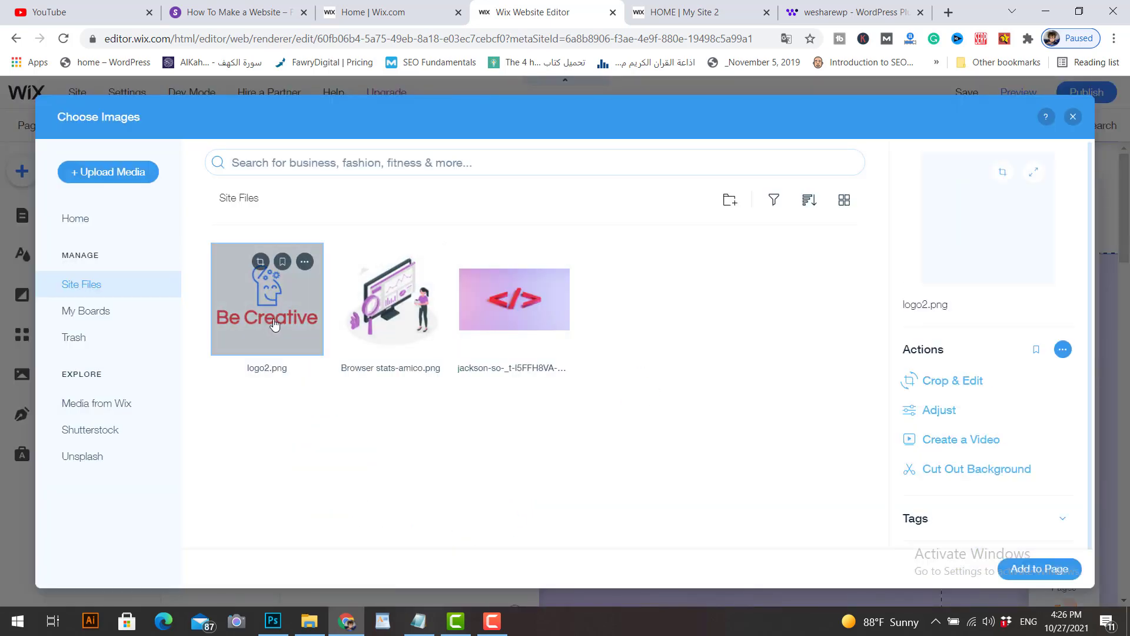
{"action": "left_click", "coordinate": [1041, 569]}
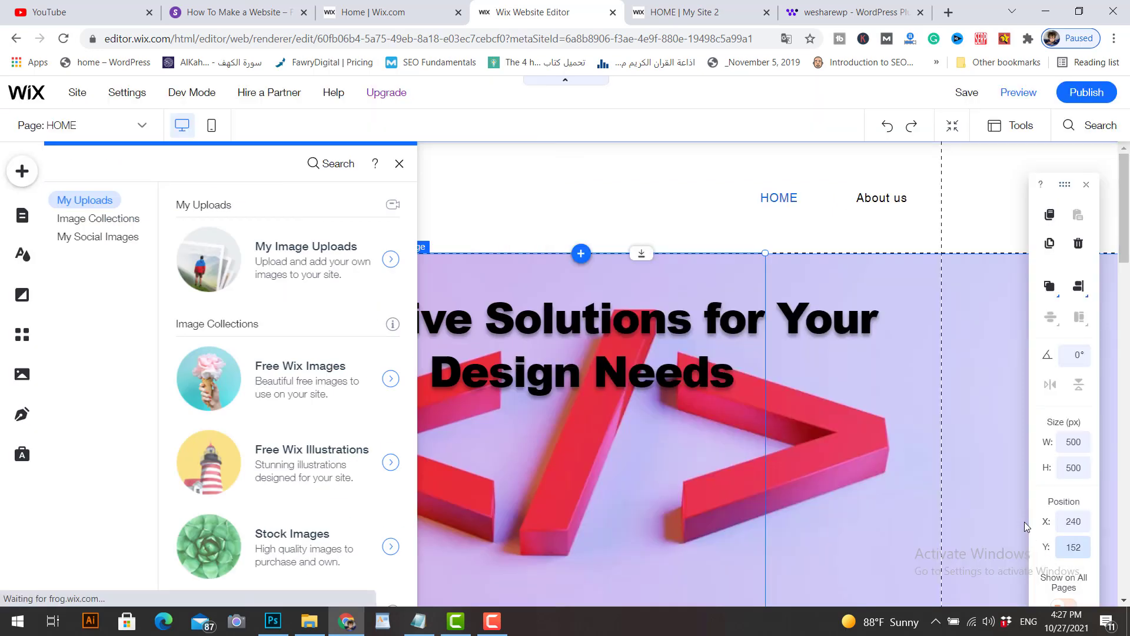
Step: Shrink the logo to about 110 by 110 px and place it in the header beside the menu, at about X 429, Y 10
{"action": "left_click_drag", "start_coordinate": [765, 253], "coordinate": [492, 526]}
{"action": "left_click_drag", "start_coordinate": [442, 572], "coordinate": [547, 196]}
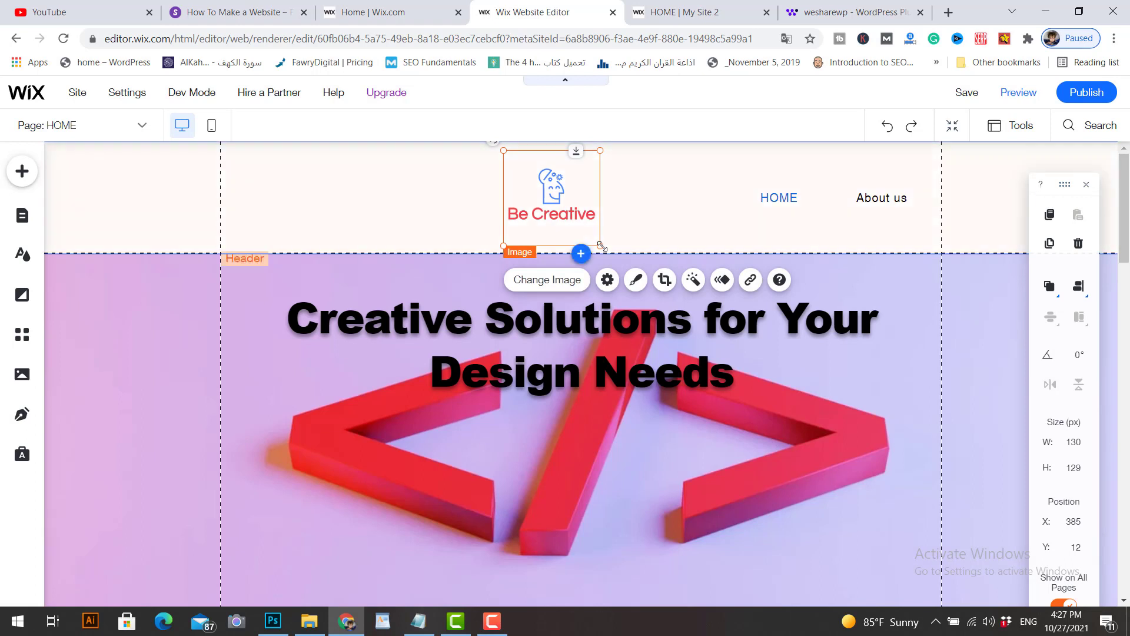
{"action": "left_click_drag", "start_coordinate": [600, 150], "coordinate": [587, 167]}
{"action": "left_click_drag", "start_coordinate": [551, 207], "coordinate": [582, 192]}
Step: Preview the header logo on the HOME and About us pages, and return to the editor
{"action": "left_click", "coordinate": [1016, 98]}
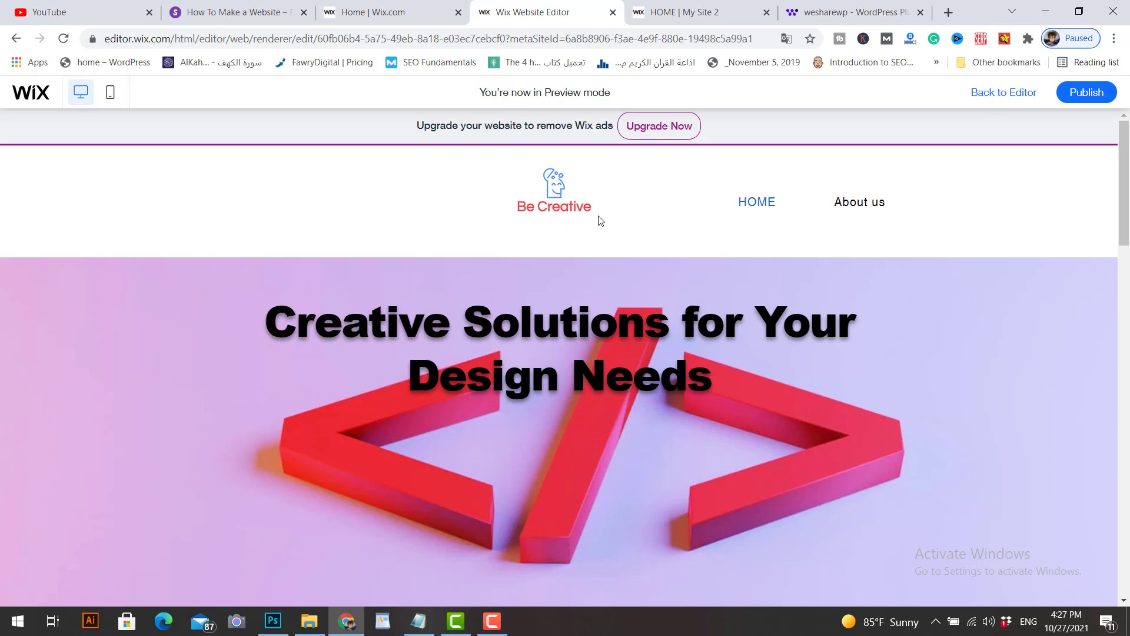
{"action": "left_click", "coordinate": [863, 210]}
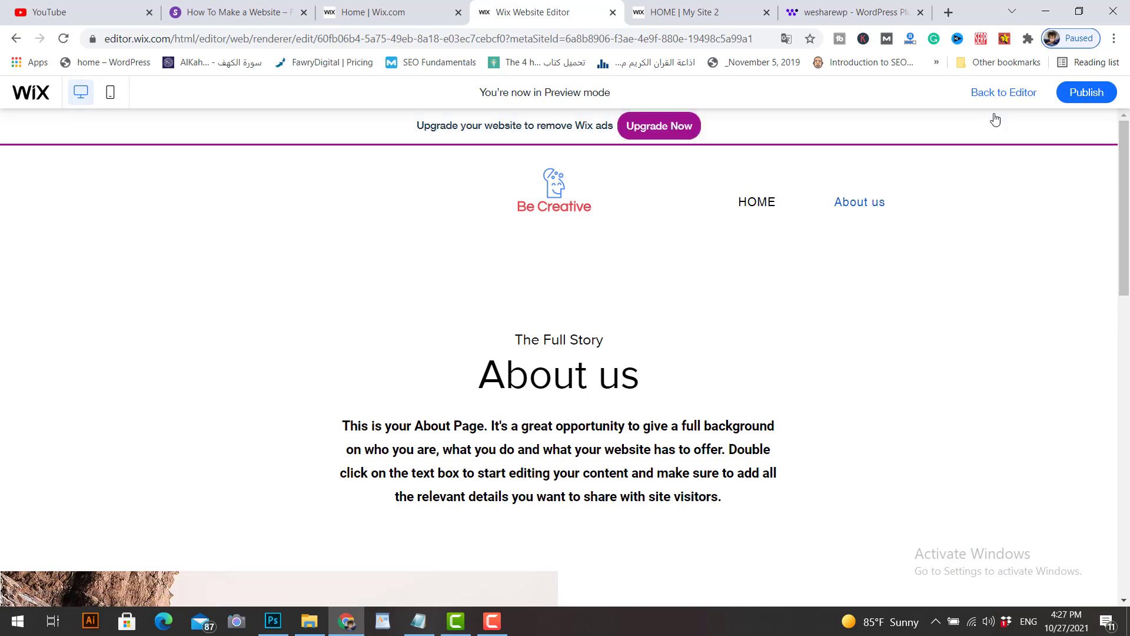
{"action": "left_click", "coordinate": [1005, 94]}
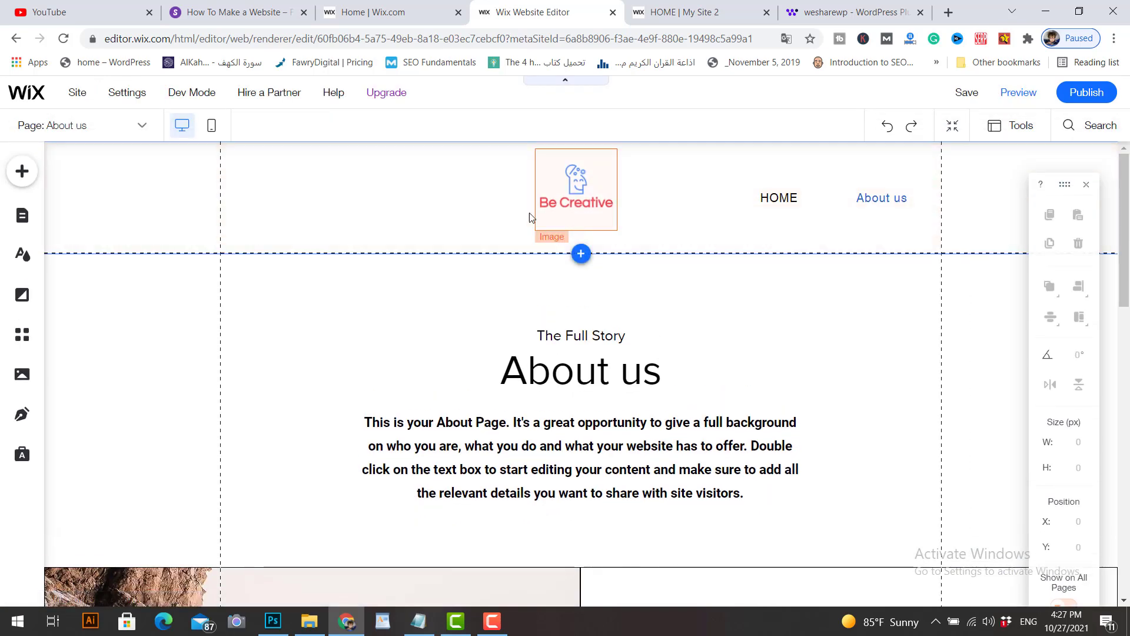
Step: Switch to the HOME page, reduce the header's height to about 127 px, and select the logo
{"action": "left_click", "coordinate": [105, 125]}
{"action": "left_click", "coordinate": [39, 153]}
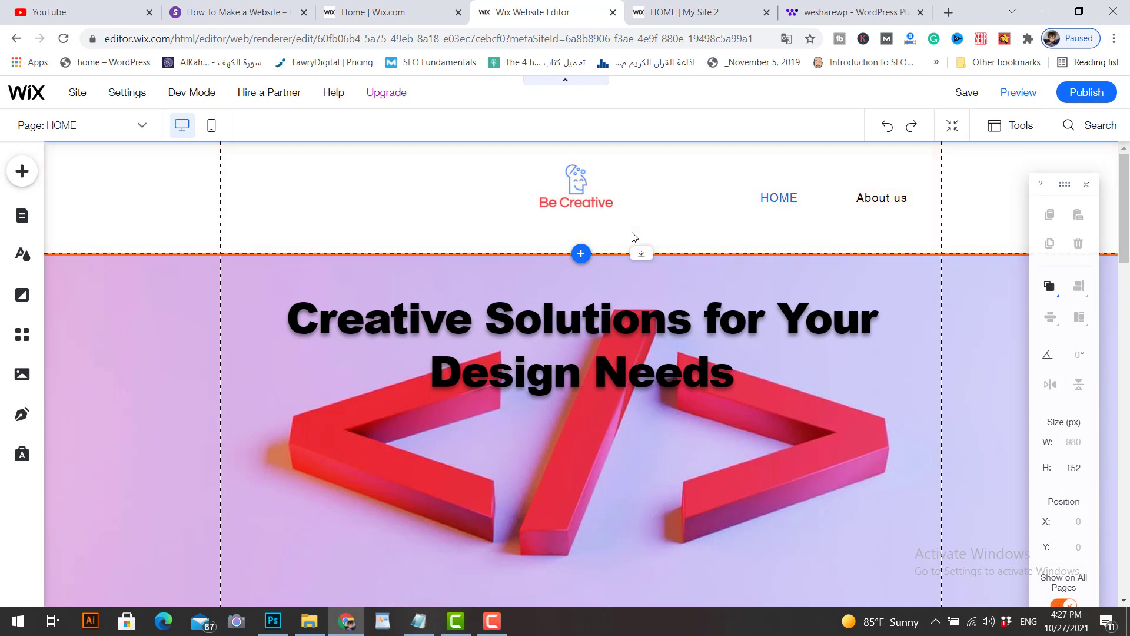
{"action": "left_click_drag", "start_coordinate": [631, 253], "coordinate": [617, 234]}
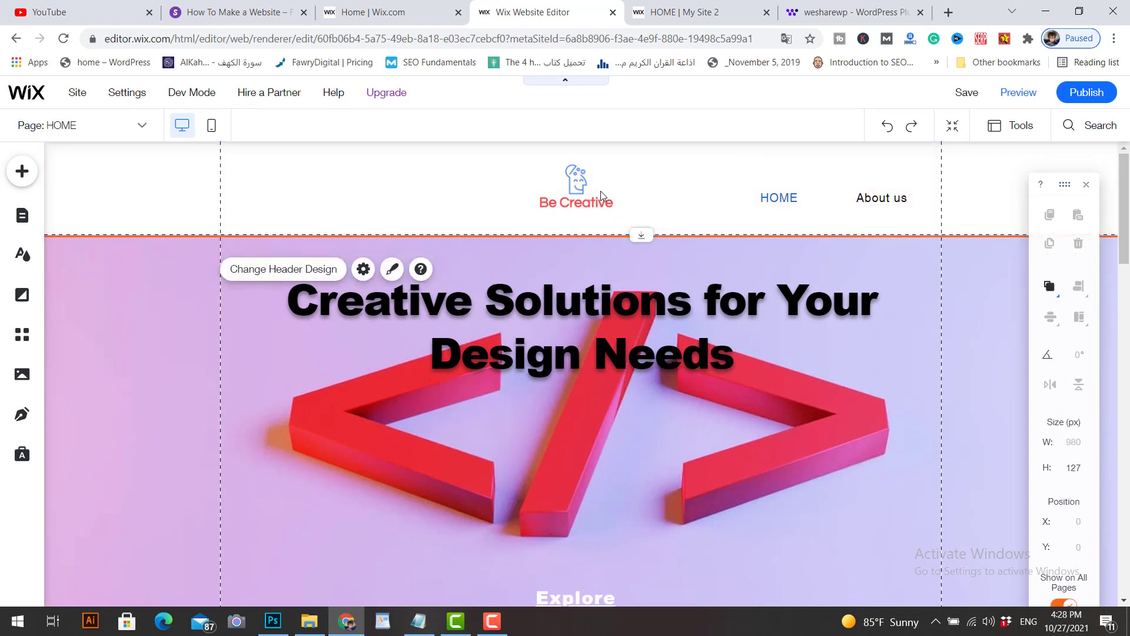
{"action": "left_click", "coordinate": [579, 192]}
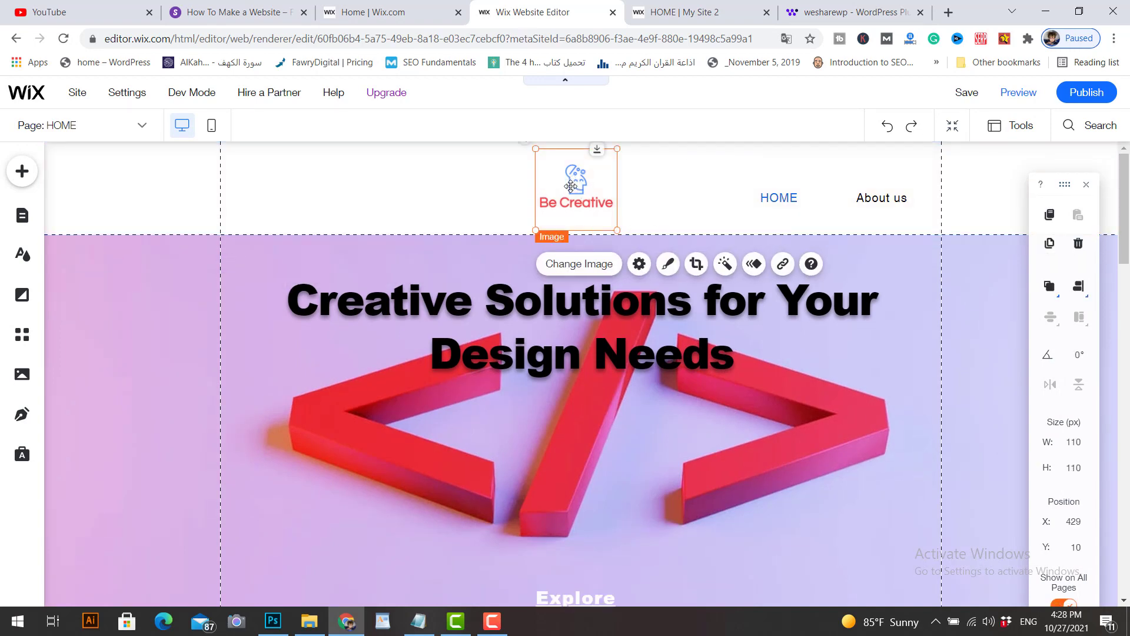
Step: Link the header logo to the HOME page, opening in the current window, and save the site
{"action": "left_click", "coordinate": [783, 266]}
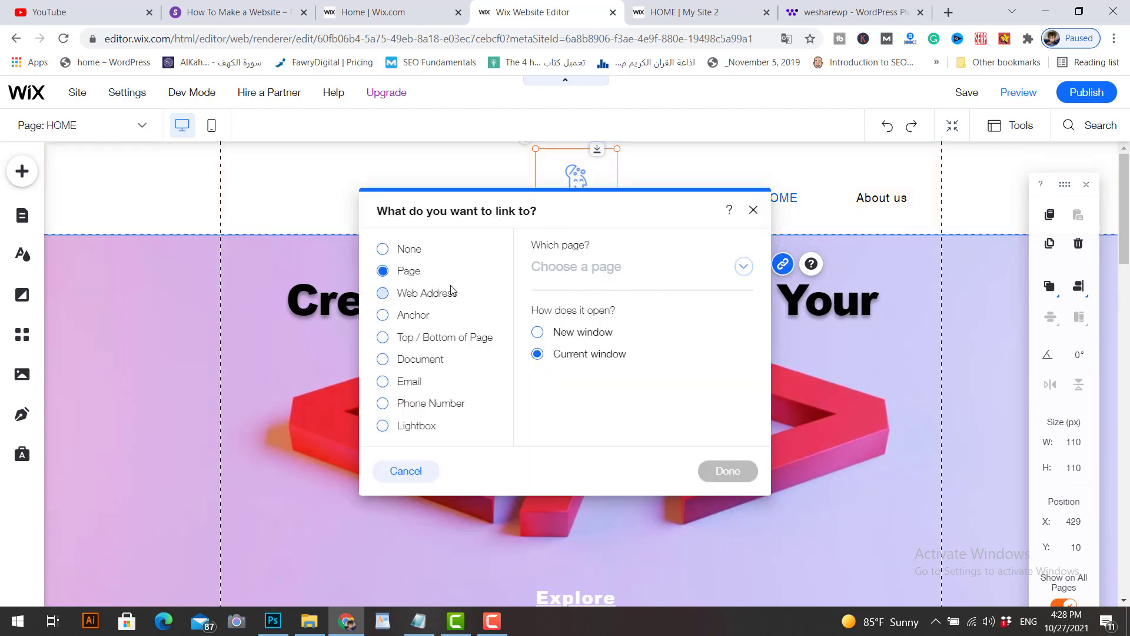
{"action": "left_click", "coordinate": [653, 275]}
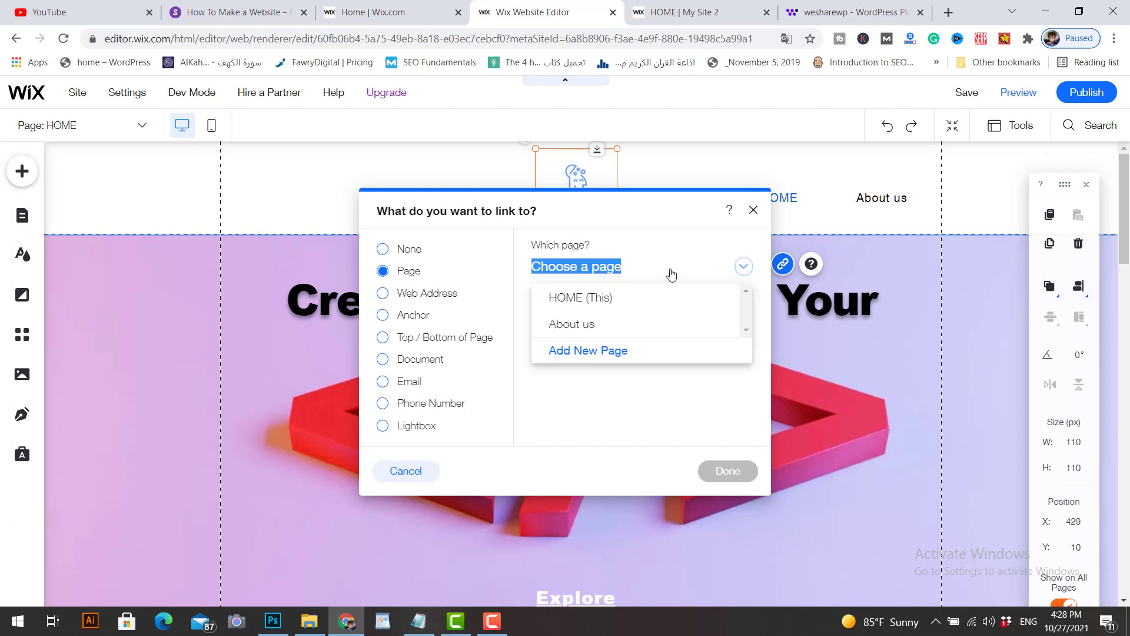
{"action": "left_click", "coordinate": [600, 300]}
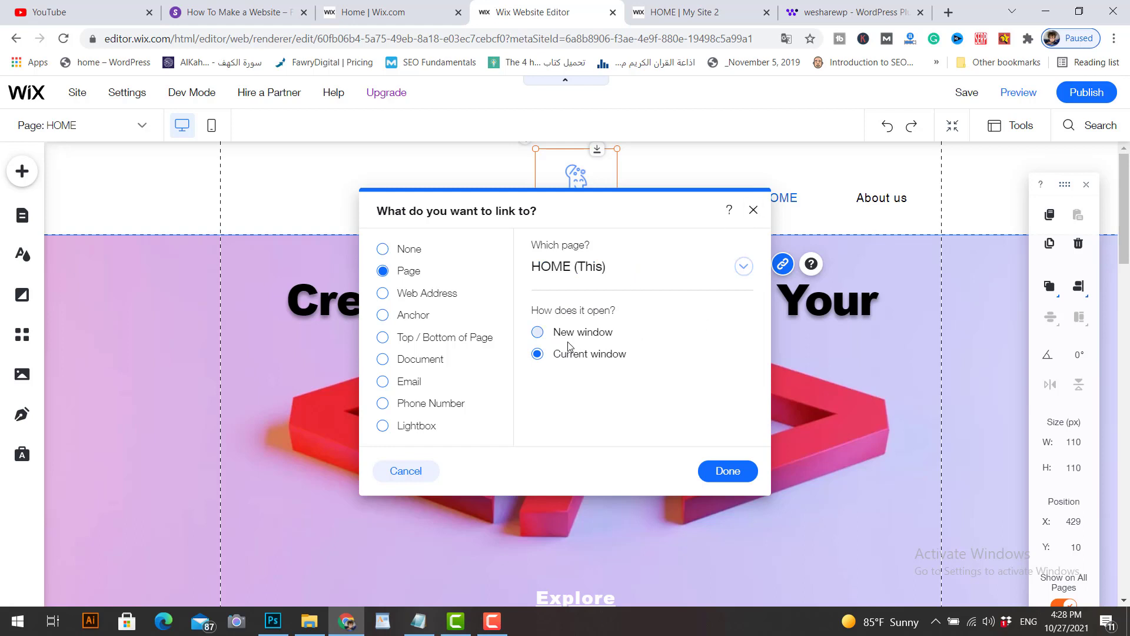
{"action": "left_click", "coordinate": [727, 470]}
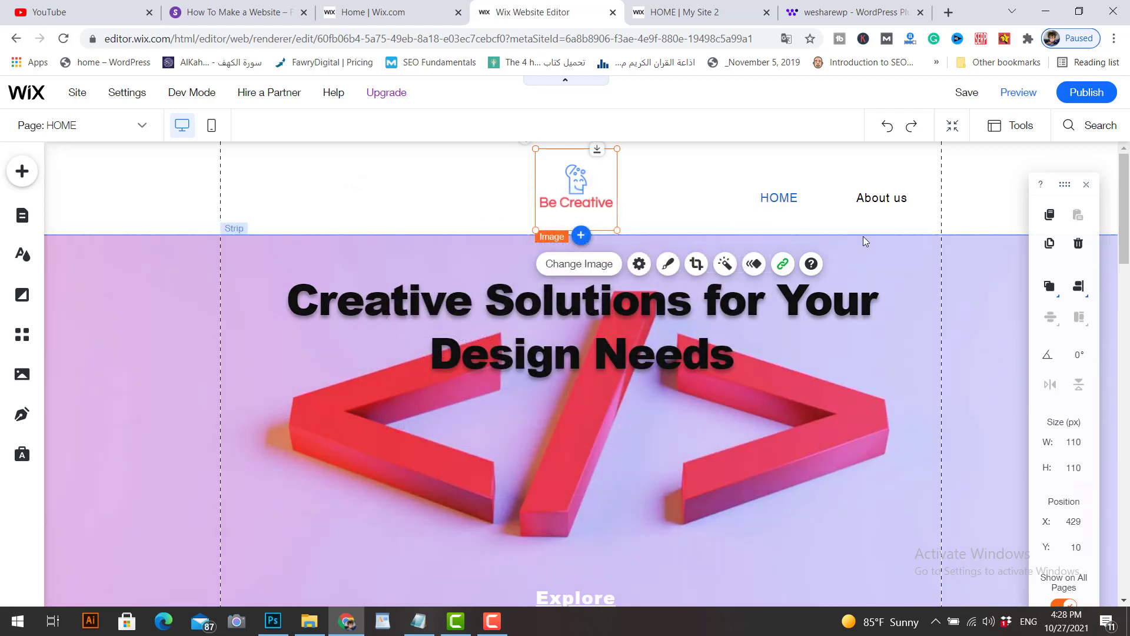
{"action": "left_click", "coordinate": [963, 99]}
{"action": "left_click", "coordinate": [755, 465]}
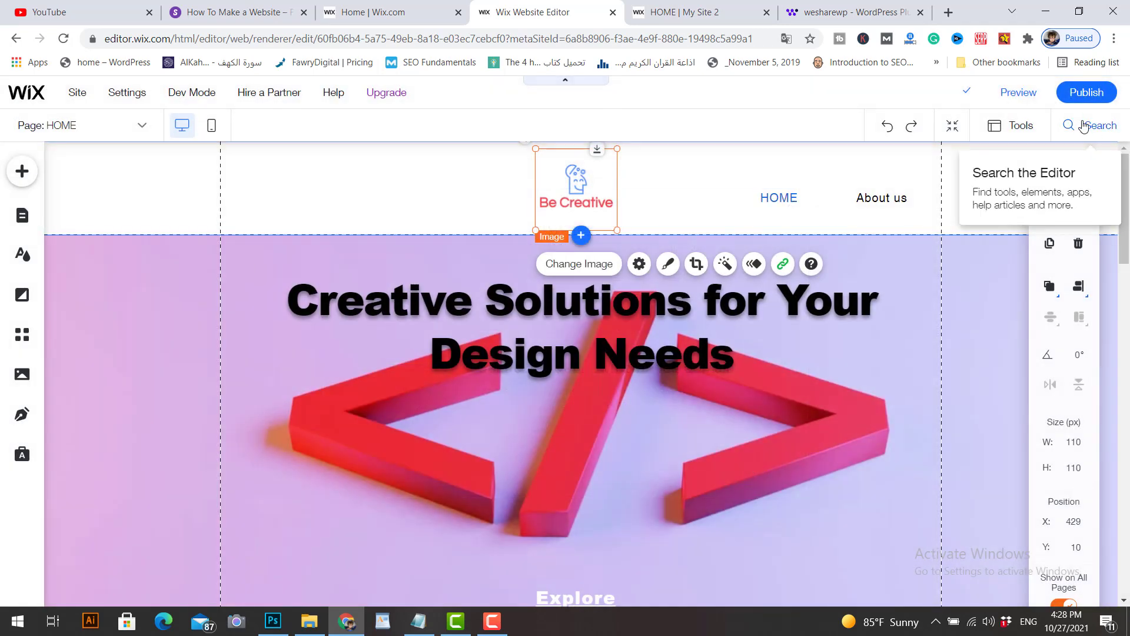
Step: Preview the site, check the header and content on the About us and HOME pages, and return to the editor
{"action": "left_click", "coordinate": [1017, 94]}
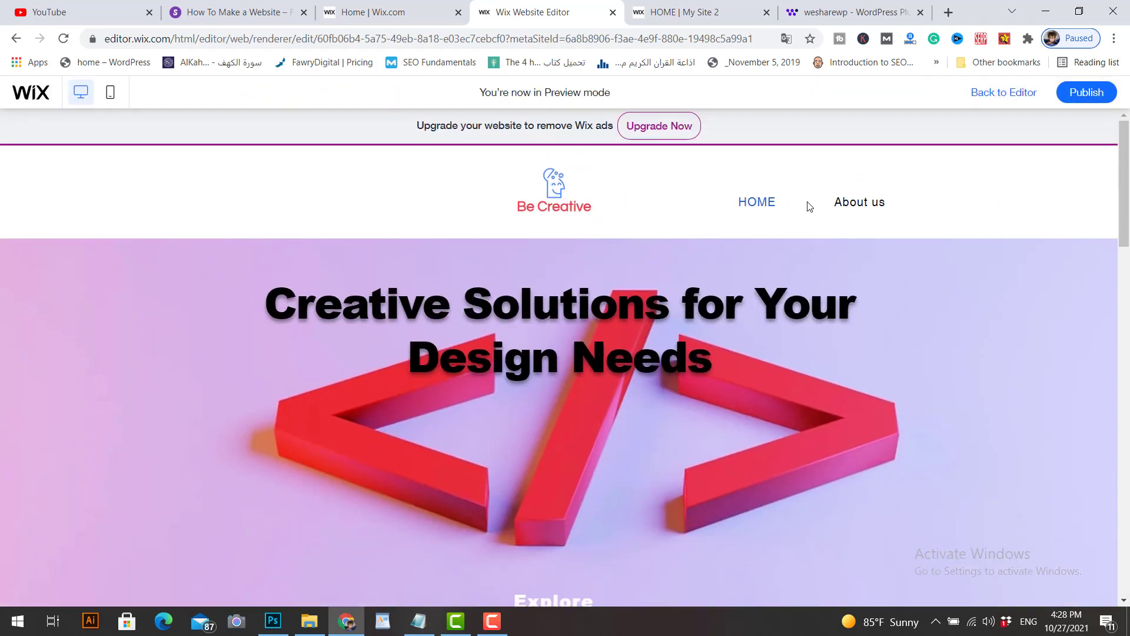
{"action": "left_click", "coordinate": [851, 204]}
{"action": "scroll", "coordinate": [971, 195], "scroll_direction": "down", "scroll_amount": 5}
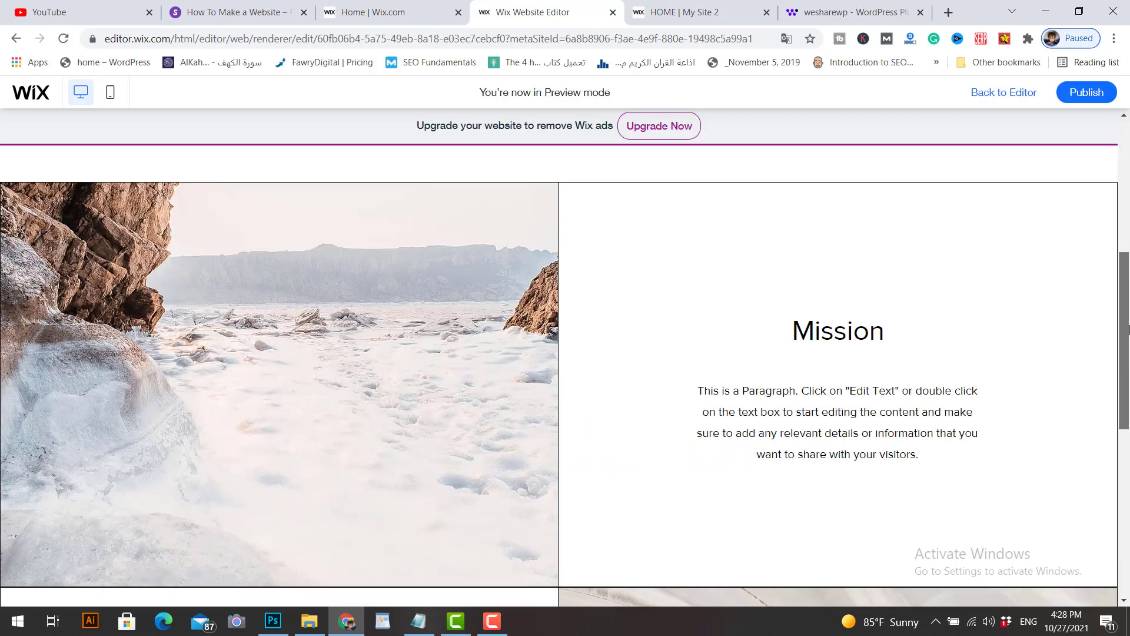
{"action": "scroll", "coordinate": [874, 196], "scroll_direction": "up", "scroll_amount": 5}
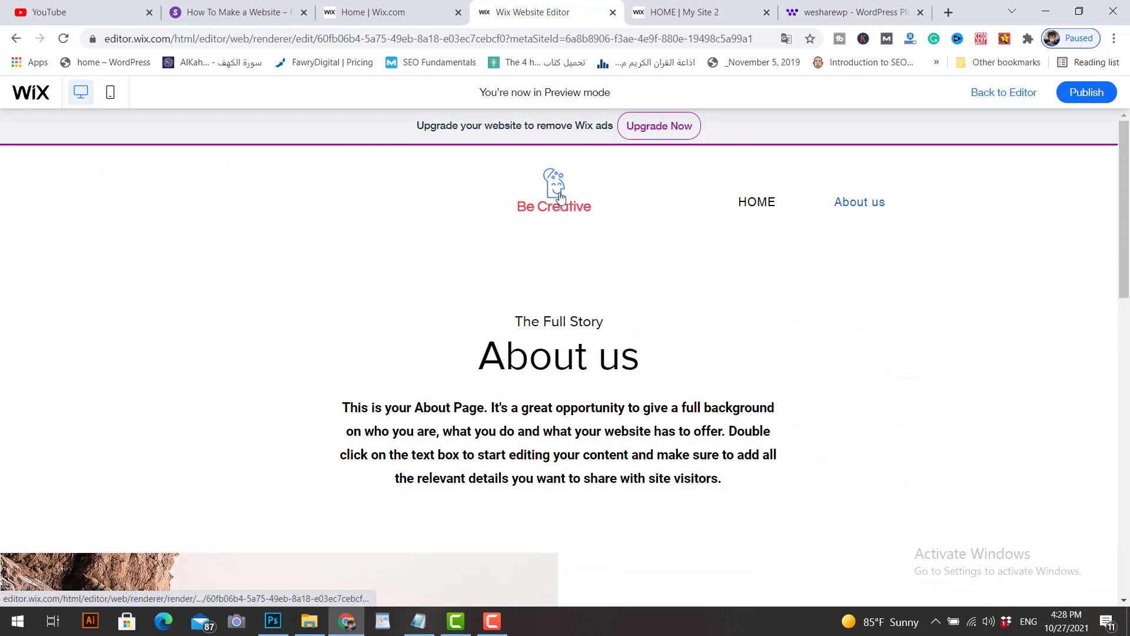
{"action": "left_click", "coordinate": [757, 203]}
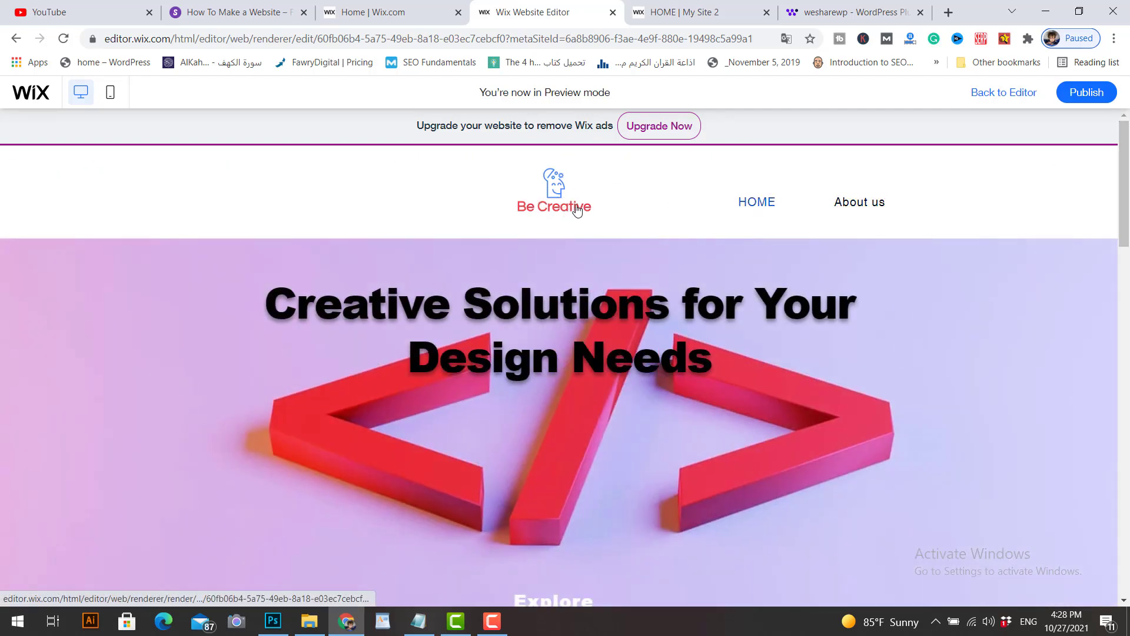
{"action": "left_click", "coordinate": [1009, 92]}
Step: In the "Make your business shine on the web" strip, move the keyboard image column after the text column
{"action": "scroll", "coordinate": [1111, 374], "scroll_direction": "up", "scroll_amount": 5}
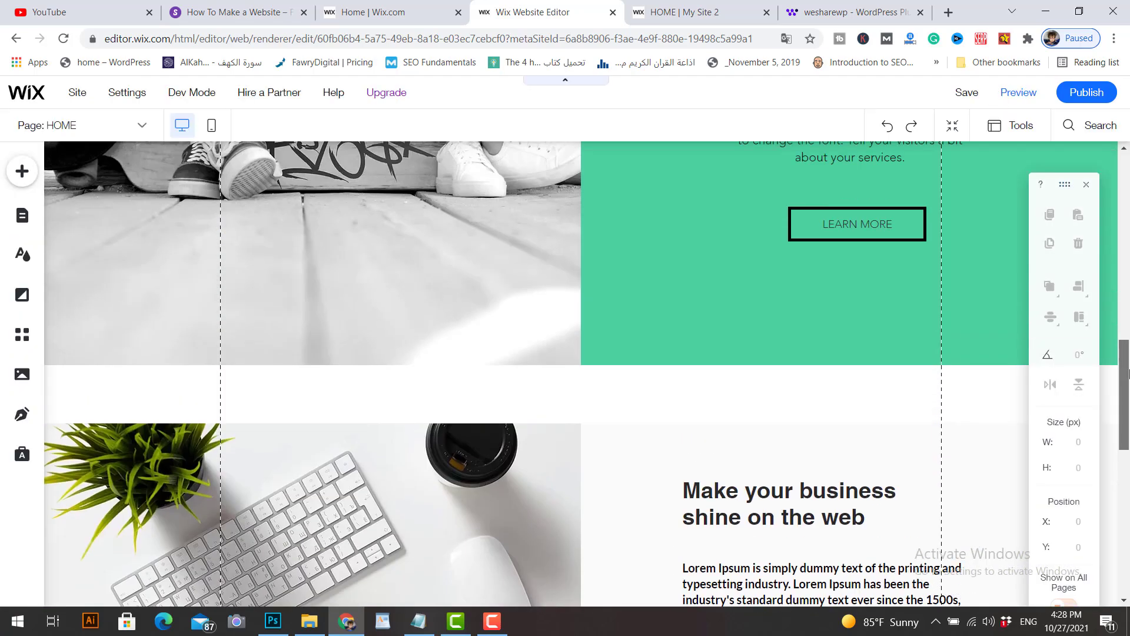
{"action": "scroll", "coordinate": [388, 529], "scroll_direction": "down", "scroll_amount": 4}
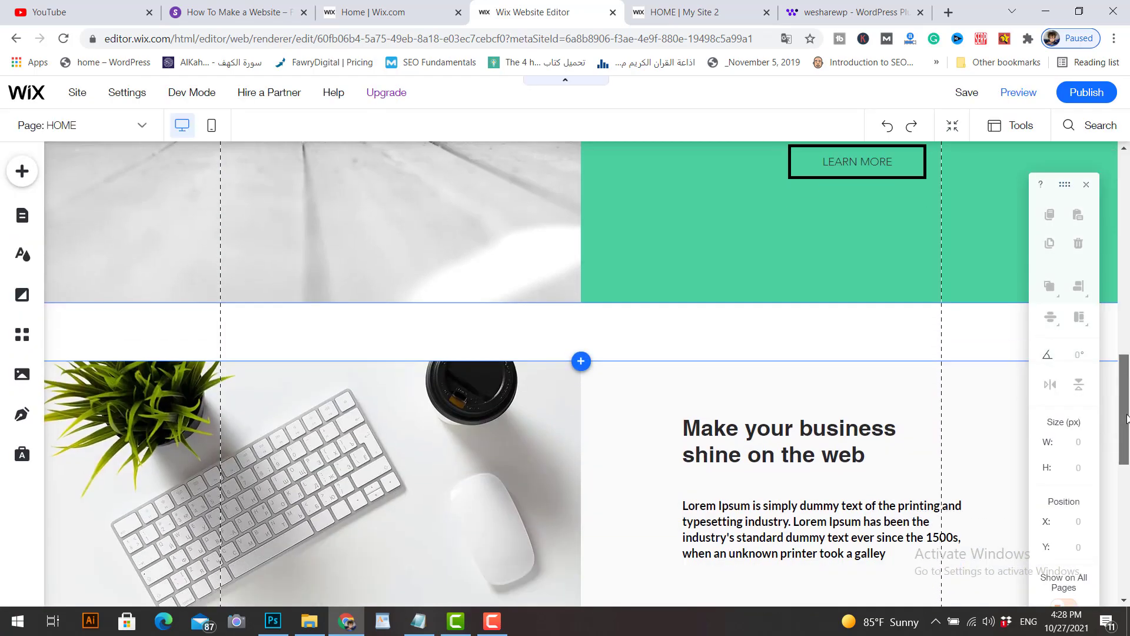
{"action": "left_click_drag", "start_coordinate": [1122, 461], "coordinate": [1128, 366]}
{"action": "scroll", "coordinate": [583, 302], "scroll_direction": "up", "scroll_amount": 1}
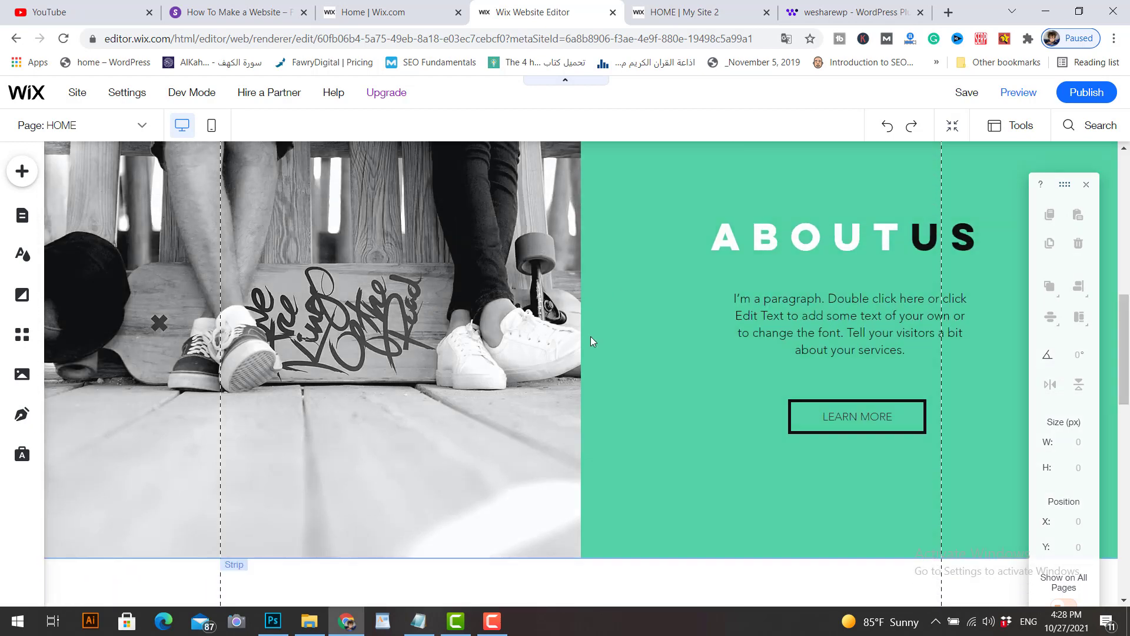
{"action": "scroll", "coordinate": [591, 336], "scroll_direction": "down", "scroll_amount": 6}
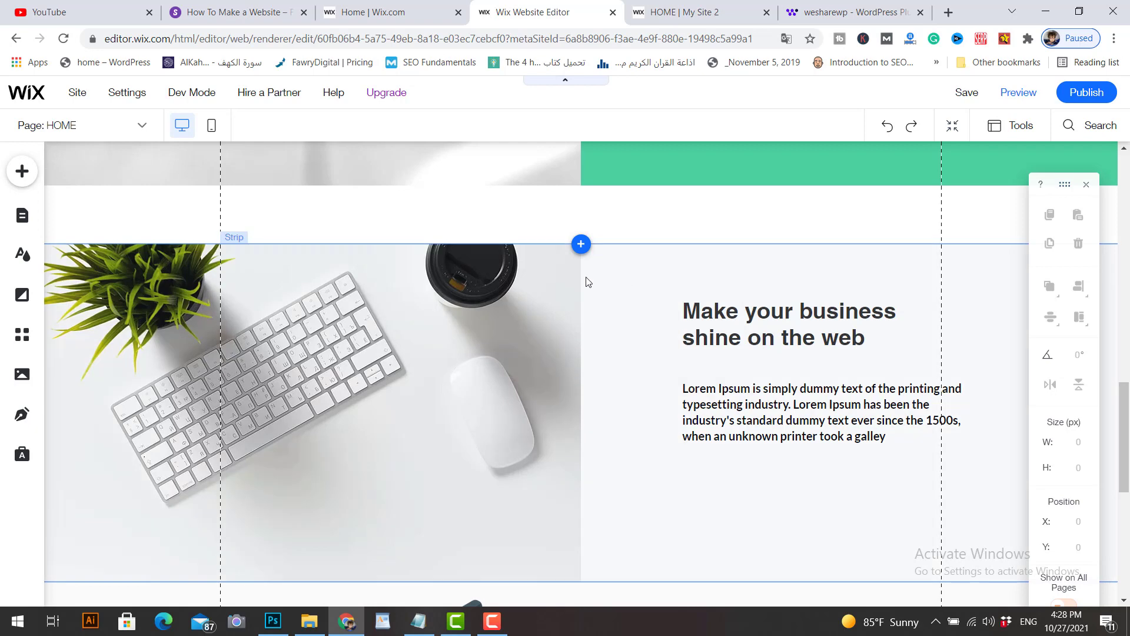
{"action": "left_click", "coordinate": [234, 244]}
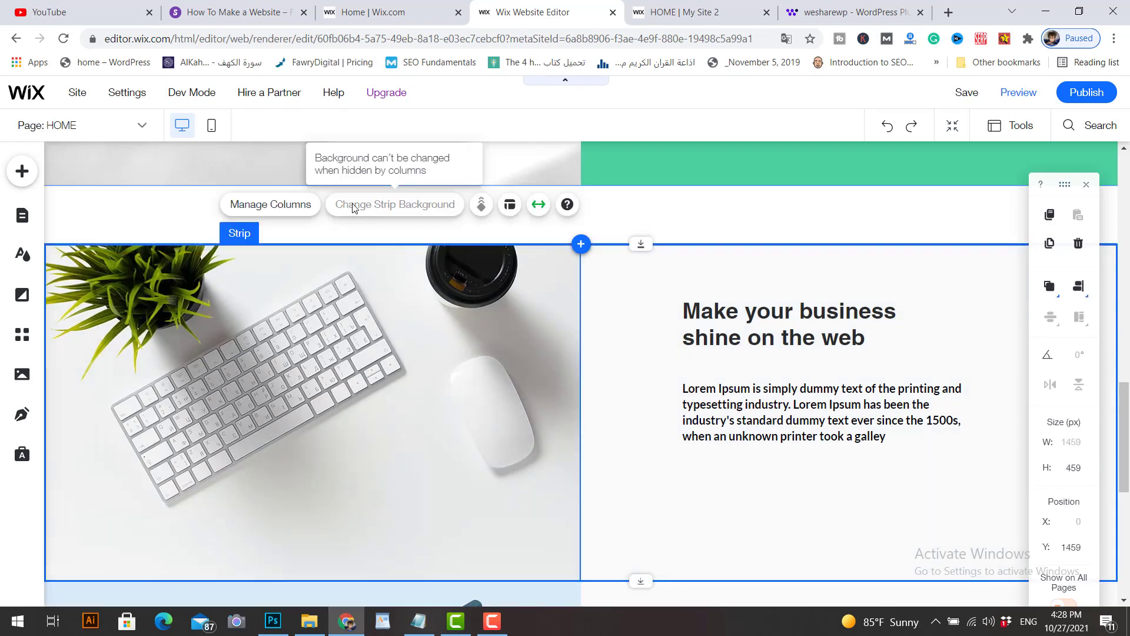
{"action": "left_click", "coordinate": [271, 206]}
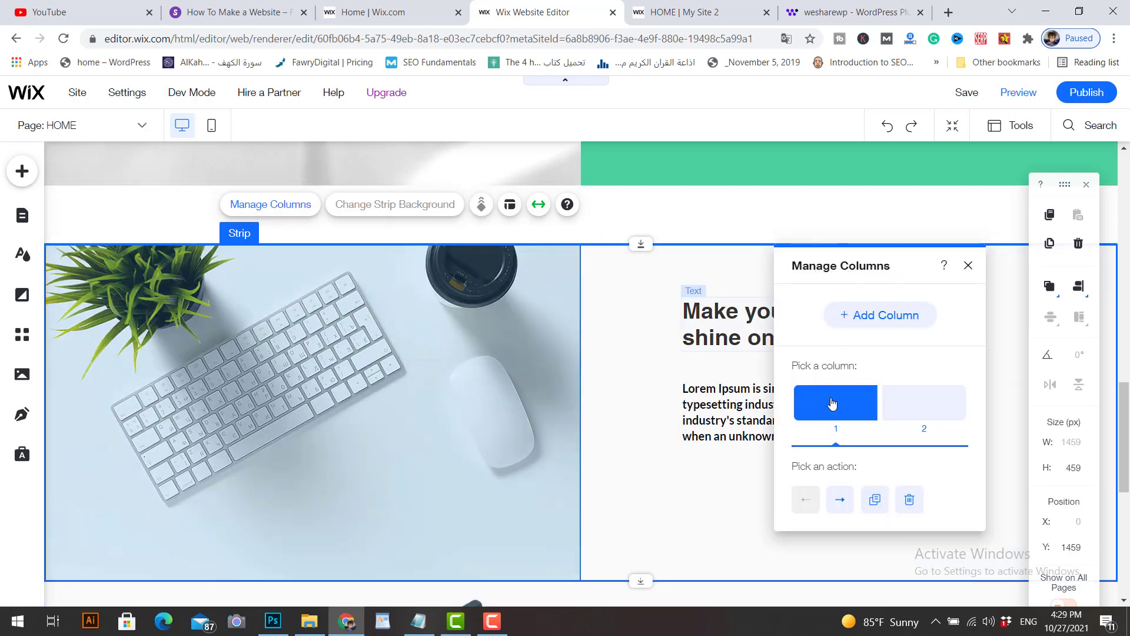
{"action": "left_click", "coordinate": [841, 500]}
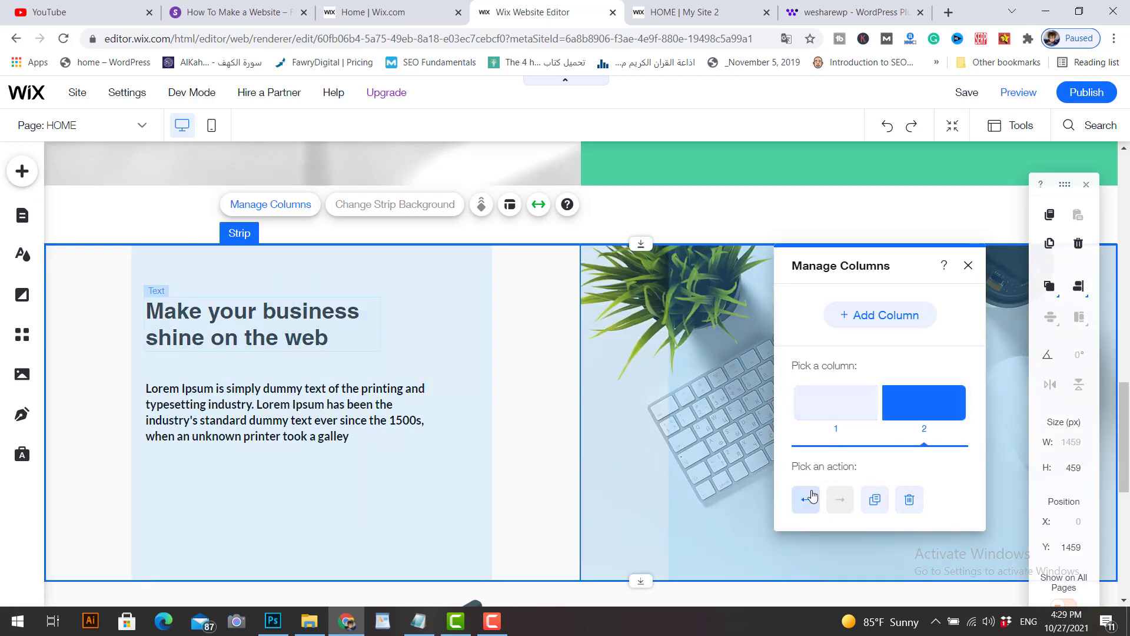
{"action": "left_click", "coordinate": [967, 267]}
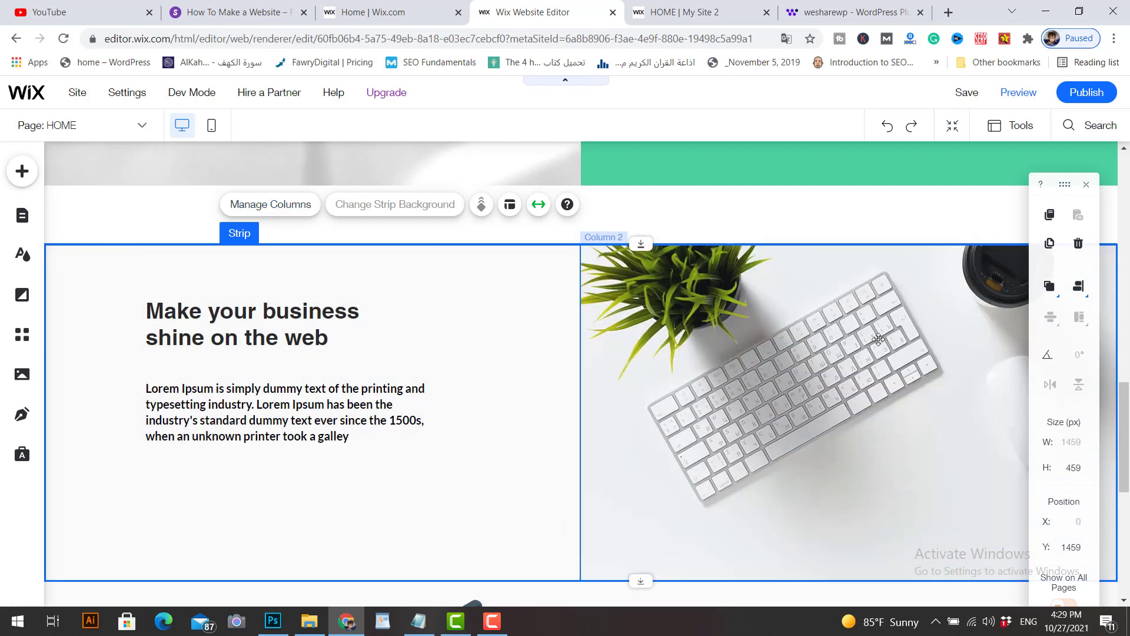
Step: Preview the reordered keyboard image strip on the HOME page and return to the editor
{"action": "left_click", "coordinate": [1018, 93]}
{"action": "left_click_drag", "start_coordinate": [1126, 412], "coordinate": [1129, 377]}
{"action": "left_click", "coordinate": [1003, 92]}
Step: Customize the strip's column proportions to about 35% for the text and 65% for the keyboard image
{"action": "left_click", "coordinate": [532, 327]}
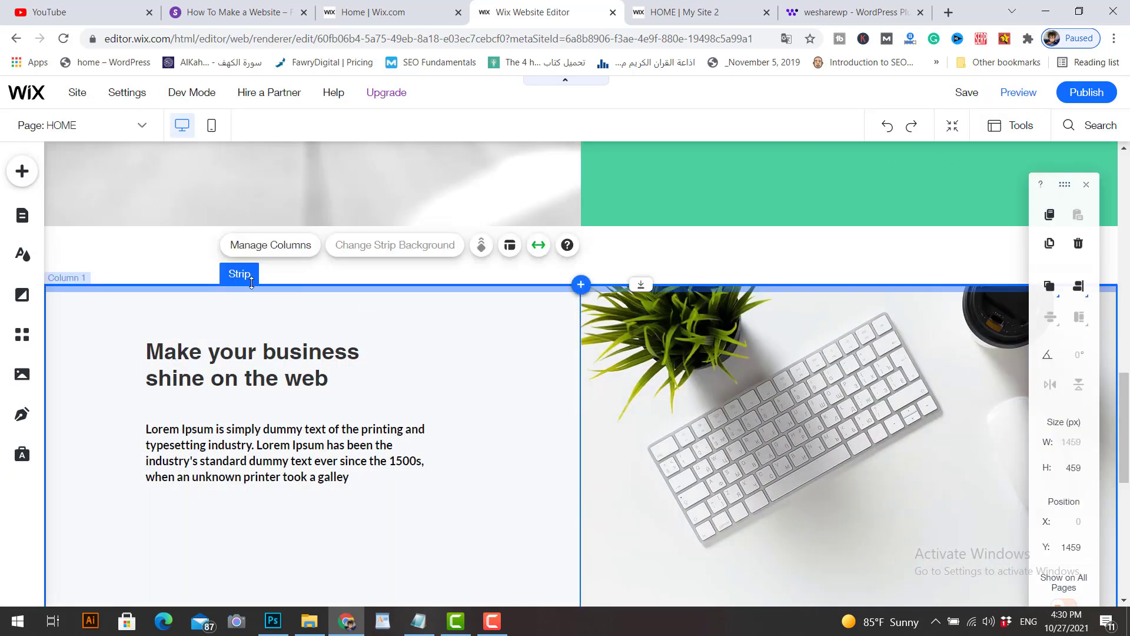
{"action": "left_click", "coordinate": [510, 245]}
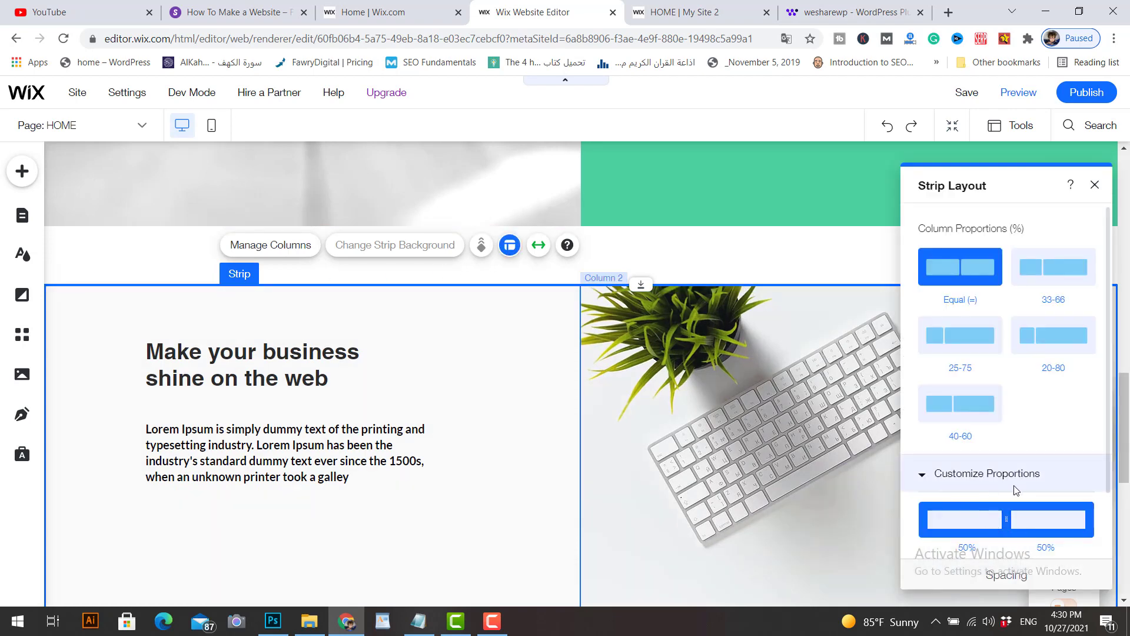
{"action": "left_click_drag", "start_coordinate": [1000, 521], "coordinate": [981, 522]}
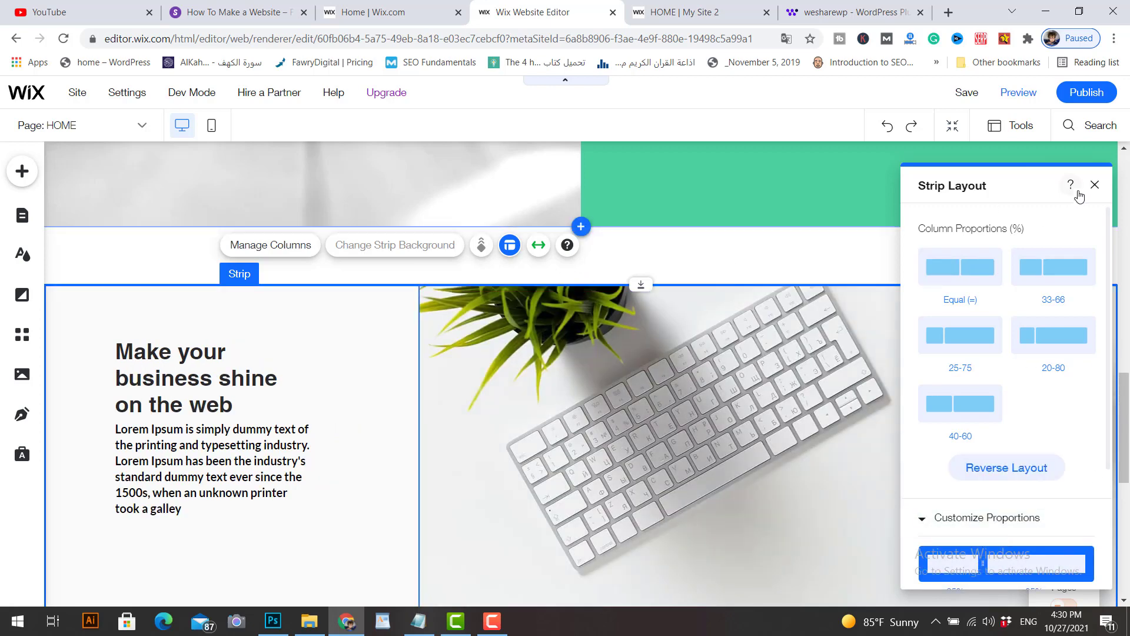
{"action": "left_click", "coordinate": [1094, 185]}
Step: Preview the HOME page to compare the strip's uneven columns with the other sections, and return to the editor
{"action": "left_click", "coordinate": [1018, 92]}
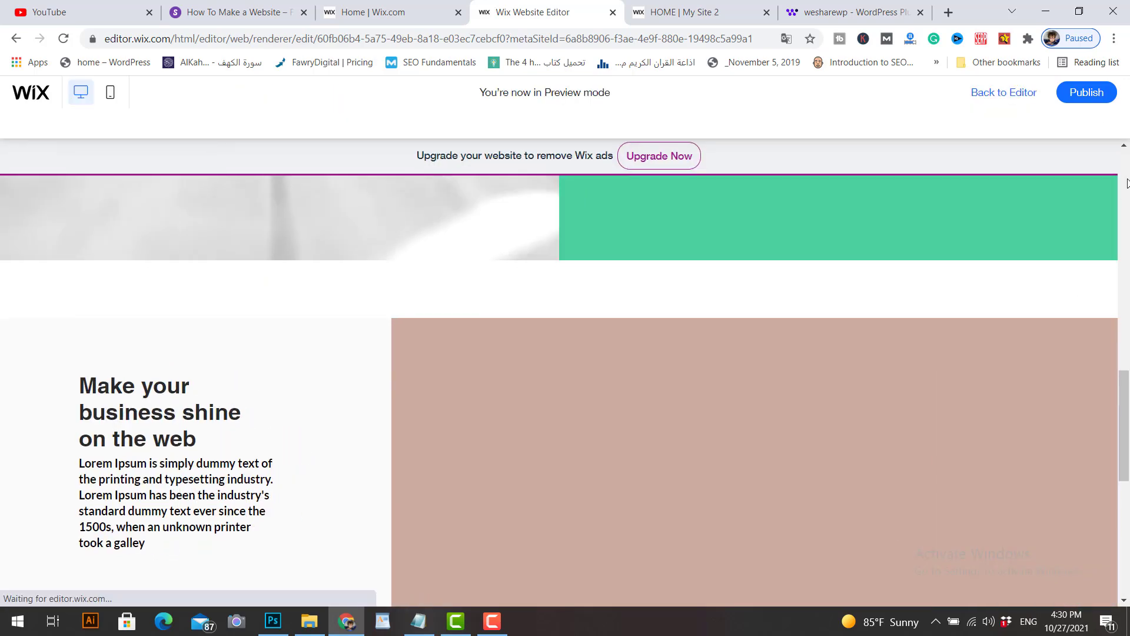
{"action": "scroll", "coordinate": [565, 376], "scroll_direction": "up", "scroll_amount": 10}
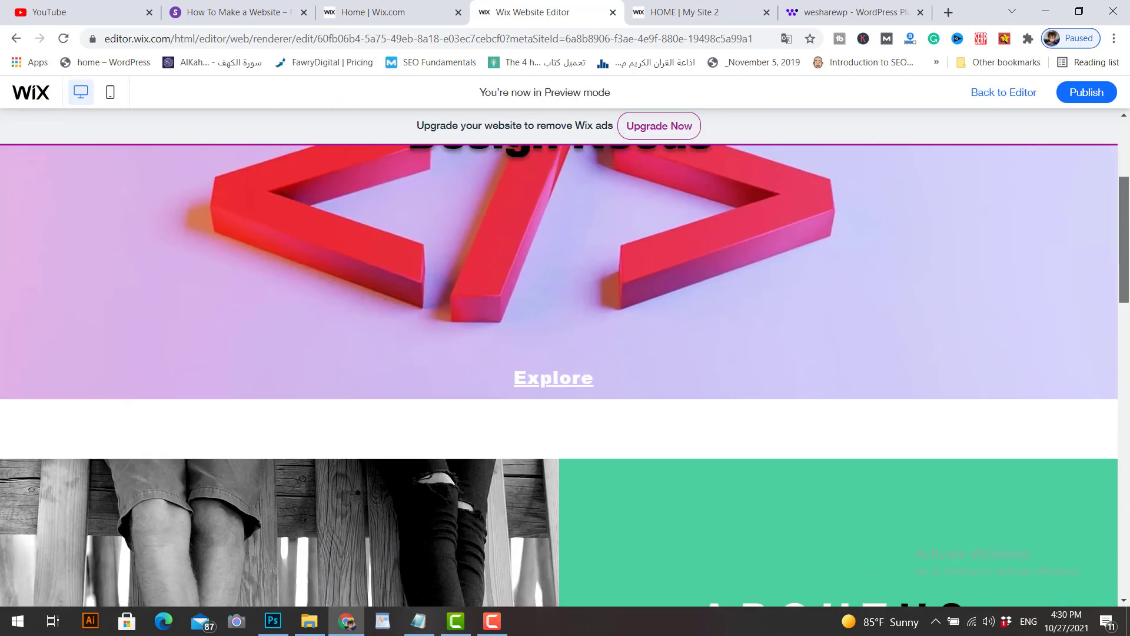
{"action": "scroll", "coordinate": [1129, 400], "scroll_direction": "down", "scroll_amount": 12}
{"action": "scroll", "coordinate": [1128, 400], "scroll_direction": "down", "scroll_amount": 2}
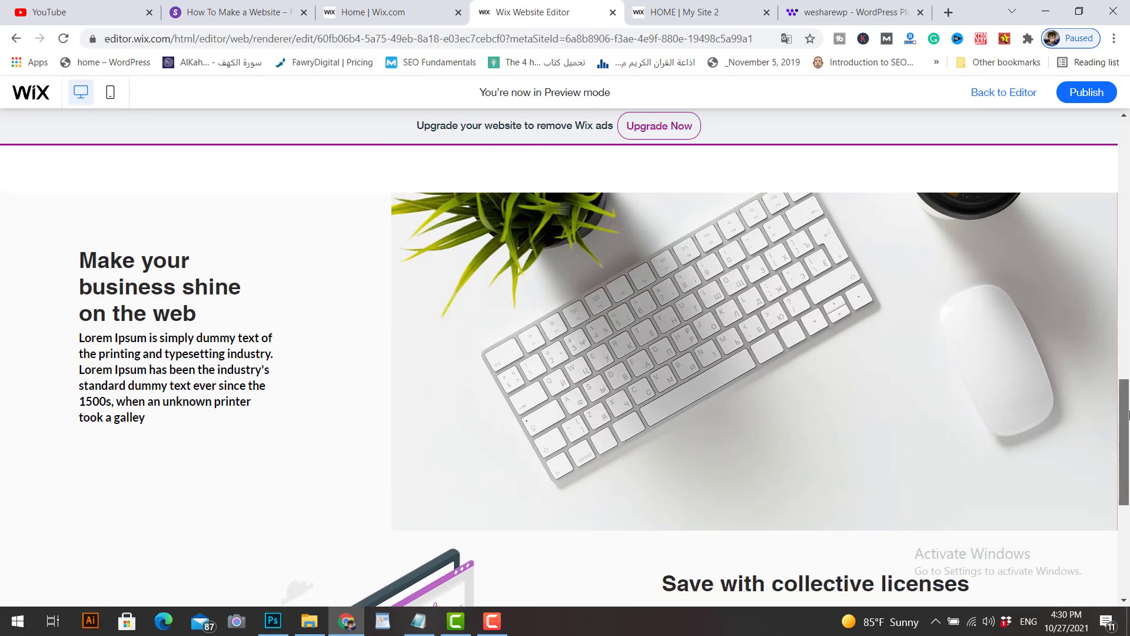
{"action": "scroll", "coordinate": [1128, 352], "scroll_direction": "up", "scroll_amount": 12}
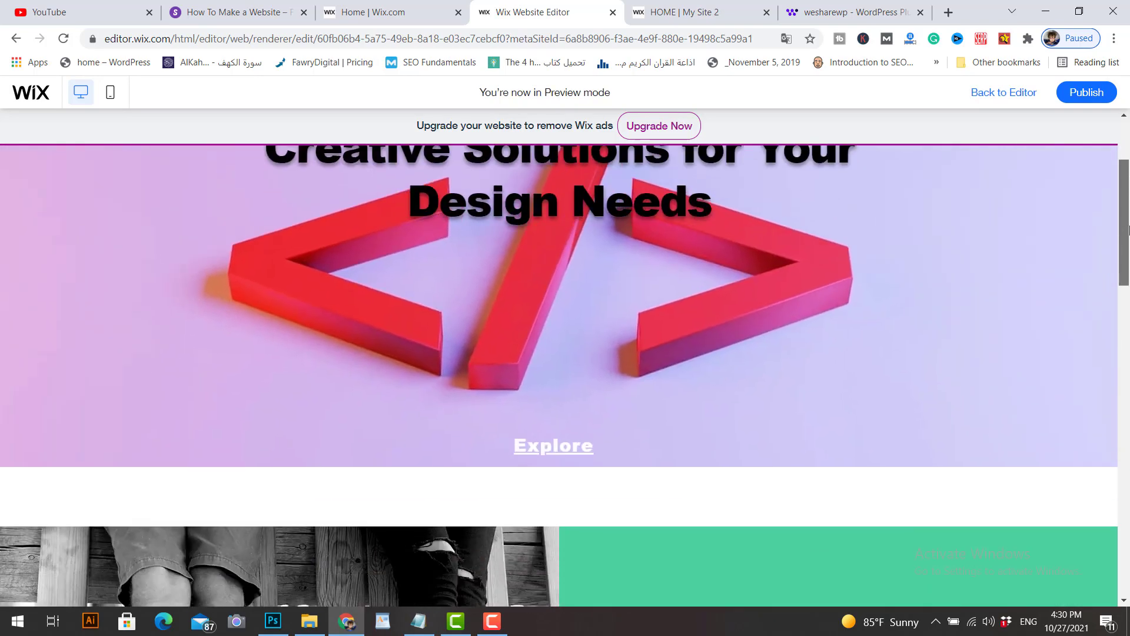
{"action": "scroll", "coordinate": [1128, 351], "scroll_direction": "down", "scroll_amount": 7}
{"action": "scroll", "coordinate": [1128, 352], "scroll_direction": "down", "scroll_amount": 3}
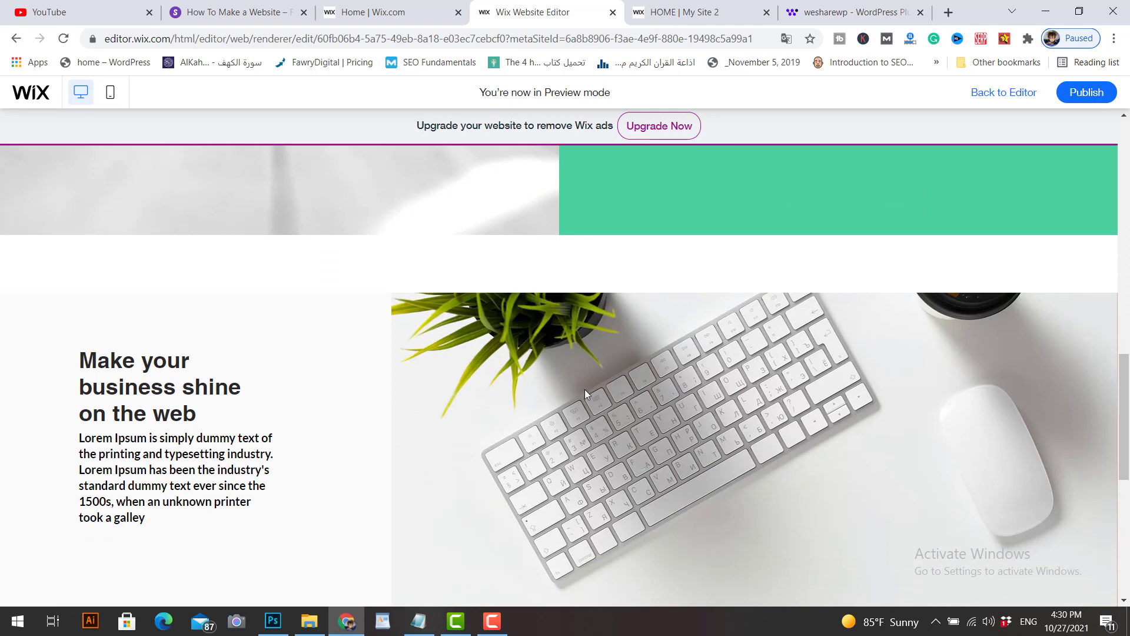
{"action": "left_click", "coordinate": [1001, 93]}
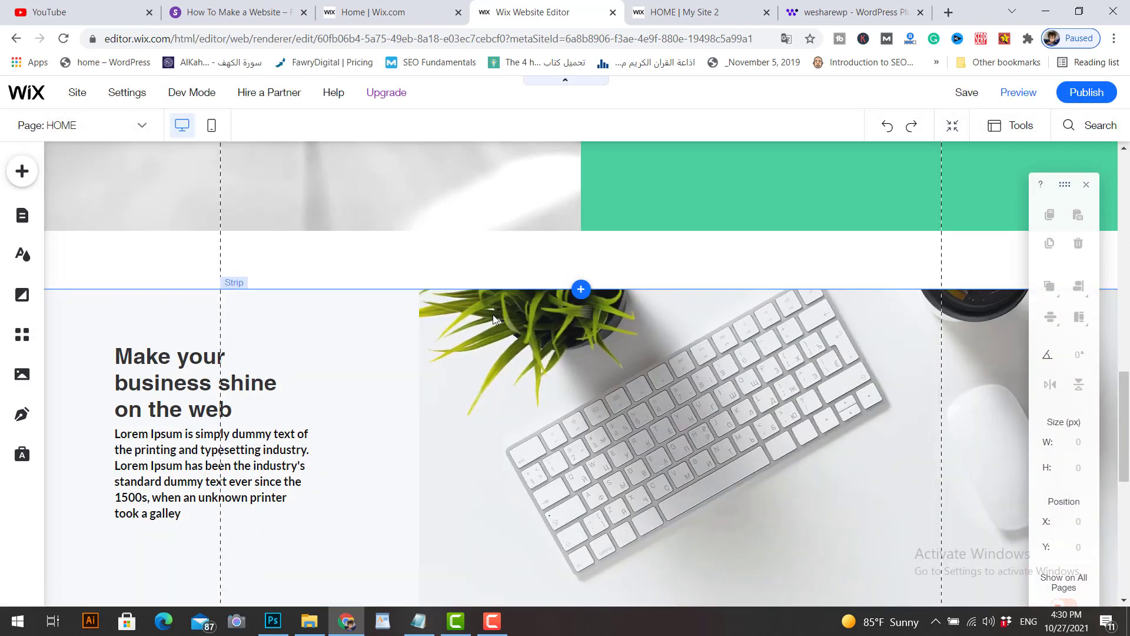
Step: Set the keyboard image strip's column proportions back to Equal
{"action": "left_click", "coordinate": [493, 315]}
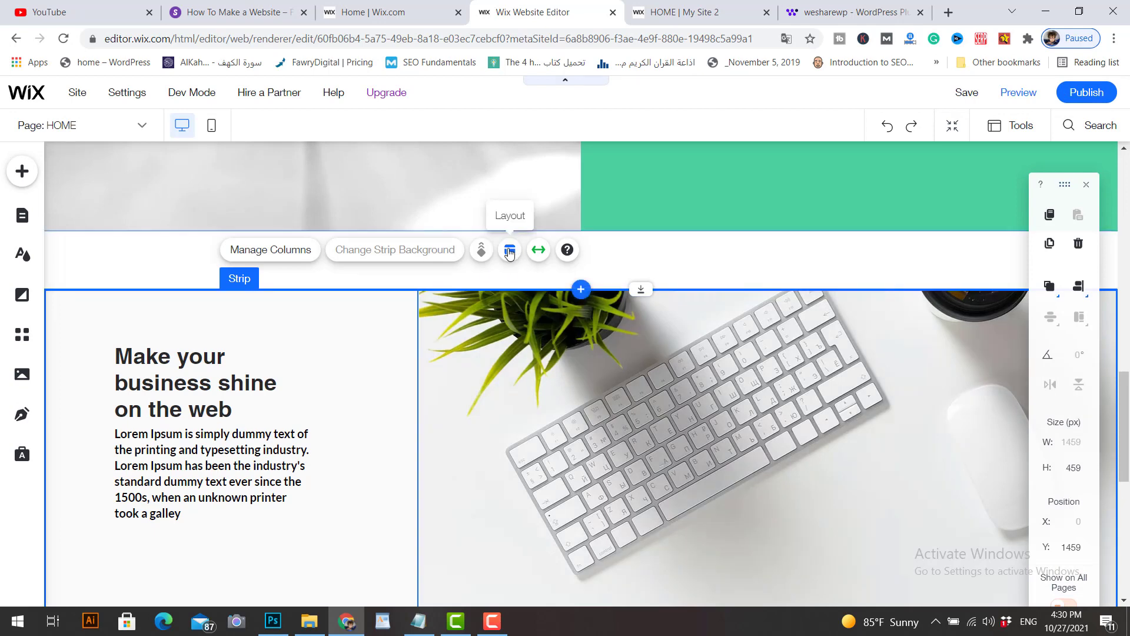
{"action": "left_click", "coordinate": [510, 251]}
{"action": "left_click", "coordinate": [963, 287]}
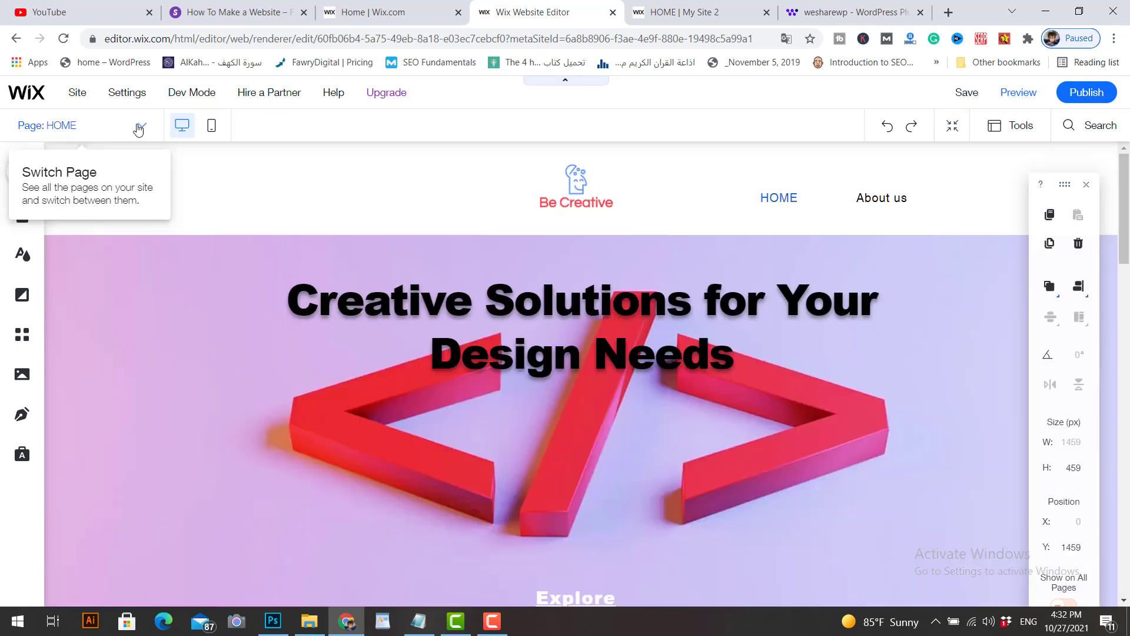
Step: Duplicate the About us page in the site's page list and name the copy "contact"
{"action": "left_click", "coordinate": [139, 126]}
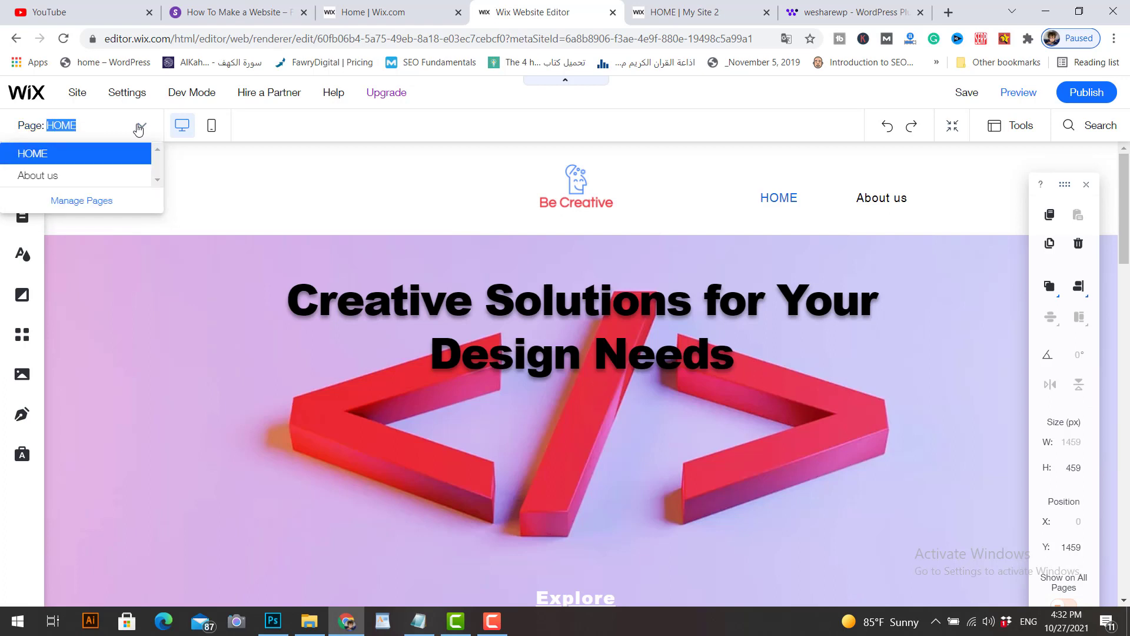
{"action": "left_click", "coordinate": [65, 202]}
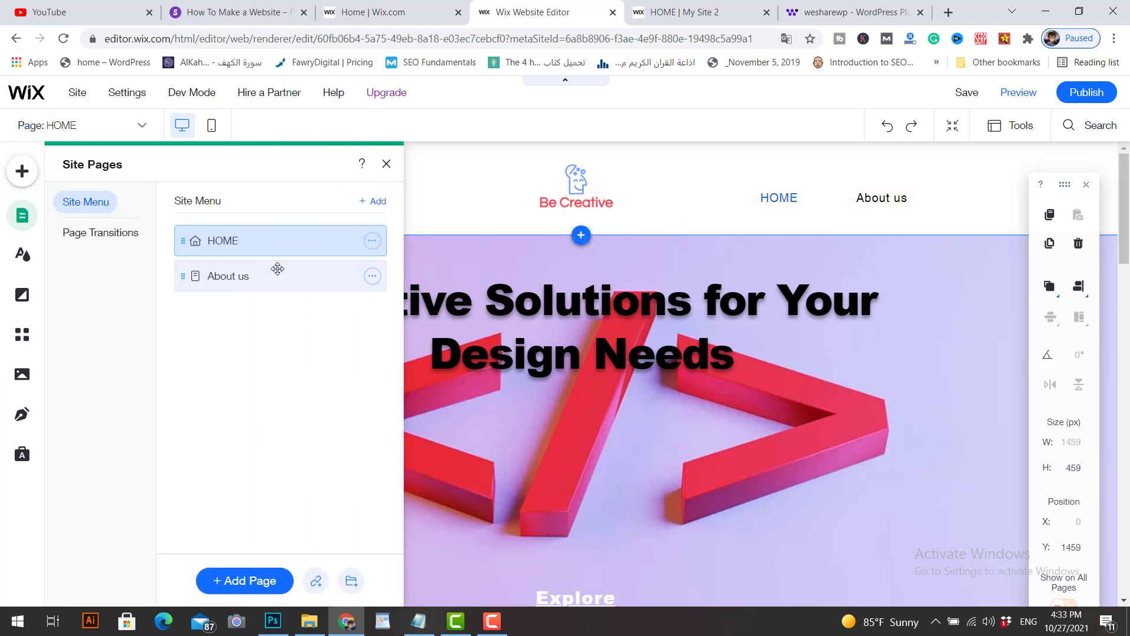
{"action": "left_click", "coordinate": [242, 281]}
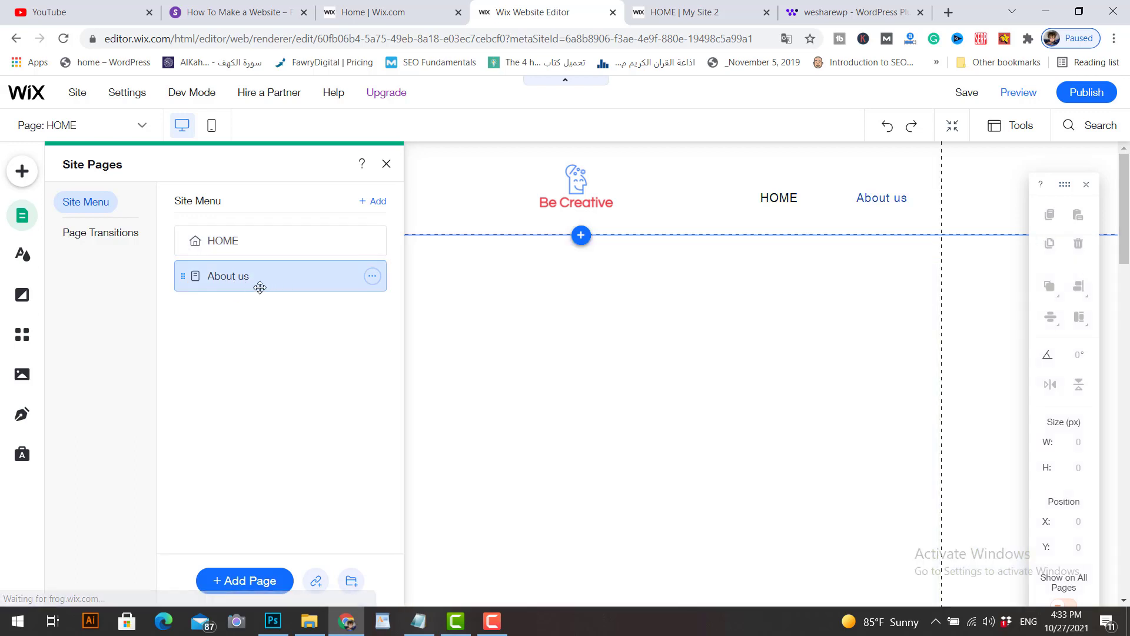
{"action": "left_click", "coordinate": [372, 276]}
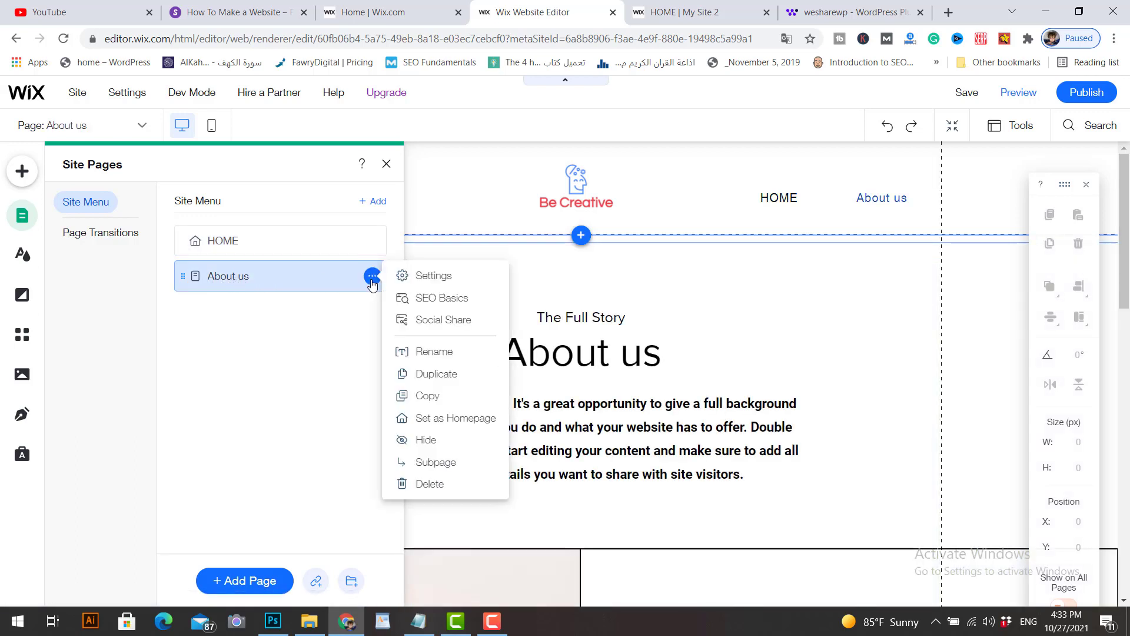
{"action": "left_click", "coordinate": [436, 375]}
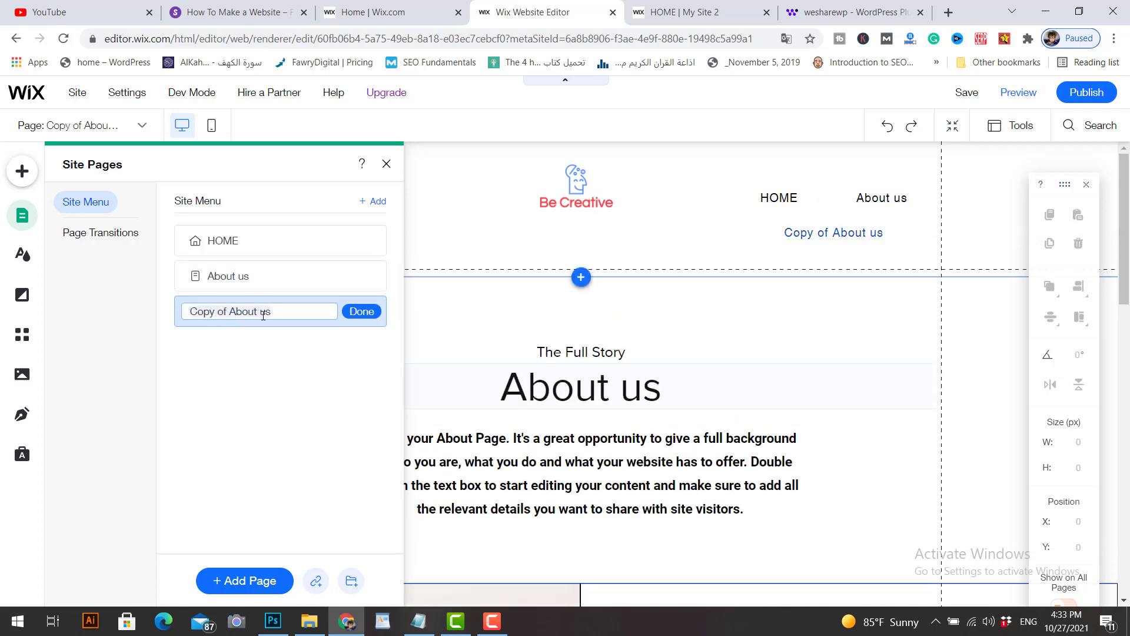
{"action": "type", "text": "contact"}
{"action": "left_click", "coordinate": [362, 311]}
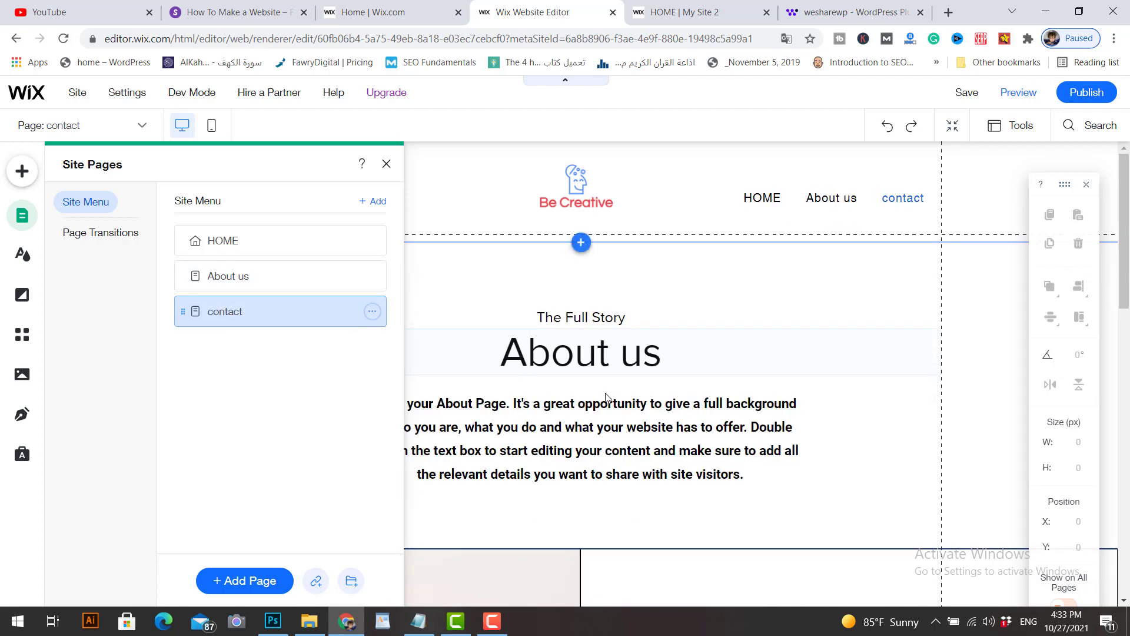
Step: Replace the "About us" heading on the contact page with "Contact"
{"action": "left_click", "coordinate": [591, 354]}
{"action": "double_click", "coordinate": [591, 353]}
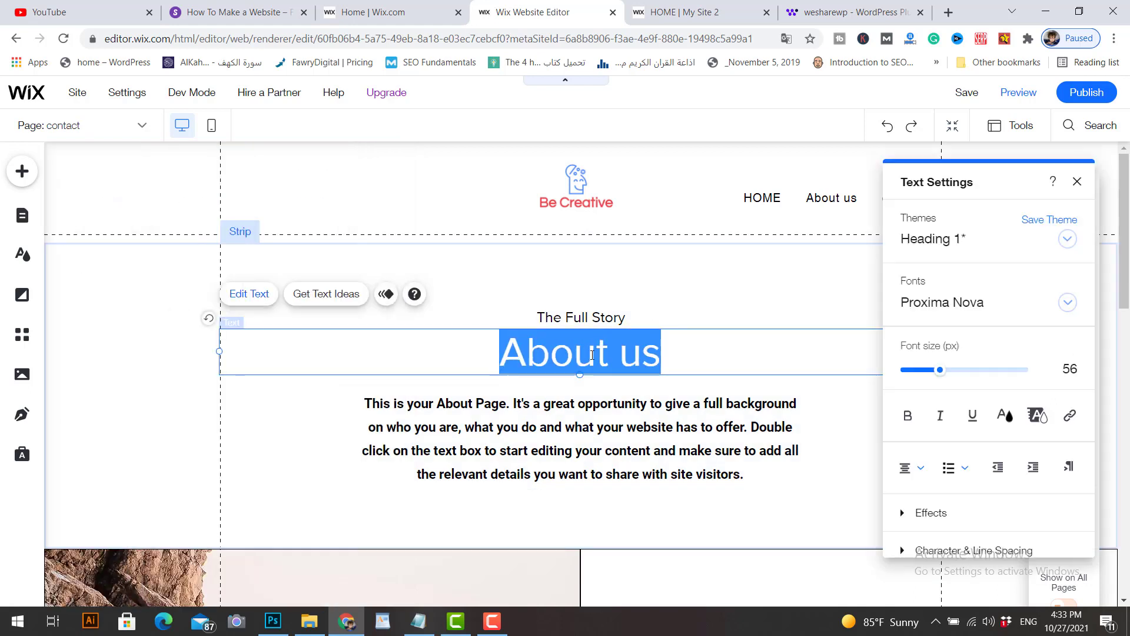
{"action": "type", "text": "Contact"}
{"action": "left_click", "coordinate": [678, 295]}
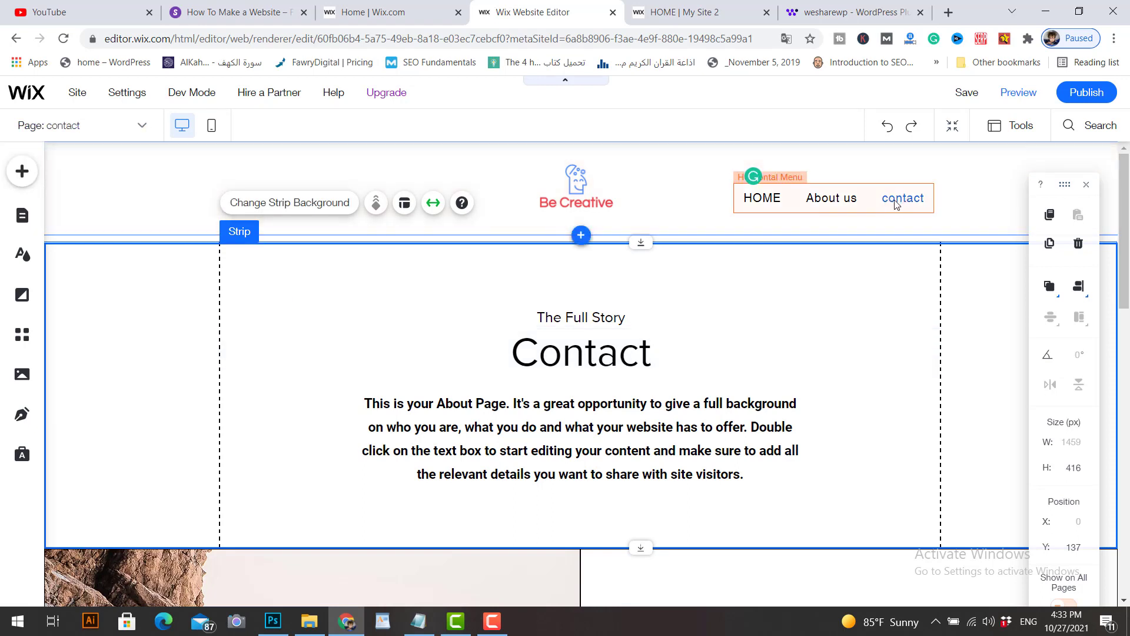
Step: Make the About us page the site's homepage in its page settings
{"action": "left_click", "coordinate": [82, 126]}
{"action": "left_click", "coordinate": [83, 223]}
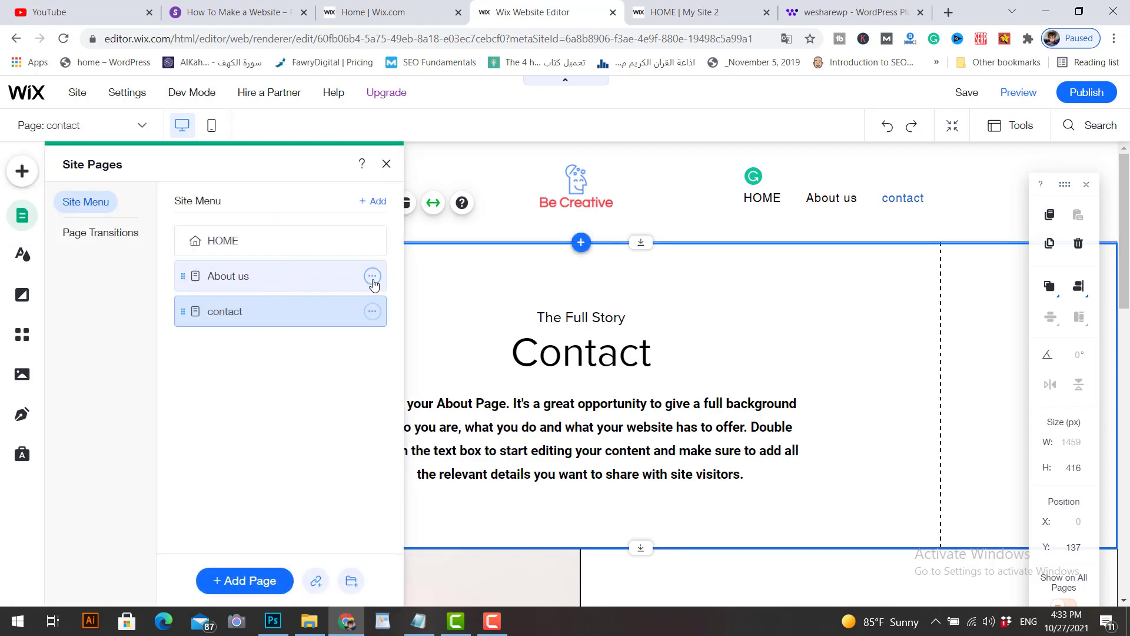
{"action": "left_click", "coordinate": [372, 278]}
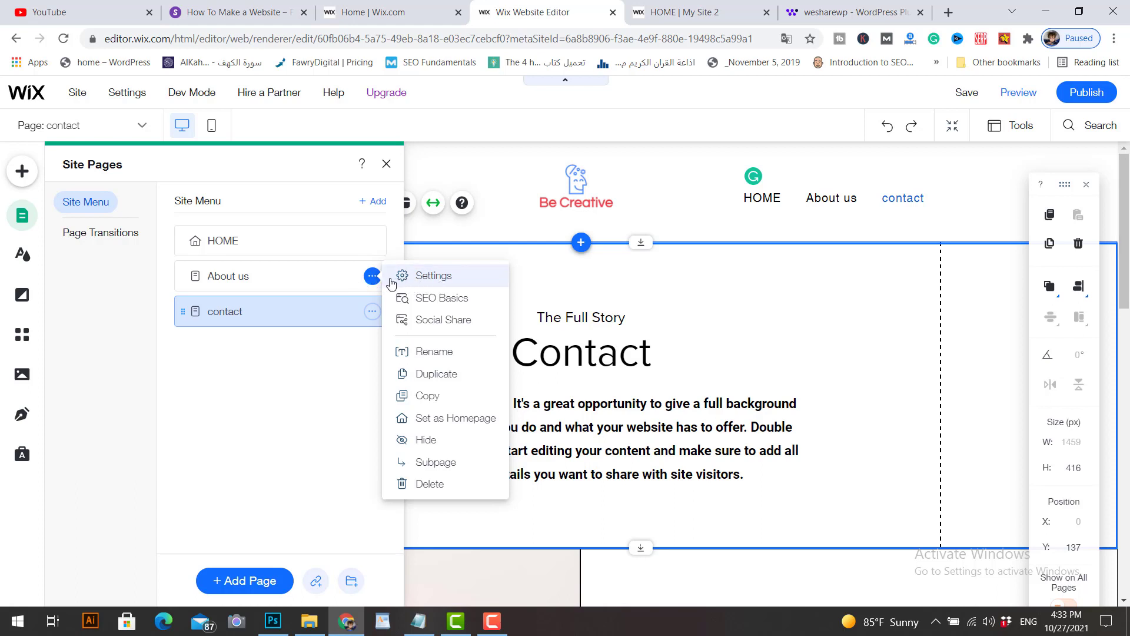
{"action": "left_click", "coordinate": [437, 282]}
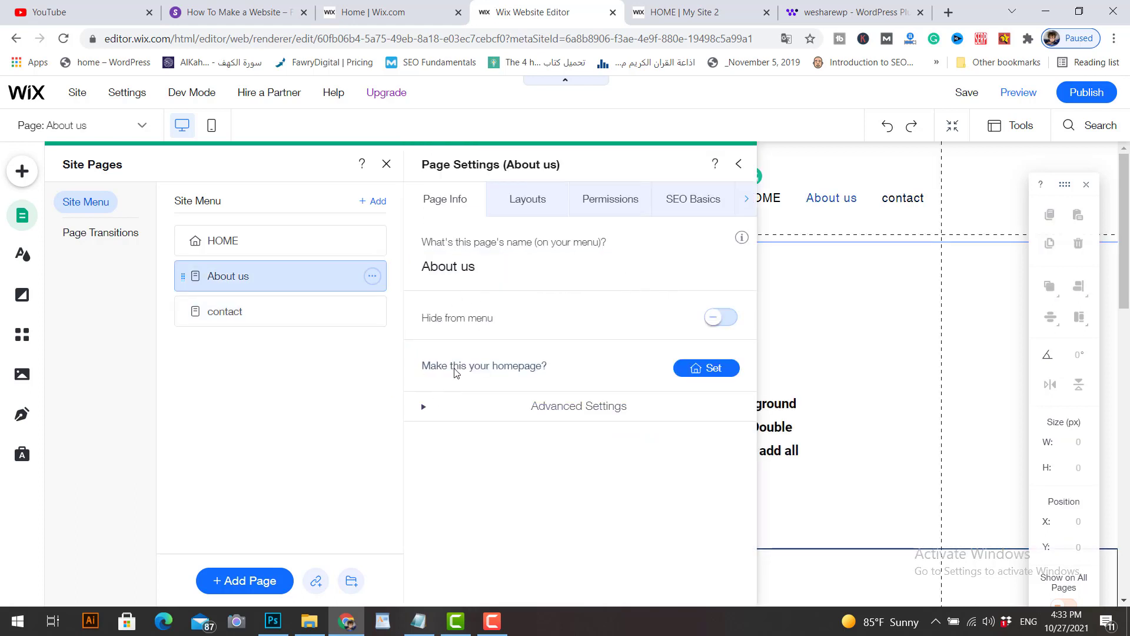
{"action": "left_click", "coordinate": [709, 370]}
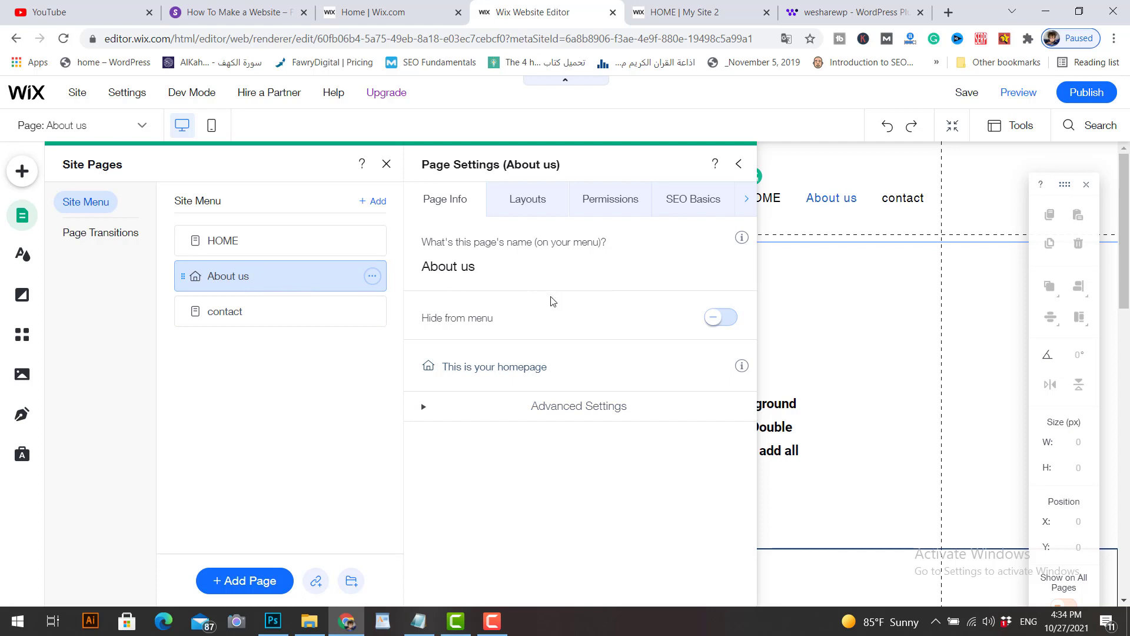
{"action": "left_click", "coordinate": [739, 164]}
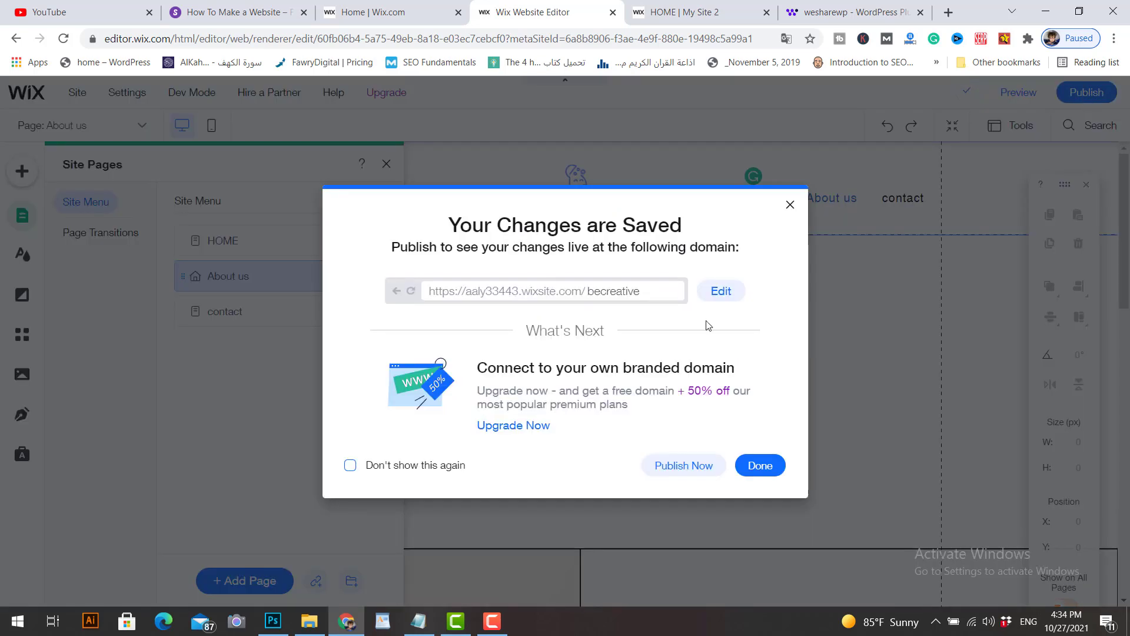
Step: Publish the site and view the live version, including its HOME page
{"action": "left_click", "coordinate": [683, 465]}
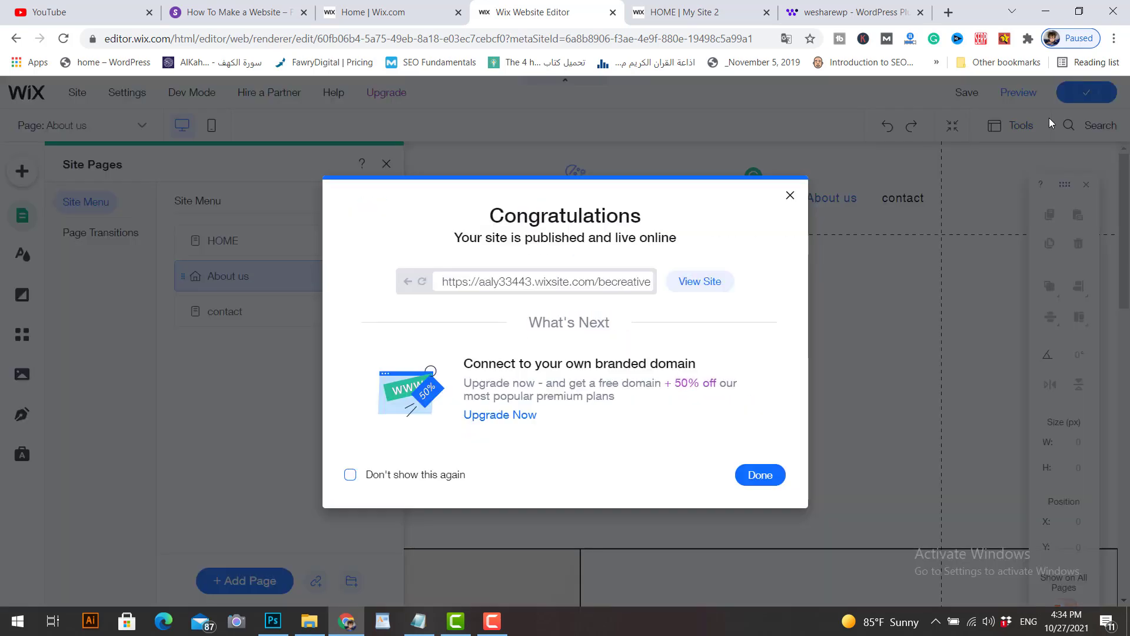
{"action": "left_click", "coordinate": [758, 475]}
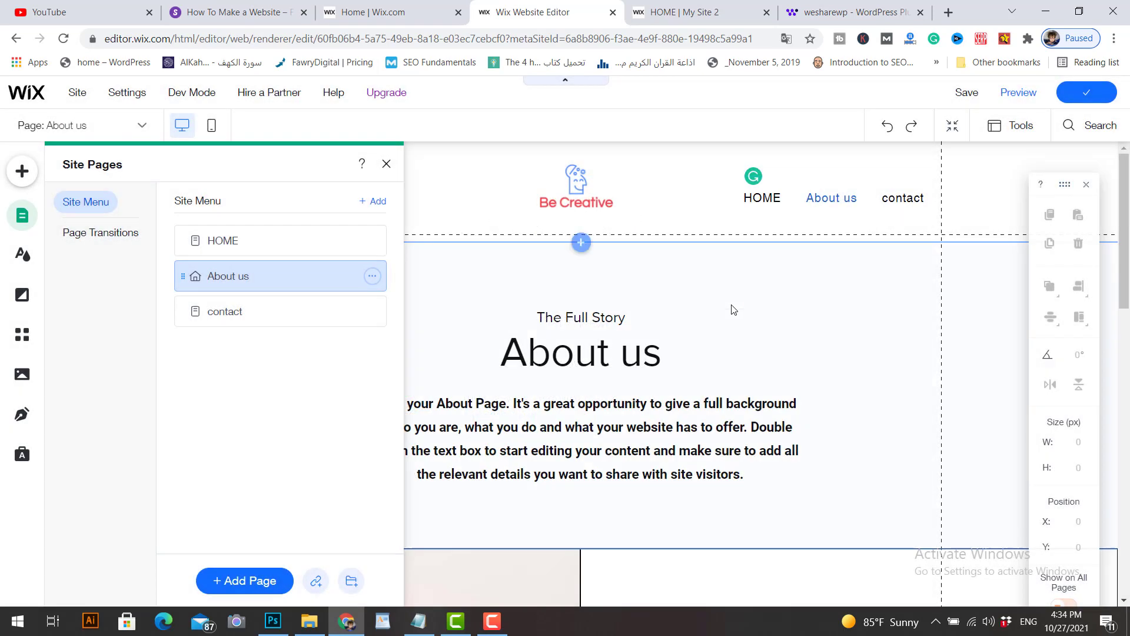
{"action": "mouse_move", "coordinate": [1084, 105]}
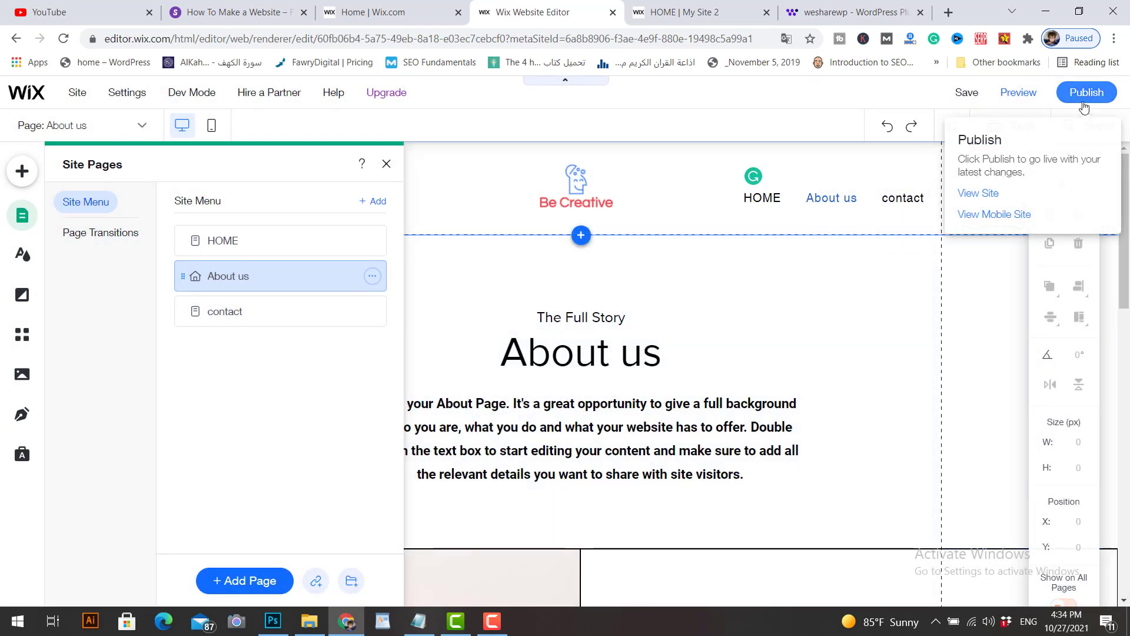
{"action": "left_click", "coordinate": [990, 193]}
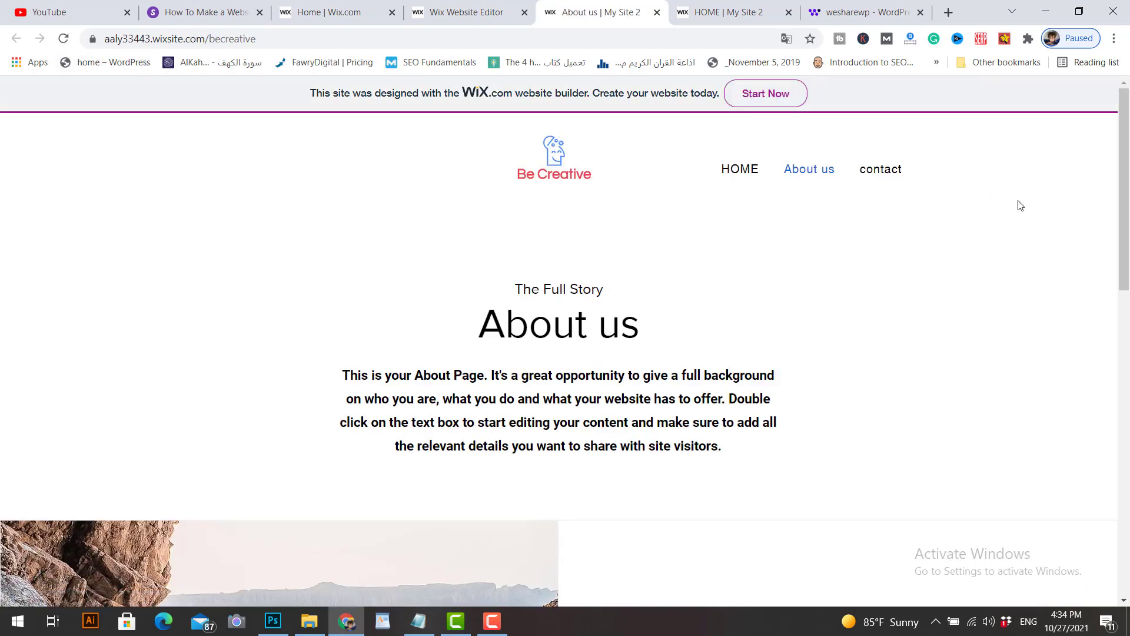
{"action": "mouse_move", "coordinate": [1126, 162]}
{"action": "left_mouse_down"}
{"action": "mouse_move", "coordinate": [1128, 415]}
{"action": "mouse_move", "coordinate": [1126, 165]}
{"action": "left_mouse_up"}
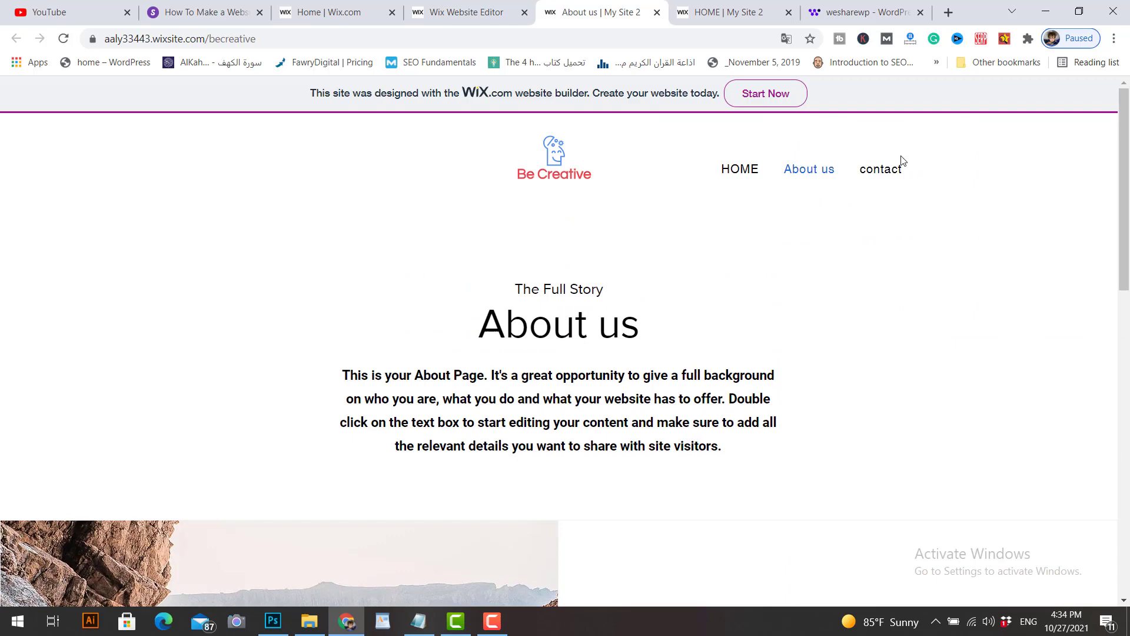
{"action": "left_click", "coordinate": [723, 177]}
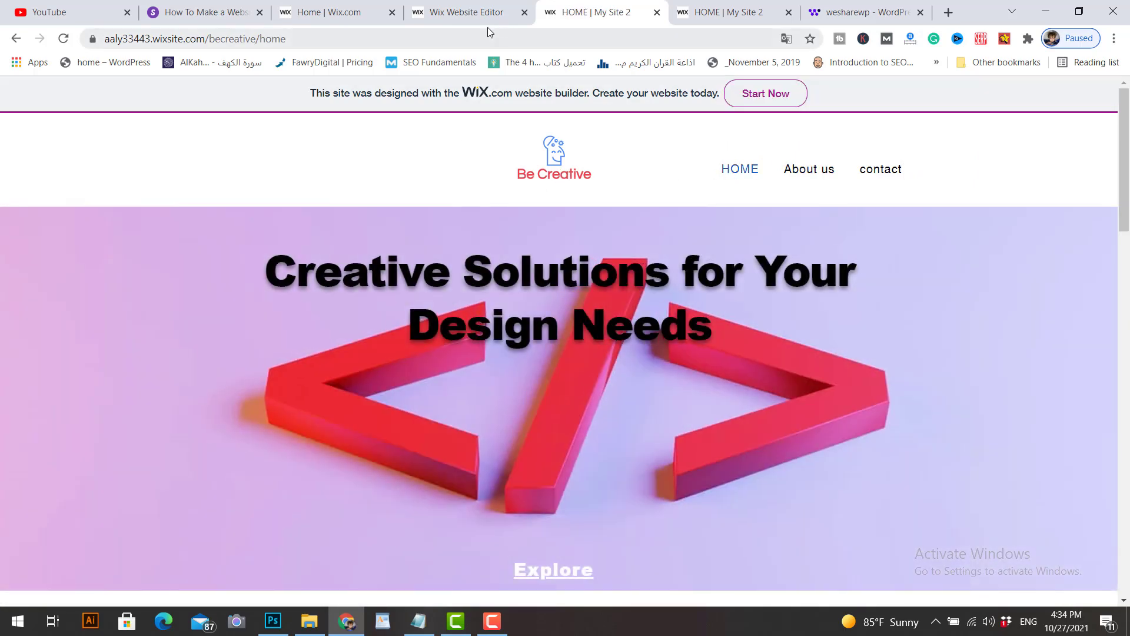
Step: Return to the editor and set the HOME page as the site's homepage in its page settings
{"action": "left_click", "coordinate": [481, 13]}
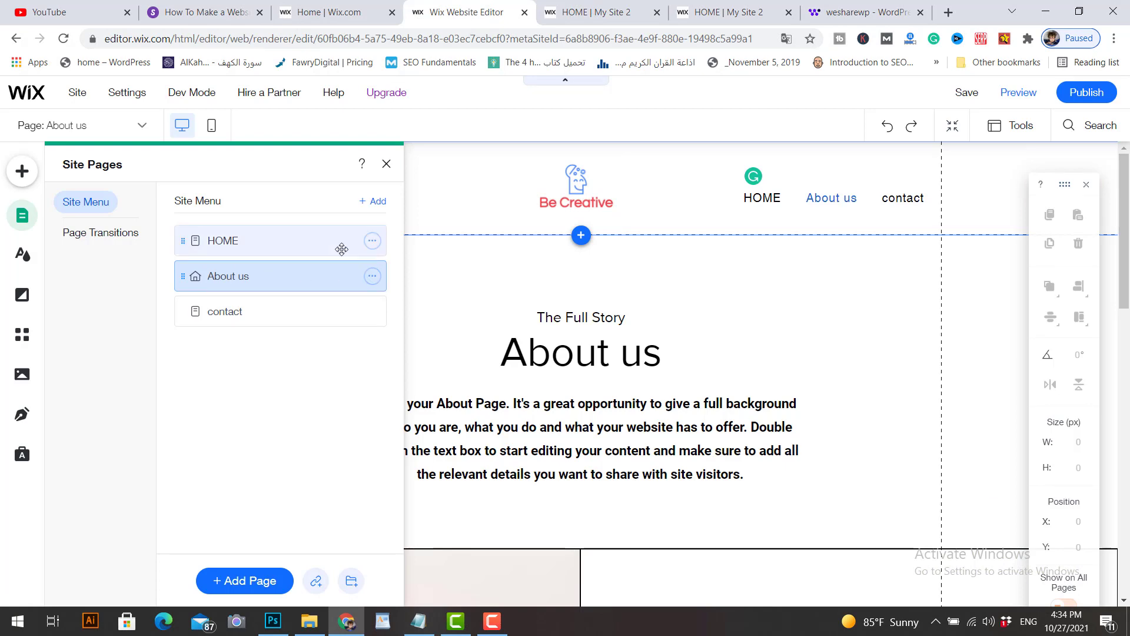
{"action": "left_click", "coordinate": [372, 240]}
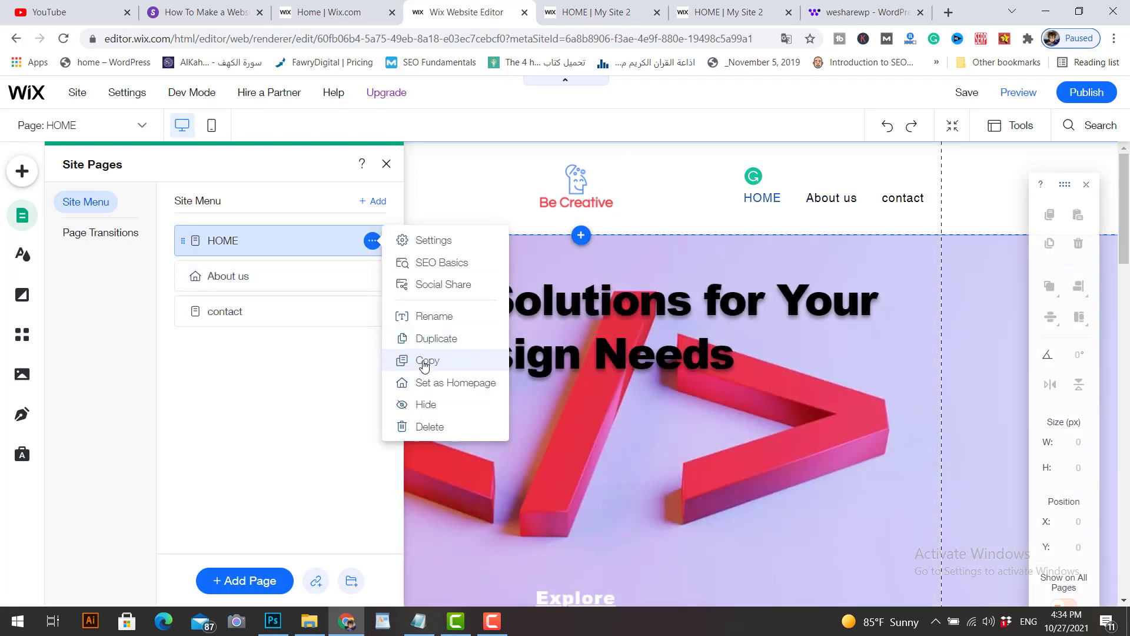
{"action": "left_click", "coordinate": [443, 244]}
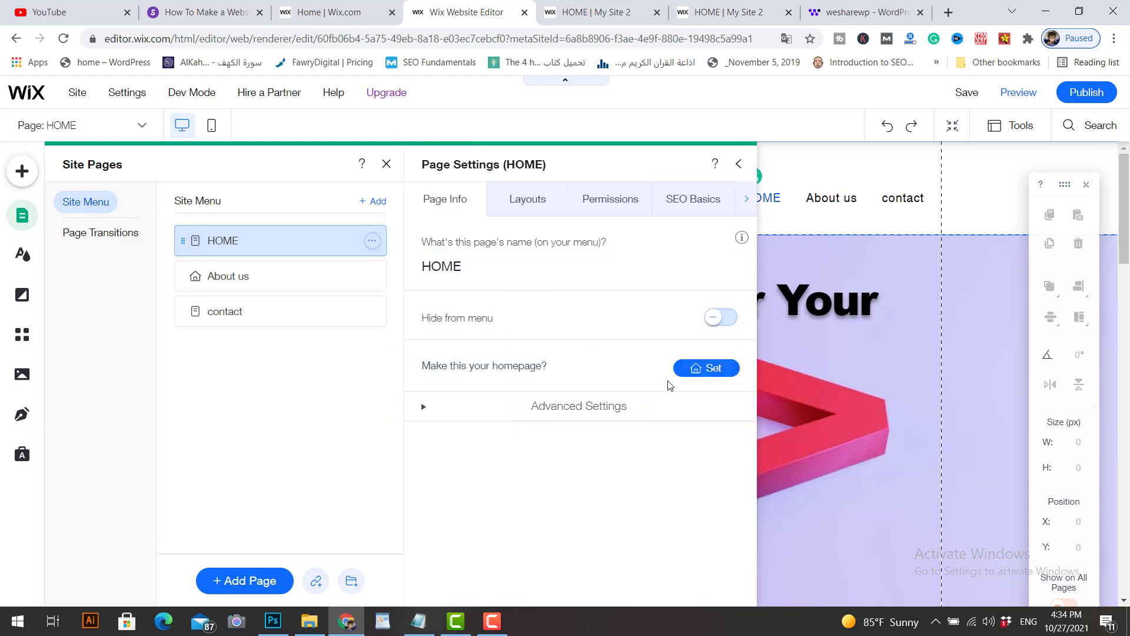
{"action": "left_click", "coordinate": [709, 376]}
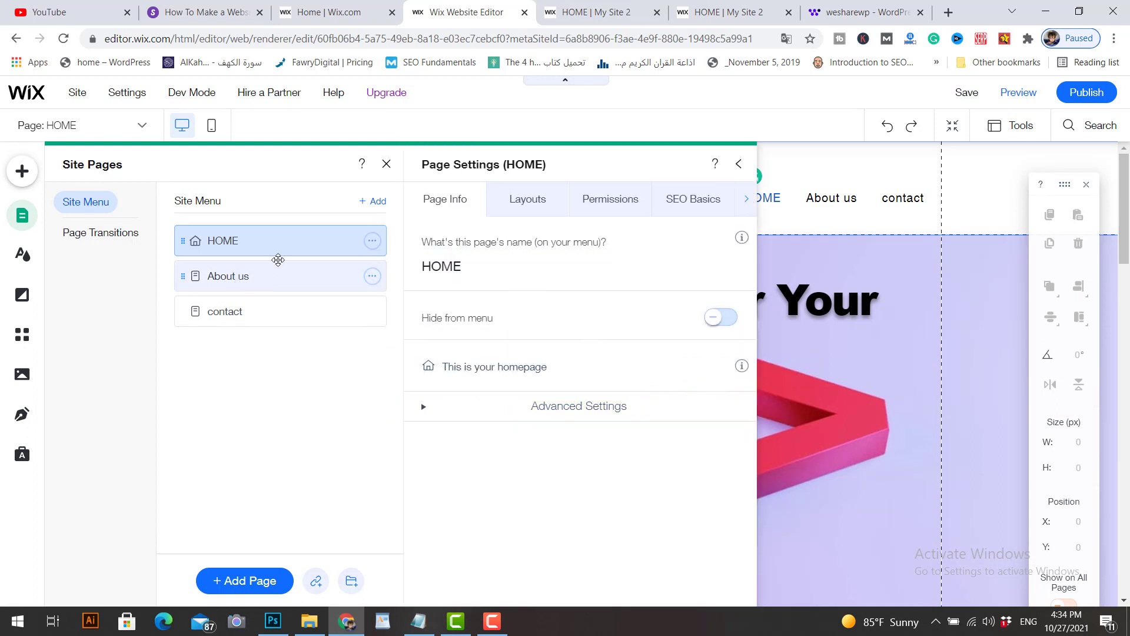
{"action": "left_click", "coordinate": [738, 166]}
{"action": "left_click", "coordinate": [372, 276]}
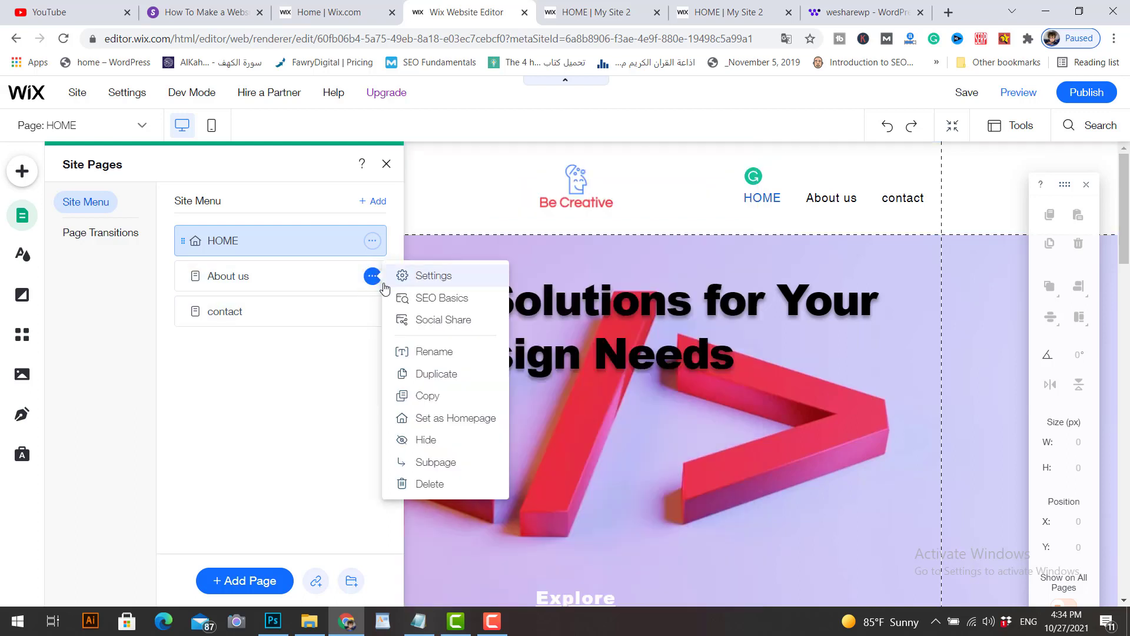
{"action": "left_click", "coordinate": [433, 352]}
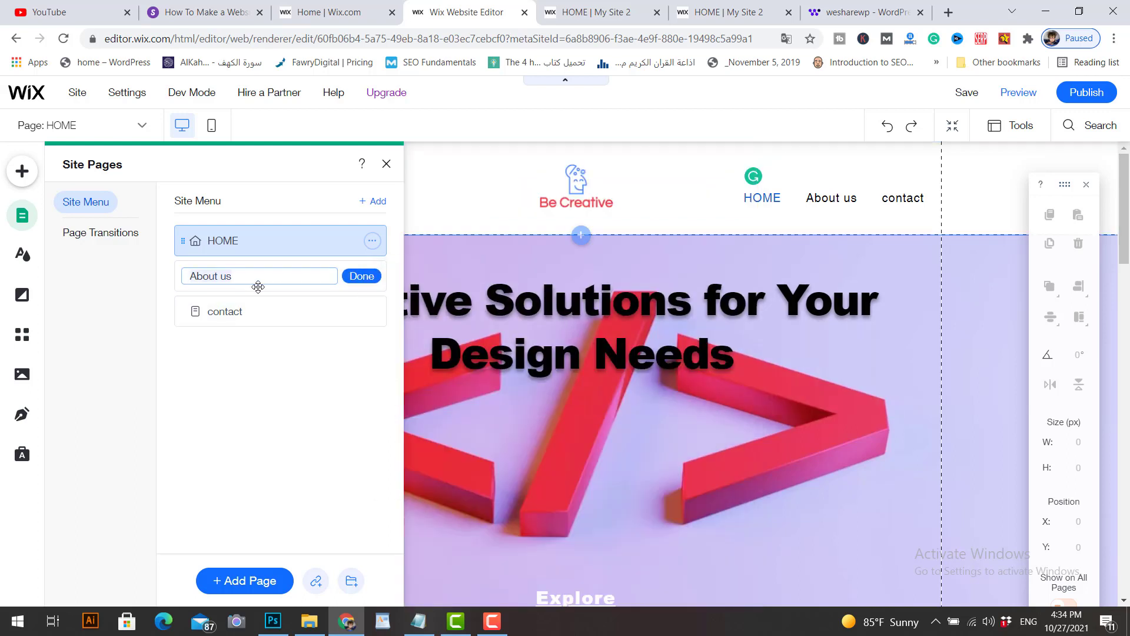
{"action": "left_click", "coordinate": [364, 277]}
Step: Hide the About us page from the site menu and show it again
{"action": "left_click", "coordinate": [372, 276]}
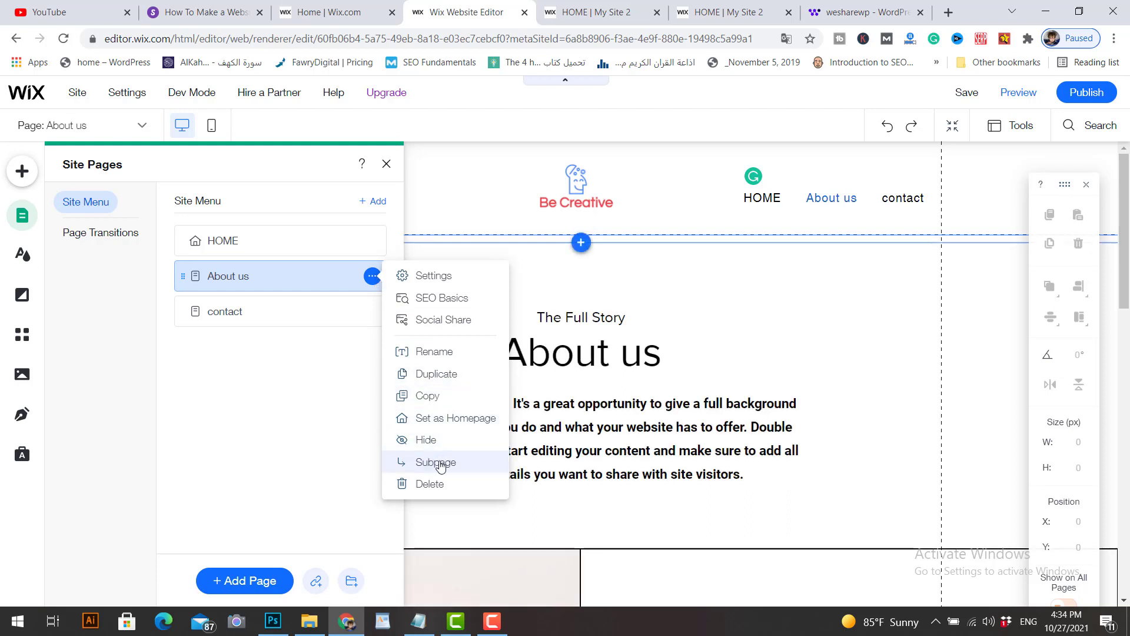
{"action": "left_click", "coordinate": [428, 443]}
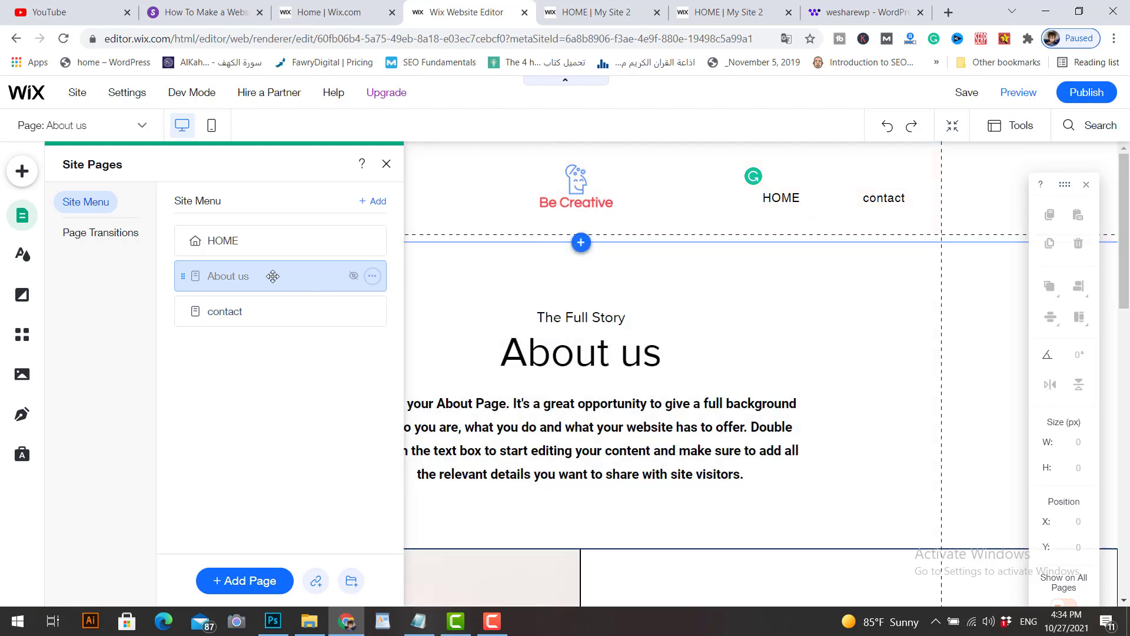
{"action": "left_click", "coordinate": [373, 278]}
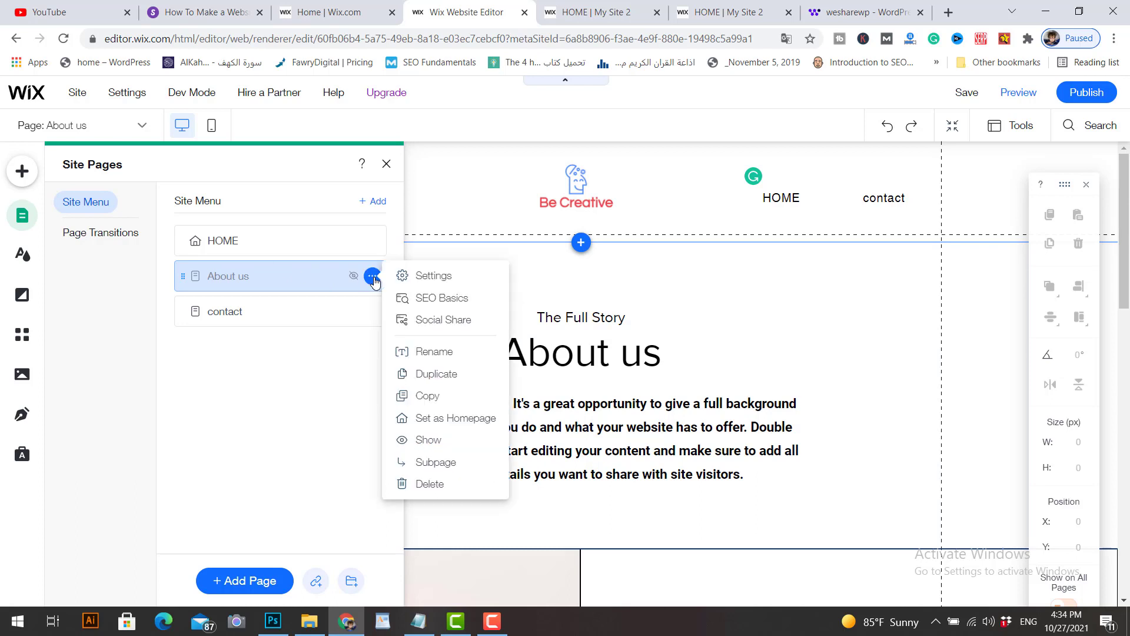
{"action": "left_click", "coordinate": [424, 439]}
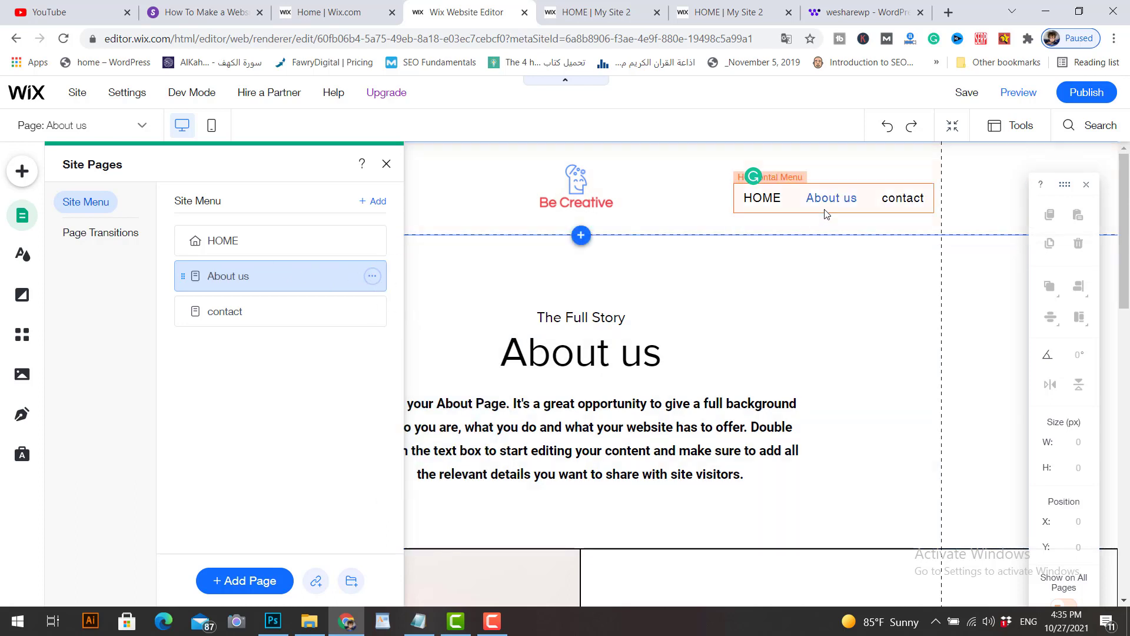
{"action": "left_click", "coordinate": [379, 284]}
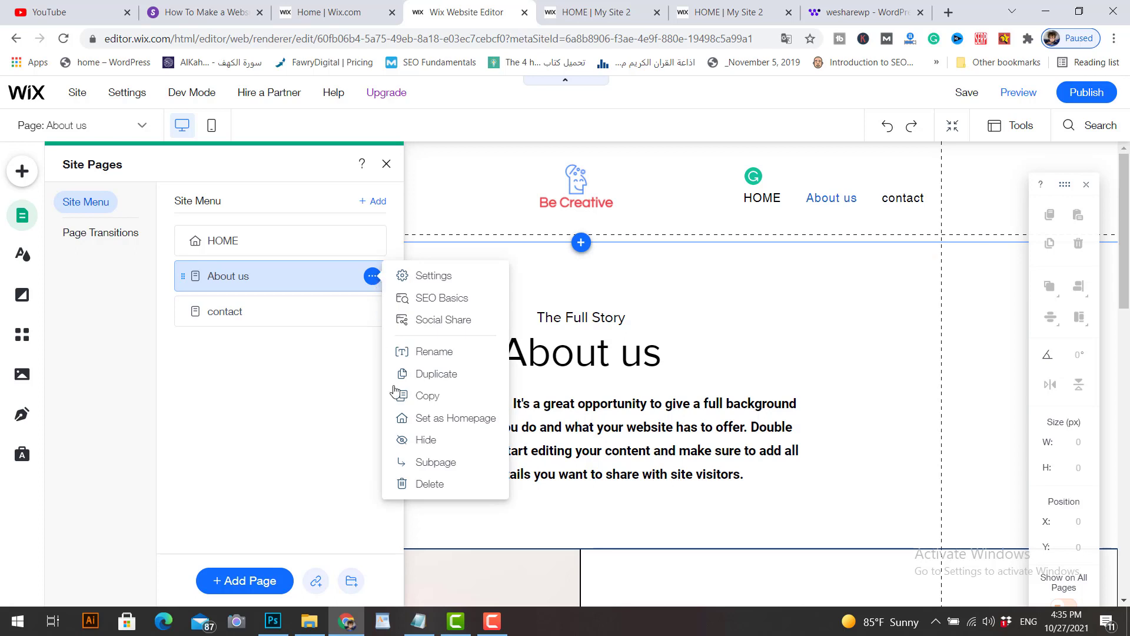
{"action": "left_click", "coordinate": [430, 485]}
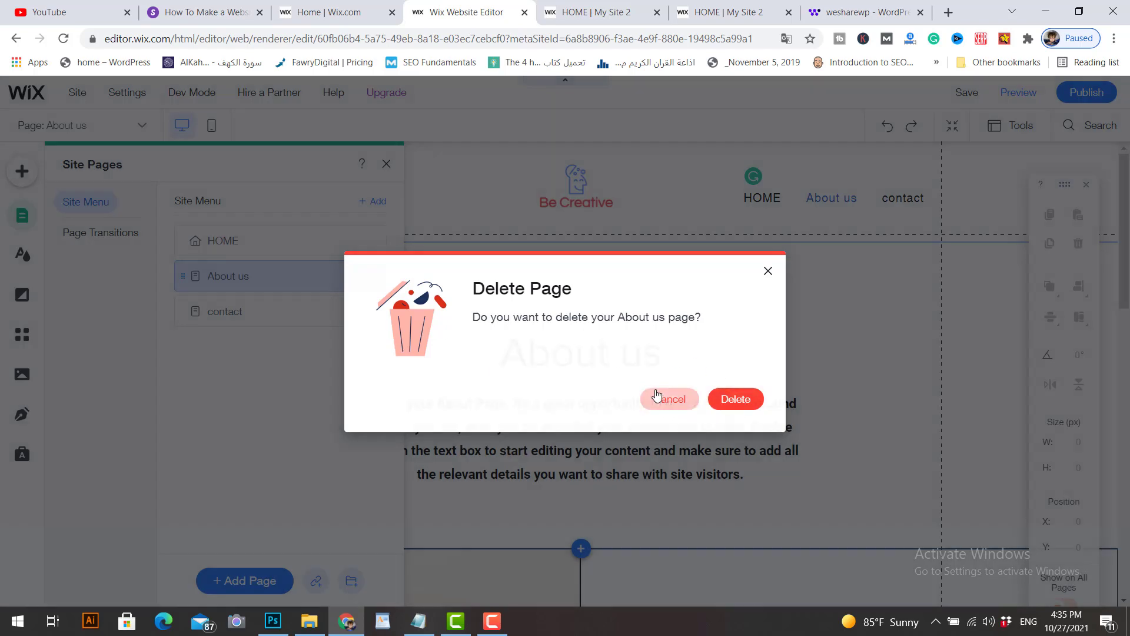
{"action": "left_click", "coordinate": [657, 395]}
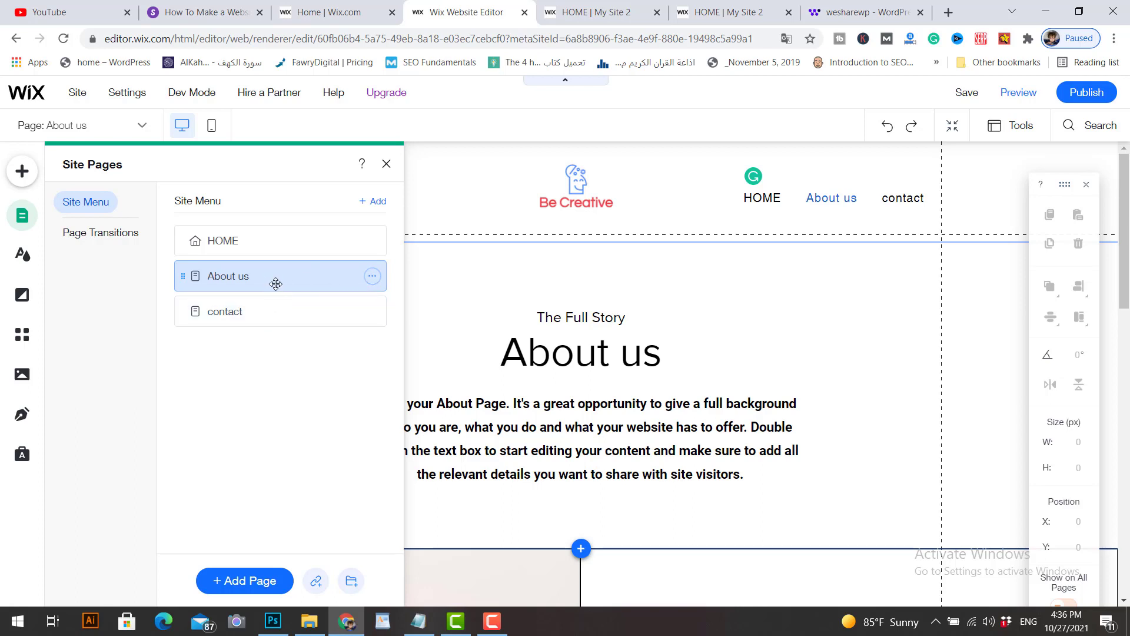
Step: Make the contact page a subpage of About us, check the menu in preview, and return to the editor
{"action": "left_click", "coordinate": [373, 313]}
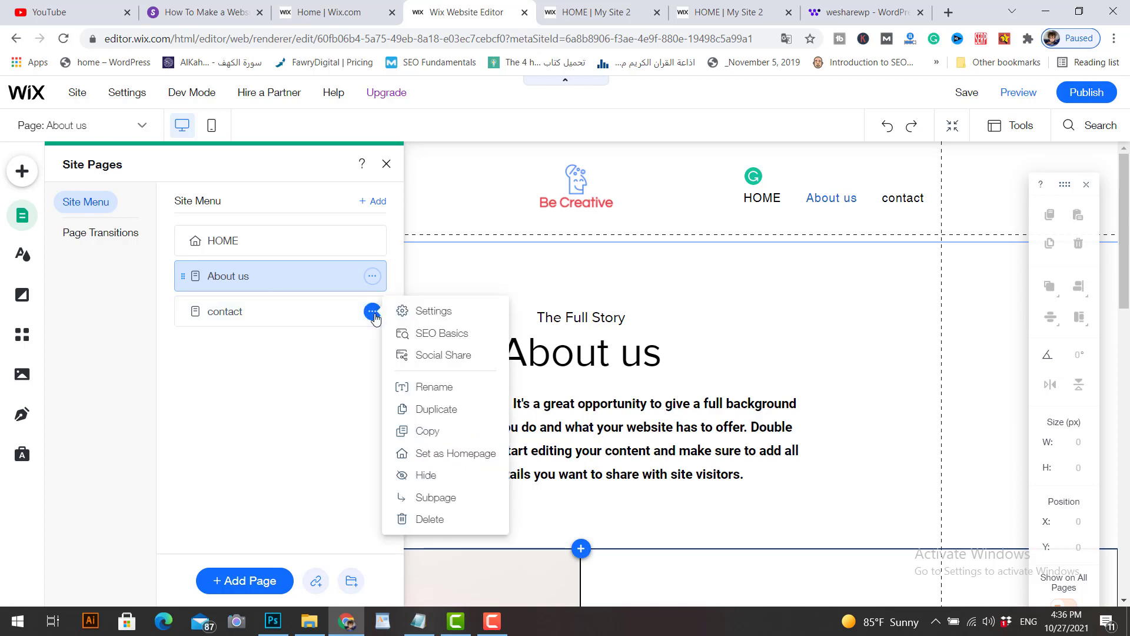
{"action": "left_click", "coordinate": [393, 496]}
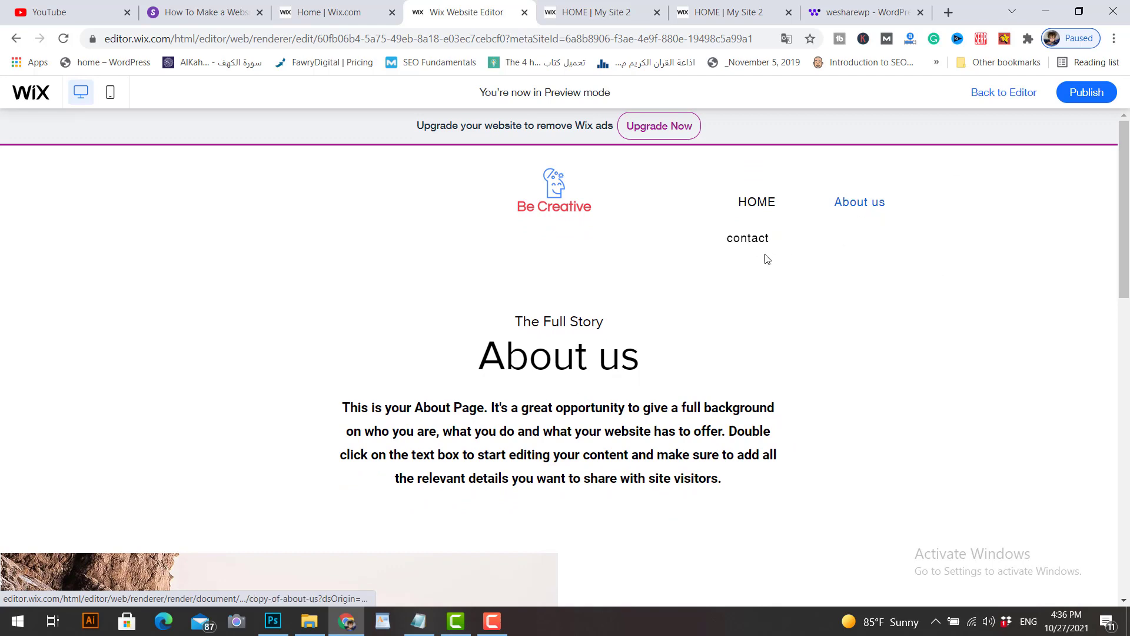
{"action": "left_click", "coordinate": [1001, 92]}
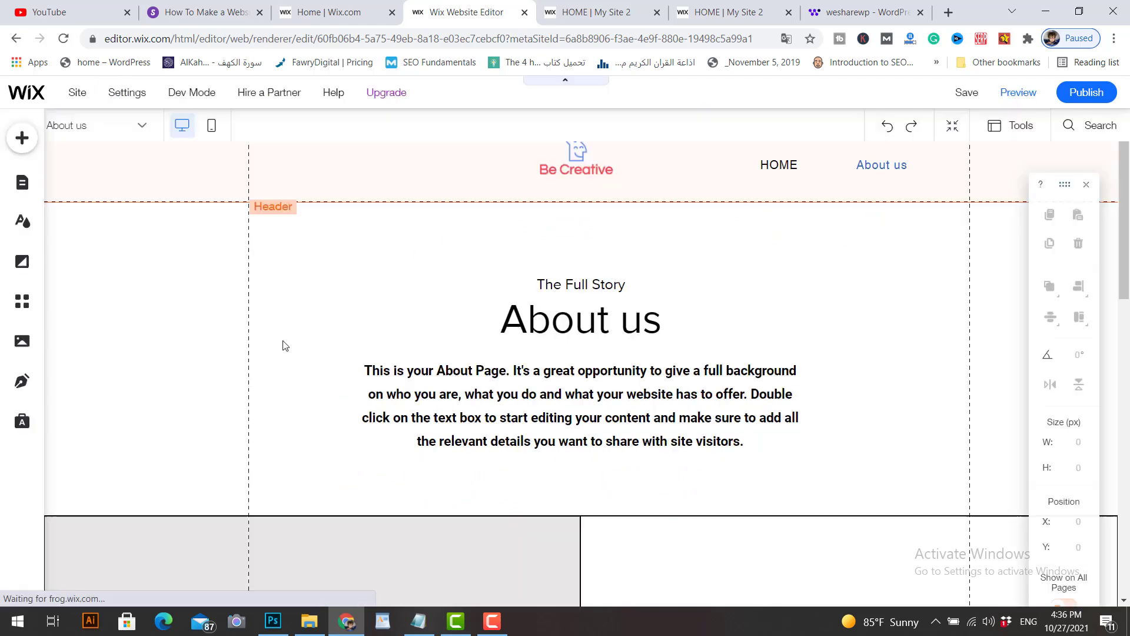
Step: Open the contact subpage from the site's page list
{"action": "left_click", "coordinate": [108, 139]}
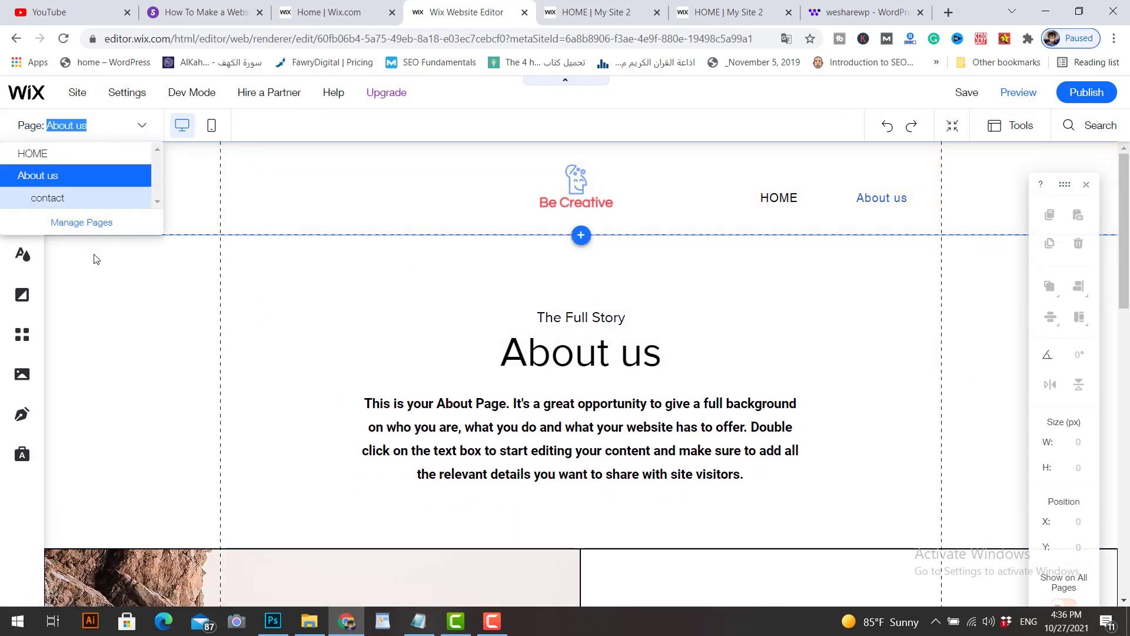
{"action": "left_click", "coordinate": [86, 222]}
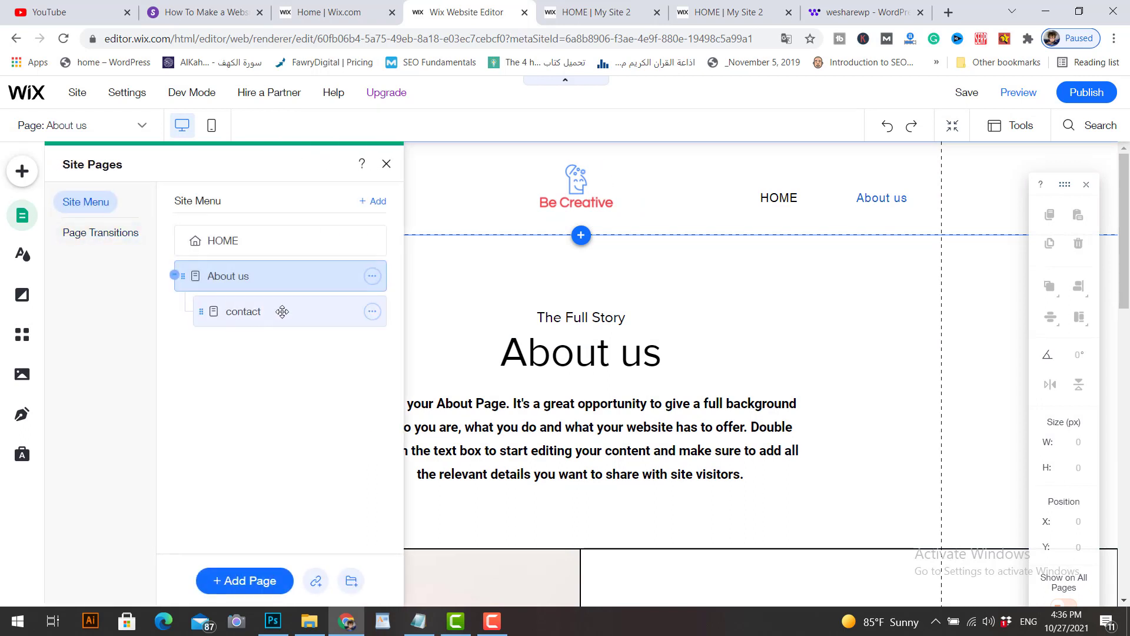
{"action": "mouse_move", "coordinate": [282, 312]}
{"action": "left_mouse_down"}
{"action": "mouse_move", "coordinate": [202, 318]}
{"action": "mouse_move", "coordinate": [262, 314]}
{"action": "left_mouse_up"}
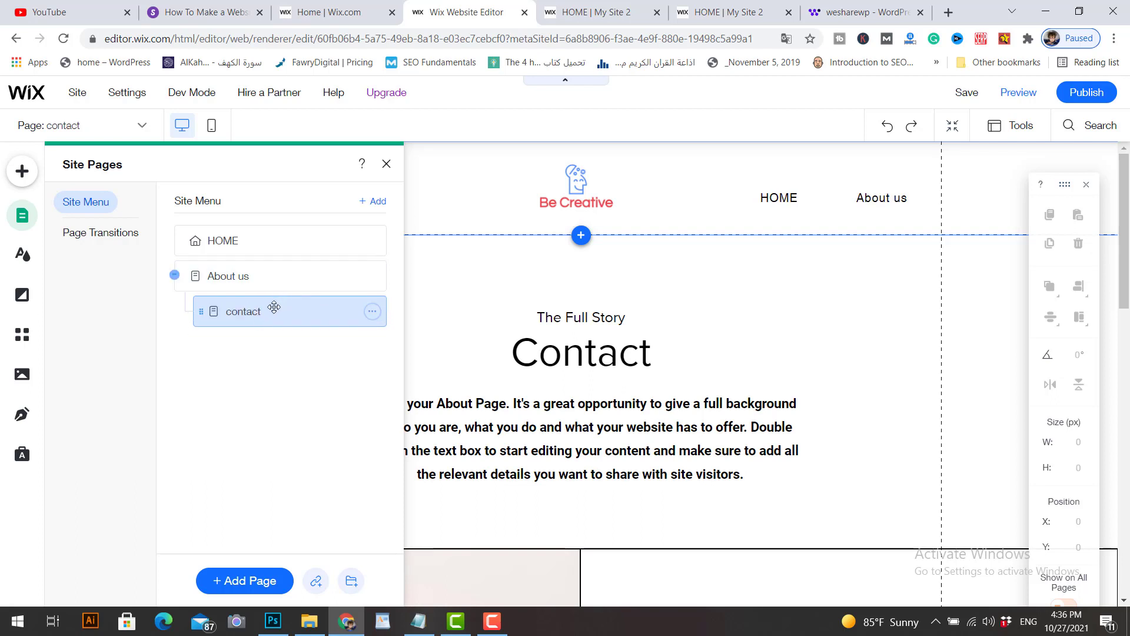
Step: Widen the header's horizontal menu to about 309 px and preview the contact page
{"action": "left_click", "coordinate": [777, 197]}
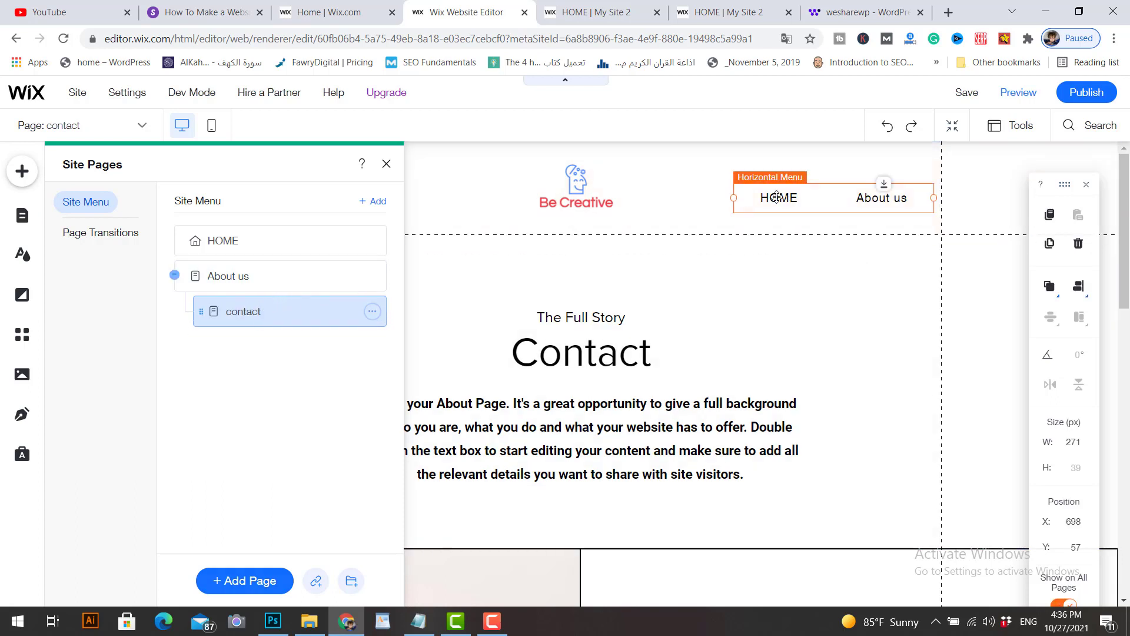
{"action": "left_click_drag", "start_coordinate": [735, 200], "coordinate": [707, 200]}
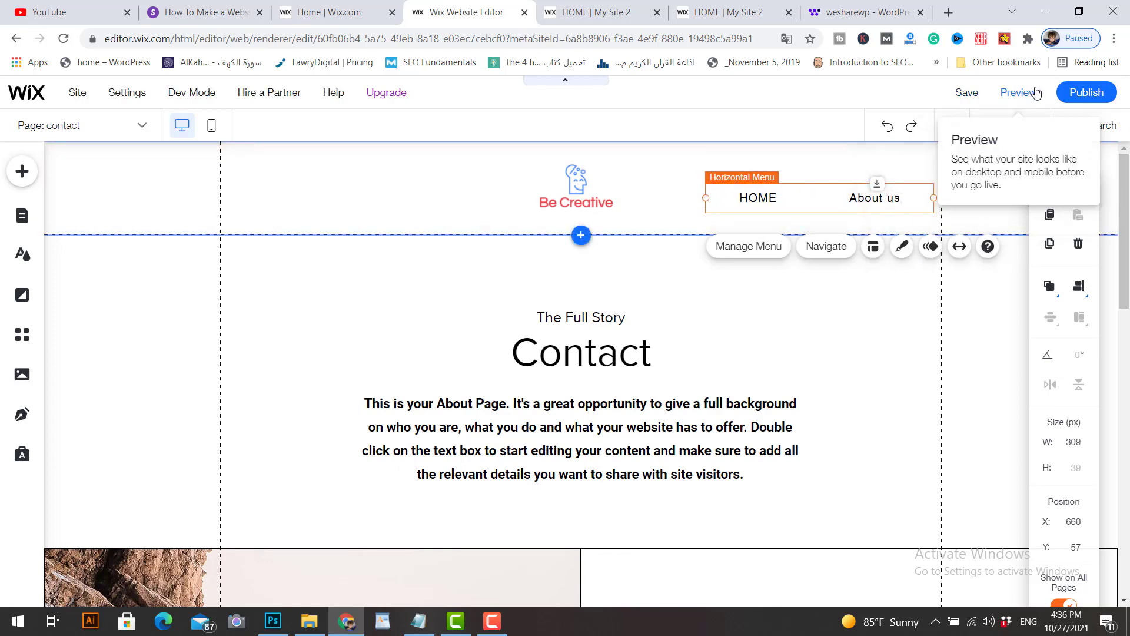
{"action": "left_click", "coordinate": [1019, 92]}
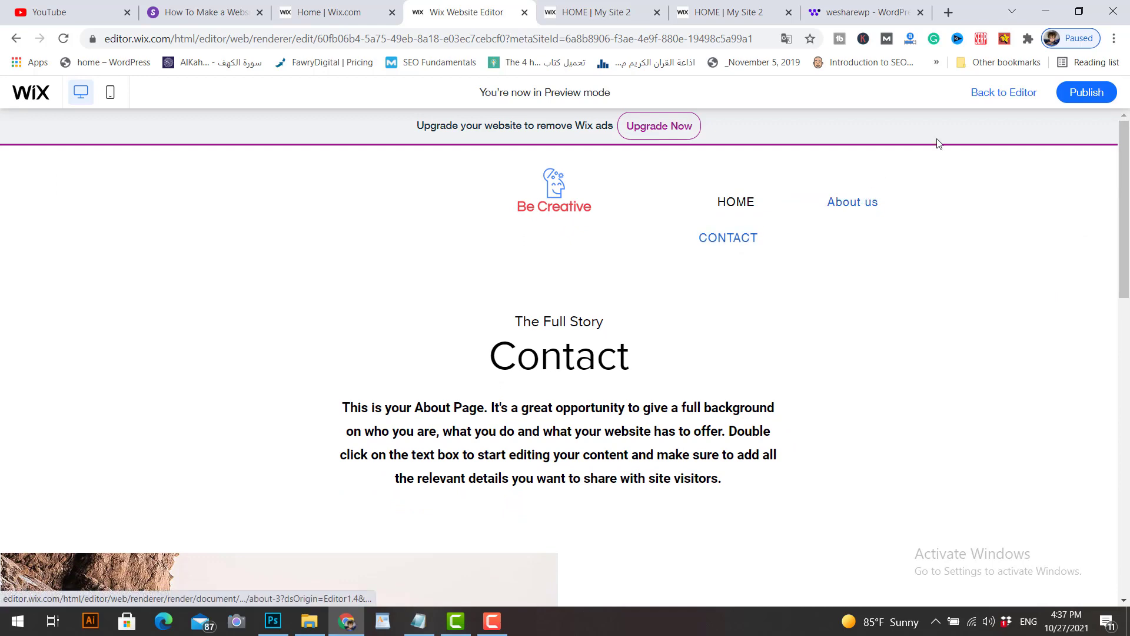
Step: Return to the editor and move the contact page out from under About us to the top level of the site menu
{"action": "left_click", "coordinate": [1006, 93]}
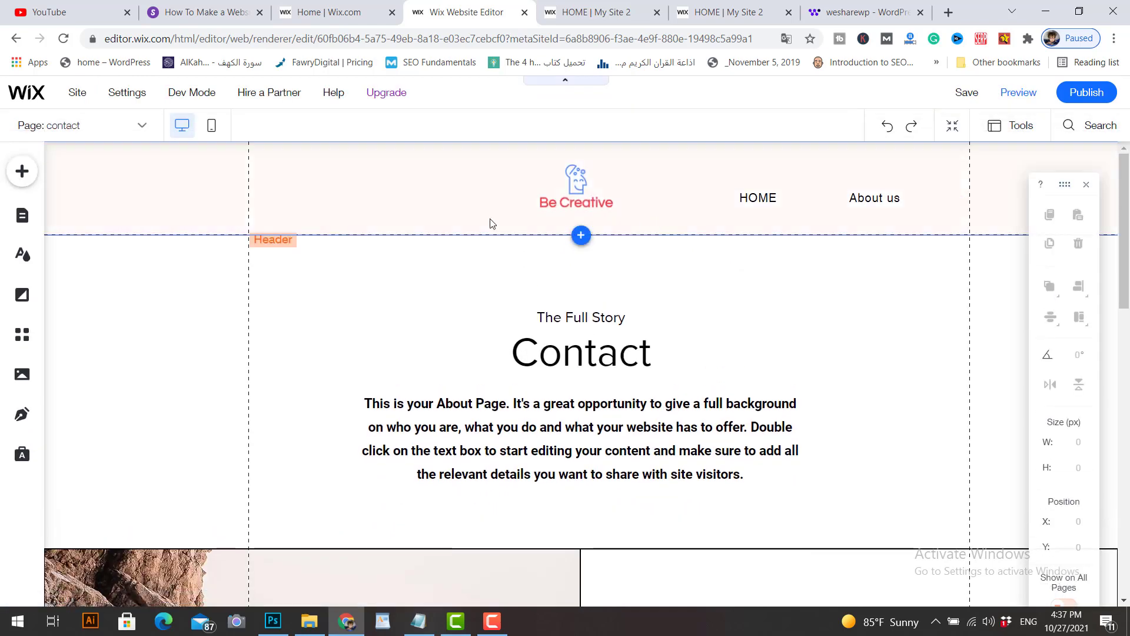
{"action": "left_click", "coordinate": [88, 125]}
{"action": "left_click", "coordinate": [104, 226]}
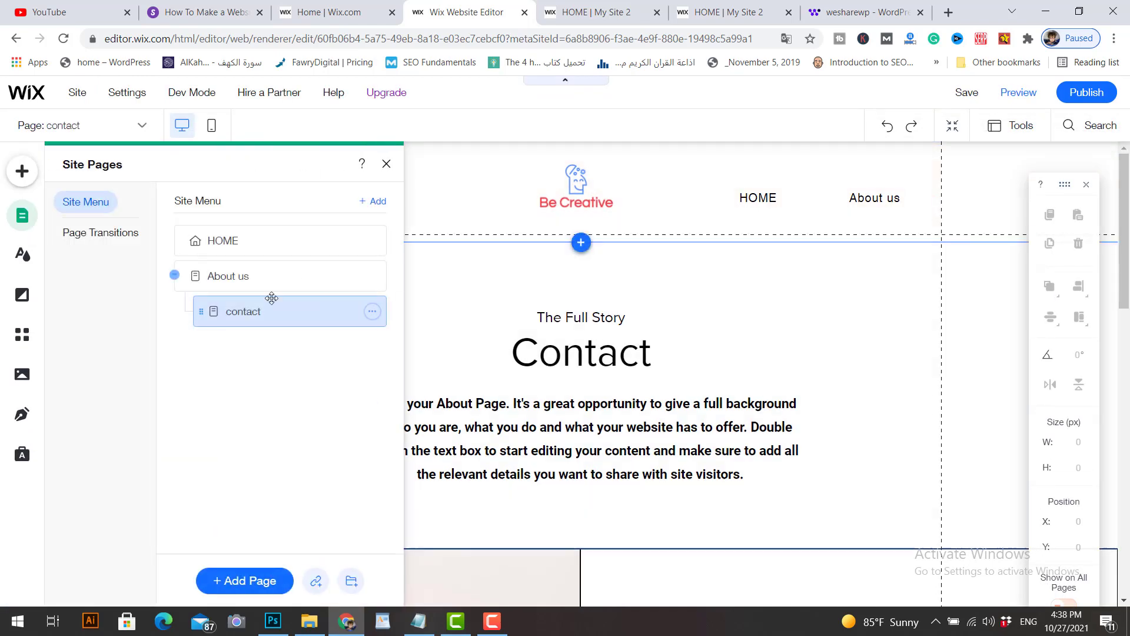
{"action": "left_click_drag", "start_coordinate": [266, 316], "coordinate": [220, 313]}
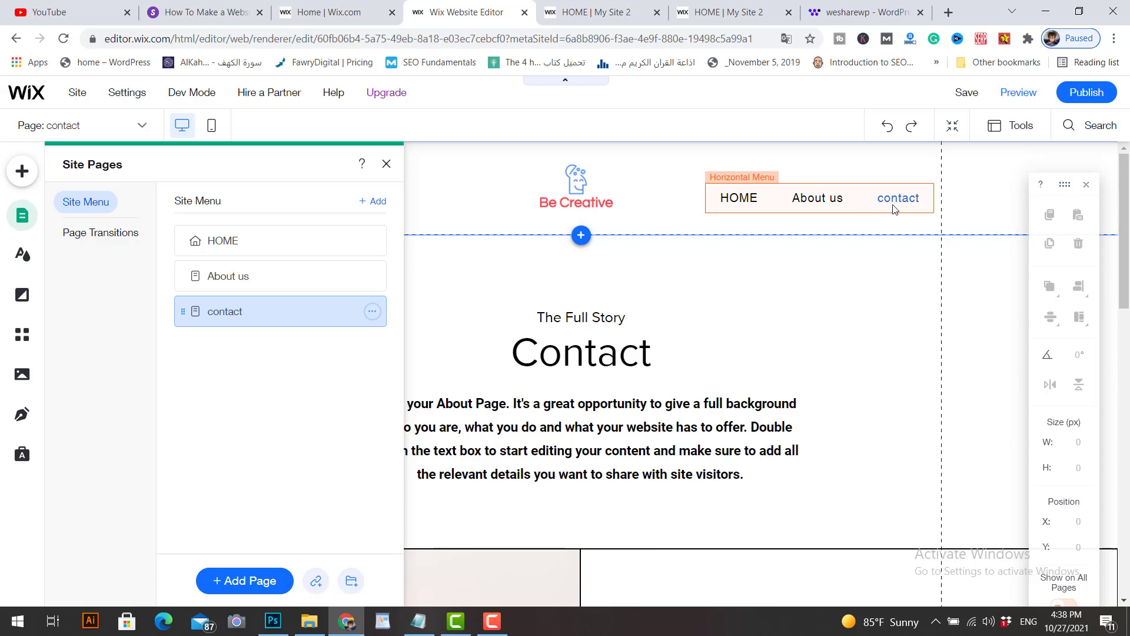
Step: Start a web address link in the site menu and copy the URL of the Be Creative YouTube channel
{"action": "left_click", "coordinate": [317, 583]}
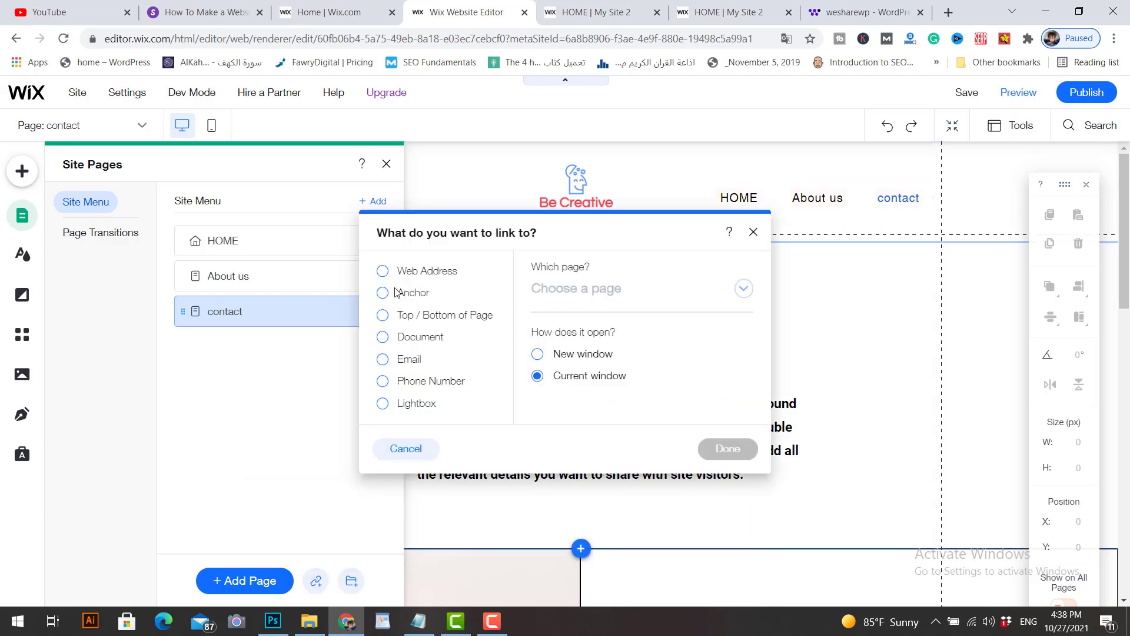
{"action": "left_click", "coordinate": [383, 272]}
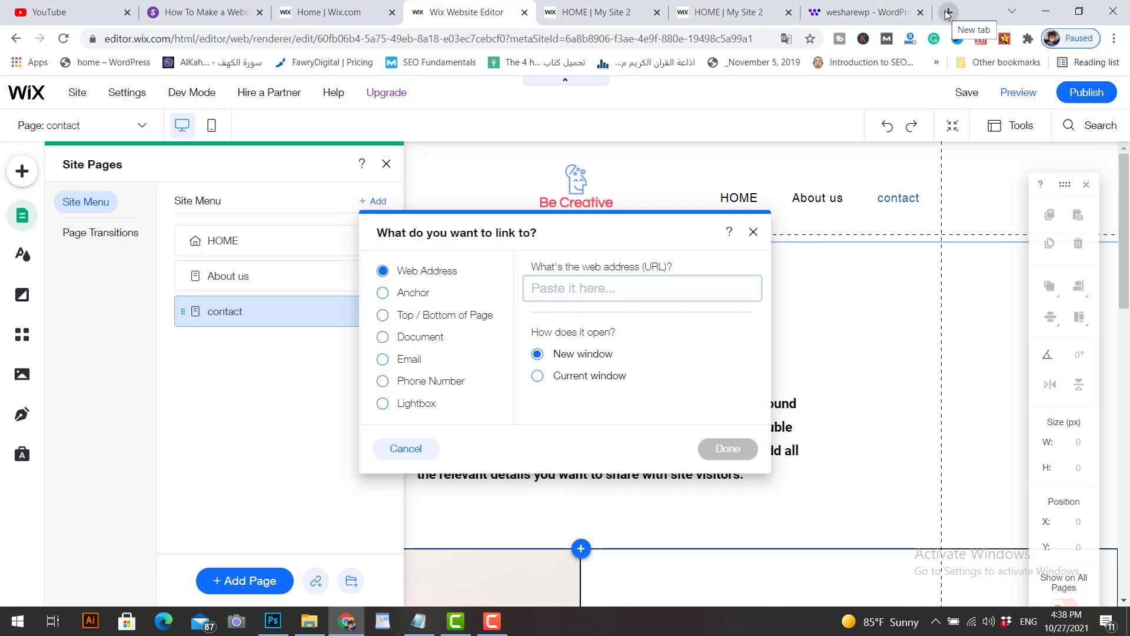
{"action": "left_click", "coordinate": [80, 16]}
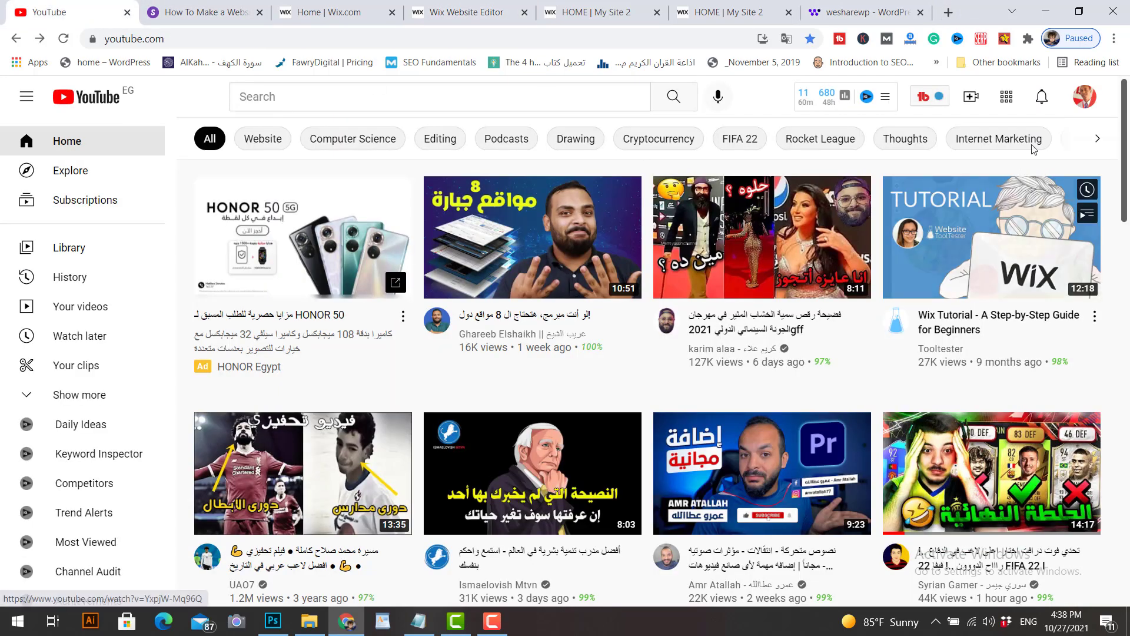
{"action": "left_click", "coordinate": [937, 166]}
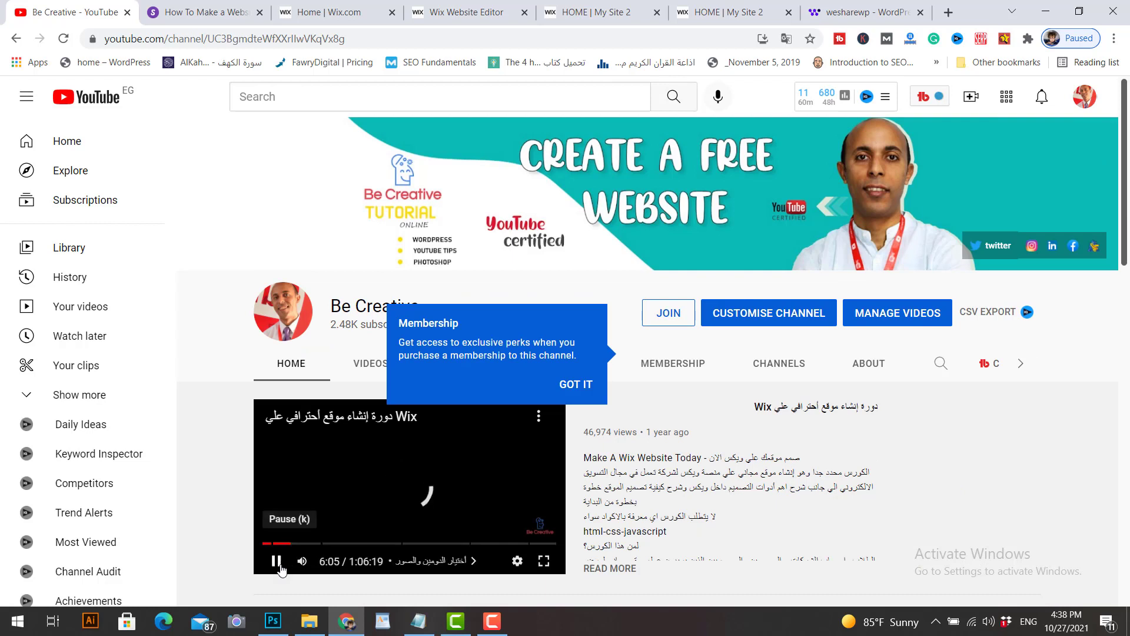
{"action": "left_click", "coordinate": [276, 561]}
{"action": "left_click", "coordinate": [265, 38]}
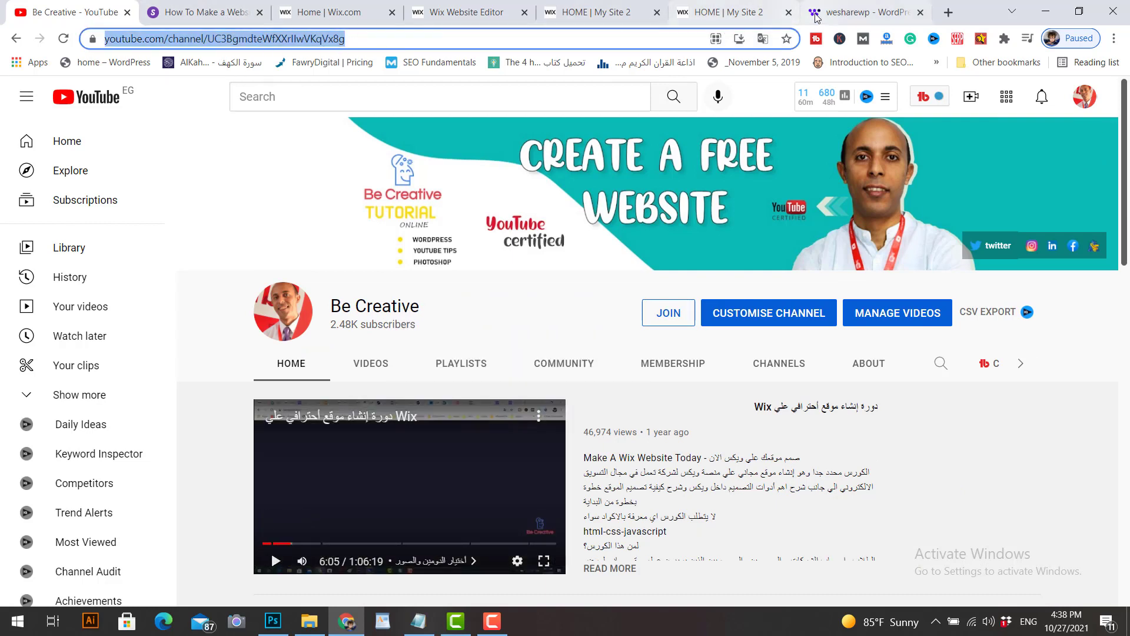
Step: Use the copied channel URL as the link's address, opening in a new window, and name the menu link Youtube
{"action": "left_click", "coordinate": [465, 12]}
{"action": "left_click", "coordinate": [576, 287]}
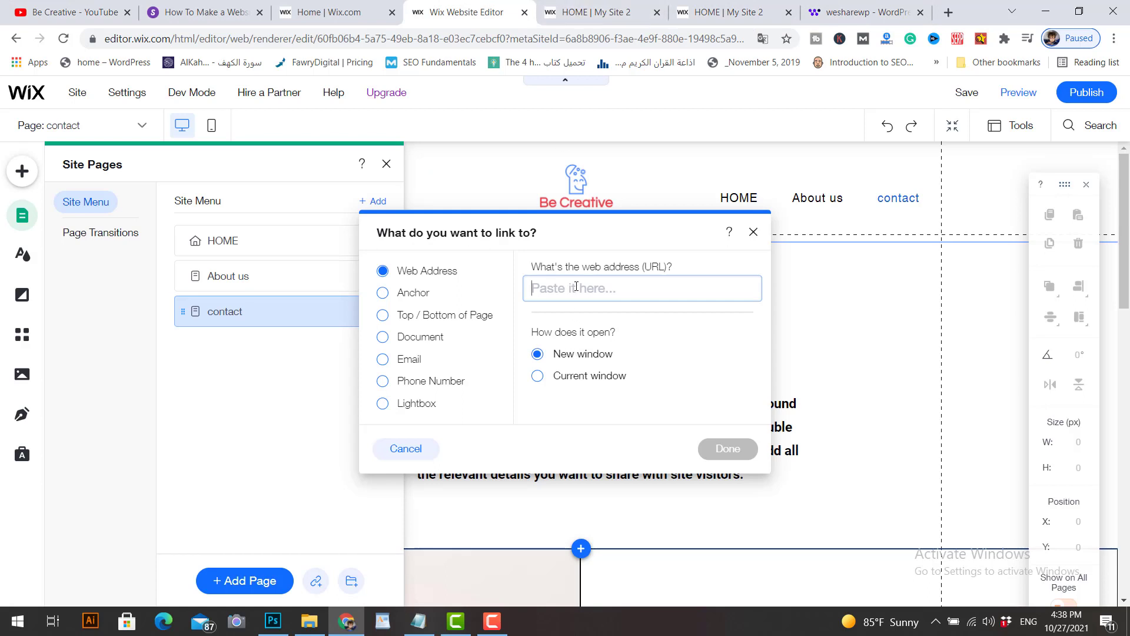
{"action": "type", "text": "https://www.youtube.com/channel/UC3BgmdteWfXXrIIwVKqVx8g"}
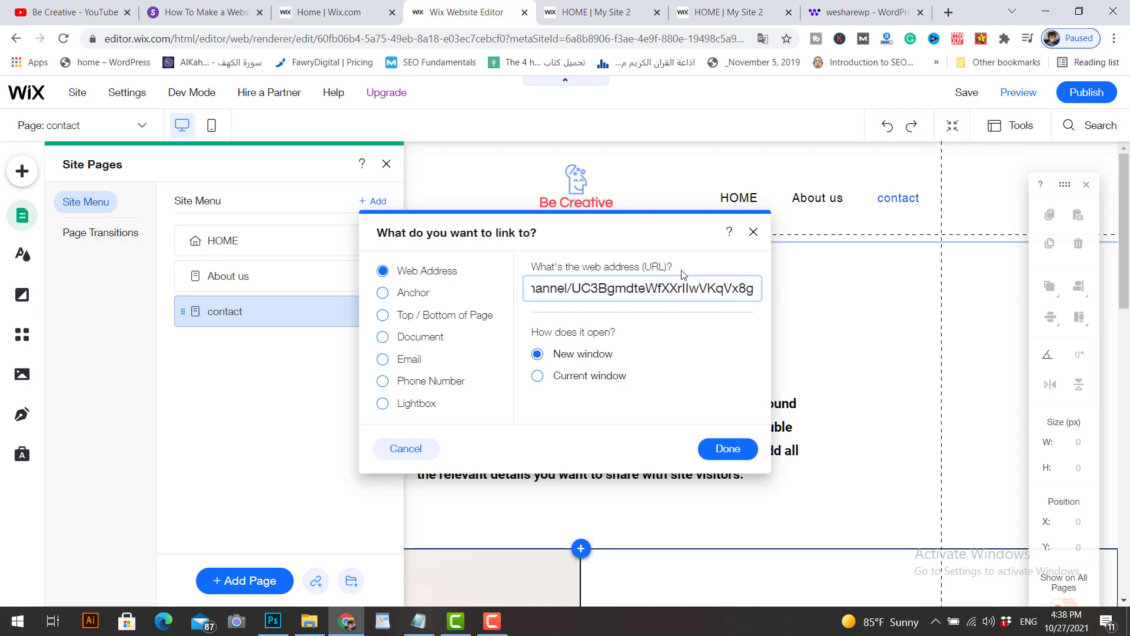
{"action": "left_click", "coordinate": [724, 455]}
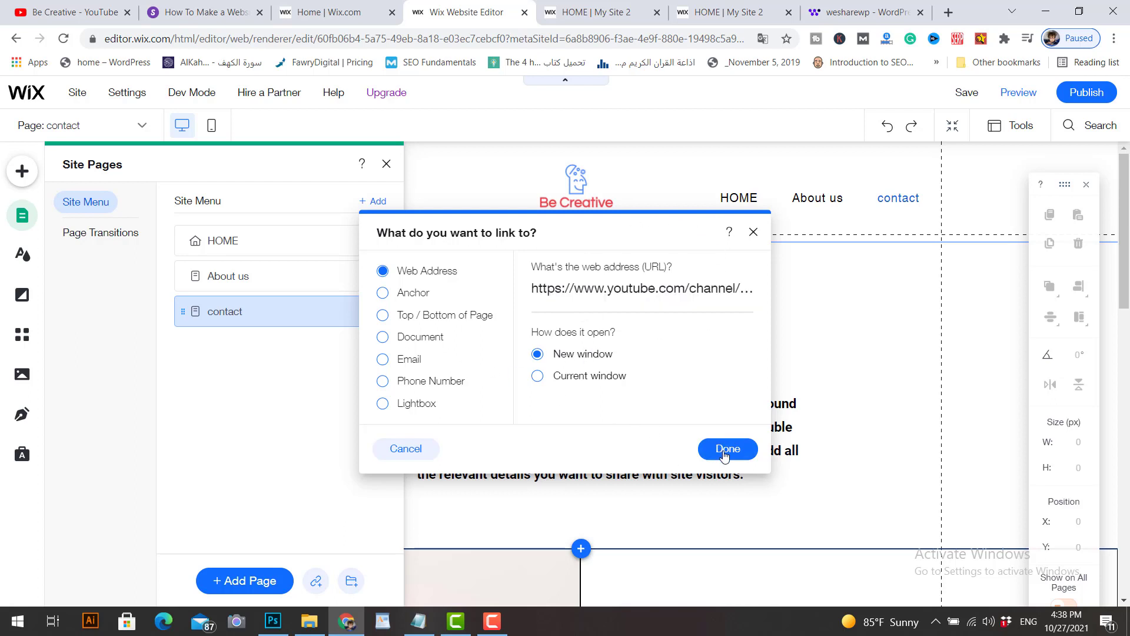
{"action": "left_click", "coordinate": [697, 445]}
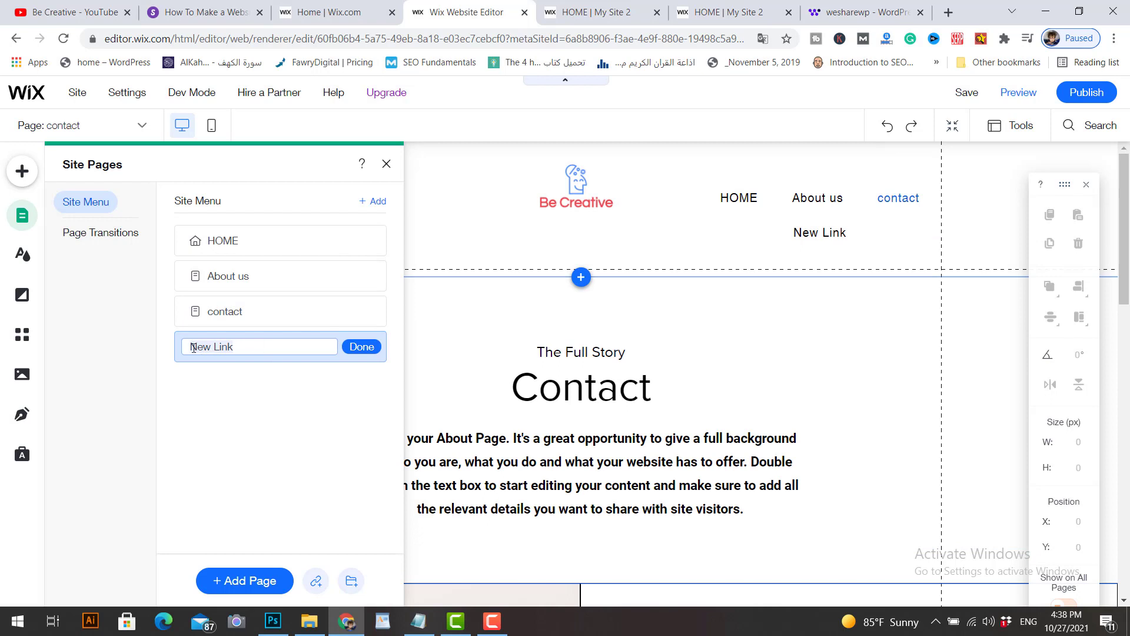
{"action": "type", "text": "Youtube"}
{"action": "left_click", "coordinate": [353, 346]}
Step: Widen the header's horizontal menu to about 364 px and test its Youtube link on the published site
{"action": "left_click", "coordinate": [806, 217]}
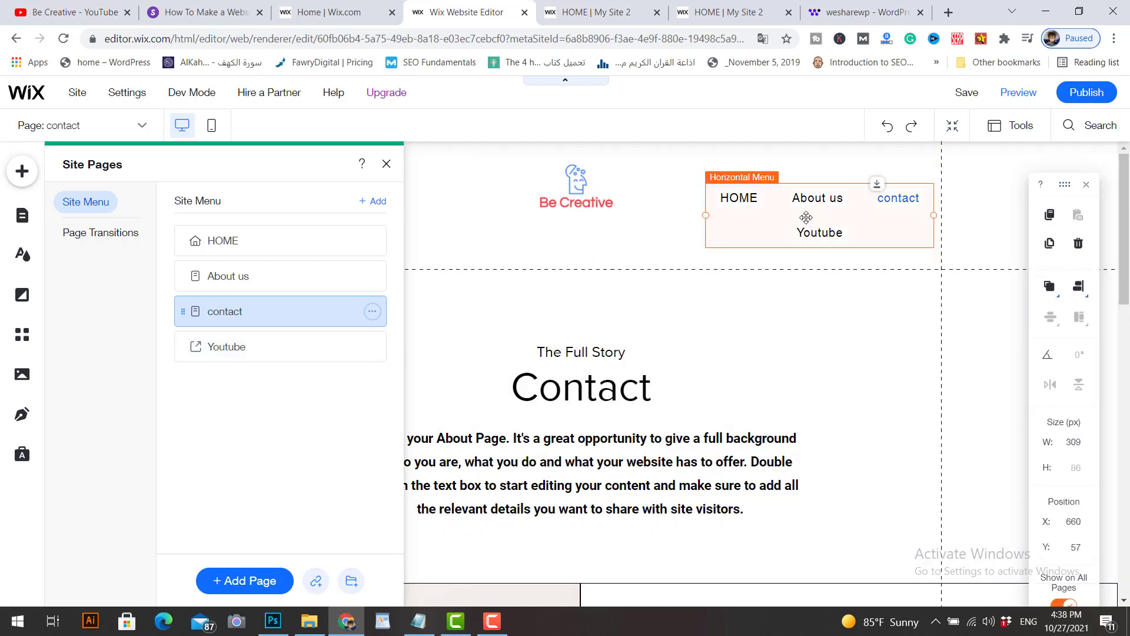
{"action": "left_click_drag", "start_coordinate": [706, 214], "coordinate": [663, 218]}
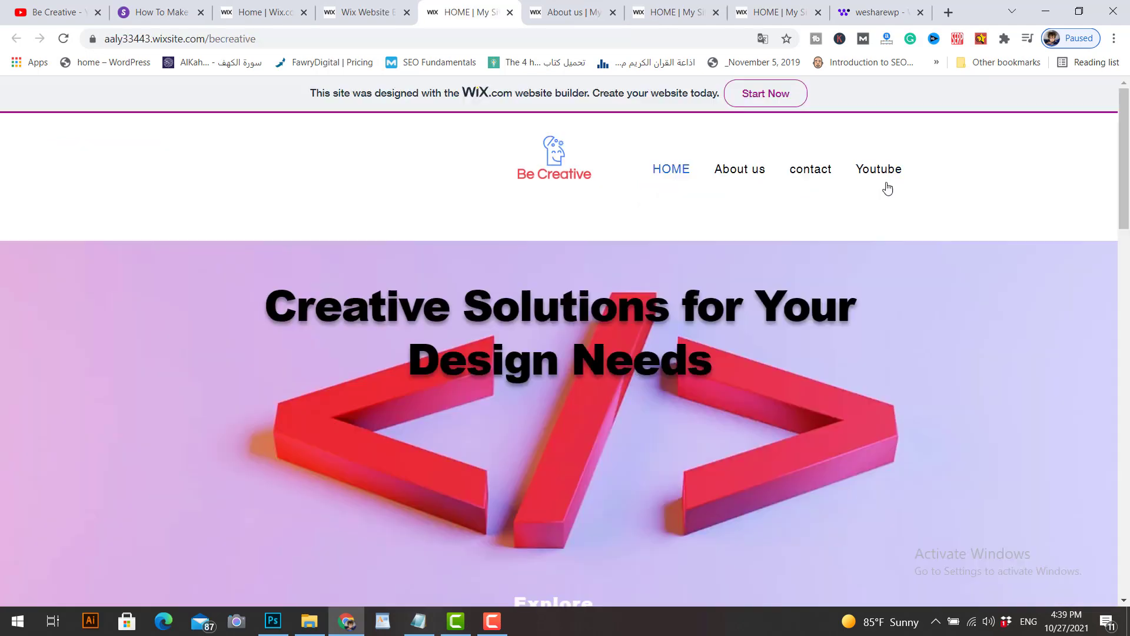
{"action": "left_click", "coordinate": [877, 172]}
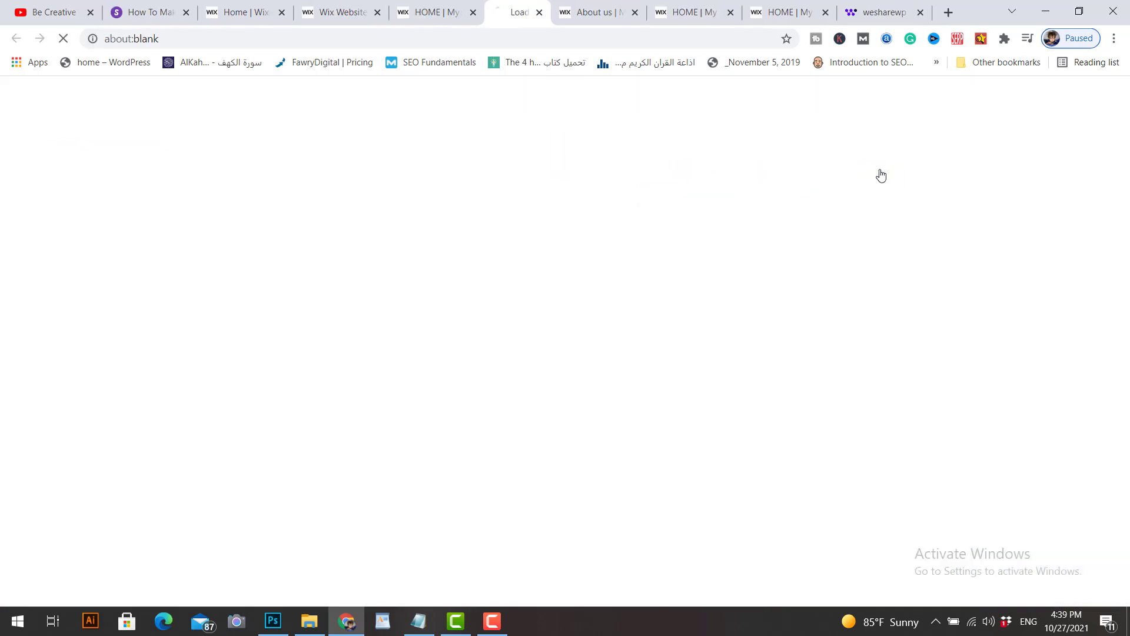
{"action": "left_click", "coordinate": [416, 12]}
{"action": "left_click", "coordinate": [512, 11]}
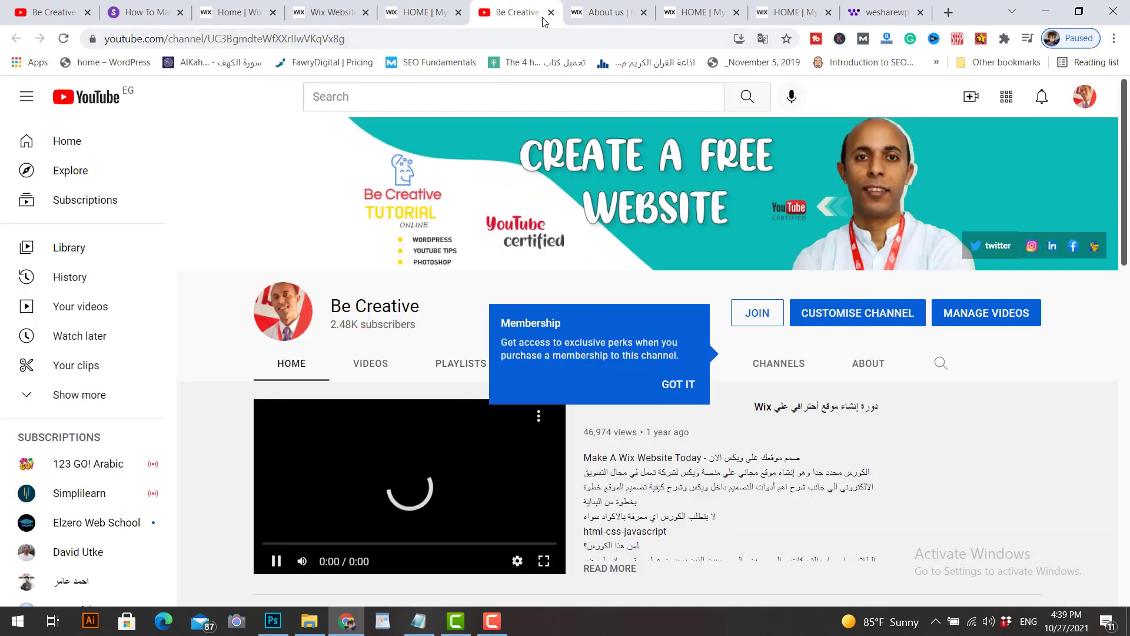
{"action": "key", "text": "ctrl+w"}
Step: Add a folder named about us to the site menu from the HOME page's page management
{"action": "left_click", "coordinate": [71, 125]}
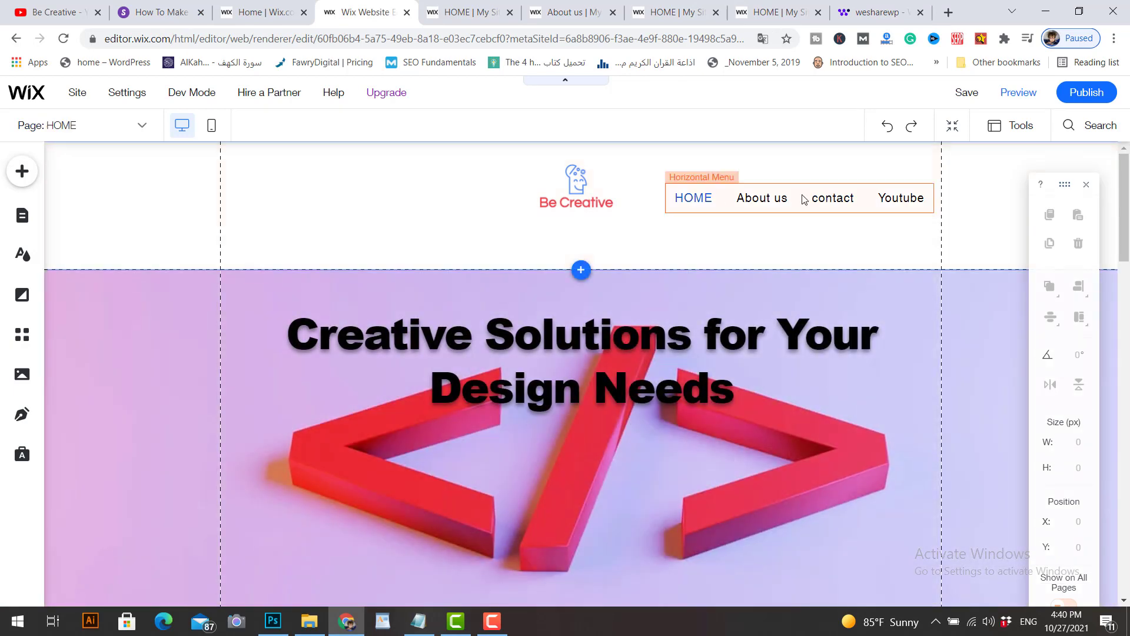
{"action": "left_click", "coordinate": [139, 131]}
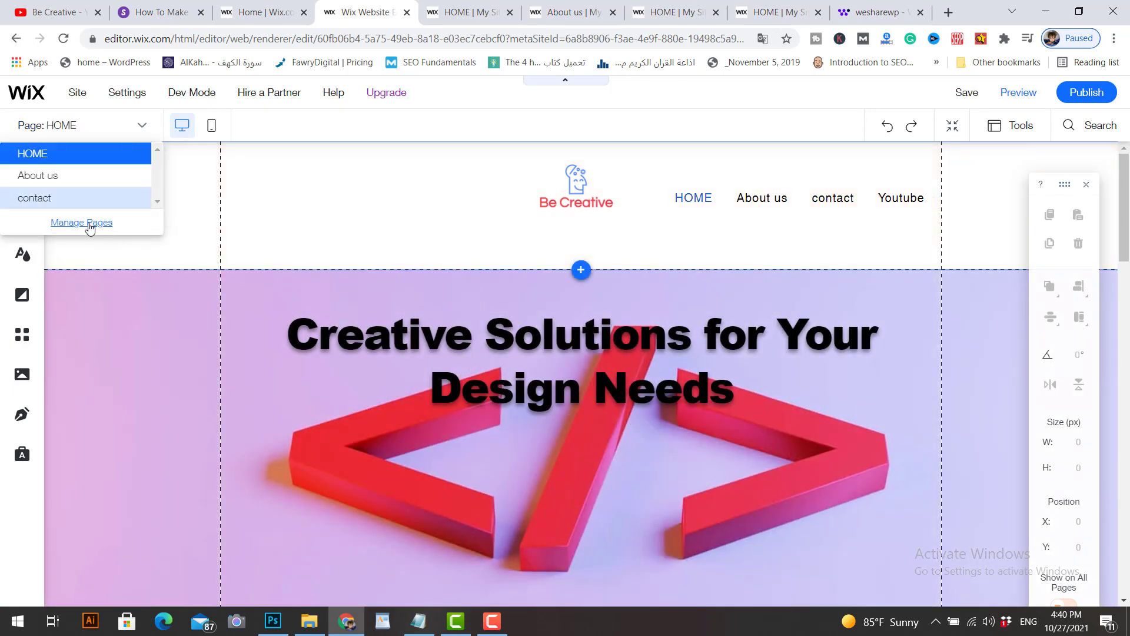
{"action": "left_click", "coordinate": [82, 223]}
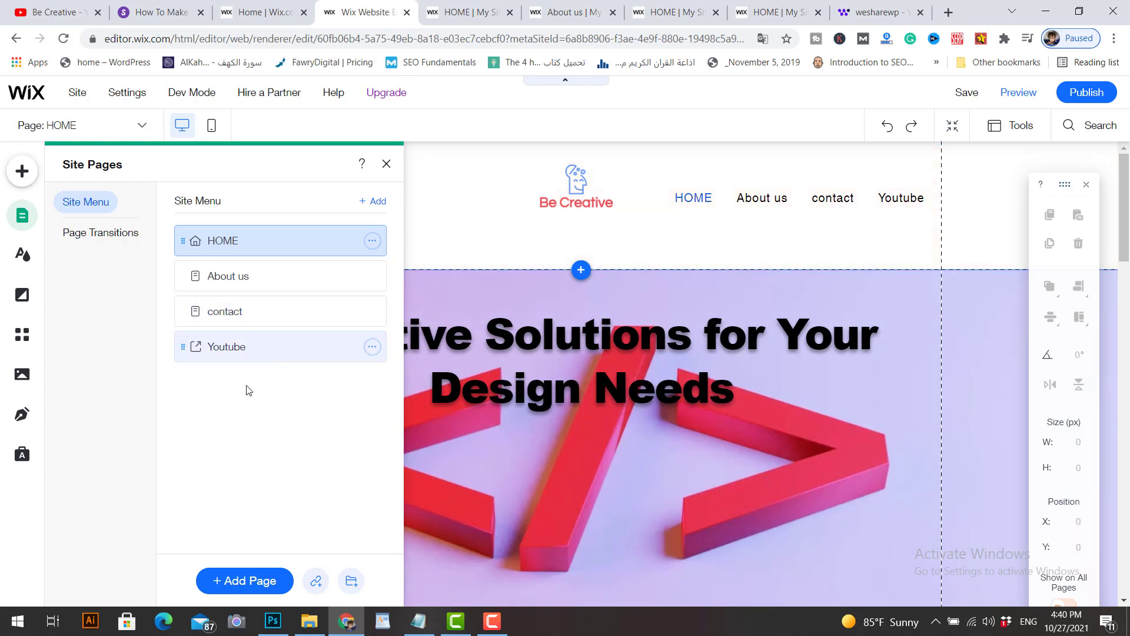
{"action": "left_click", "coordinate": [351, 583]}
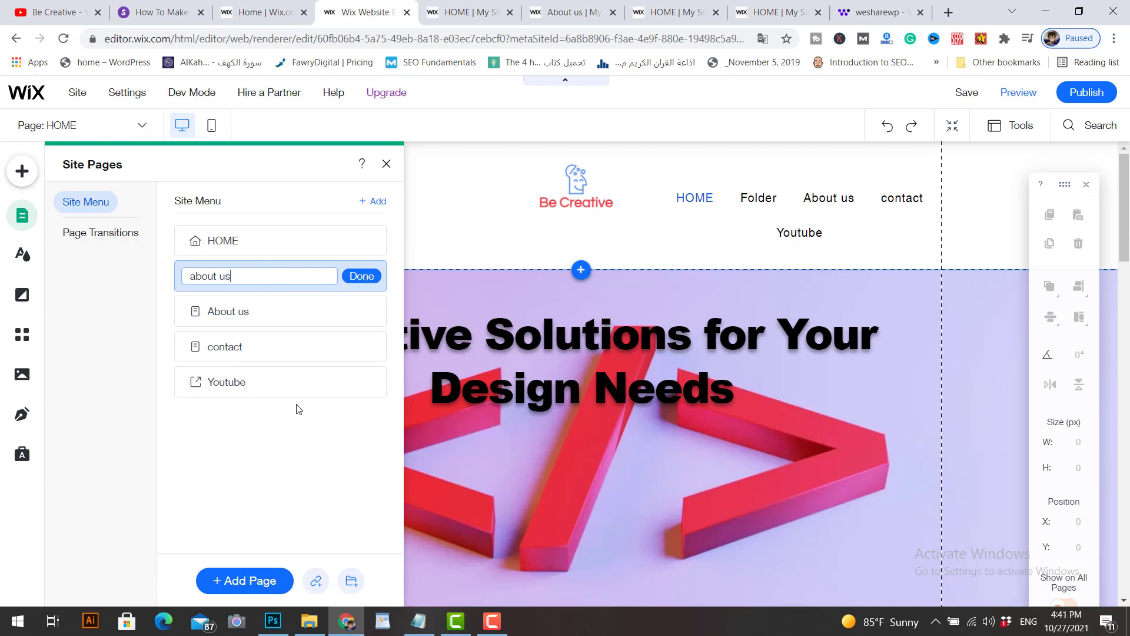
{"action": "key", "text": "Return"}
Step: Nest the About us page, the contact page and the Youtube link inside the about us folder
{"action": "left_click", "coordinate": [259, 284]}
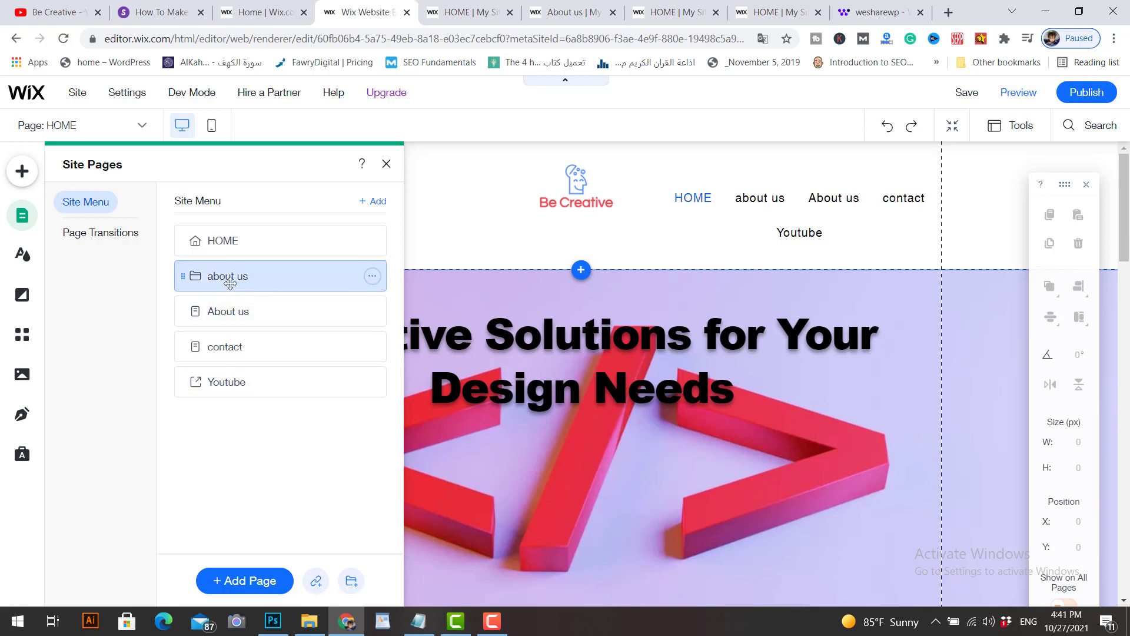
{"action": "mouse_move", "coordinate": [252, 309]}
{"action": "left_mouse_down"}
{"action": "mouse_move", "coordinate": [250, 385]}
{"action": "mouse_move", "coordinate": [236, 315]}
{"action": "mouse_move", "coordinate": [255, 313]}
{"action": "mouse_move", "coordinate": [240, 330]}
{"action": "mouse_move", "coordinate": [273, 313]}
{"action": "left_mouse_up"}
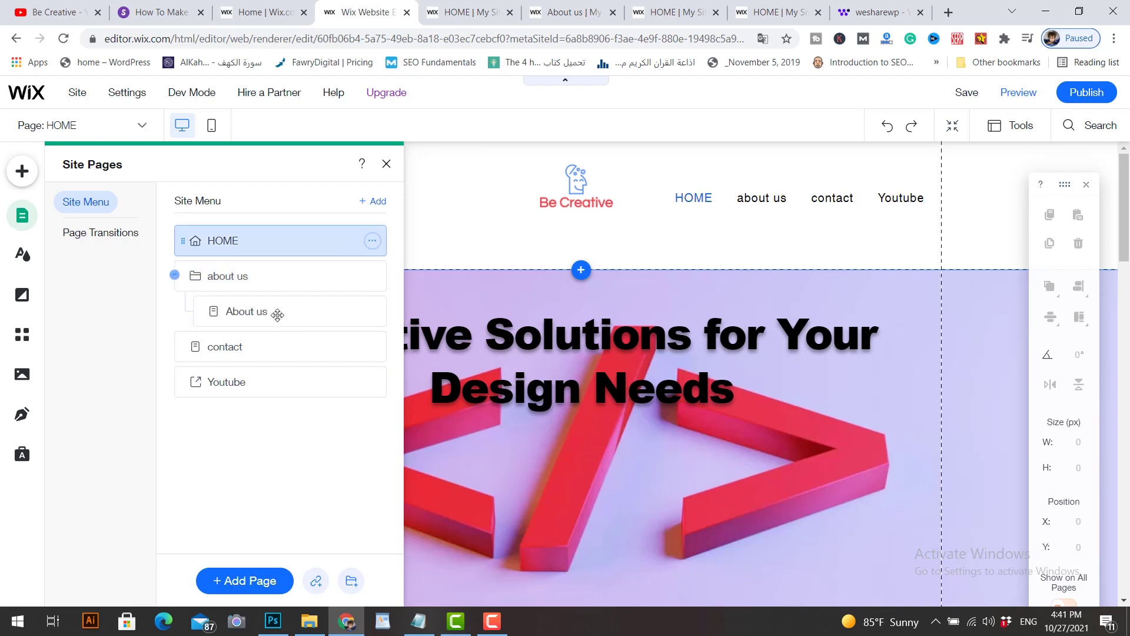
{"action": "left_click_drag", "start_coordinate": [226, 344], "coordinate": [241, 383]}
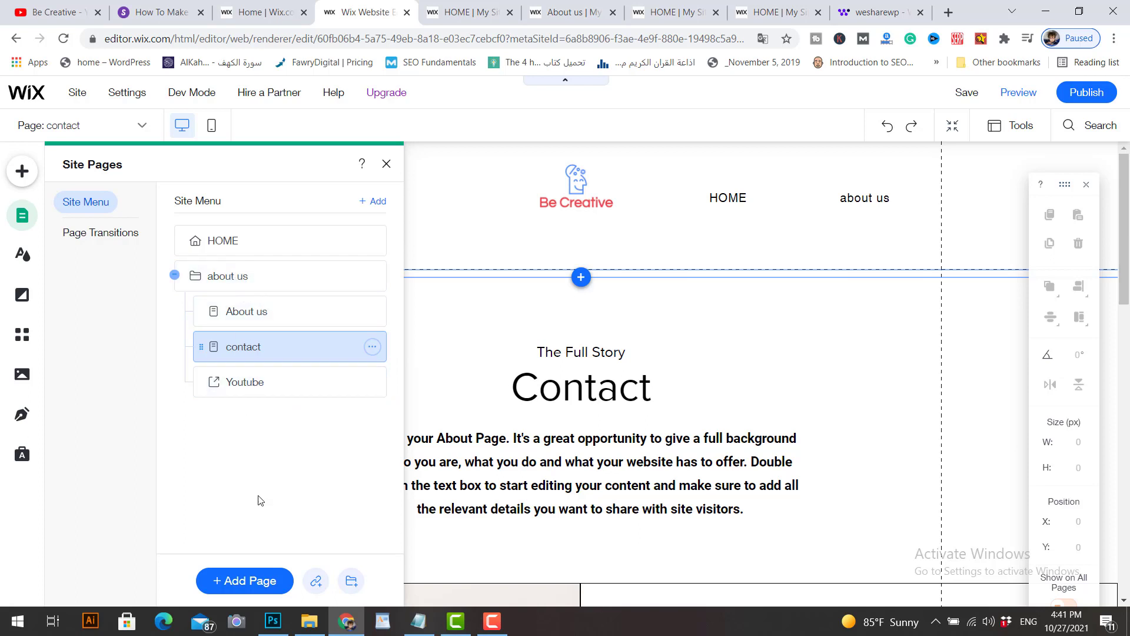
{"action": "left_click", "coordinate": [386, 169]}
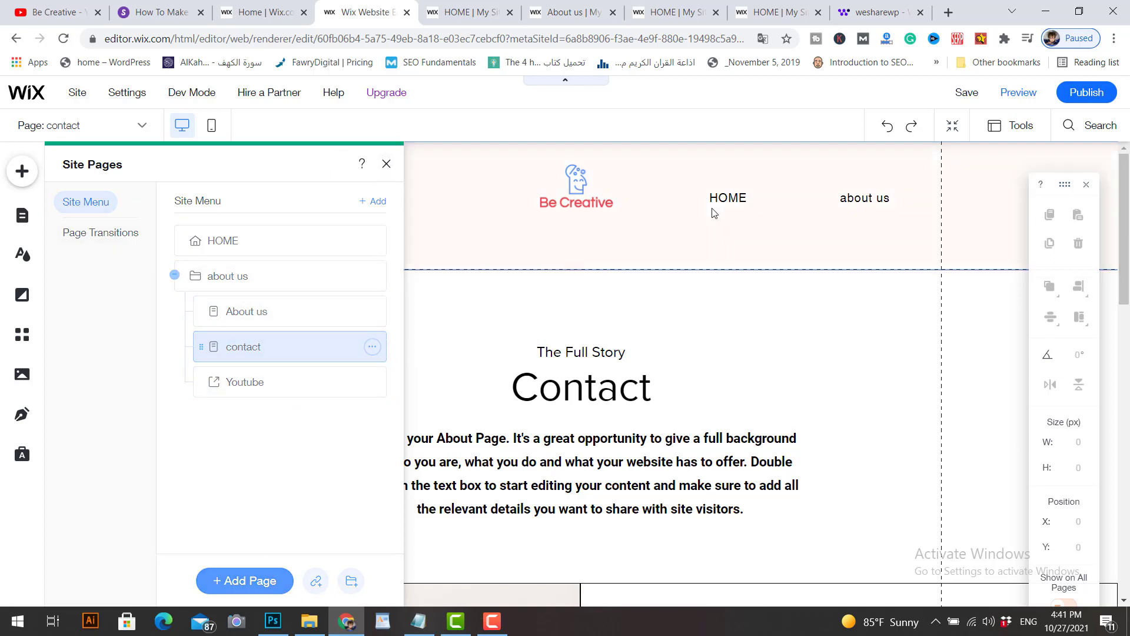
Step: Widen the header's horizontal menu to about 409 px and preview the about us folder's submenu
{"action": "left_click", "coordinate": [734, 201]}
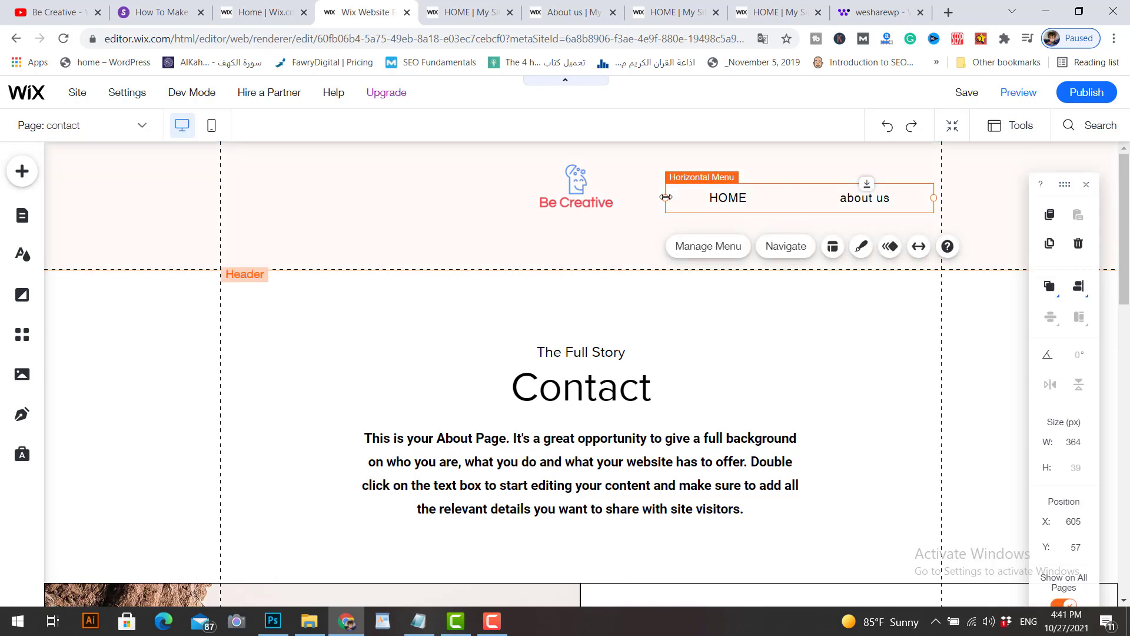
{"action": "left_click_drag", "start_coordinate": [666, 198], "coordinate": [632, 198]}
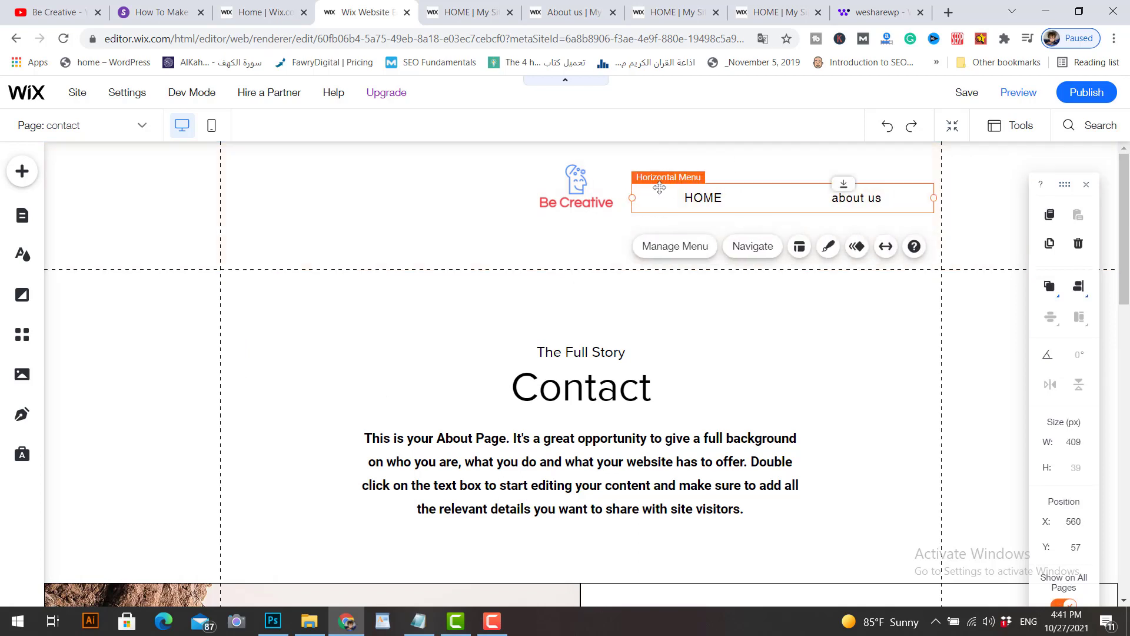
{"action": "left_click", "coordinate": [1014, 98]}
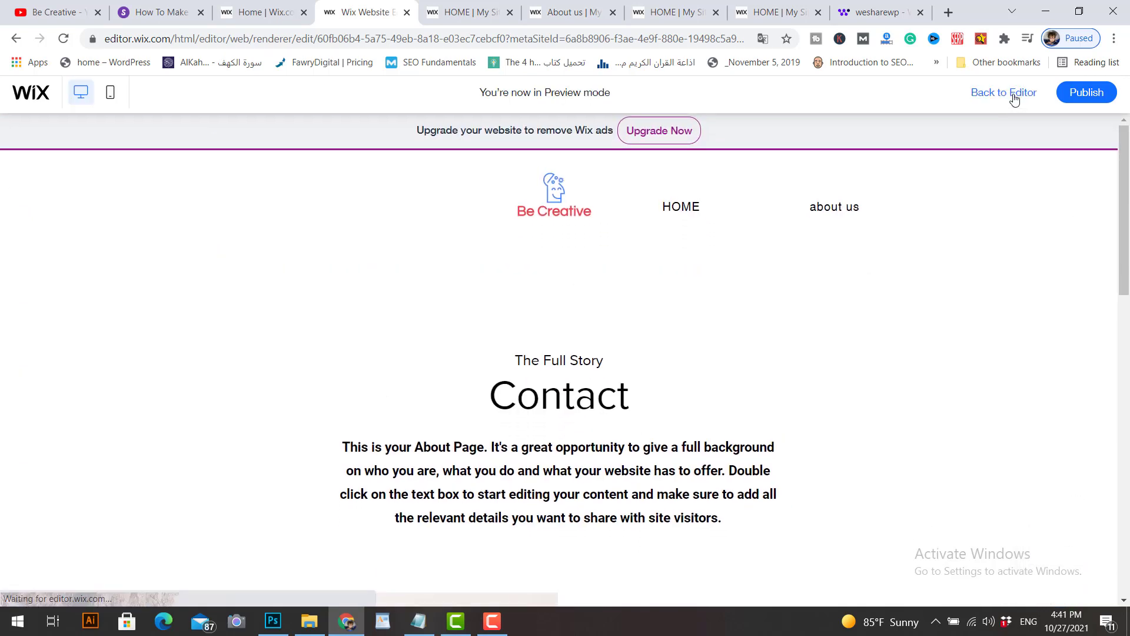
{"action": "mouse_move", "coordinate": [833, 207]}
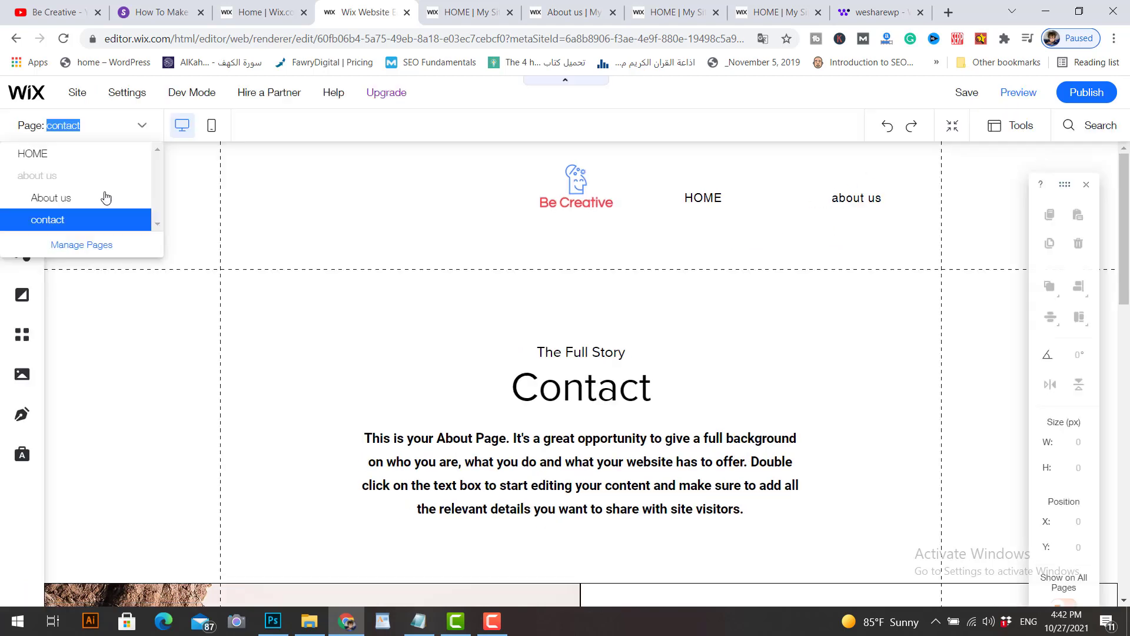
Step: Delete the about us folder from the site menu and close the page manager
{"action": "left_click", "coordinate": [97, 245]}
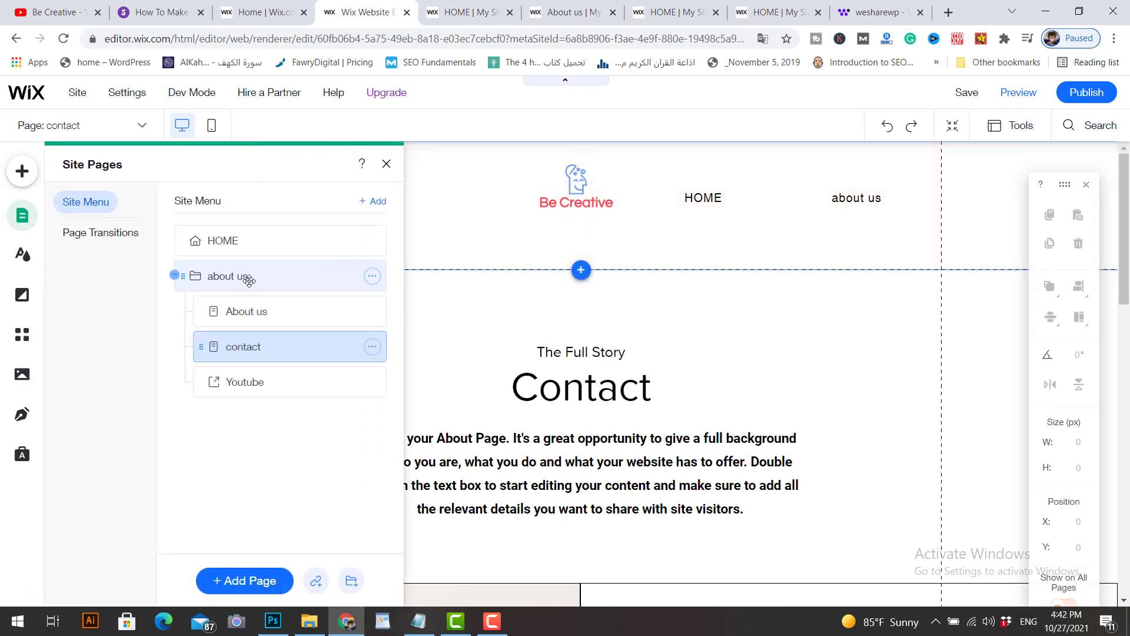
{"action": "left_click", "coordinate": [372, 277]}
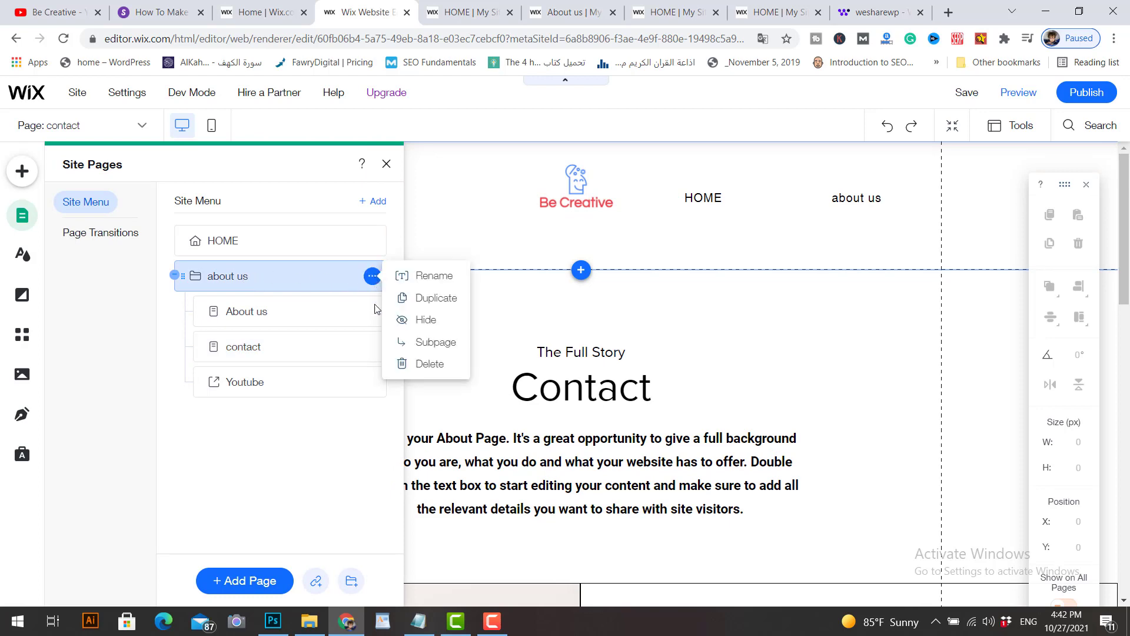
{"action": "left_click", "coordinate": [426, 365]}
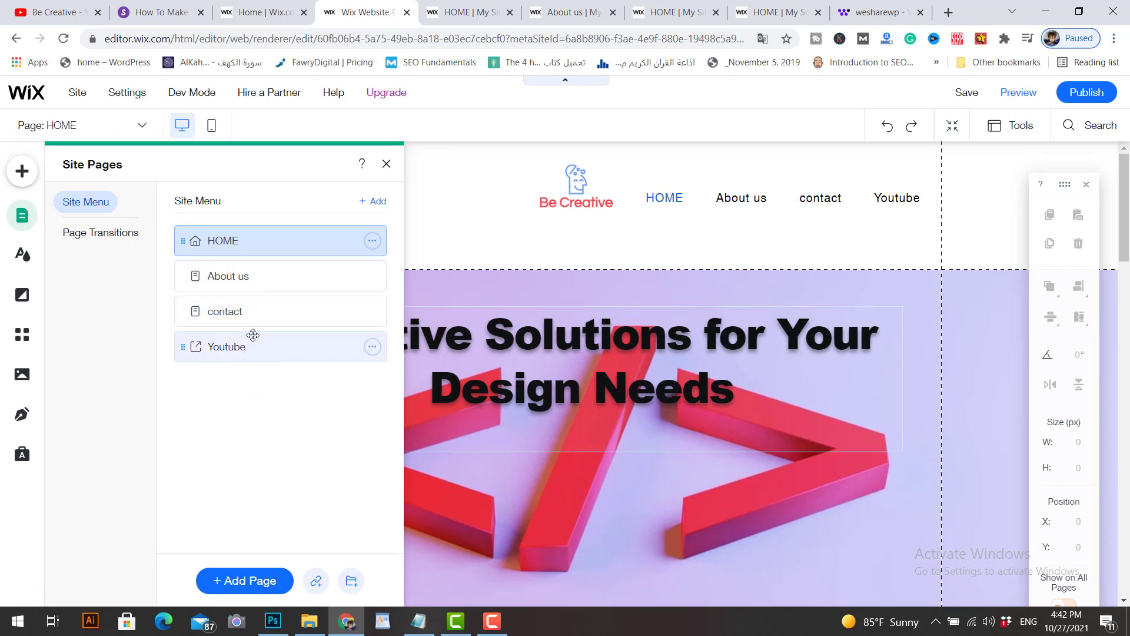
{"action": "left_click", "coordinate": [386, 164]}
Step: Apply the Pan Left scroll effect to the skateboard photo column of the HOME page's About Us strip
{"action": "left_click_drag", "start_coordinate": [1124, 194], "coordinate": [1124, 331]}
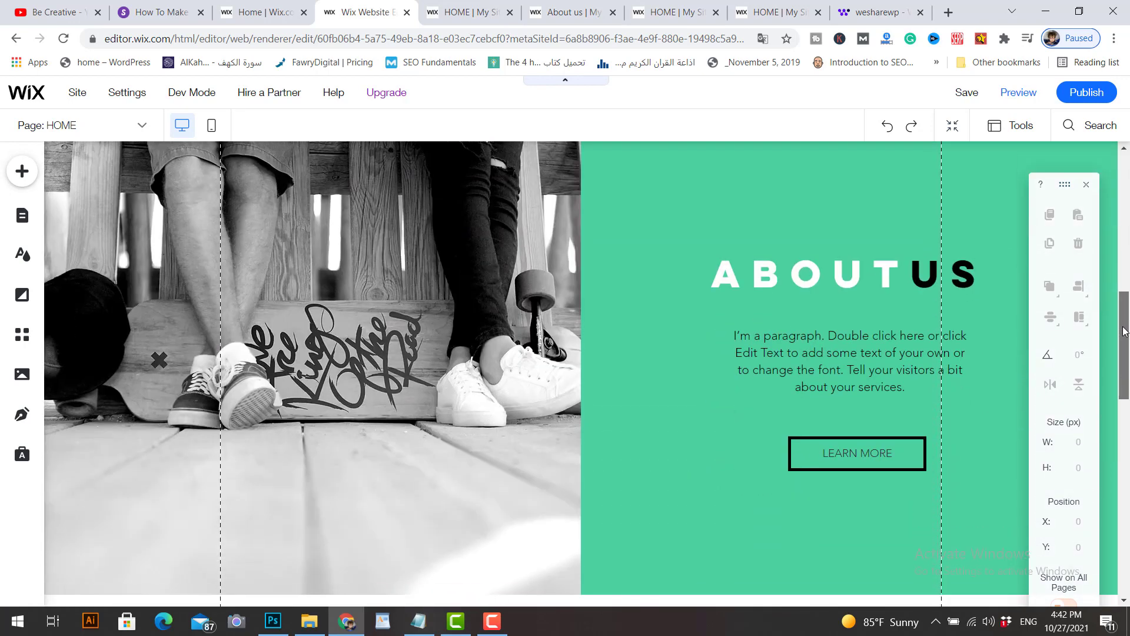
{"action": "left_click", "coordinate": [410, 353]}
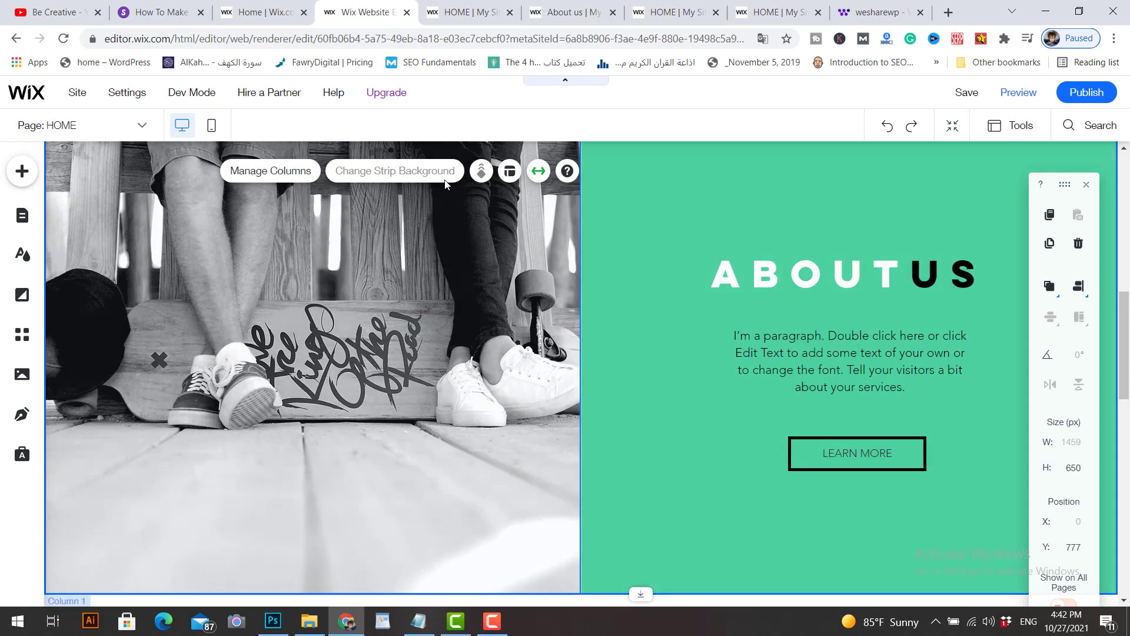
{"action": "left_click", "coordinate": [447, 287]}
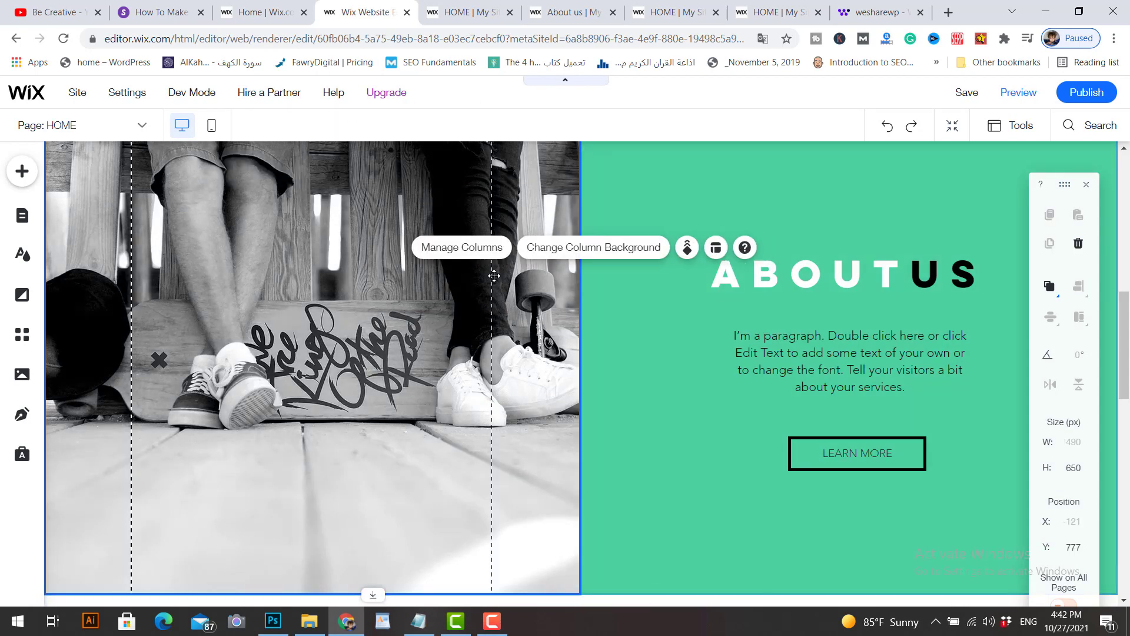
{"action": "left_click", "coordinate": [687, 248]}
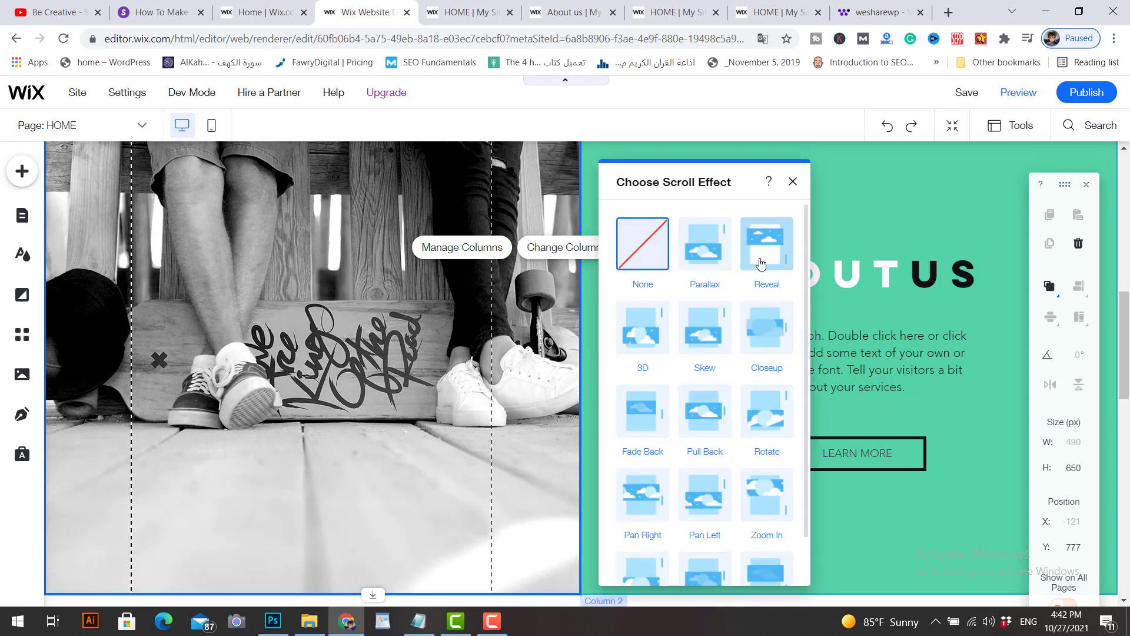
{"action": "scroll", "coordinate": [806, 318], "scroll_direction": "down", "scroll_amount": 1}
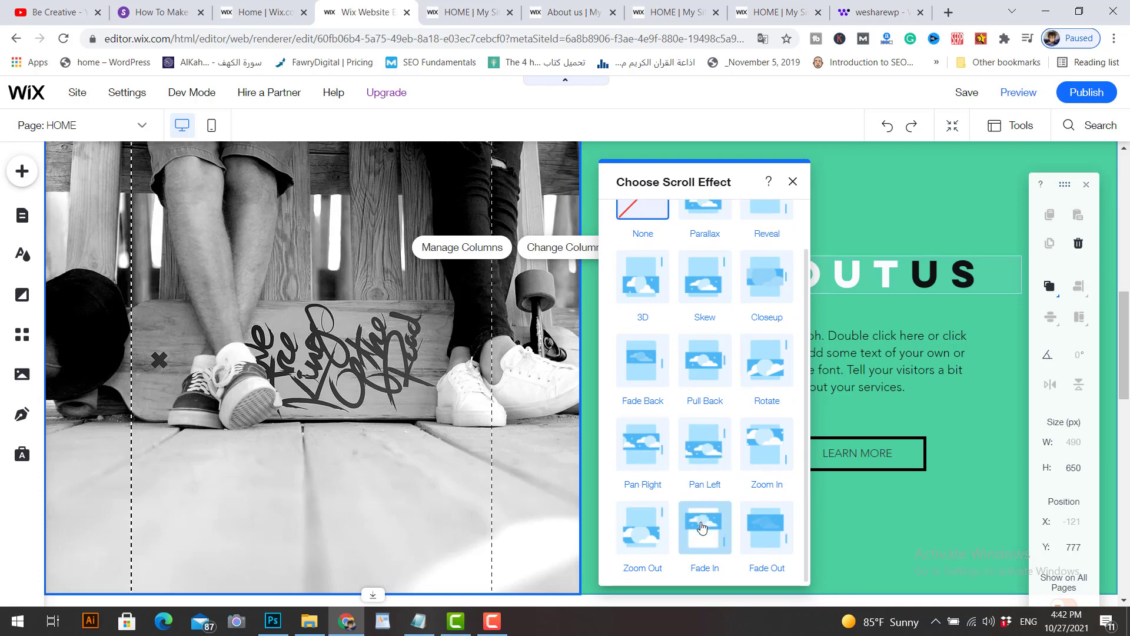
{"action": "left_click", "coordinate": [705, 459]}
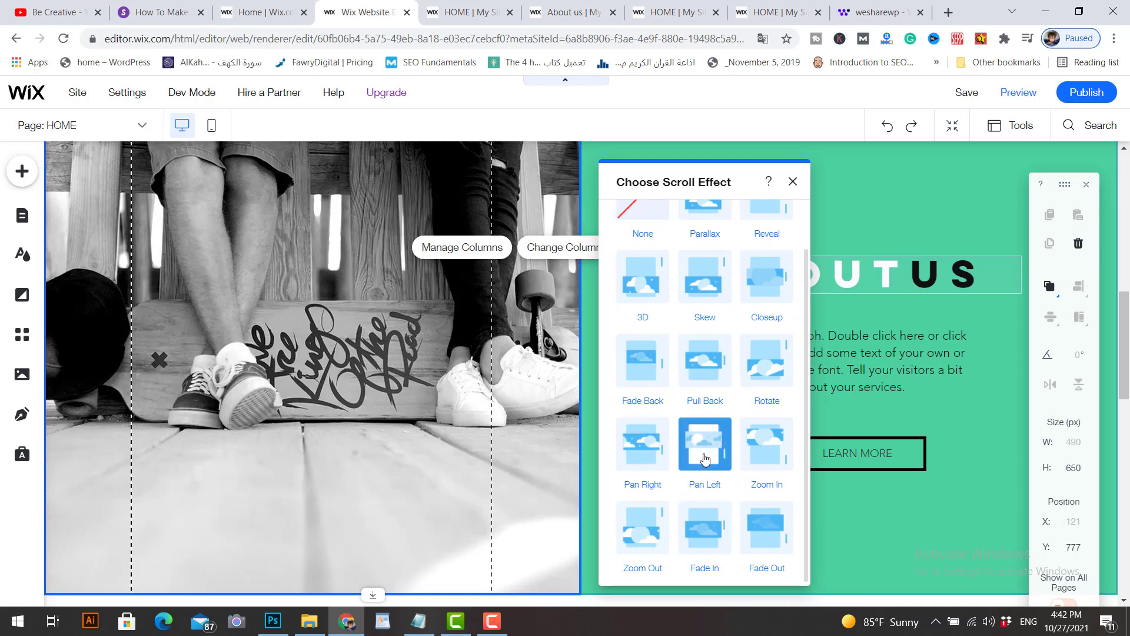
{"action": "left_click", "coordinate": [793, 182]}
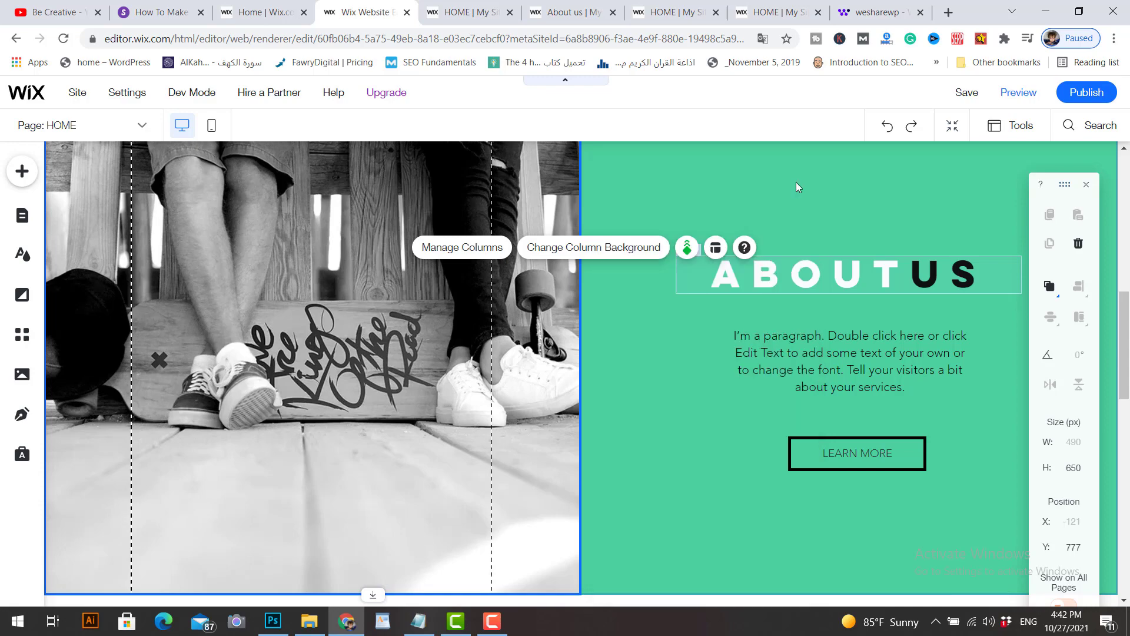
Step: Preview the HOME page and check how the About Us photo column behaves while scrolling
{"action": "left_click", "coordinate": [1017, 94]}
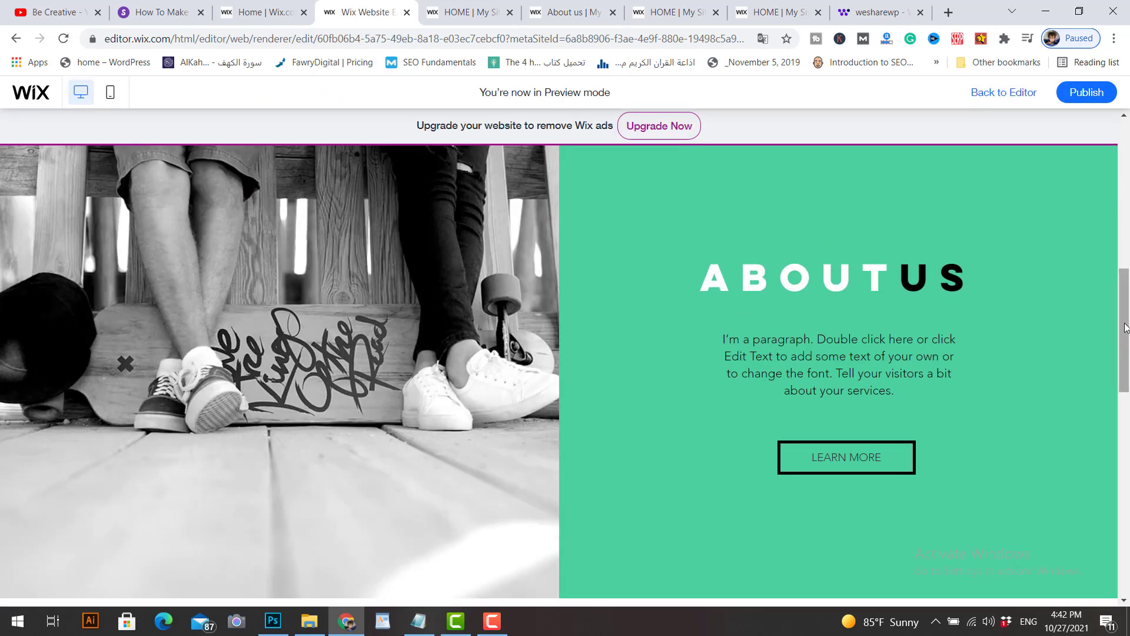
{"action": "left_click_drag", "start_coordinate": [1125, 292], "coordinate": [1128, 379]}
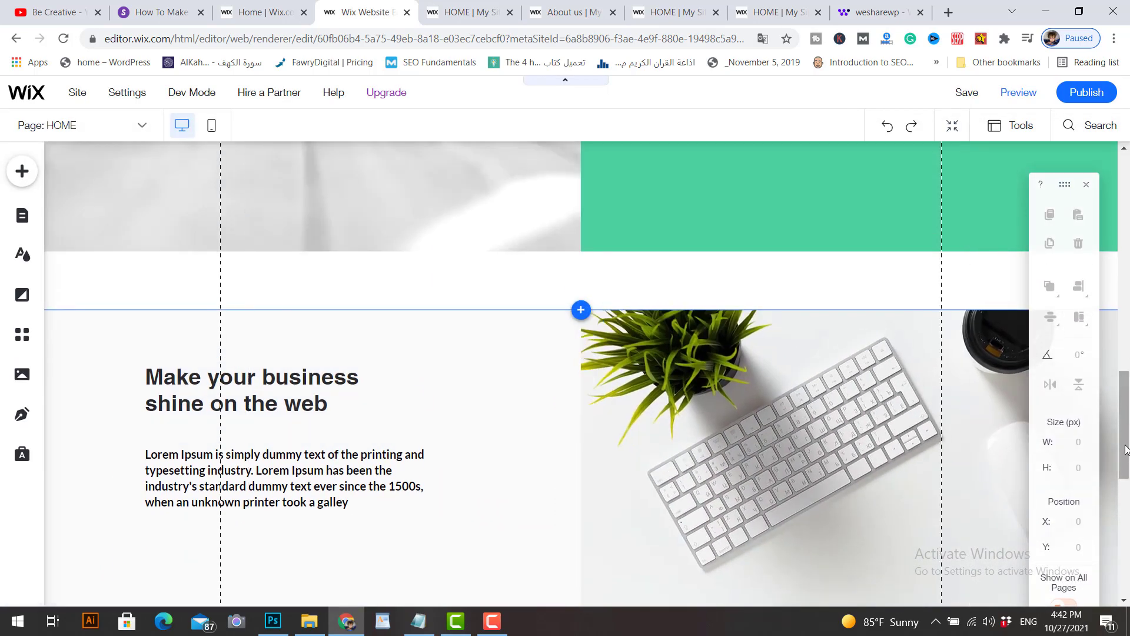
{"action": "left_click_drag", "start_coordinate": [1126, 436], "coordinate": [1129, 460]}
Step: Add a new page to the site menu using the Masonry template from the Projects page category
{"action": "left_click", "coordinate": [79, 125]}
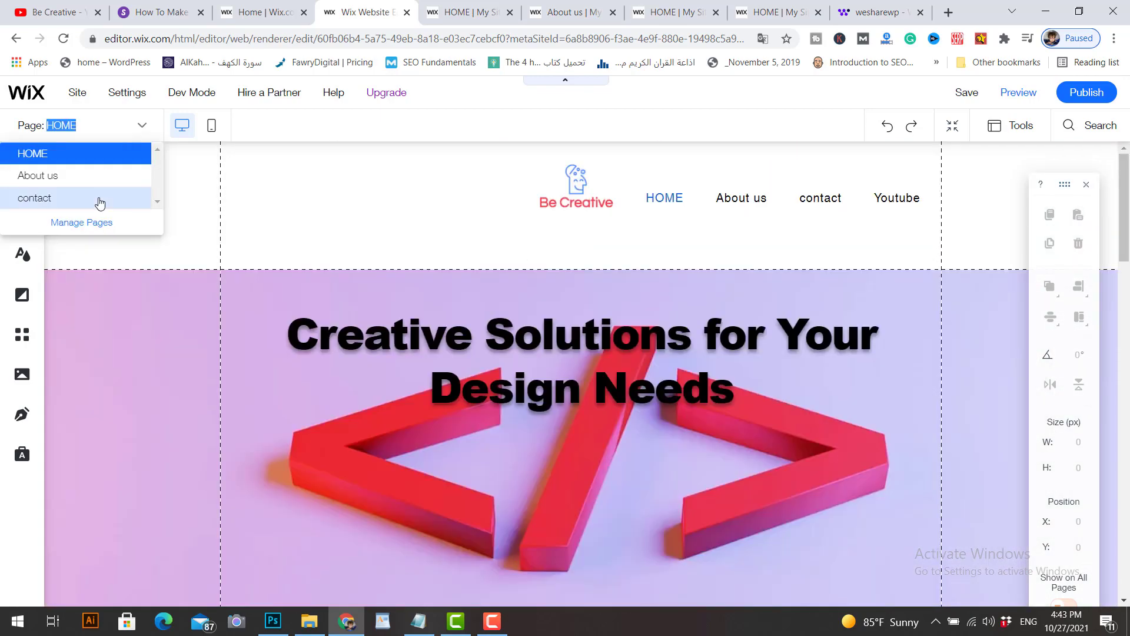
{"action": "left_click", "coordinate": [93, 223]}
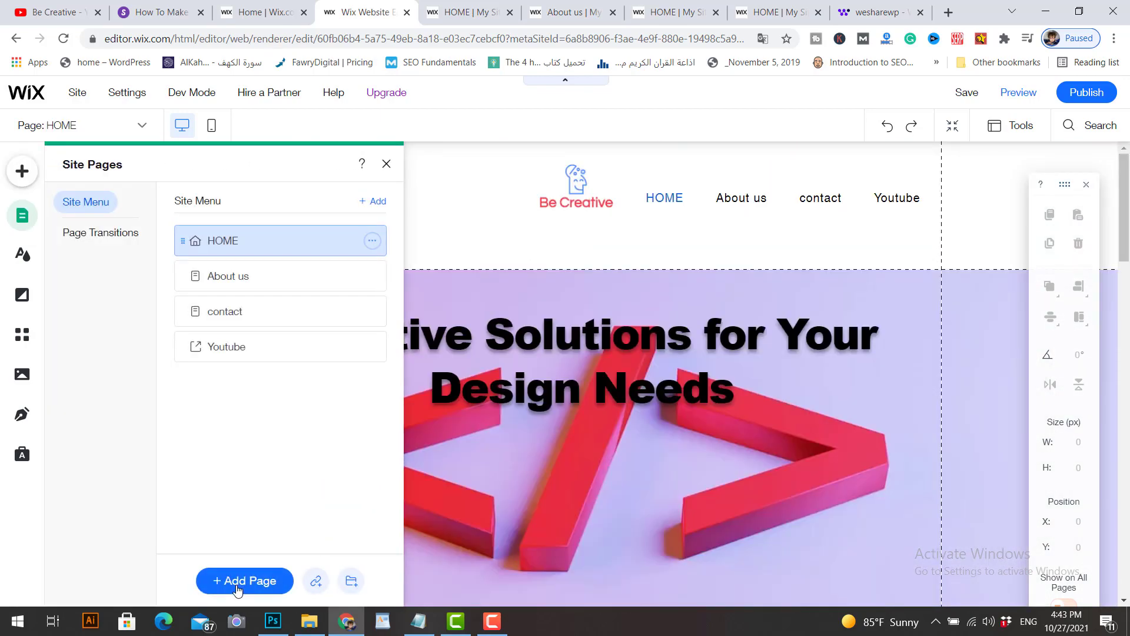
{"action": "left_click", "coordinate": [237, 582]}
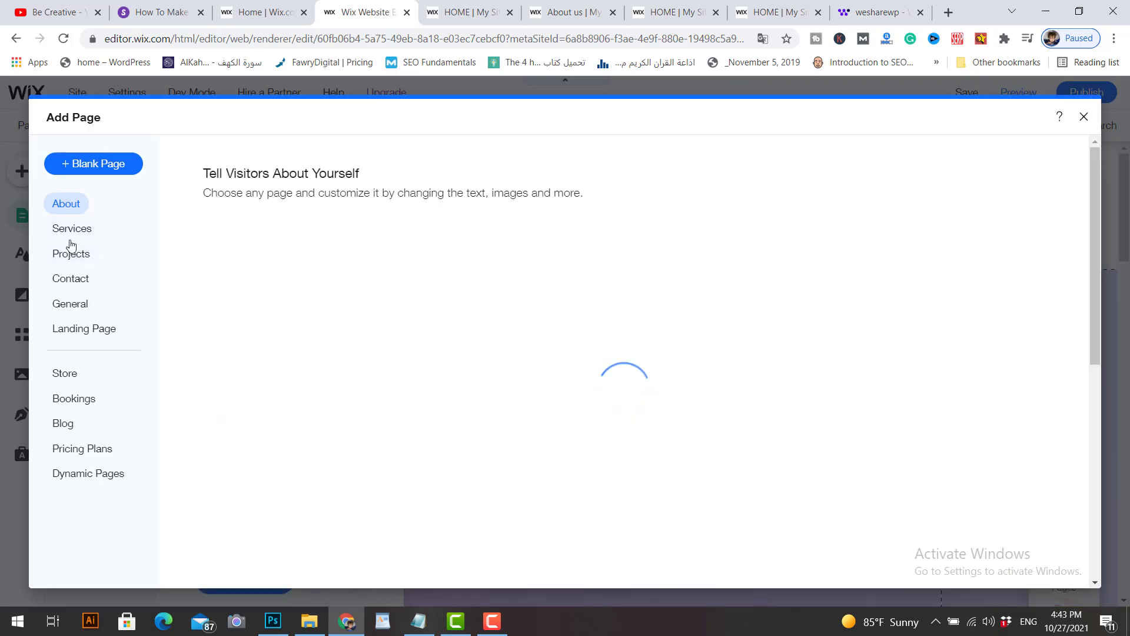
{"action": "left_click", "coordinate": [79, 281]}
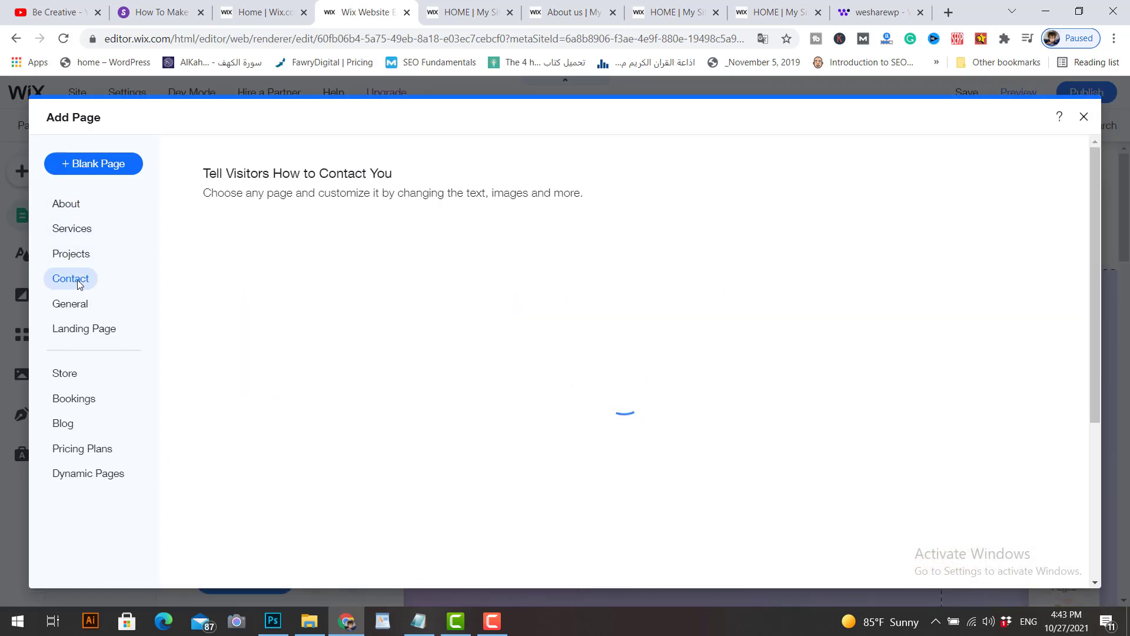
{"action": "mouse_move", "coordinate": [295, 320]}
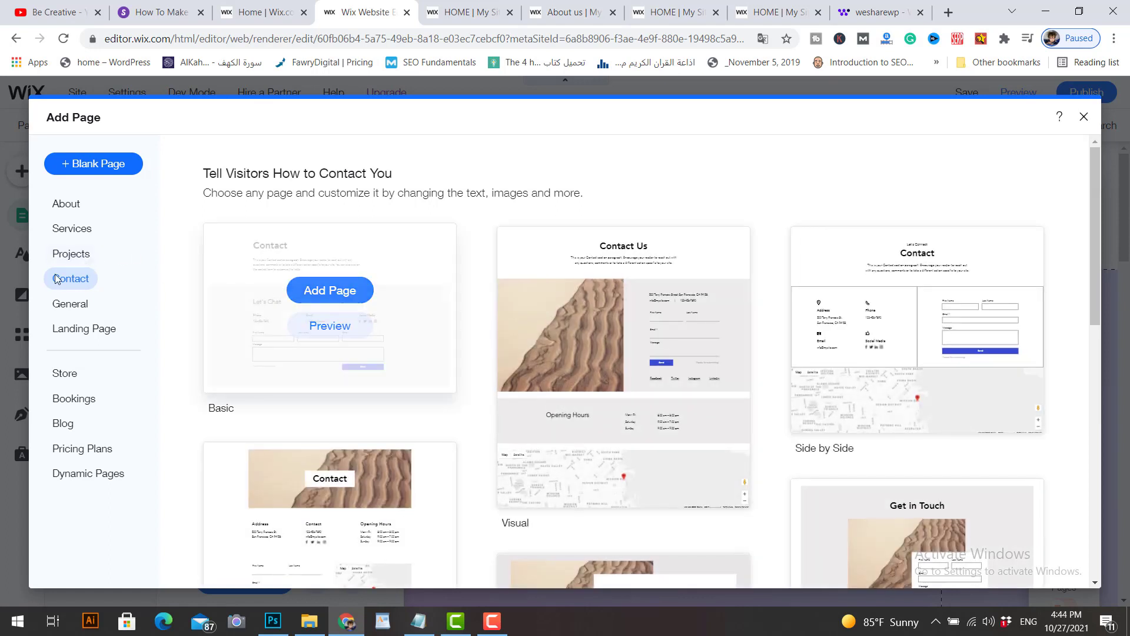
{"action": "left_click", "coordinate": [73, 253]}
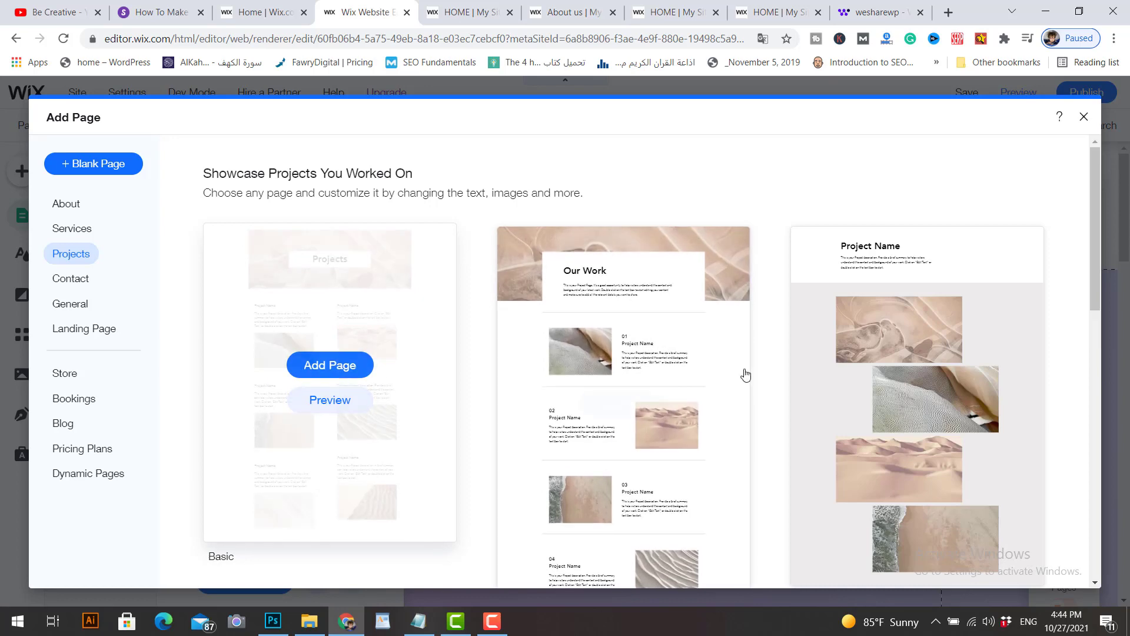
{"action": "left_click_drag", "start_coordinate": [1095, 269], "coordinate": [1094, 433]}
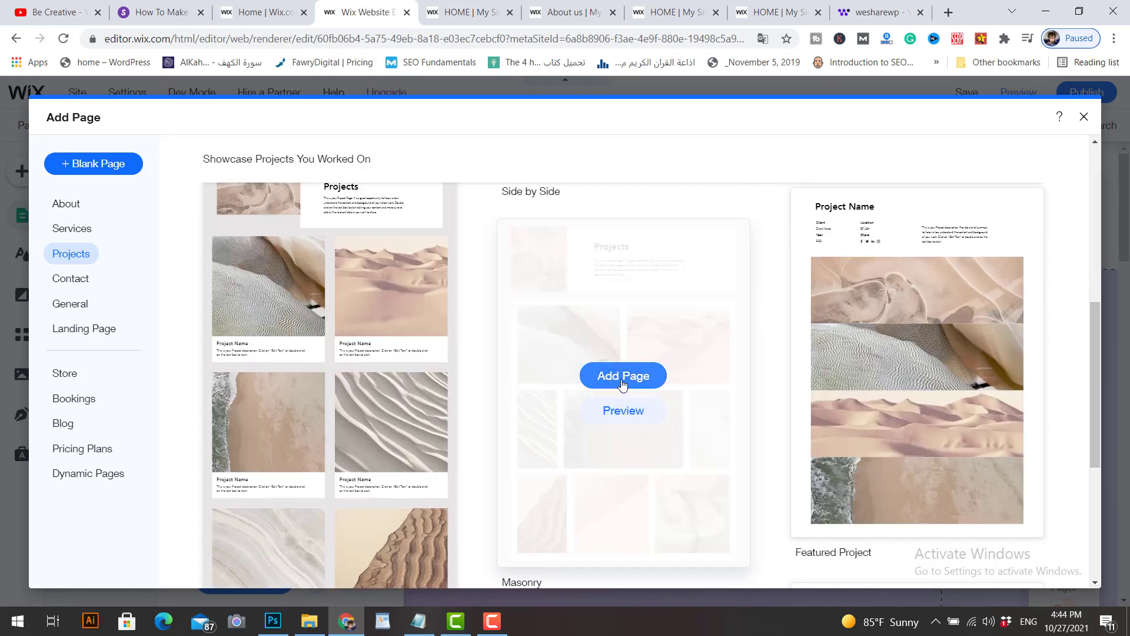
{"action": "left_click", "coordinate": [623, 378]}
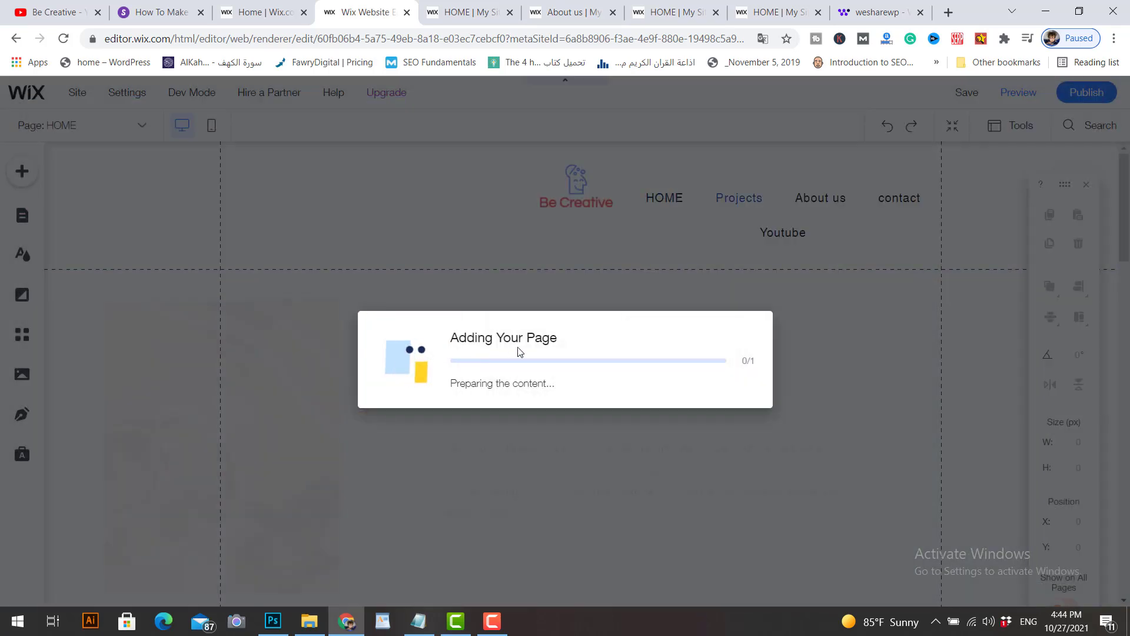
Step: Delete the Youtube link from the site menu and select the header's horizontal menu on the HOME page
{"action": "left_click", "coordinate": [364, 281]}
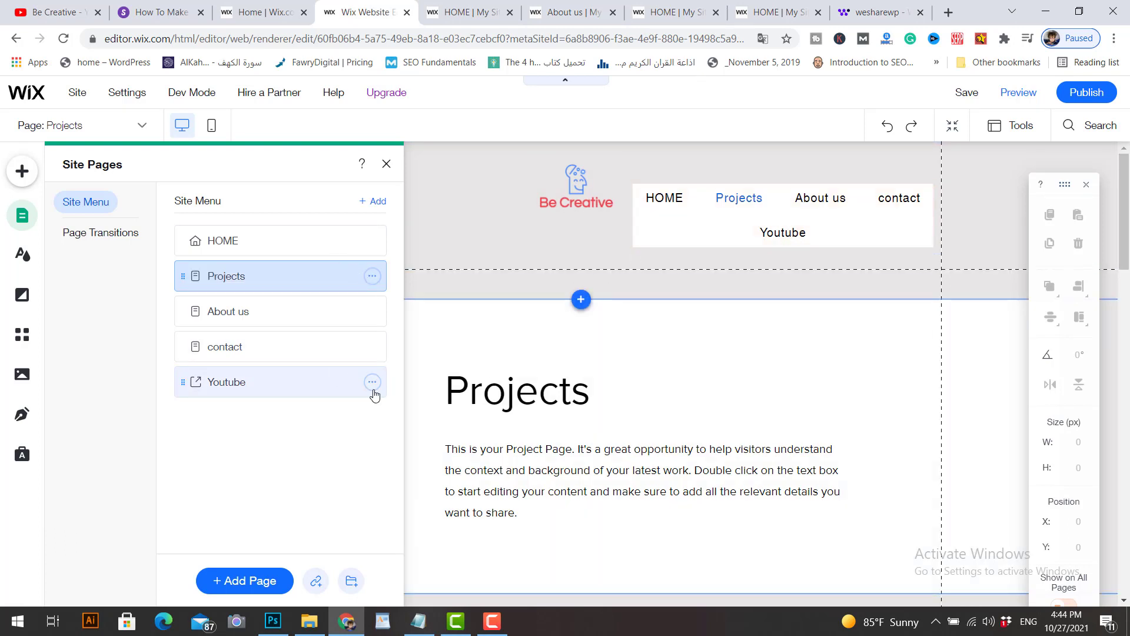
{"action": "left_click", "coordinate": [372, 383]}
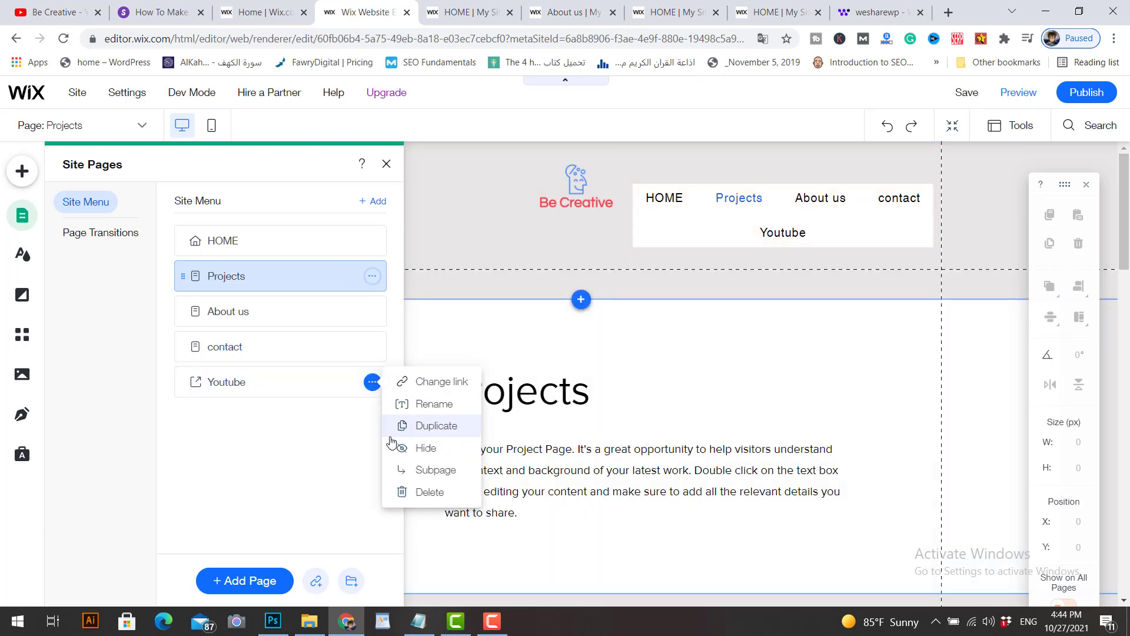
{"action": "left_click", "coordinate": [422, 493]}
{"action": "left_click", "coordinate": [782, 197]}
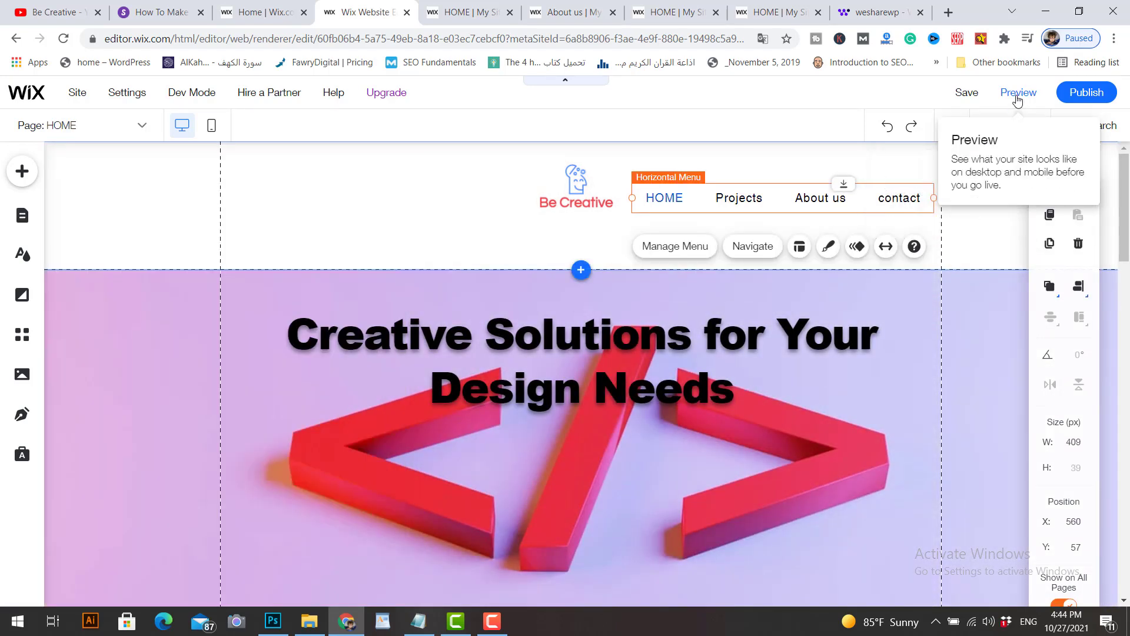
Step: Preview the site and review the Projects page by opening it from the header menu
{"action": "left_click", "coordinate": [1015, 97]}
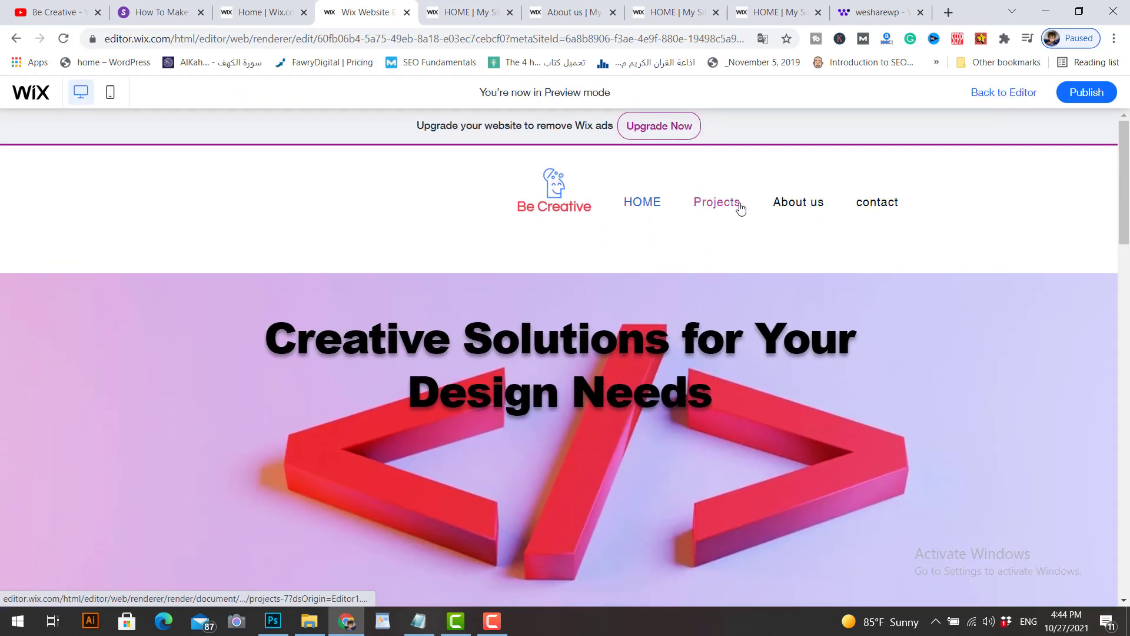
{"action": "left_click", "coordinate": [728, 209]}
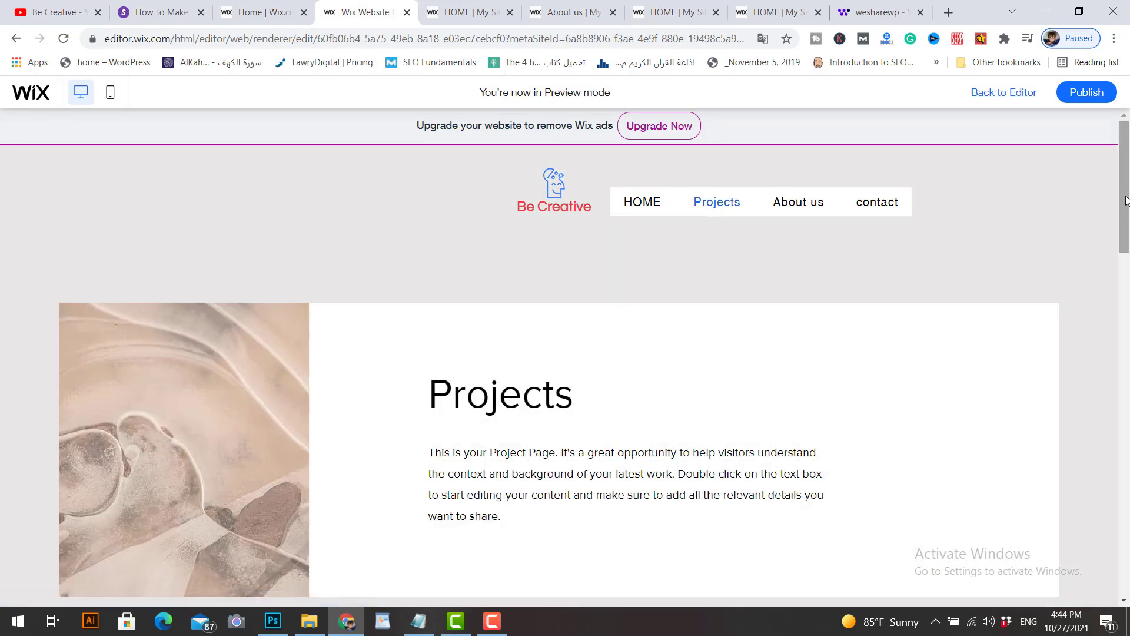
{"action": "mouse_move", "coordinate": [1121, 198]}
{"action": "left_mouse_down"}
{"action": "mouse_move", "coordinate": [1128, 530]}
{"action": "mouse_move", "coordinate": [1127, 206]}
{"action": "left_mouse_up"}
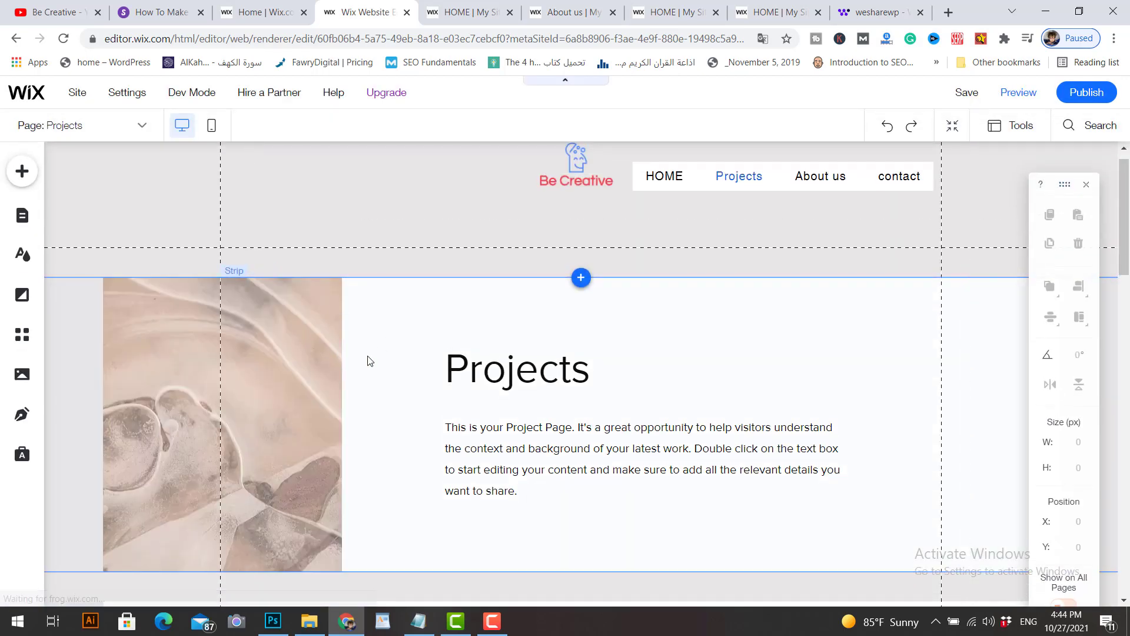
Step: Select the strip holding the Projects heading and photo on the Projects page
{"action": "left_click", "coordinate": [303, 352]}
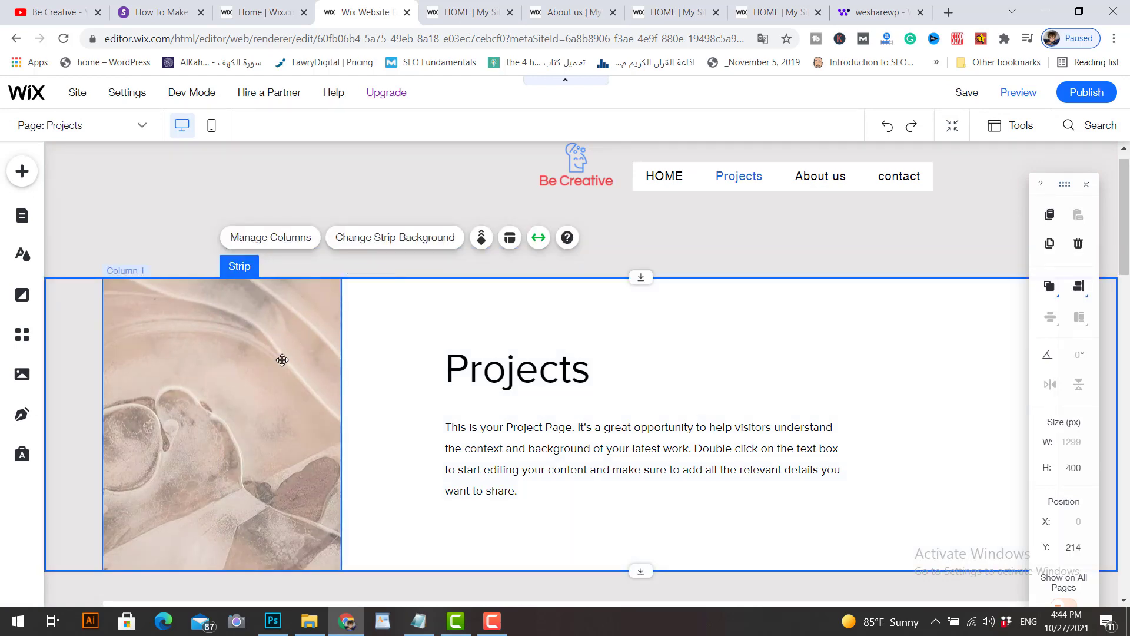